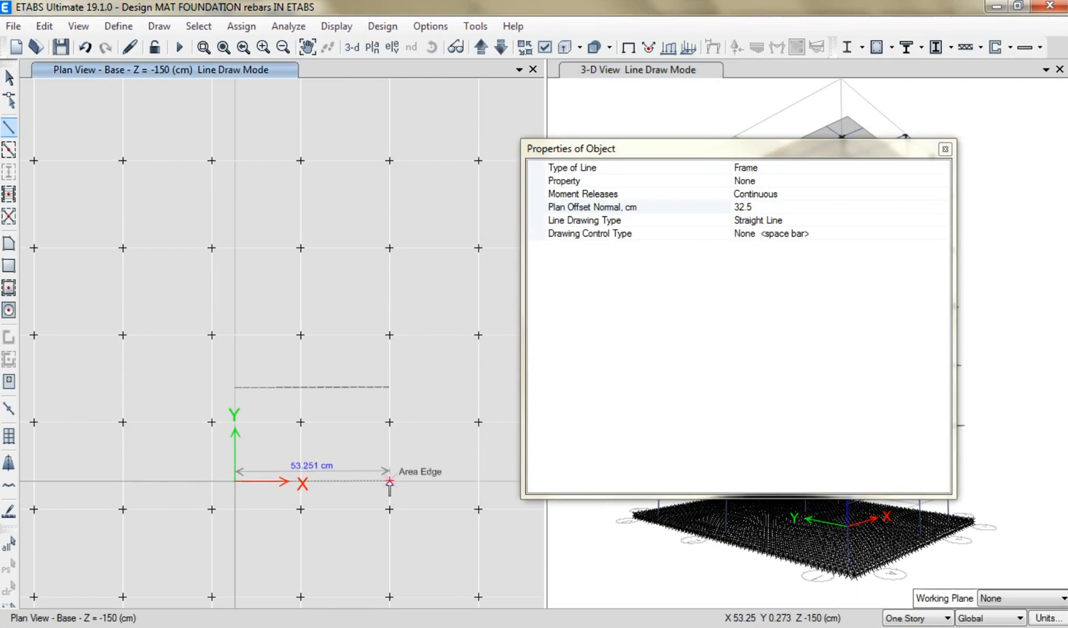
# Draw straight frame lines with no property, offset 32.5 cm on every side of grid point A-1, to outline the column
pyautogui.click(389, 482)
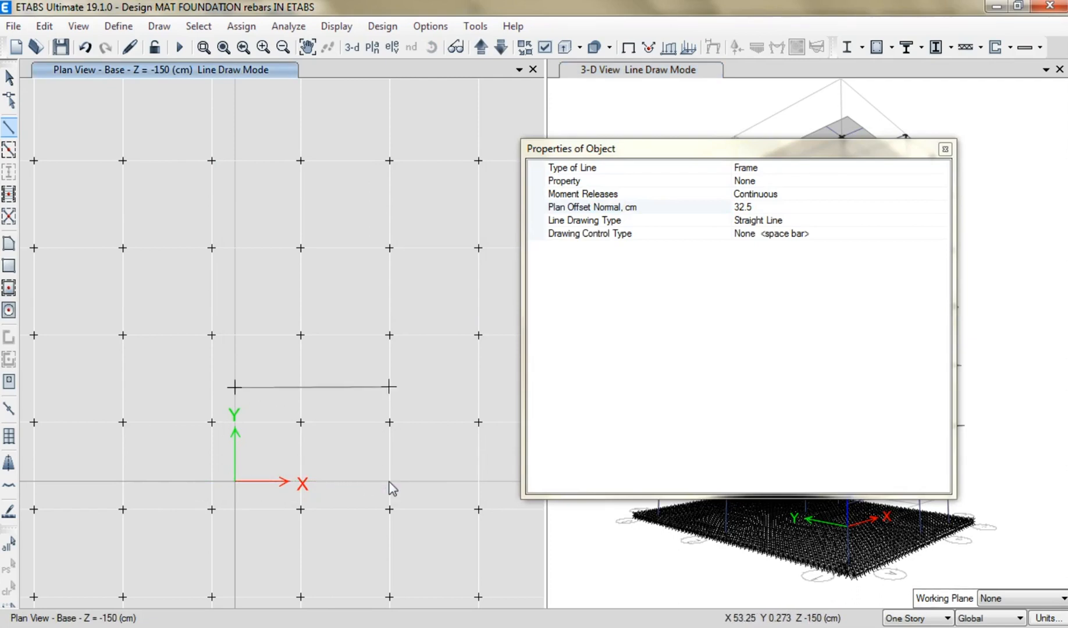
pyautogui.doubleClick(36, 484)
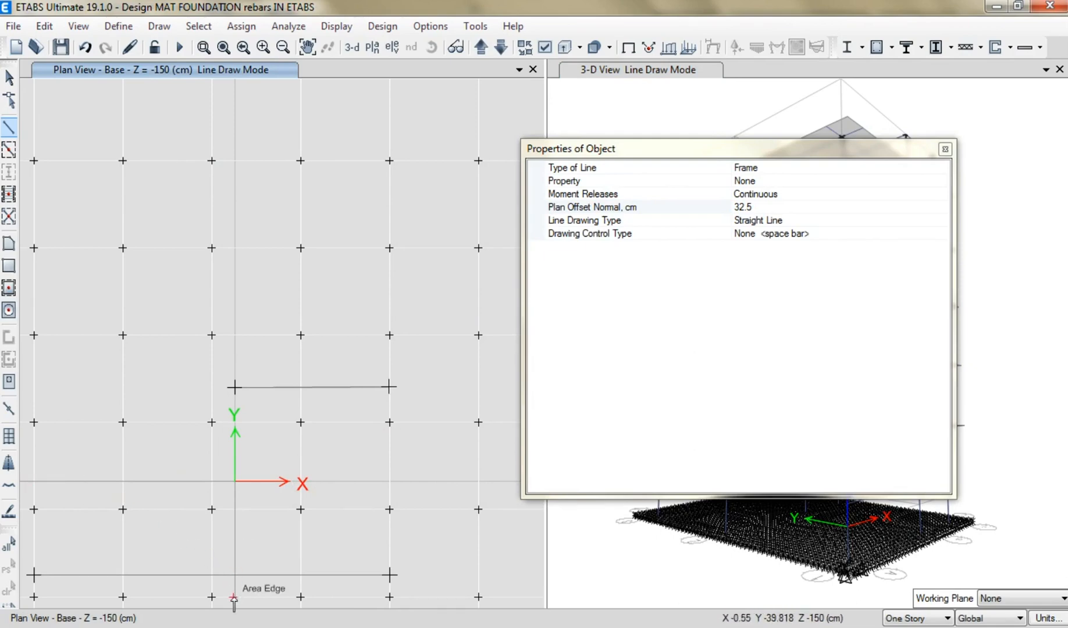
pyautogui.click(235, 482)
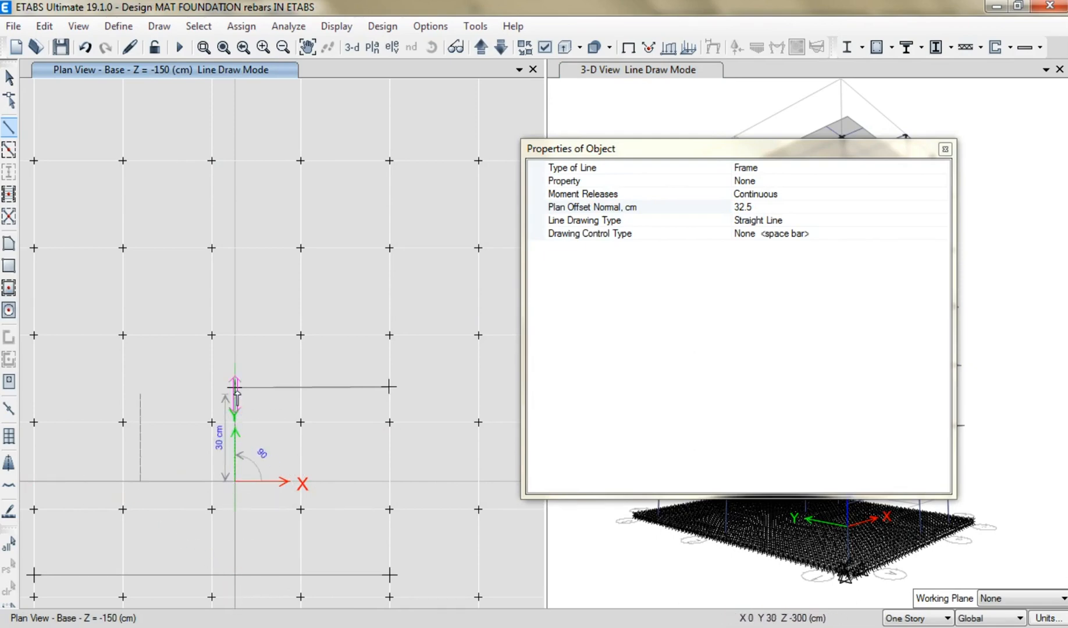
pyautogui.click(234, 386)
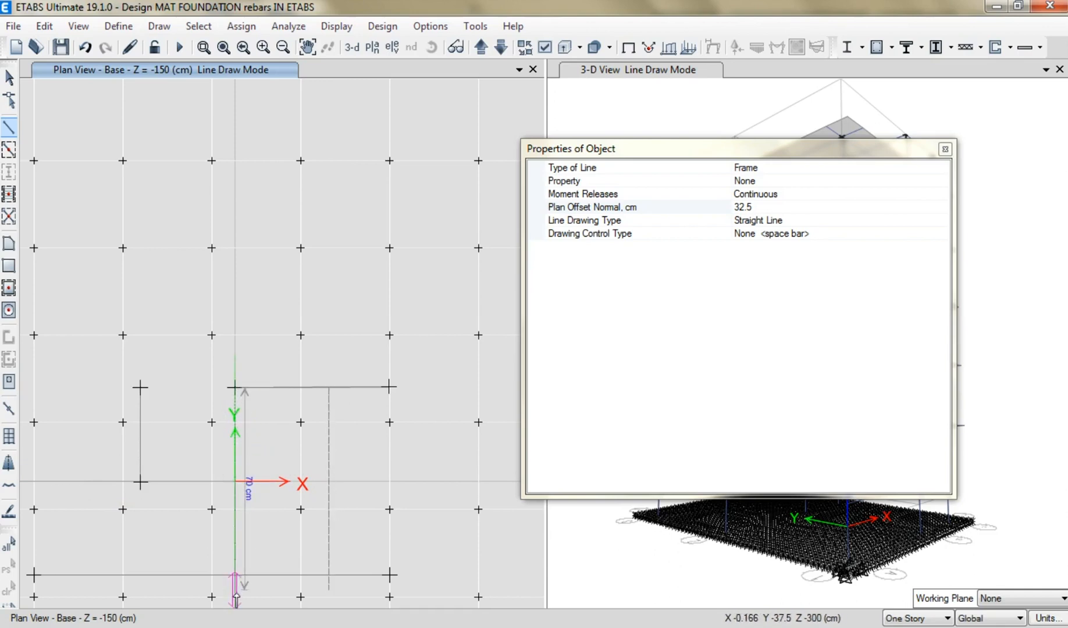
pyautogui.moveTo(237, 599); pyautogui.dragTo(238, 566, button='middle')
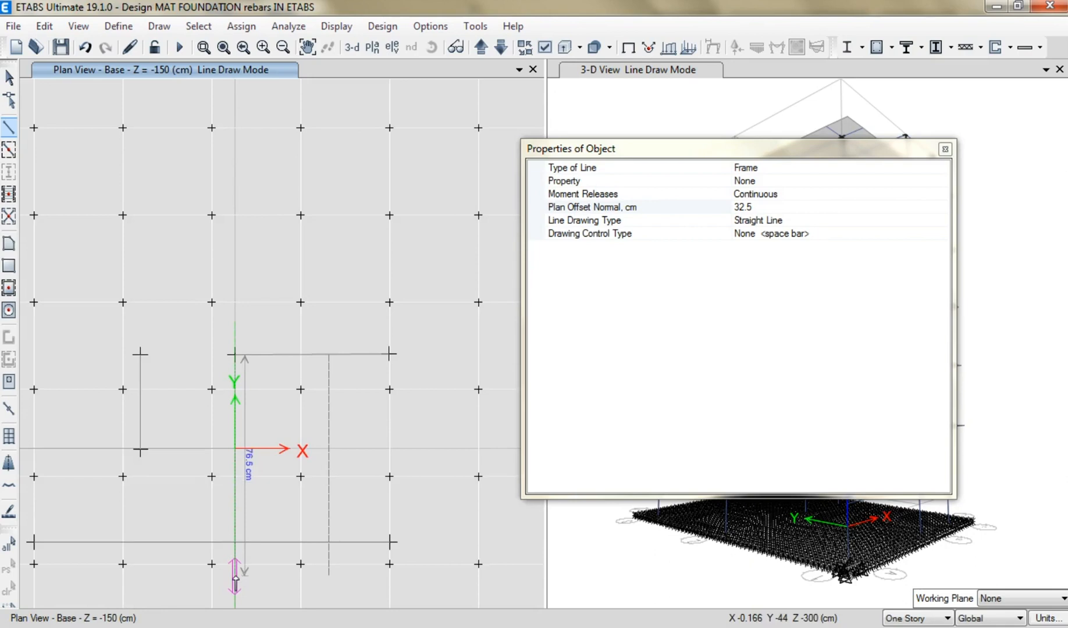
pyautogui.click(235, 576)
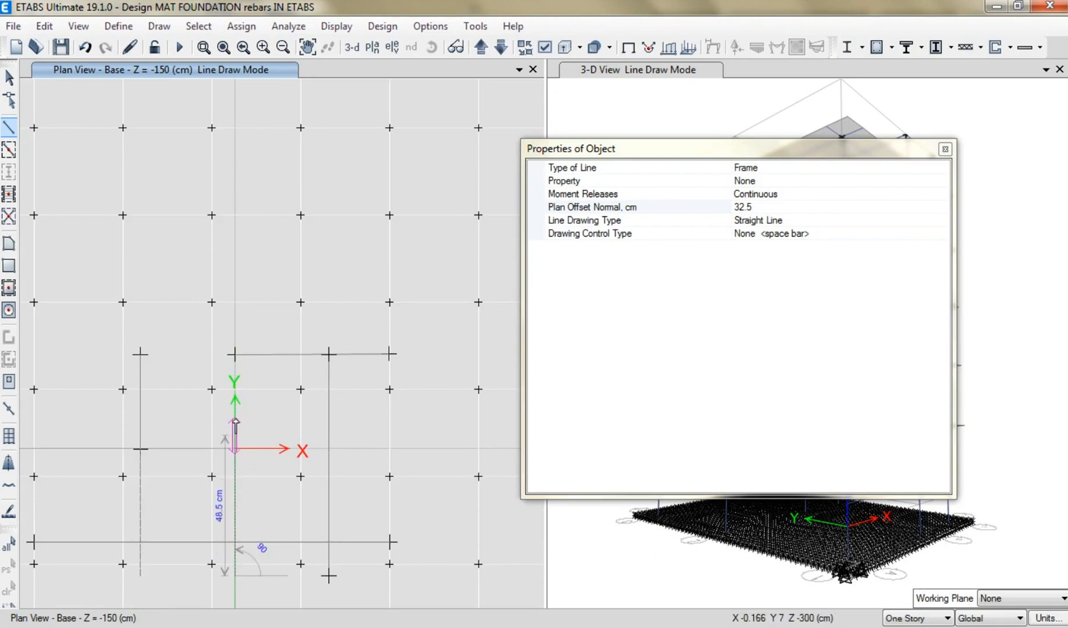
pyautogui.click(236, 356)
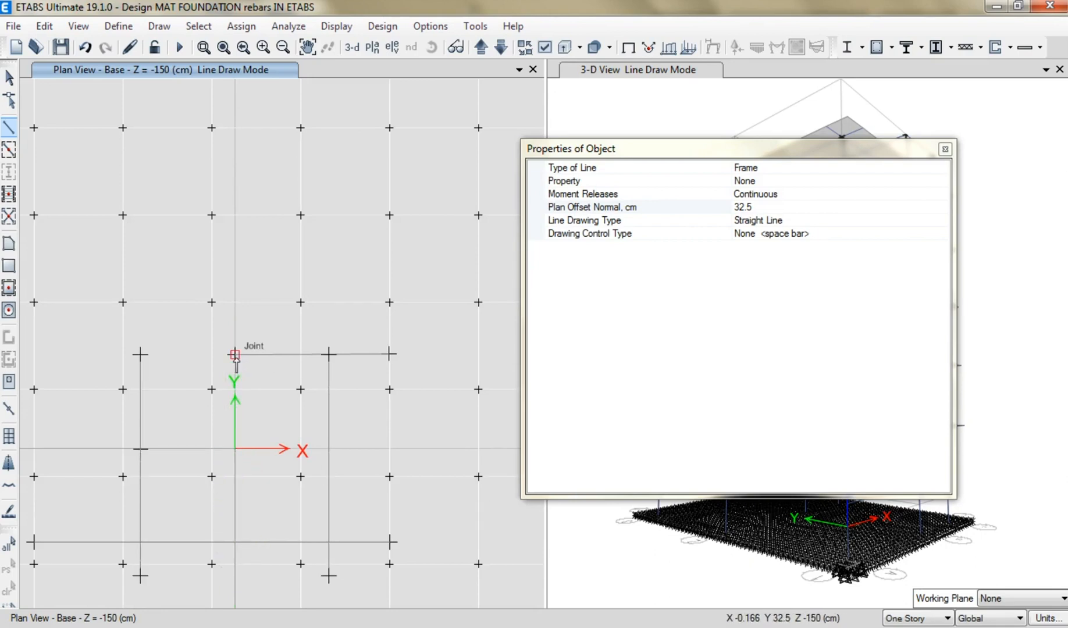
pyautogui.press('Escape')
# Delete the short extra vertical line and replace the original upper line with one joining the upper ends of both verticals
pyautogui.moveTo(103, 469)
pyautogui.mouseDown()
pyautogui.moveTo(147, 410)
pyautogui.moveTo(155, 340)
pyautogui.mouseUp()
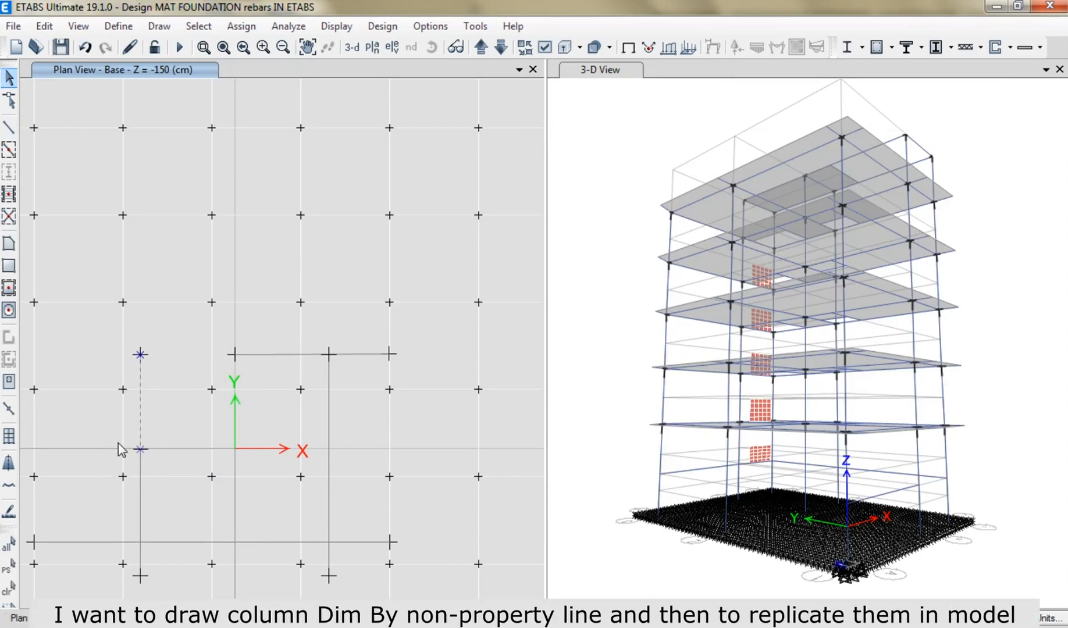
pyautogui.press('Delete')
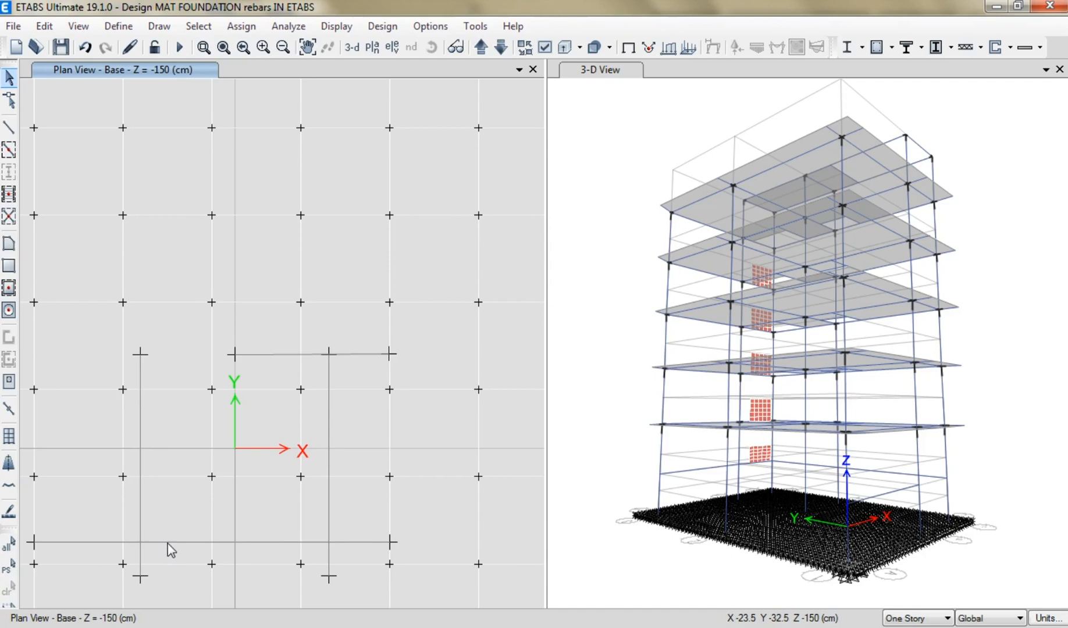
pyautogui.click(9, 127)
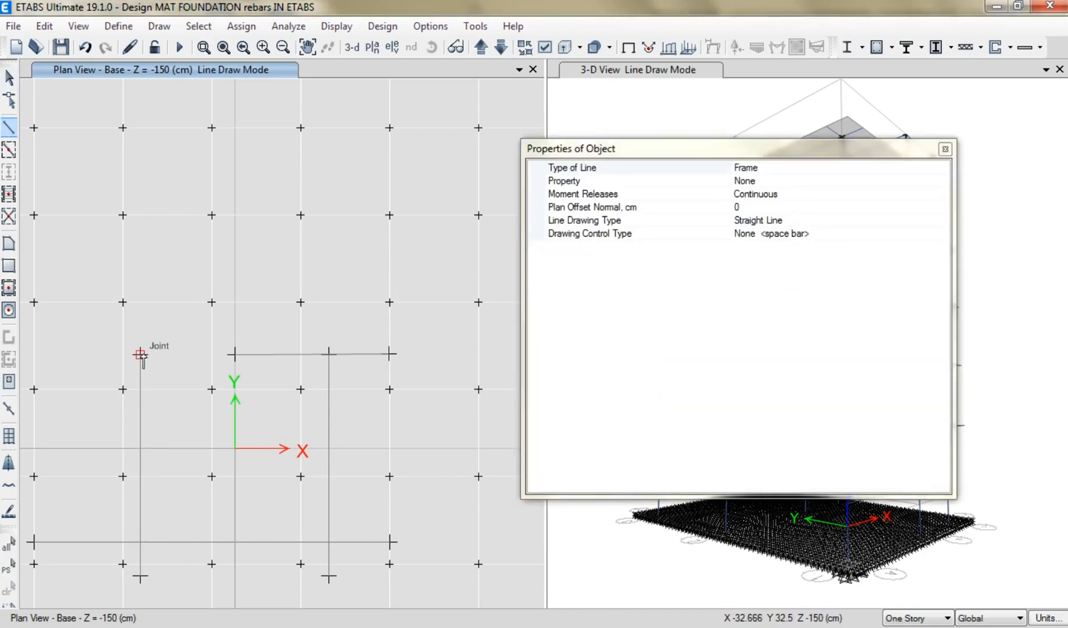
pyautogui.click(140, 353)
pyautogui.doubleClick(329, 353)
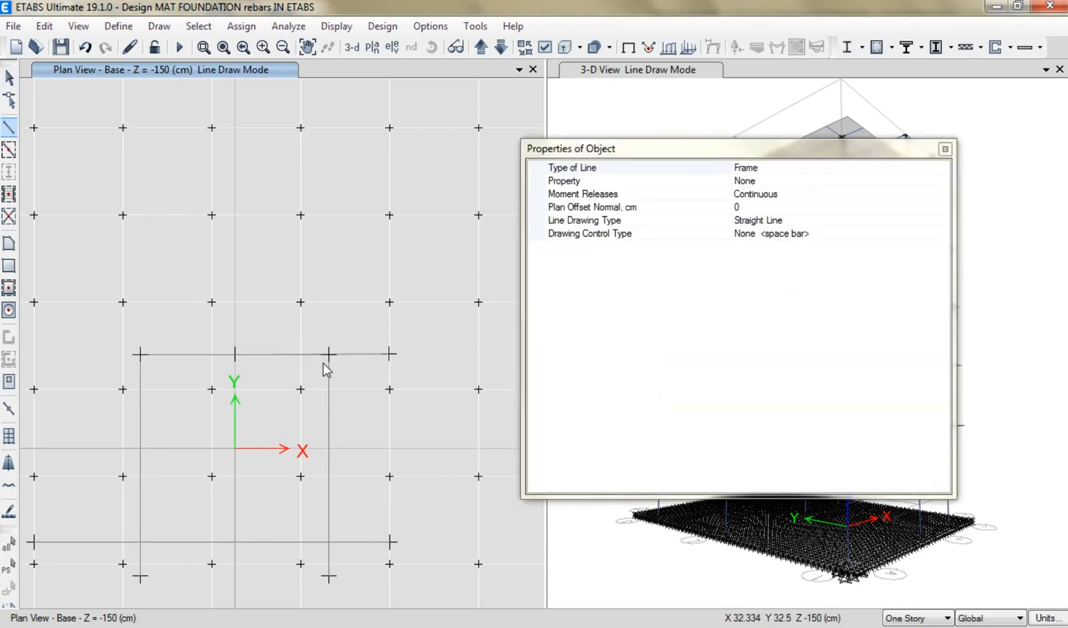
pyautogui.click(9, 76)
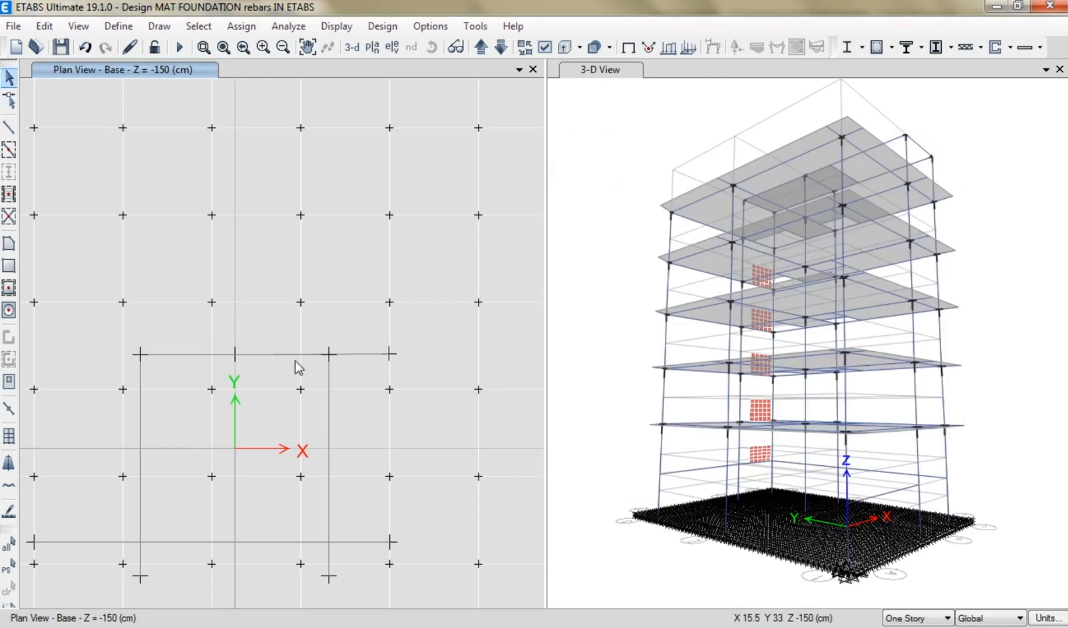
pyautogui.click(365, 359)
pyautogui.press('Delete')
# Divide the lower line and both vertical lines by breaking them at intersections with selected frames and joints
pyautogui.click(374, 544)
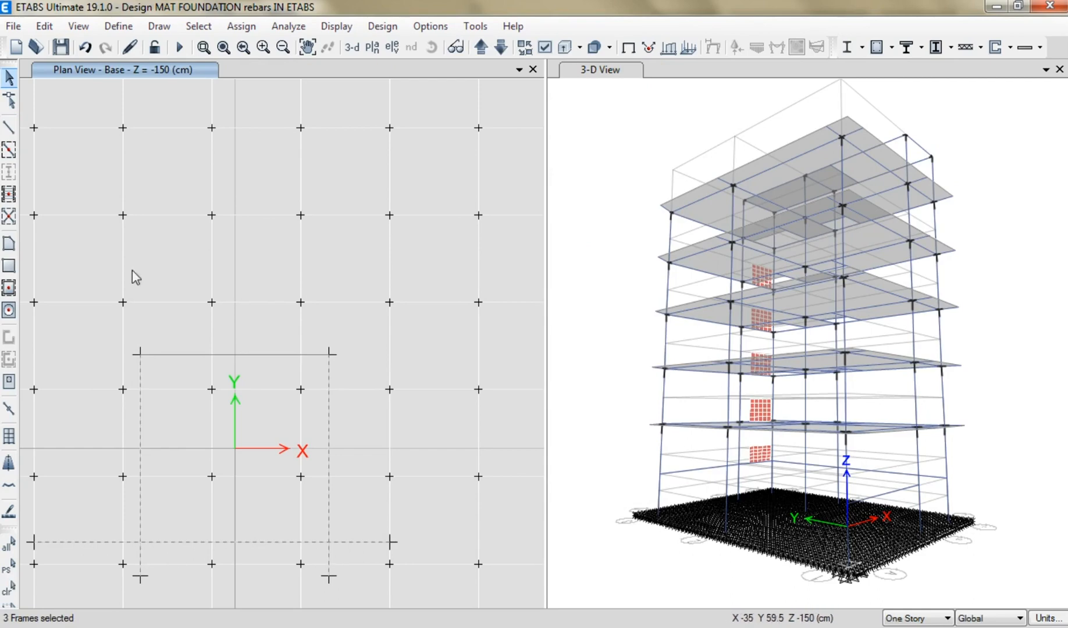
pyautogui.click(44, 27)
pyautogui.moveTo(152, 429)
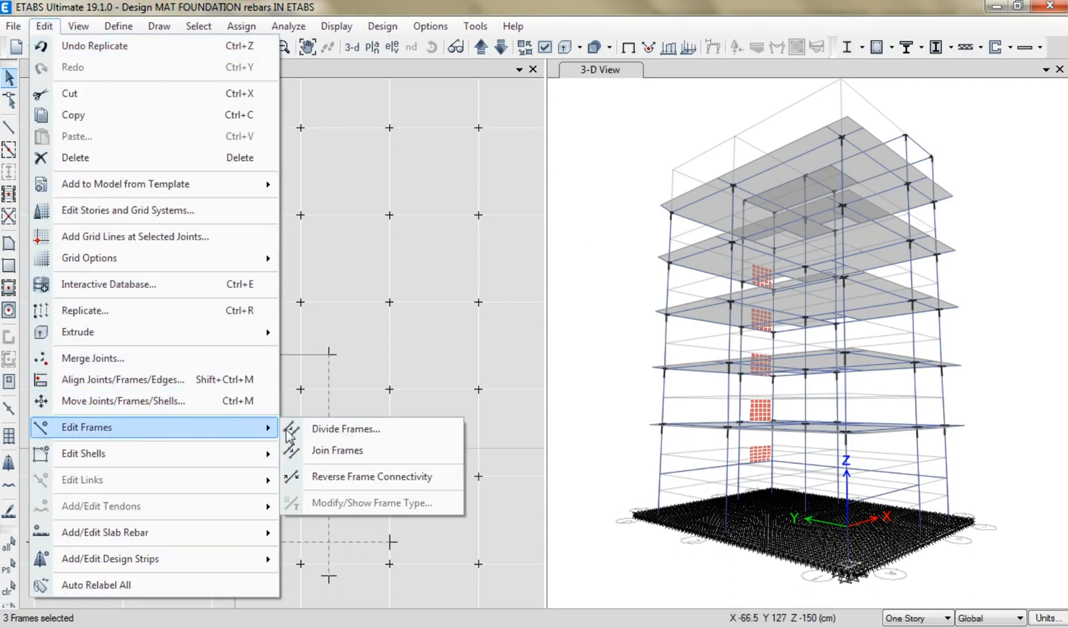
pyautogui.click(323, 441)
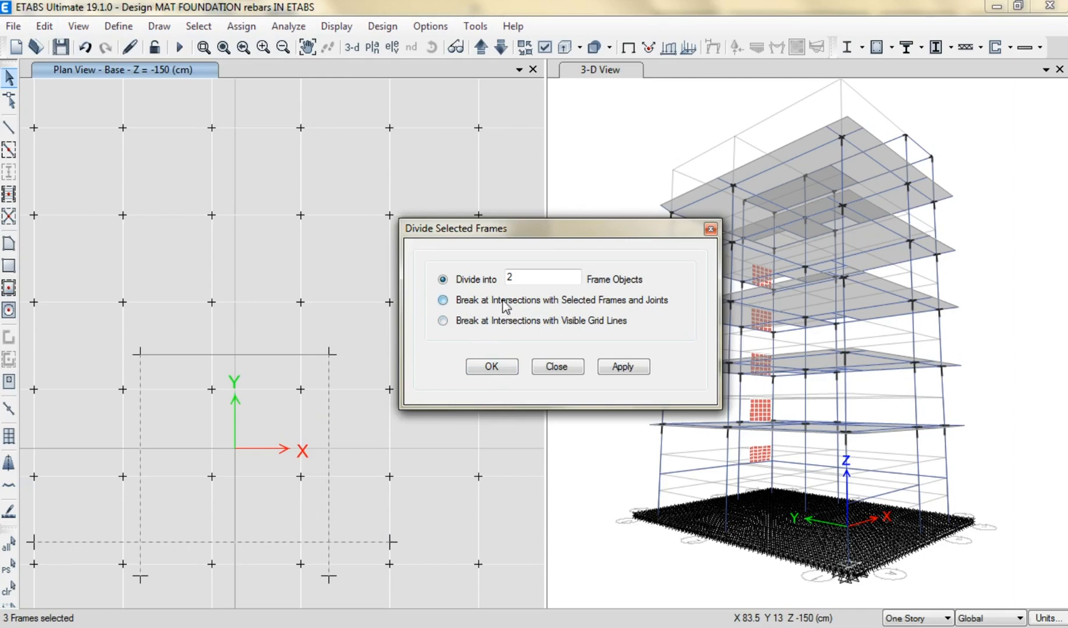
pyautogui.click(504, 305)
pyautogui.click(622, 368)
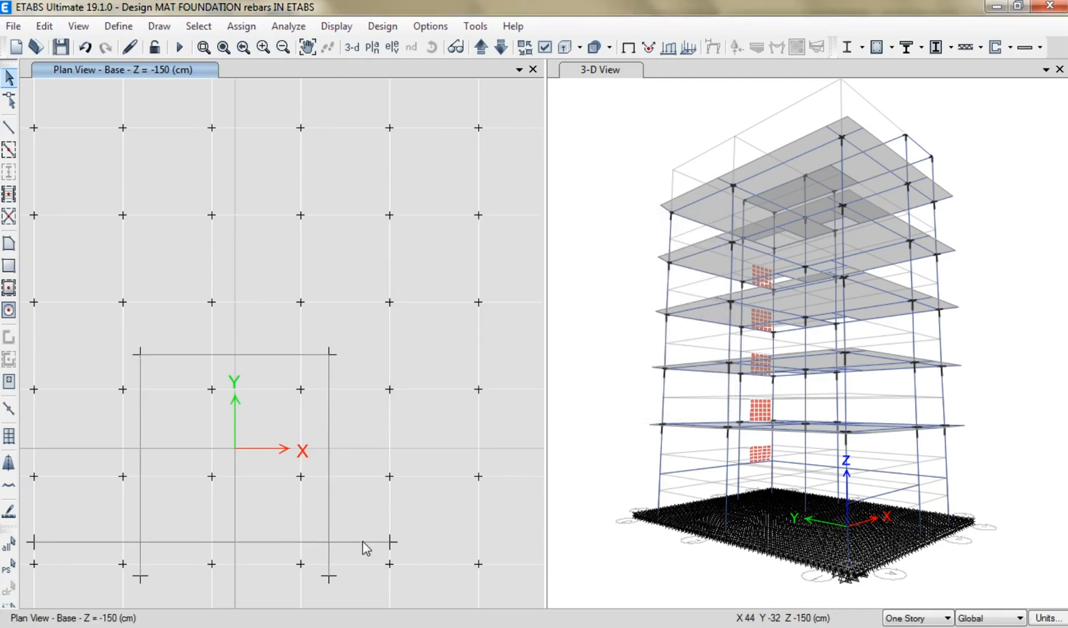
# Delete the four line segments that overhang the lower corners of the square column outline
pyautogui.click(329, 554)
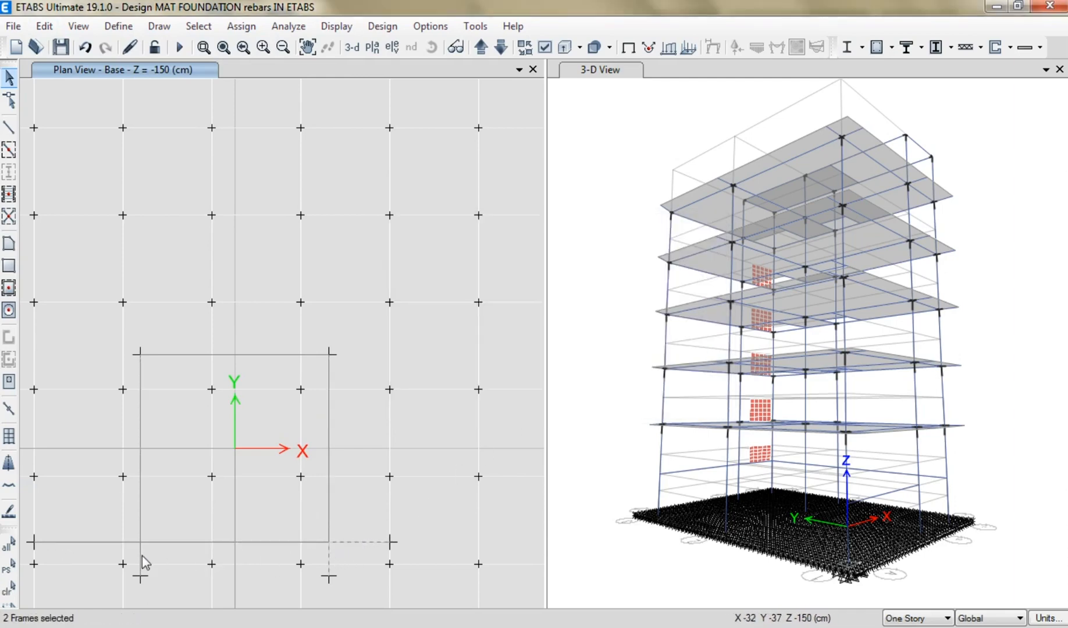
pyautogui.click(140, 555)
pyautogui.press('Delete')
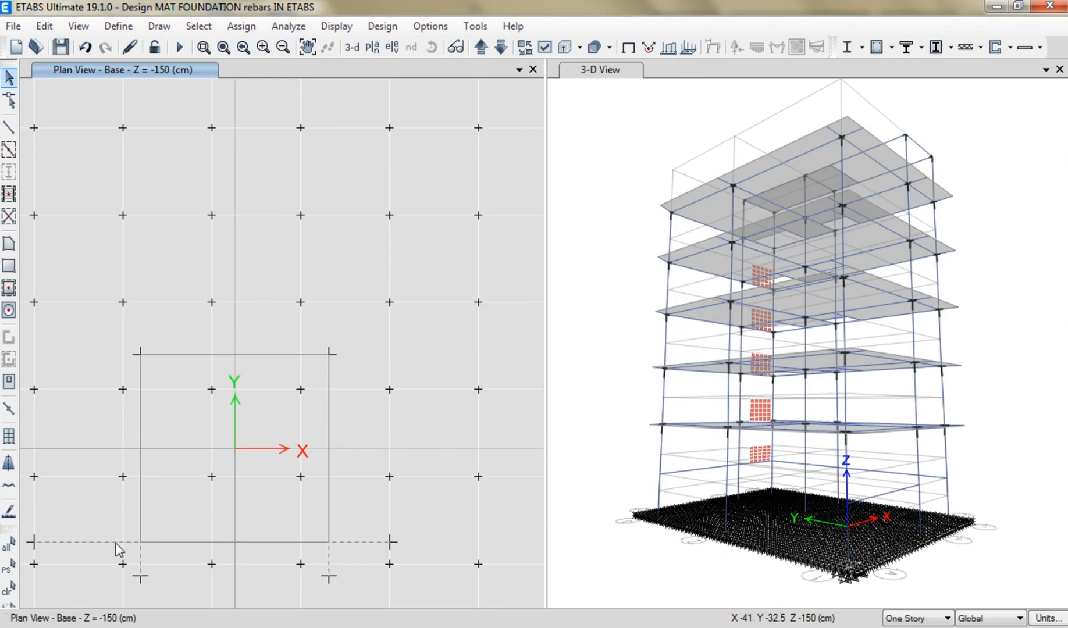
# Replicate the four column outline lines linearly once from grid A to grid B with dx 673 cm and dy 0
pyautogui.click(140, 525)
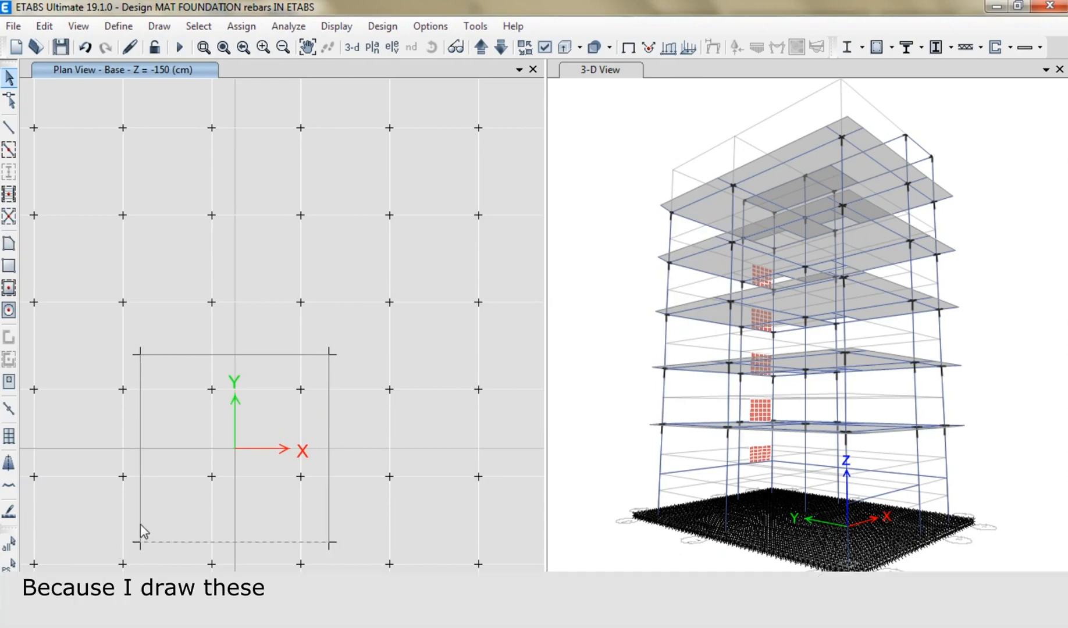
pyautogui.click(224, 542)
pyautogui.click(328, 459)
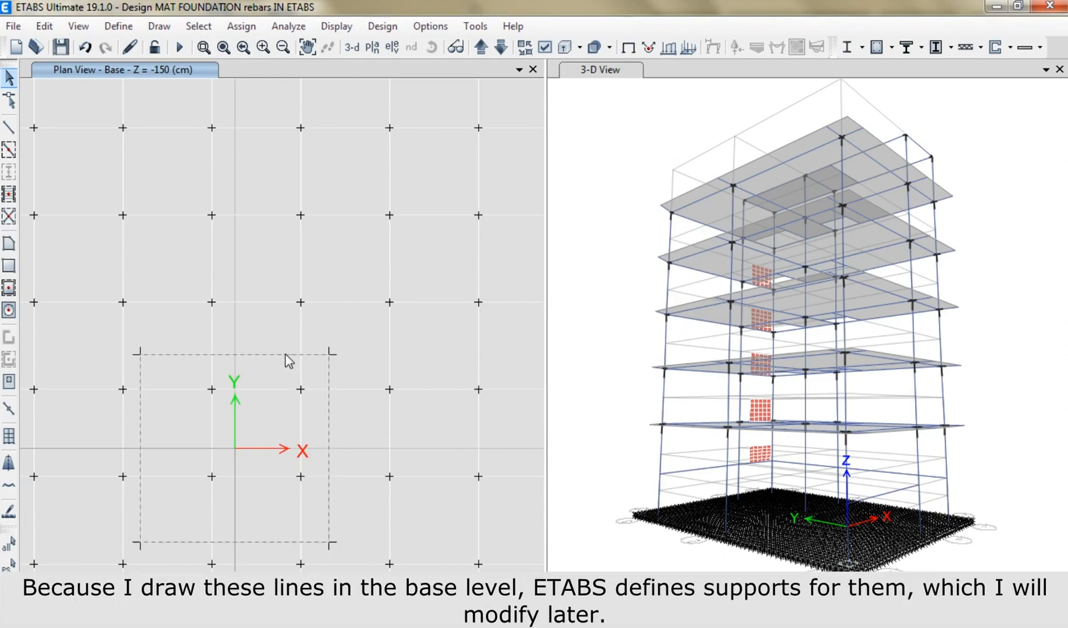
pyautogui.scroll(5, 288, 369)
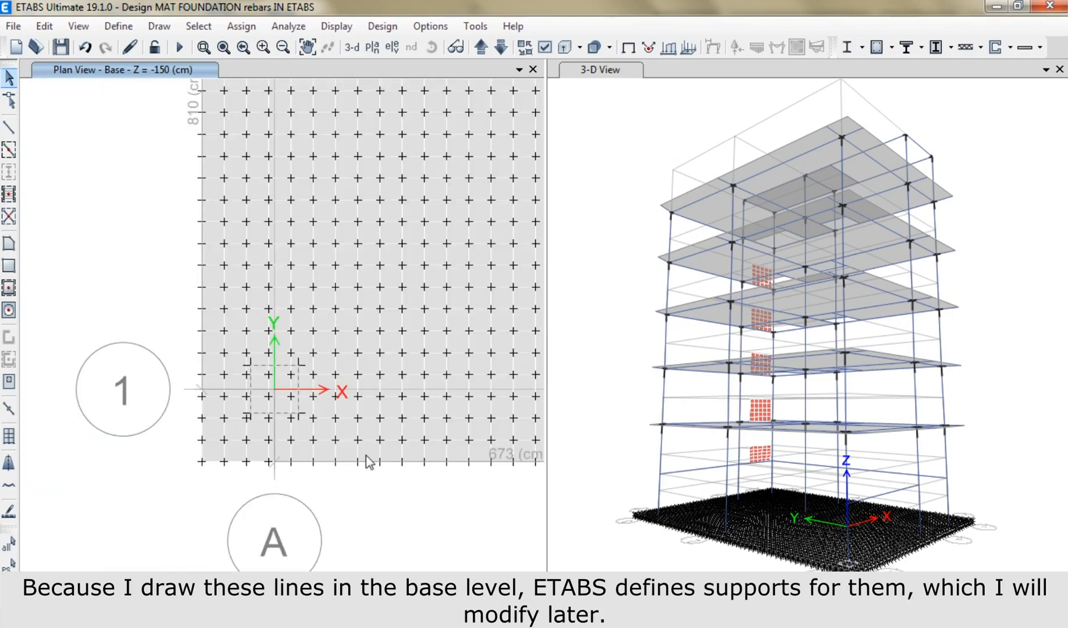
pyautogui.moveTo(382, 458); pyautogui.dragTo(221, 486, button='middle')
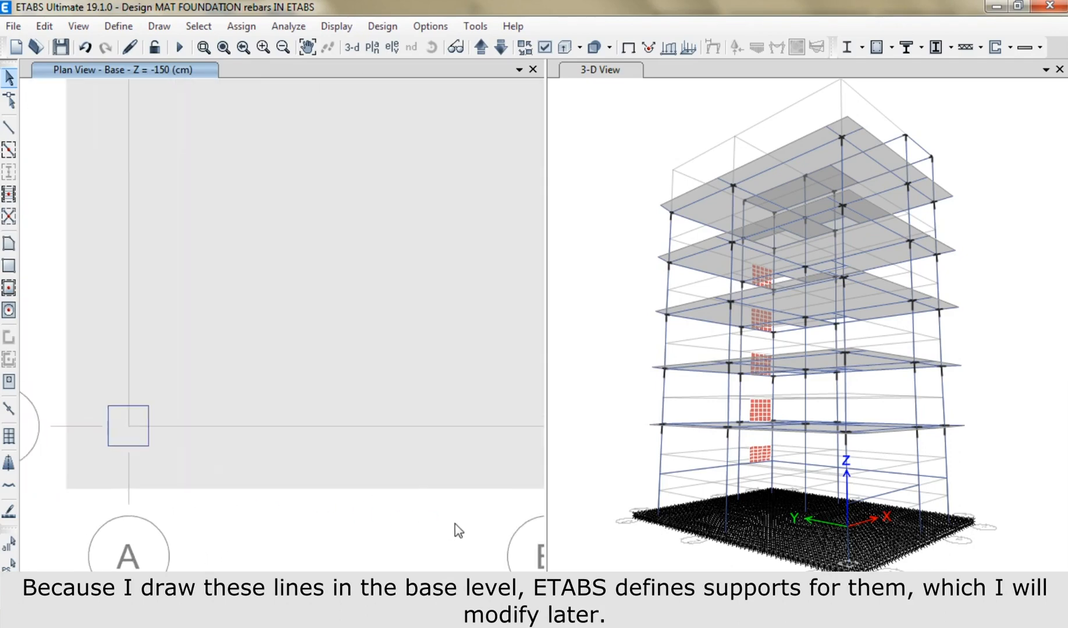
pyautogui.moveTo(482, 523); pyautogui.dragTo(449, 534, button='middle')
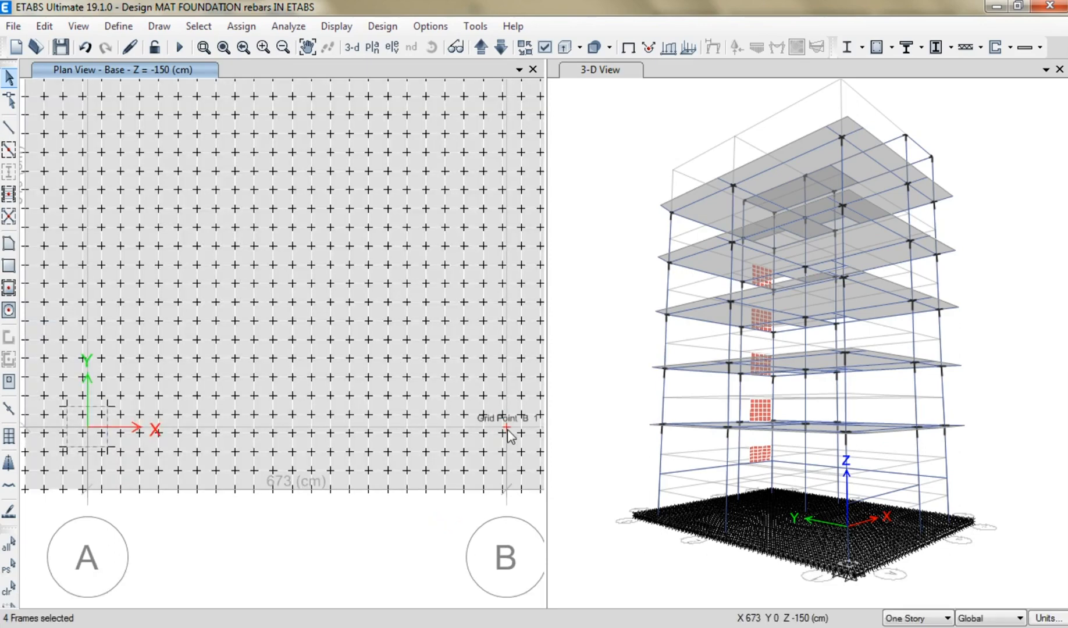
pyautogui.click(44, 26)
pyautogui.click(85, 311)
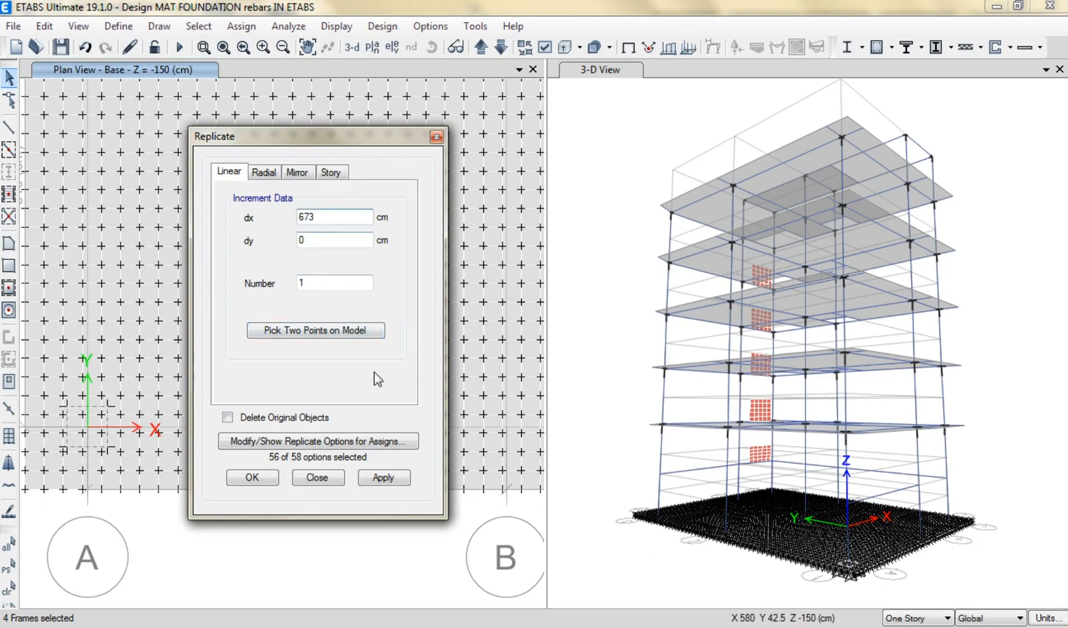
pyautogui.click(385, 476)
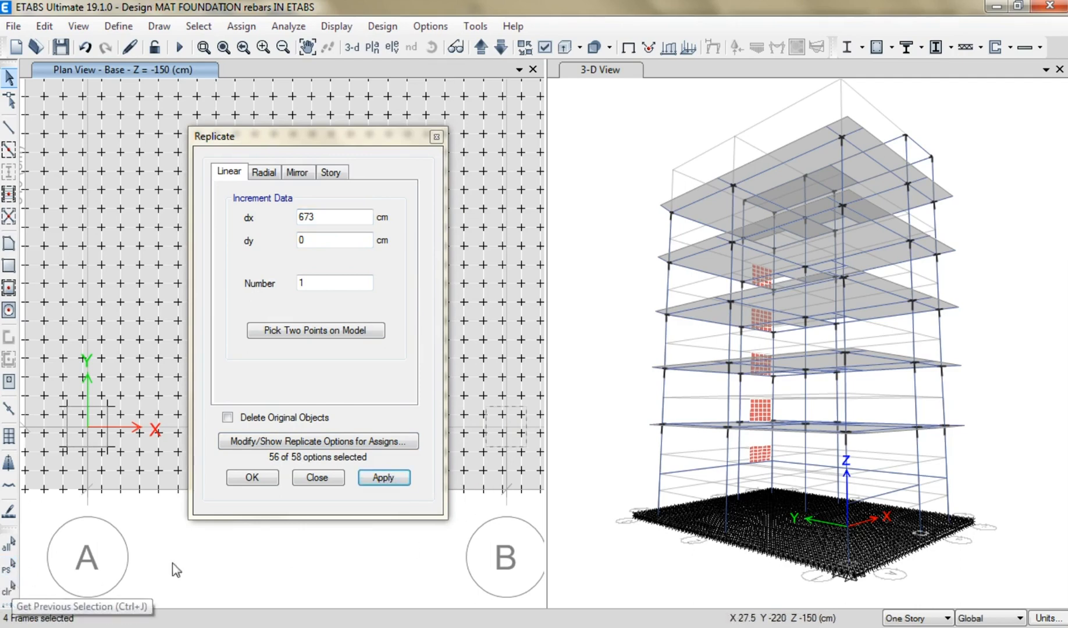
# Replicate the column outline at grid B once more along X with dx 353 cm and dy 0
pyautogui.click(8, 566)
pyautogui.moveTo(341, 138); pyautogui.dragTo(254, 58)
pyautogui.moveTo(486, 538); pyautogui.dragTo(120, 593, button='middle')
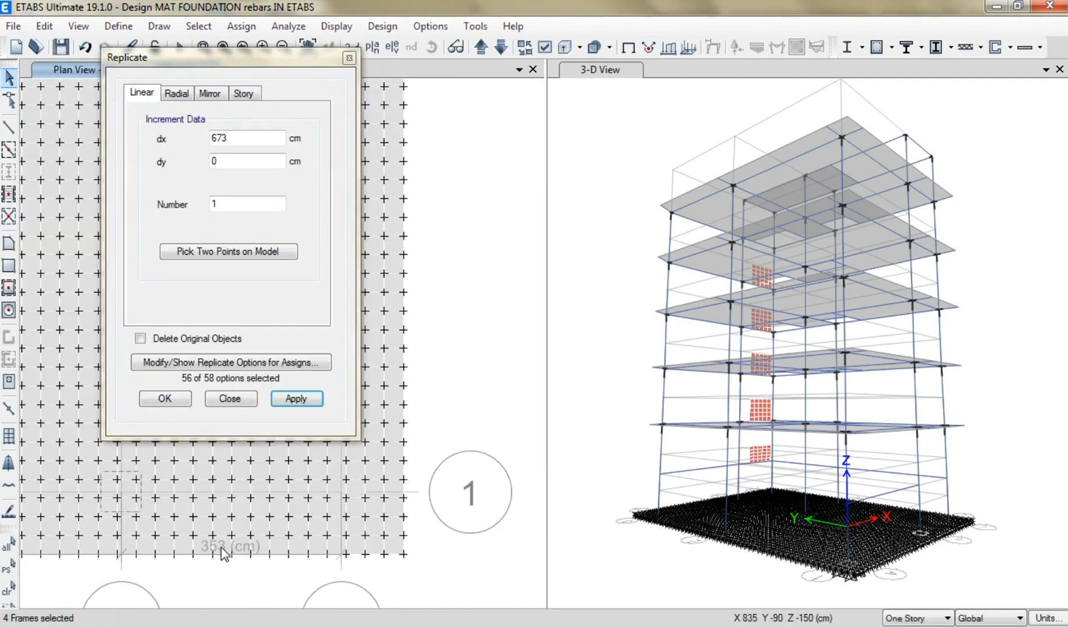
pyautogui.click(227, 137)
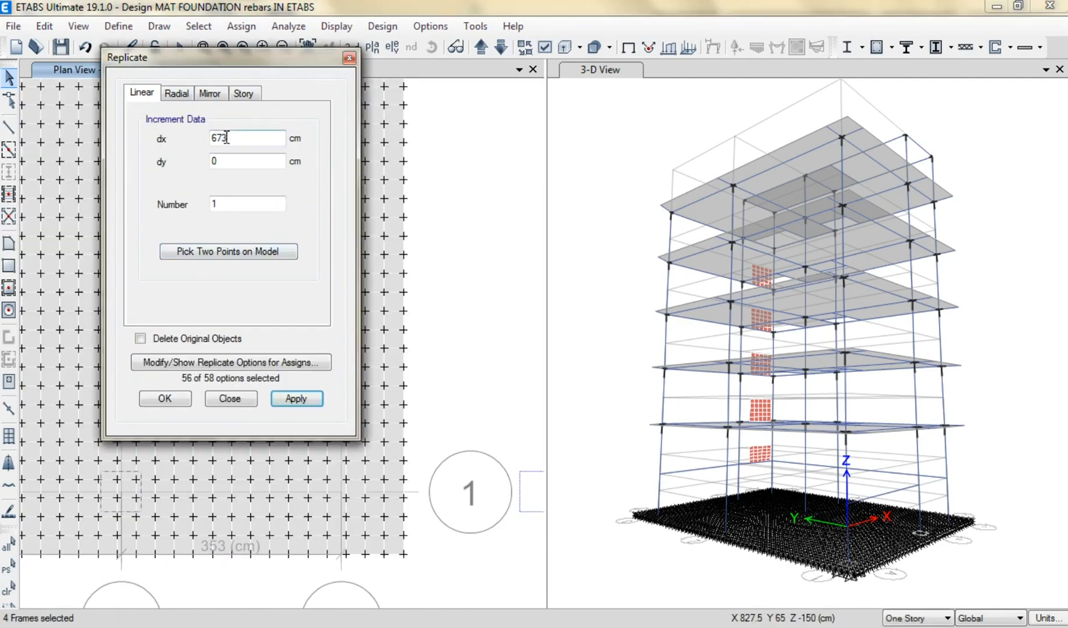
pyautogui.click(295, 400)
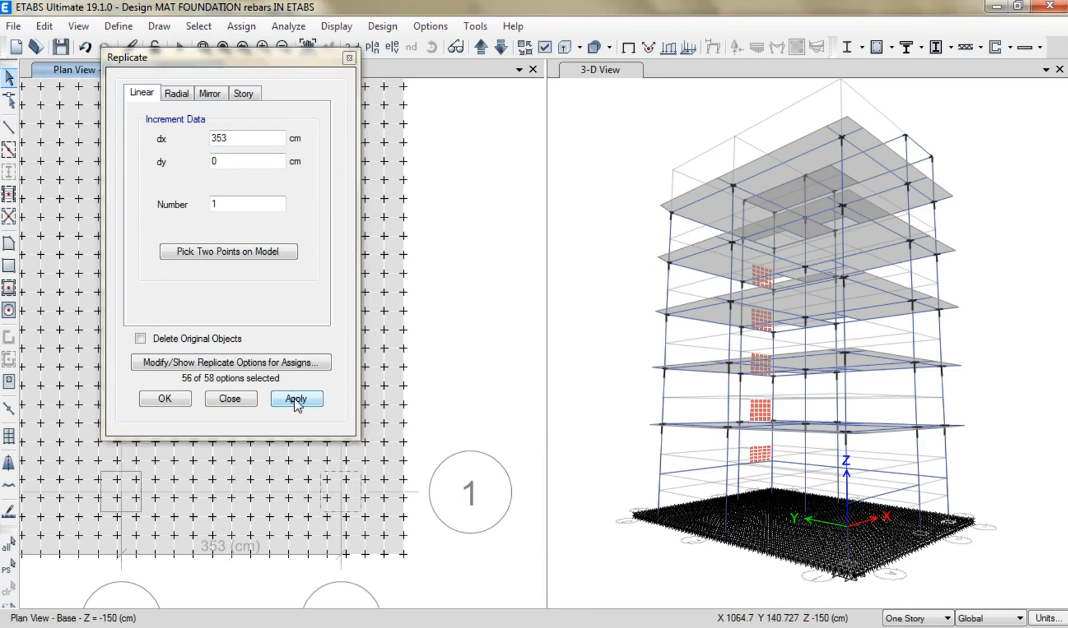
# Select the four lines of the column outline at grid B, keeping the Replicate dialog open beside the plan
pyautogui.moveTo(141, 60); pyautogui.dragTo(676, 57)
pyautogui.moveTo(148, 517); pyautogui.dragTo(383, 476, button='middle')
pyautogui.scroll(10, 356, 472)
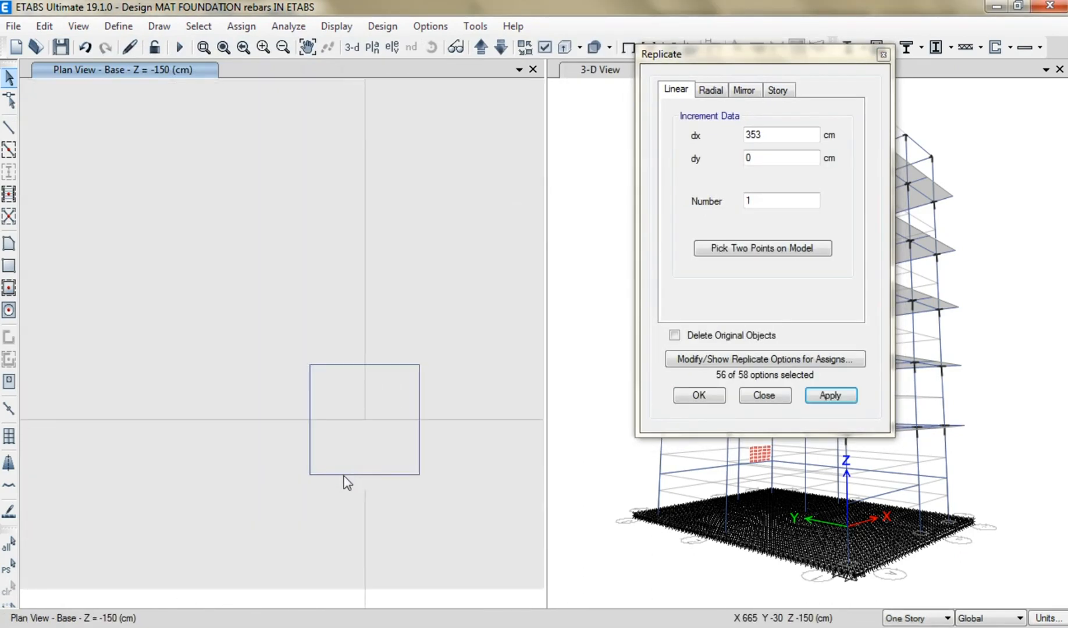
pyautogui.click(307, 450)
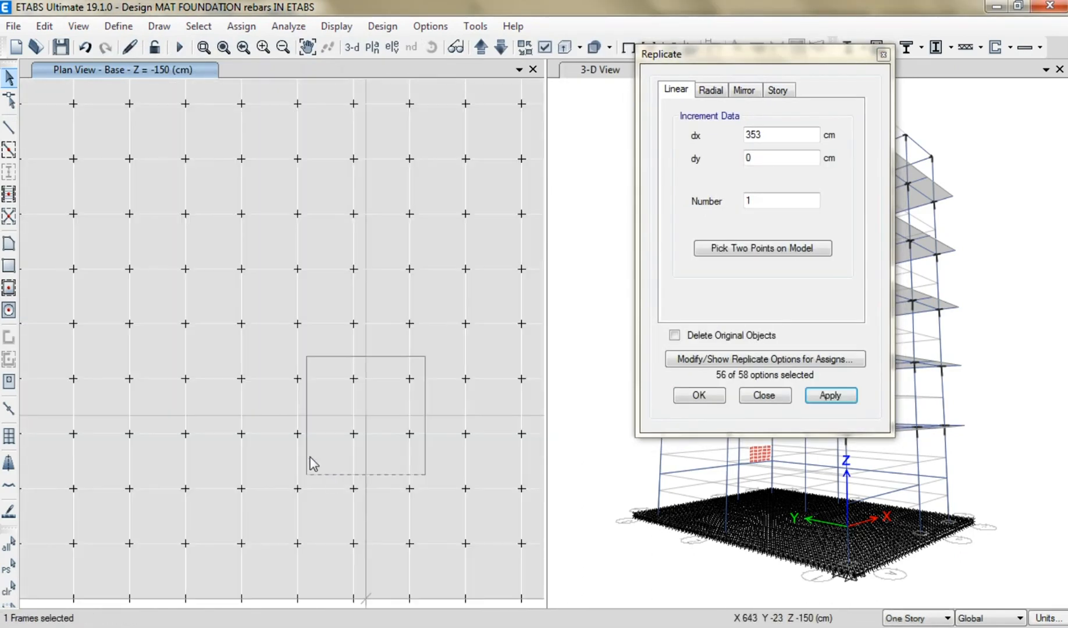
pyautogui.click(330, 357)
pyautogui.click(424, 389)
# Add the four lines of the original column outline at grid point A-1 to the selection
pyautogui.moveTo(174, 465); pyautogui.dragTo(547, 459, button='middle')
pyautogui.moveTo(89, 455); pyautogui.dragTo(568, 461, button='middle')
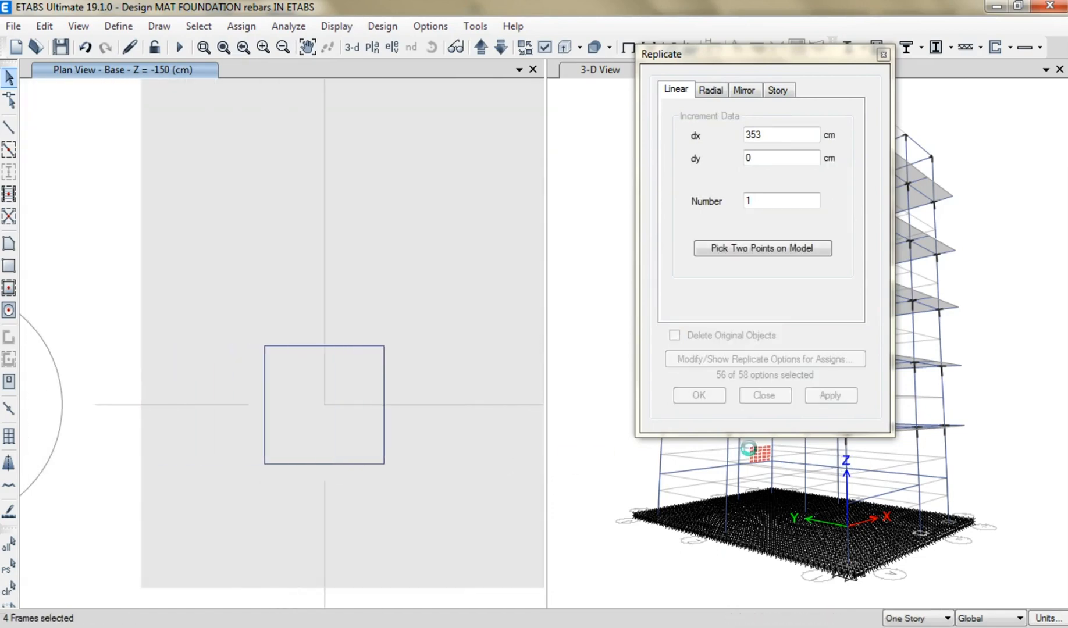
pyautogui.click(353, 465)
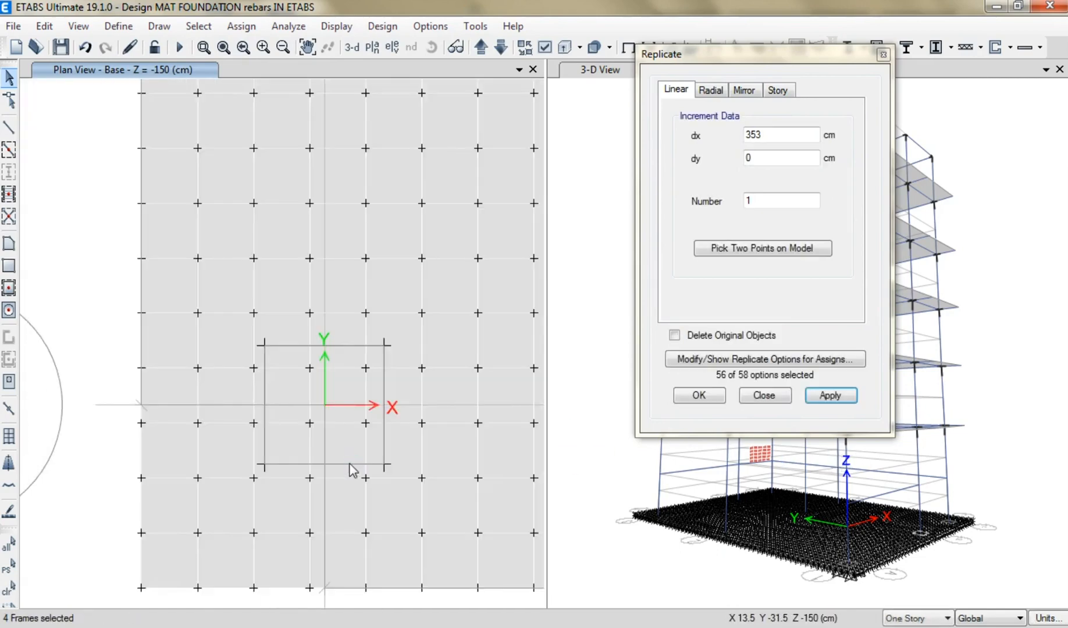
pyautogui.click(266, 442)
pyautogui.click(289, 347)
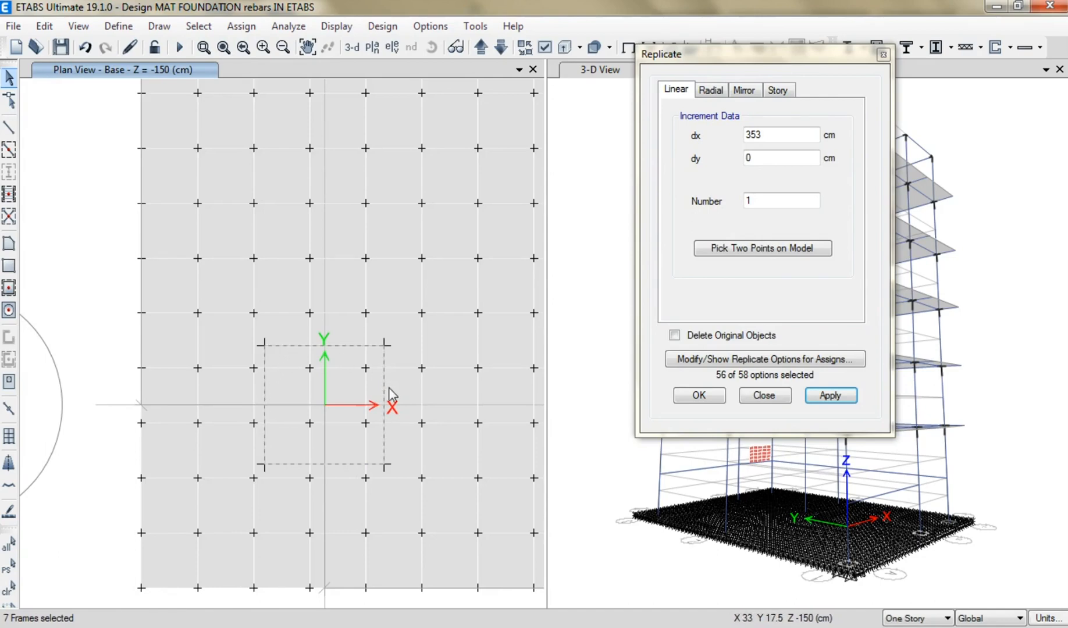
pyautogui.click(387, 388)
# Add the four lines of the column outline at grid point C-1 to the selection
pyautogui.moveTo(406, 463); pyautogui.dragTo(50, 448, button='middle')
pyautogui.moveTo(523, 435); pyautogui.dragTo(62, 439, button='middle')
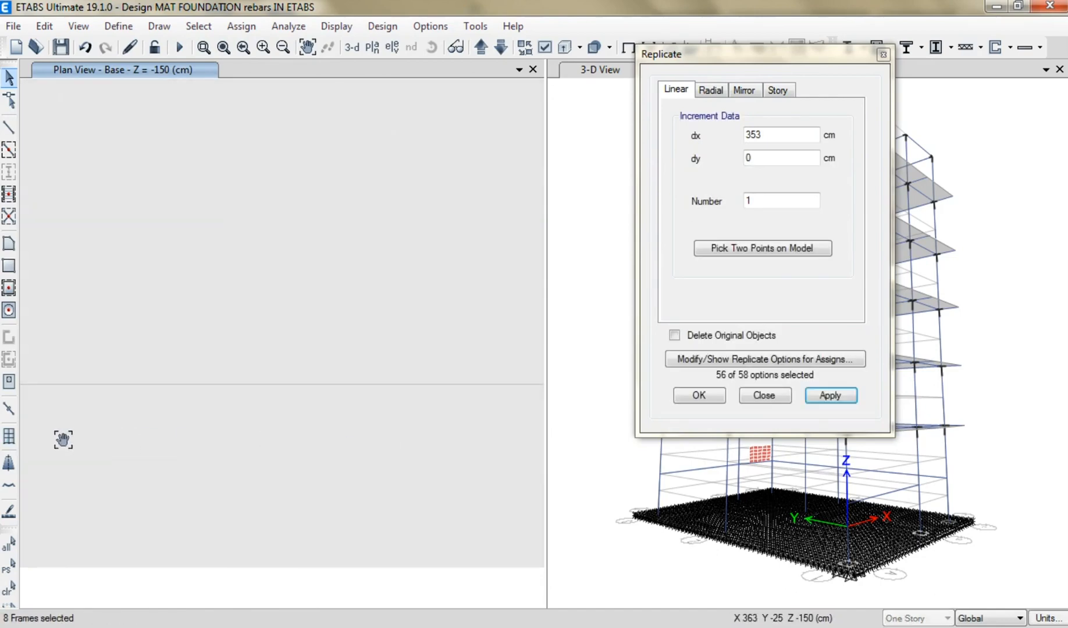
pyautogui.moveTo(517, 439); pyautogui.dragTo(31, 458, button='middle')
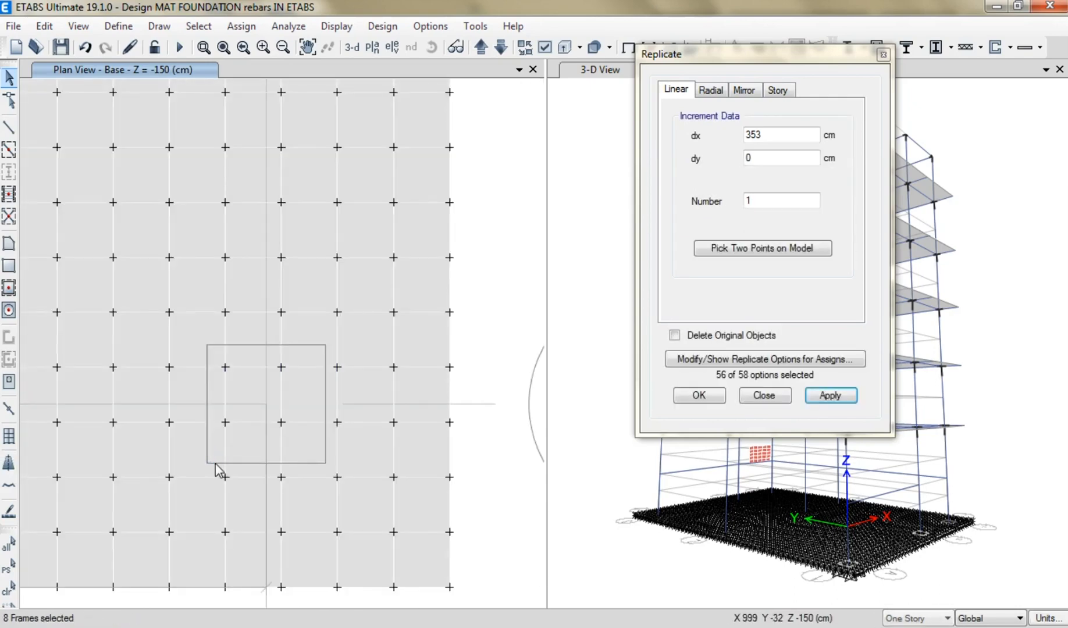
pyautogui.click(208, 449)
pyautogui.click(231, 346)
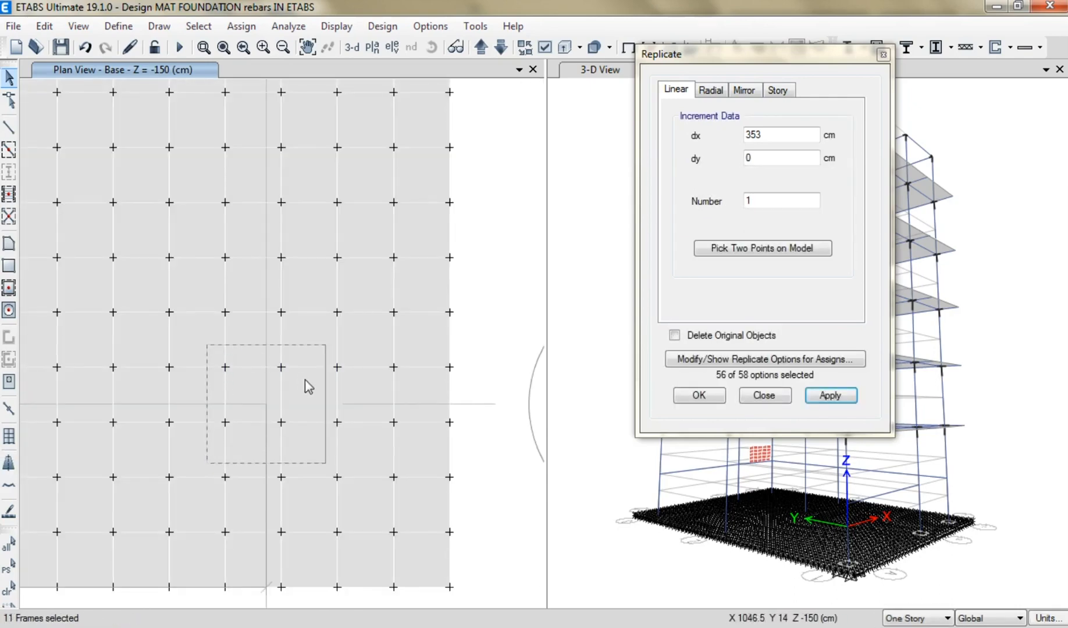
# Replicate the three selected column outlines on grid line 1 once to grid line 2 with dx 0 and dy 810 cm
pyautogui.scroll(-3, 326, 426)
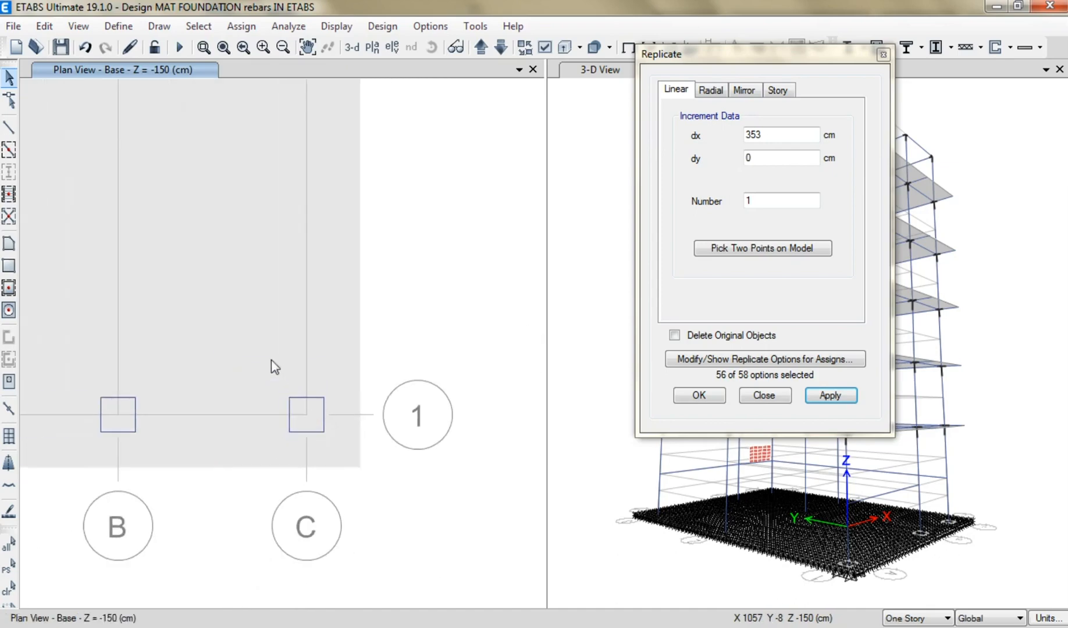
pyautogui.moveTo(210, 270); pyautogui.dragTo(454, 391, button='middle')
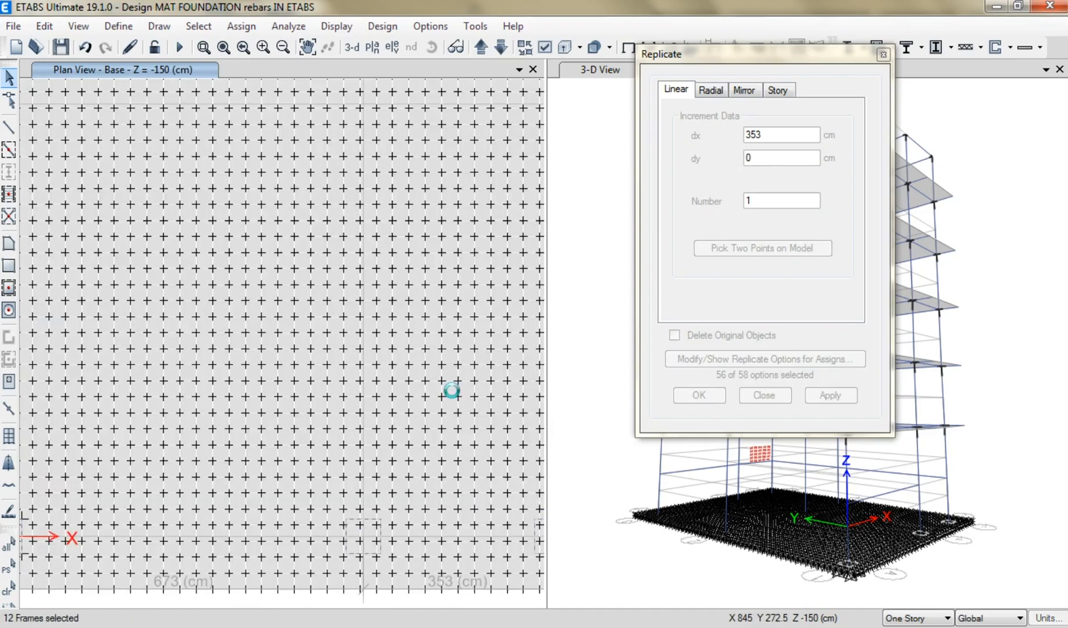
pyautogui.scroll(-3, 453, 391)
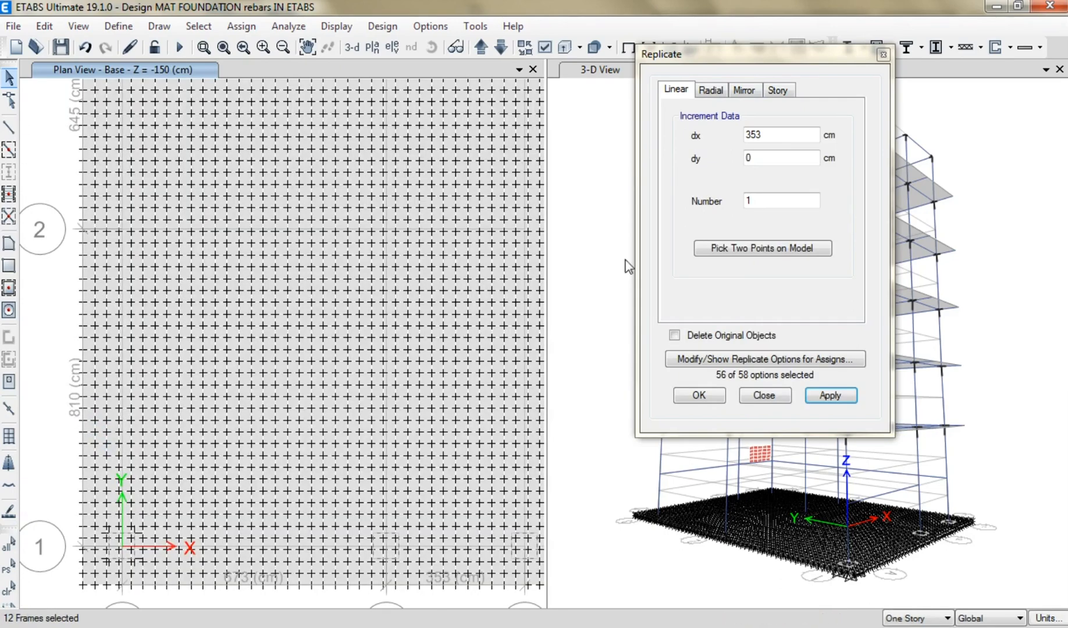
pyautogui.moveTo(767, 135); pyautogui.dragTo(672, 144)
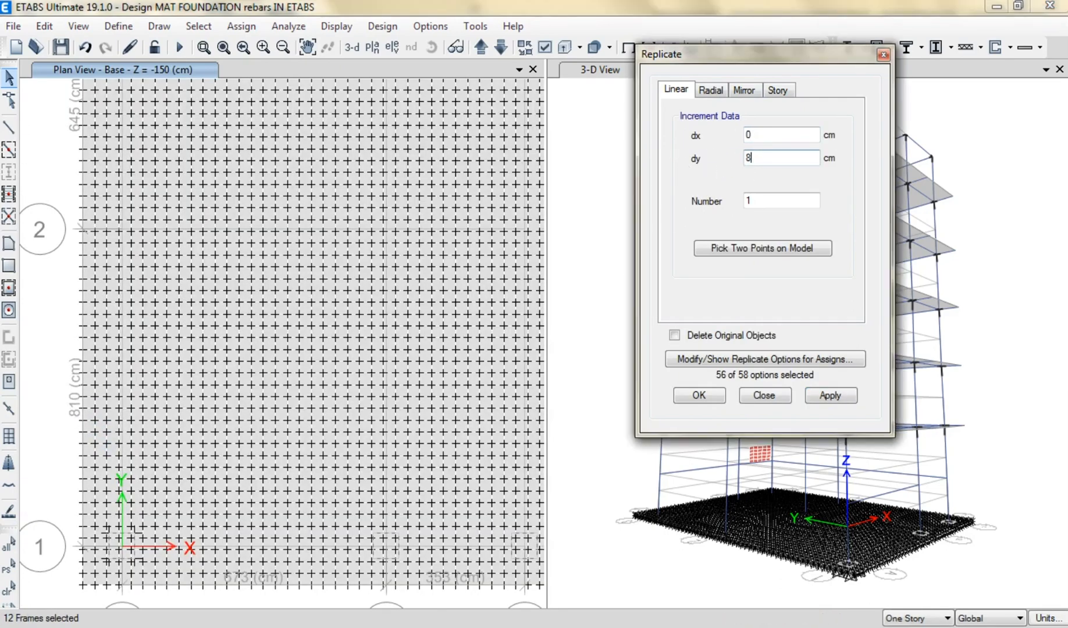
pyautogui.click(823, 396)
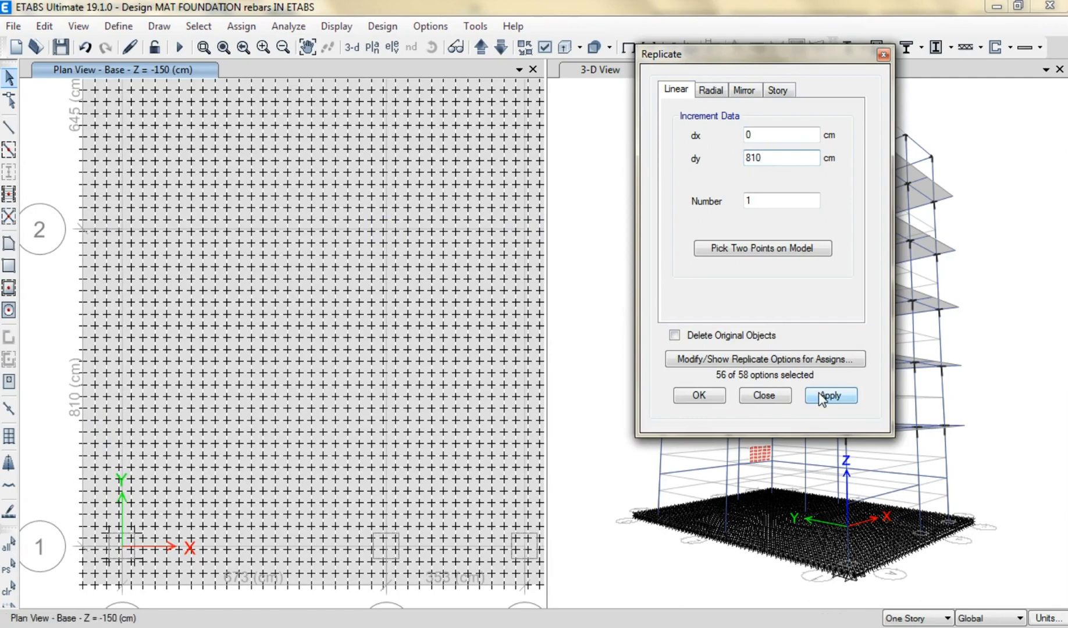
# Replicate the grid line 2 column outlines once to grid line 3 with dx 0 and dy 645 cm and close the Replicate dialog
pyautogui.click(9, 570)
pyautogui.moveTo(314, 259); pyautogui.dragTo(303, 452, button='middle')
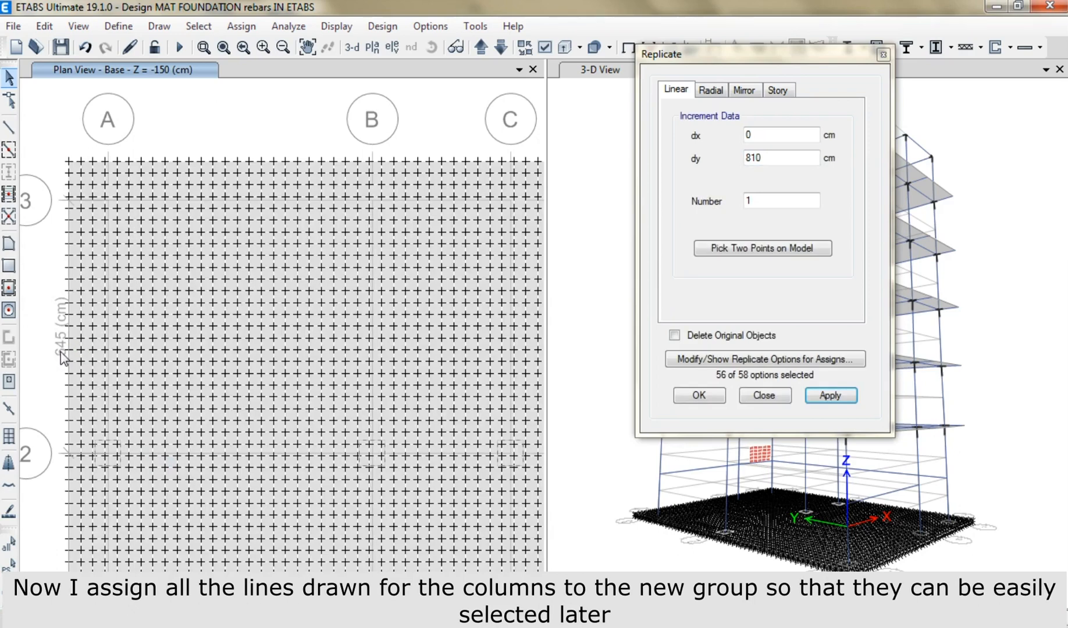
pyautogui.doubleClick(771, 157)
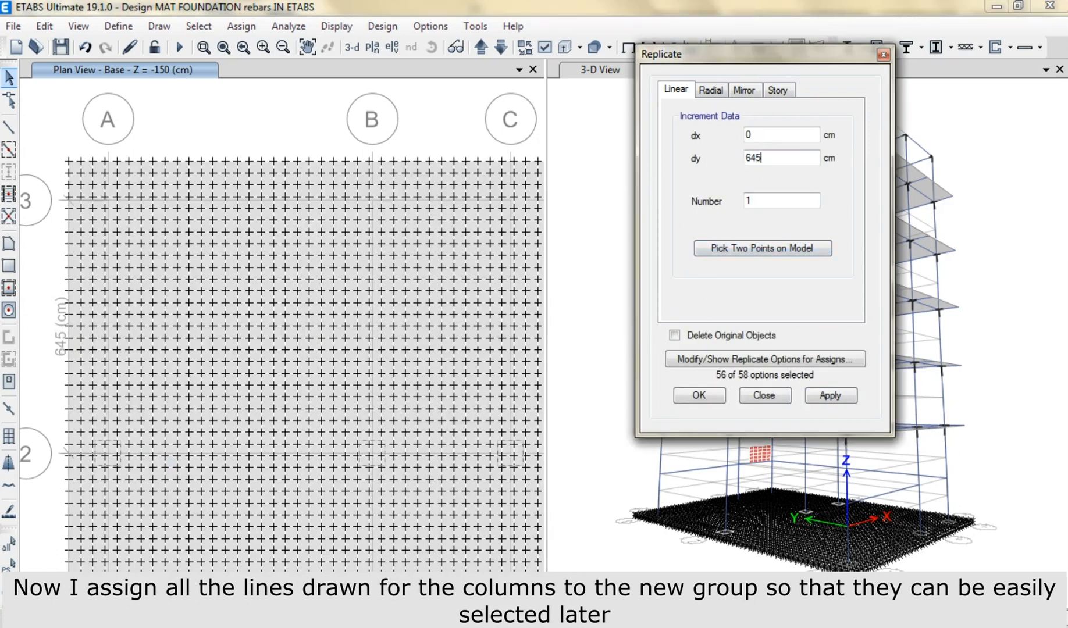
pyautogui.click(831, 397)
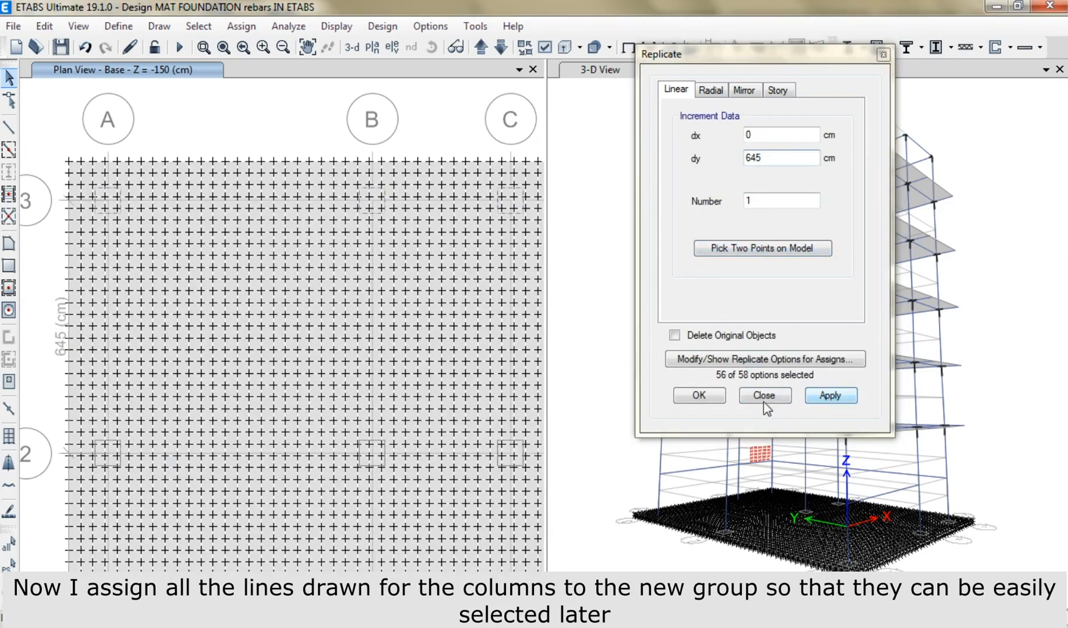
pyautogui.click(700, 396)
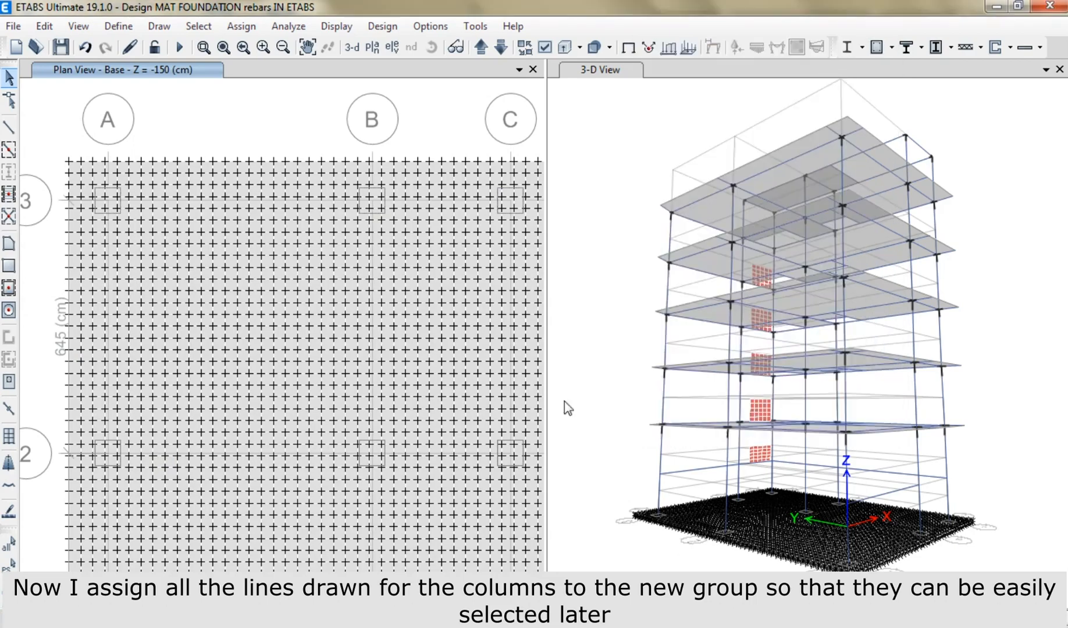
# Restore the previous selection of the grid line 3 outlines and add the four outline lines at grid point A-2
pyautogui.click(9, 568)
pyautogui.moveTo(163, 508); pyautogui.dragTo(184, 404, button='middle')
pyautogui.scroll(5, 128, 364)
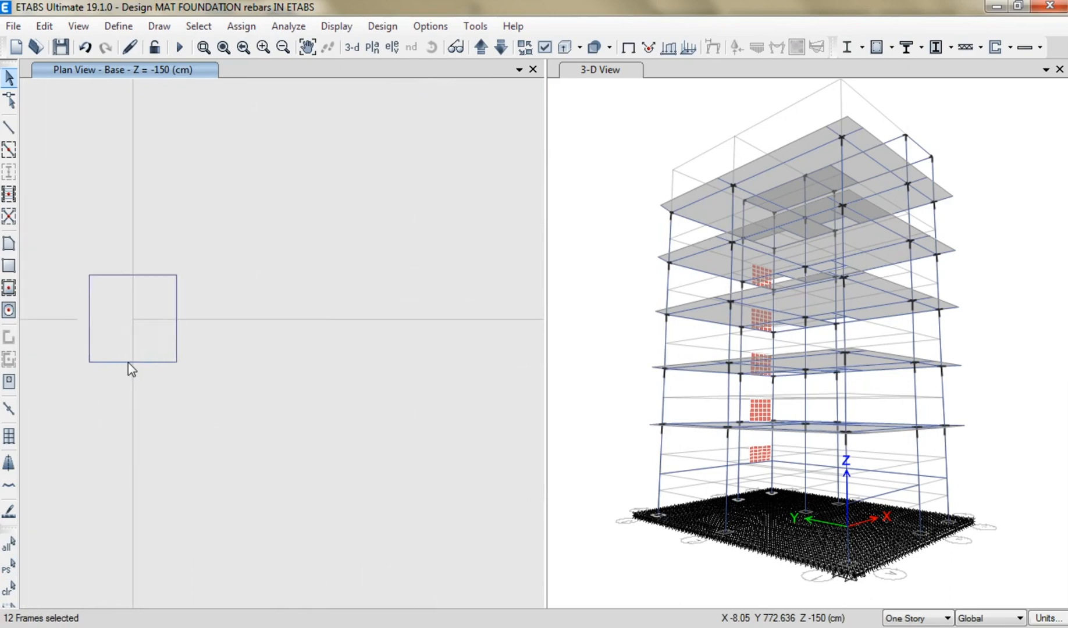
pyautogui.click(93, 357)
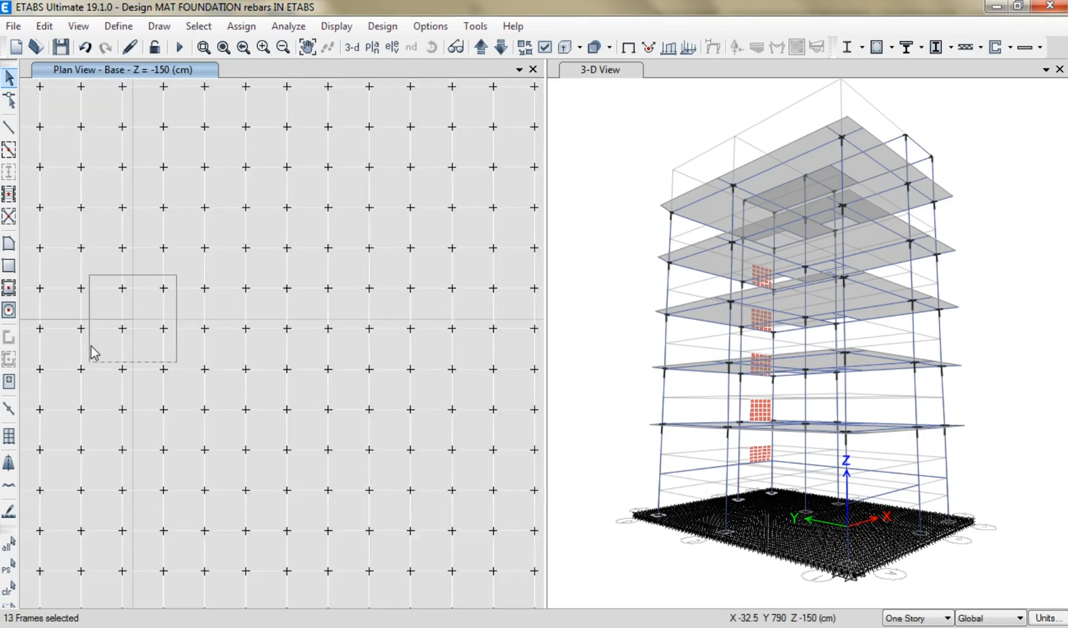
pyautogui.click(175, 312)
# Add the four lines of the column outline at grid point B-2 to the selection
pyautogui.moveTo(308, 379); pyautogui.dragTo(116, 376, button='middle')
pyautogui.moveTo(504, 374); pyautogui.dragTo(12, 380, button='middle')
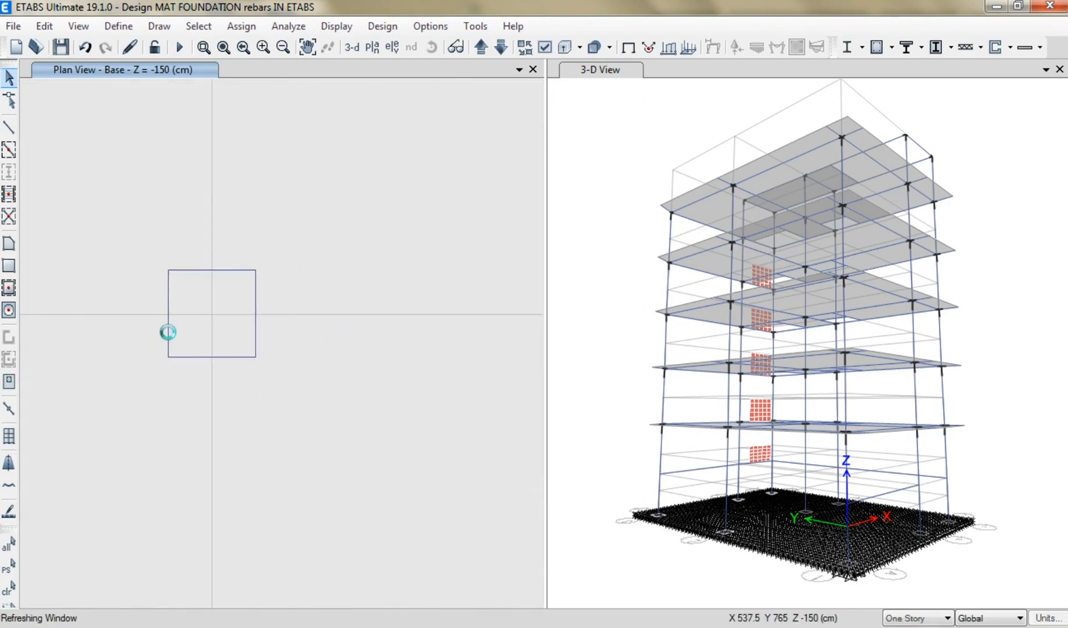
pyautogui.click(169, 334)
pyautogui.click(184, 270)
pyautogui.click(255, 295)
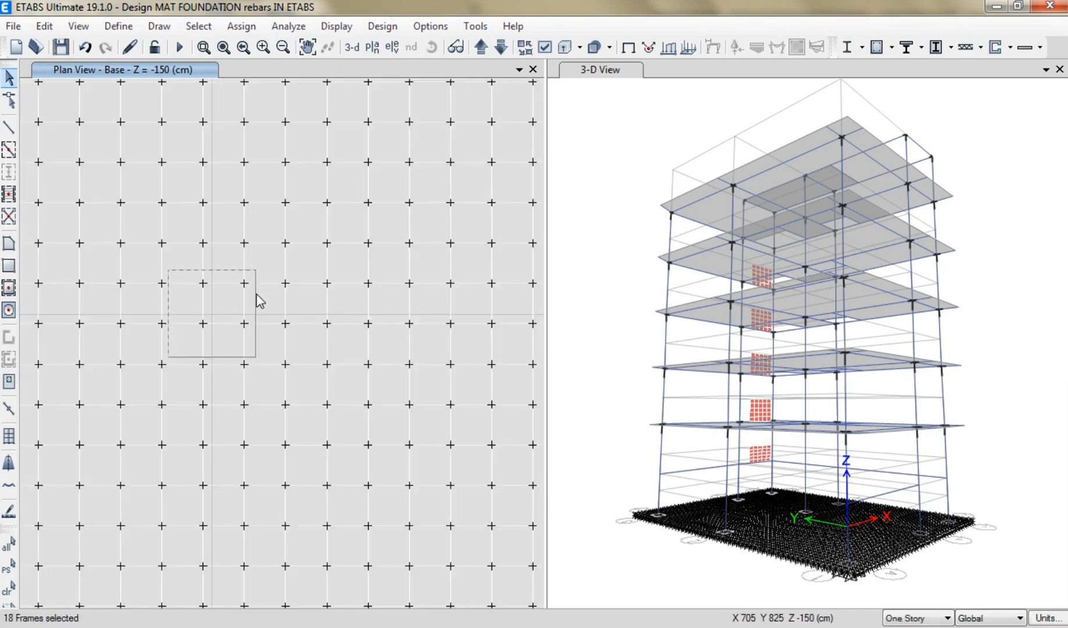
pyautogui.click(225, 357)
# Add the four lines of the column outline at grid point C-2 to the selection
pyautogui.moveTo(400, 413); pyautogui.dragTo(502, 399, button='middle')
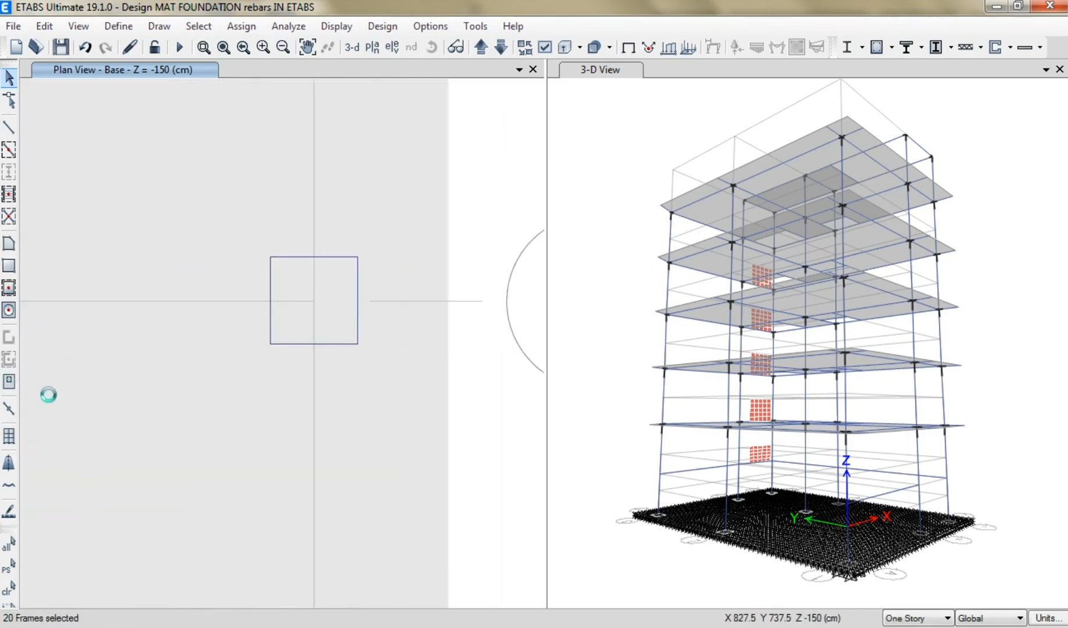
pyautogui.click(297, 344)
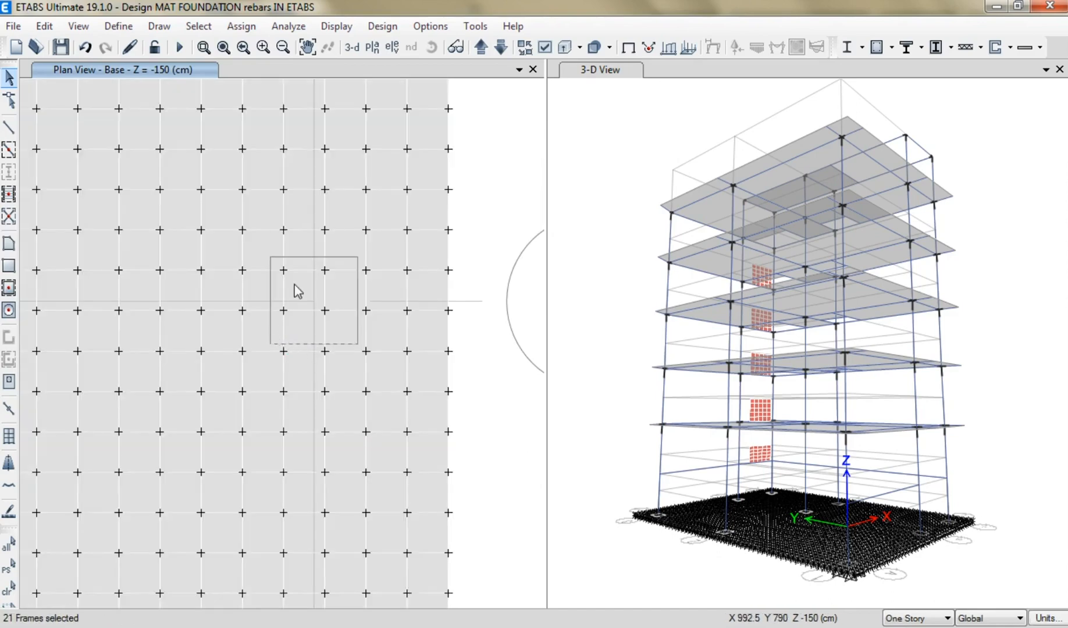
pyautogui.click(270, 286)
pyautogui.click(307, 257)
pyautogui.click(358, 301)
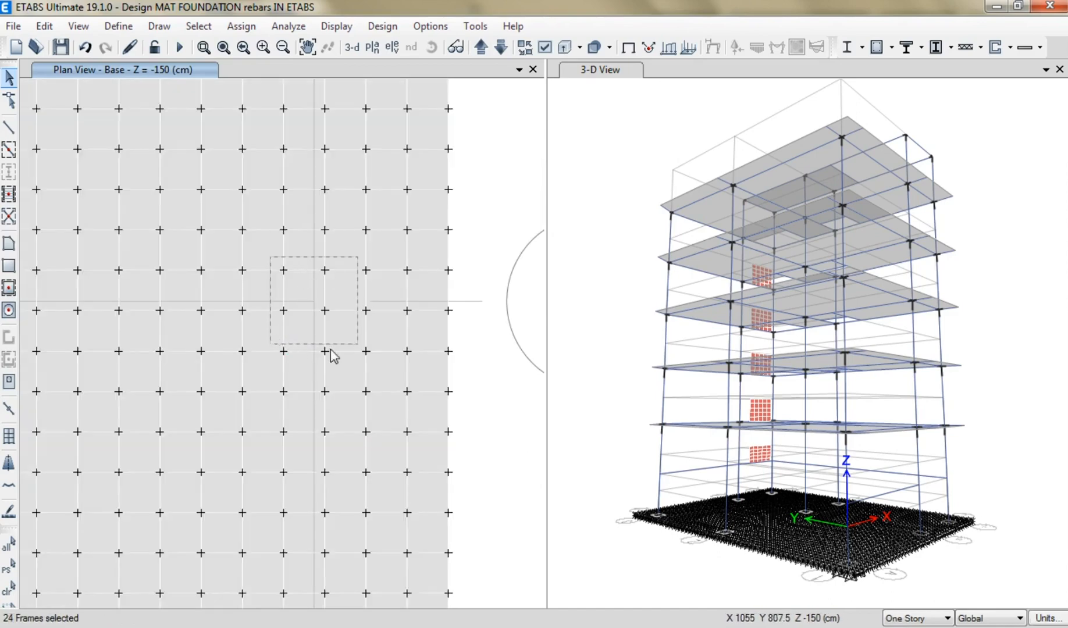
# Extend the selection with the four column outline lines at grid point C-1
pyautogui.moveTo(238, 594); pyautogui.dragTo(266, 143, button='middle')
pyautogui.moveTo(288, 576); pyautogui.dragTo(324, 146, button='middle')
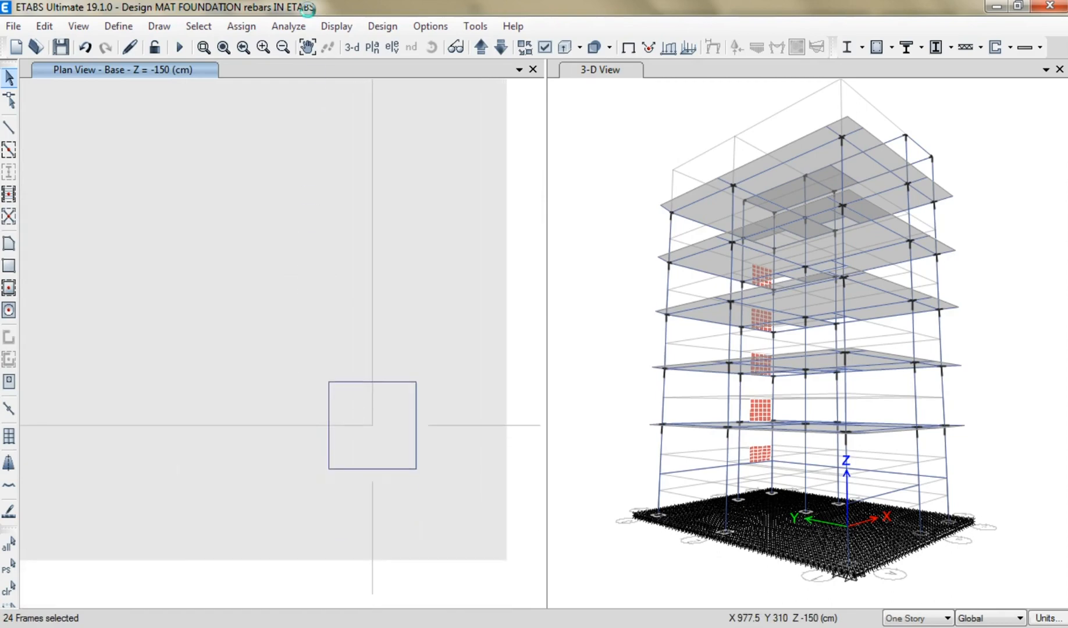
pyautogui.click(416, 419)
# Add the four lines of the column outline at grid point B-1 to the selection
pyautogui.moveTo(206, 444); pyautogui.dragTo(632, 447, button='middle')
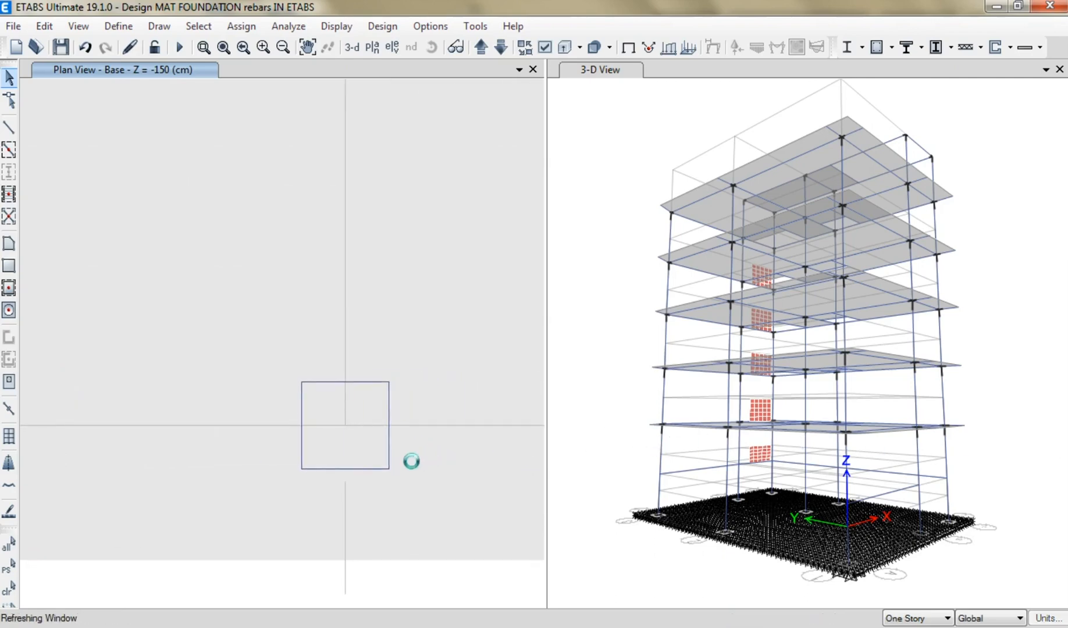
pyautogui.click(365, 469)
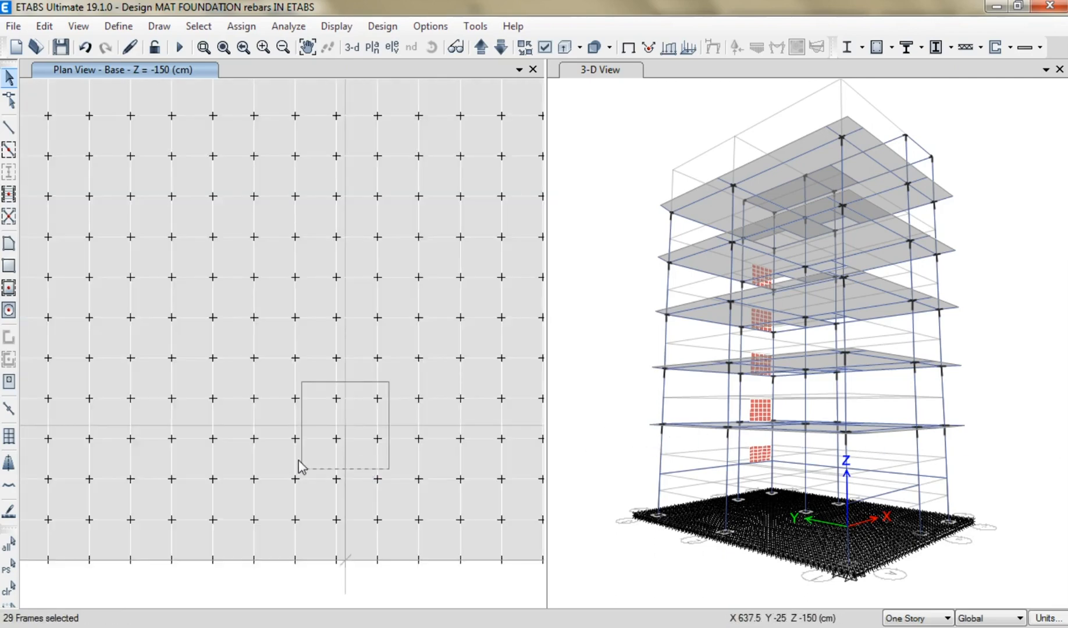
pyautogui.click(302, 431)
pyautogui.click(316, 382)
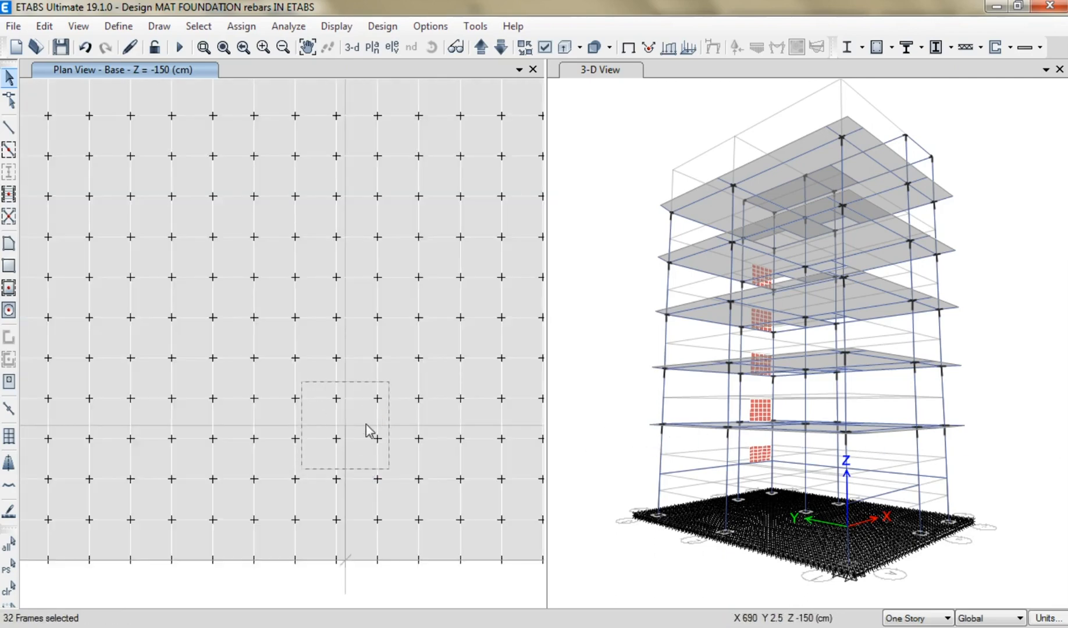
# Add the four lines of the column outline at grid point A-1 to the selection
pyautogui.moveTo(198, 467); pyautogui.dragTo(1023, 448, button='middle')
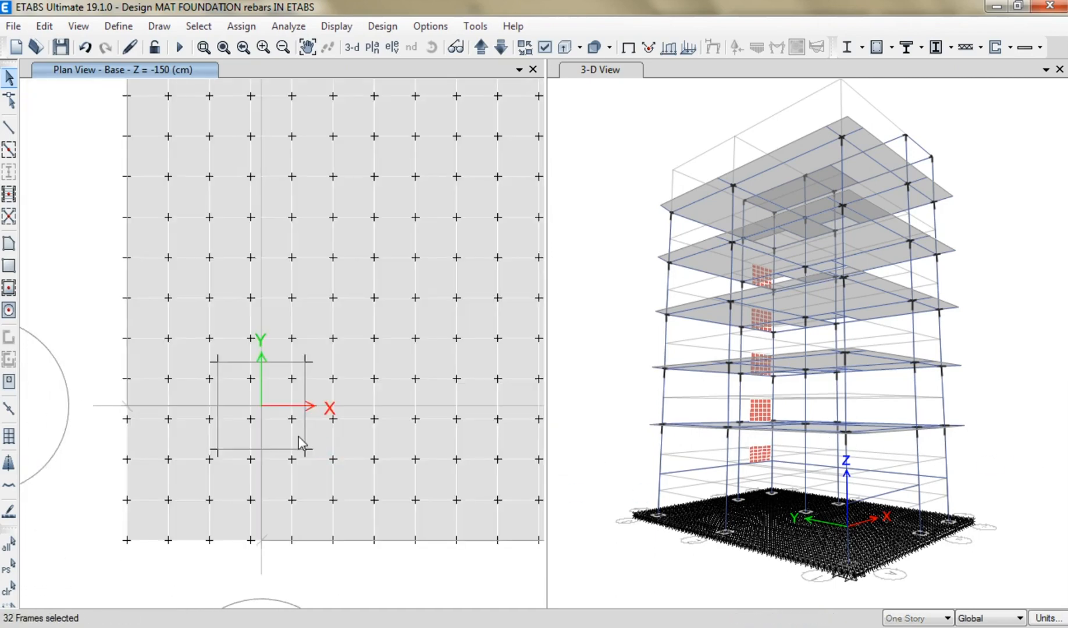
pyautogui.click(218, 424)
pyautogui.click(235, 361)
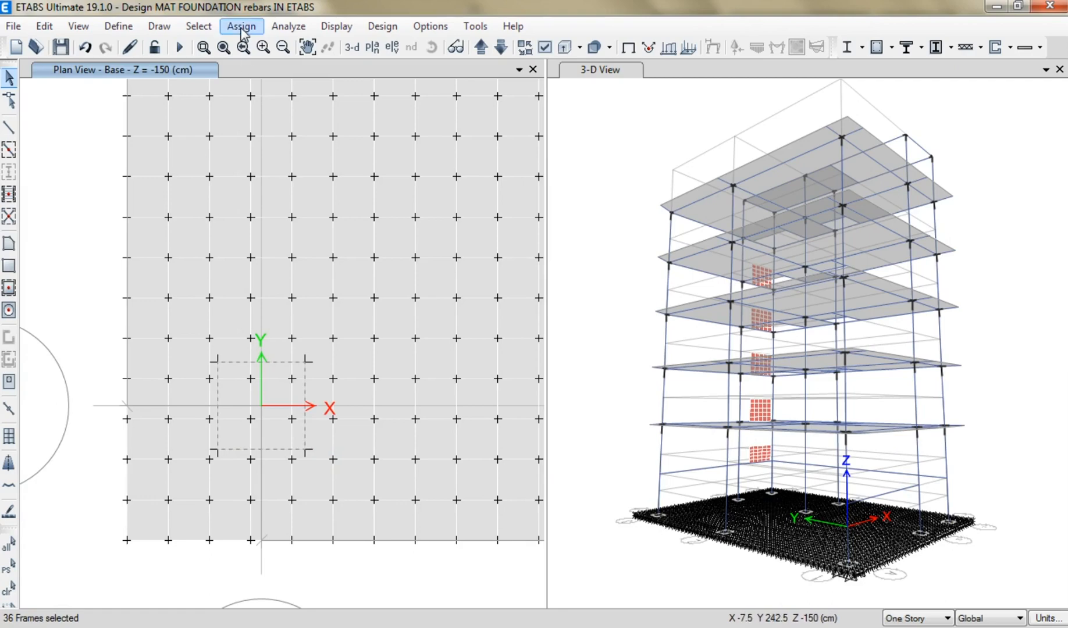
# Define a new group named Column Dim while assigning the selected column outline lines to a group
pyautogui.click(241, 27)
pyautogui.click(298, 325)
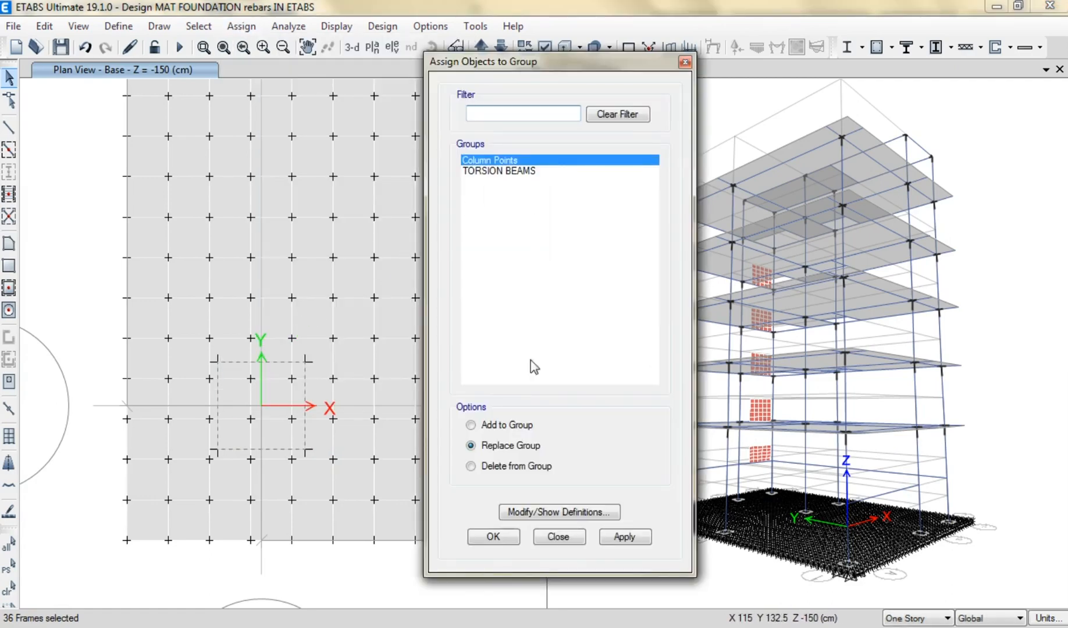
pyautogui.click(547, 513)
pyautogui.click(622, 270)
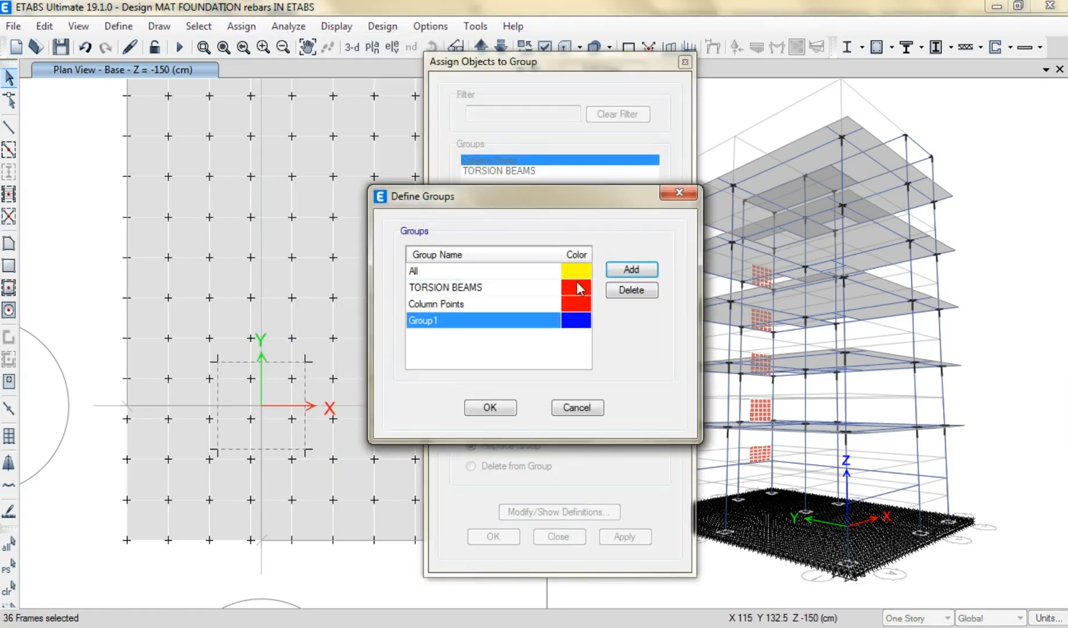
pyautogui.click(456, 324)
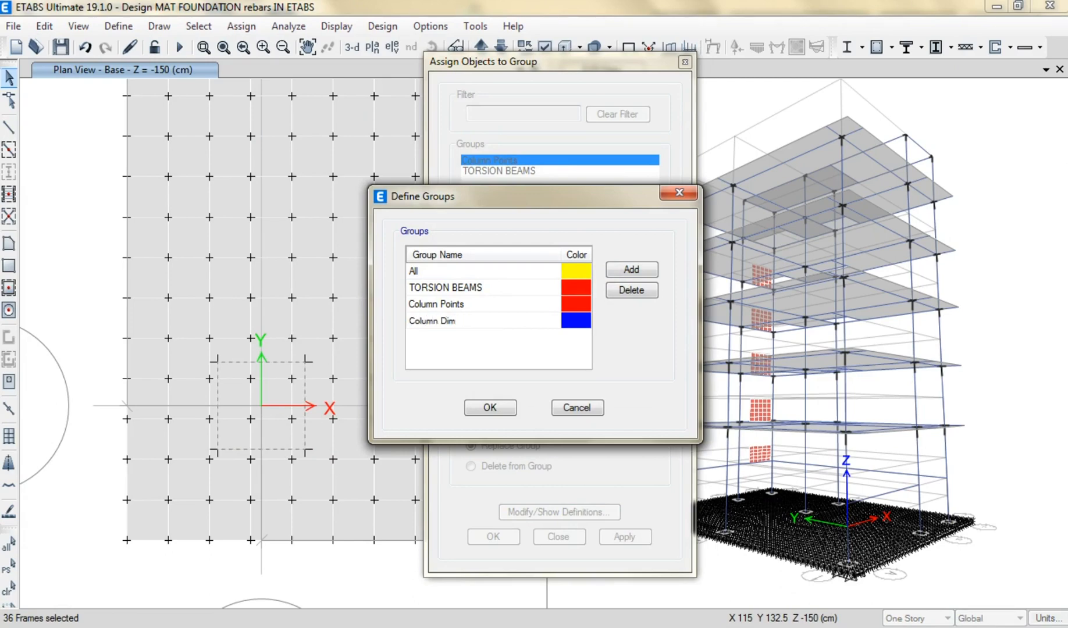
pyautogui.click(478, 414)
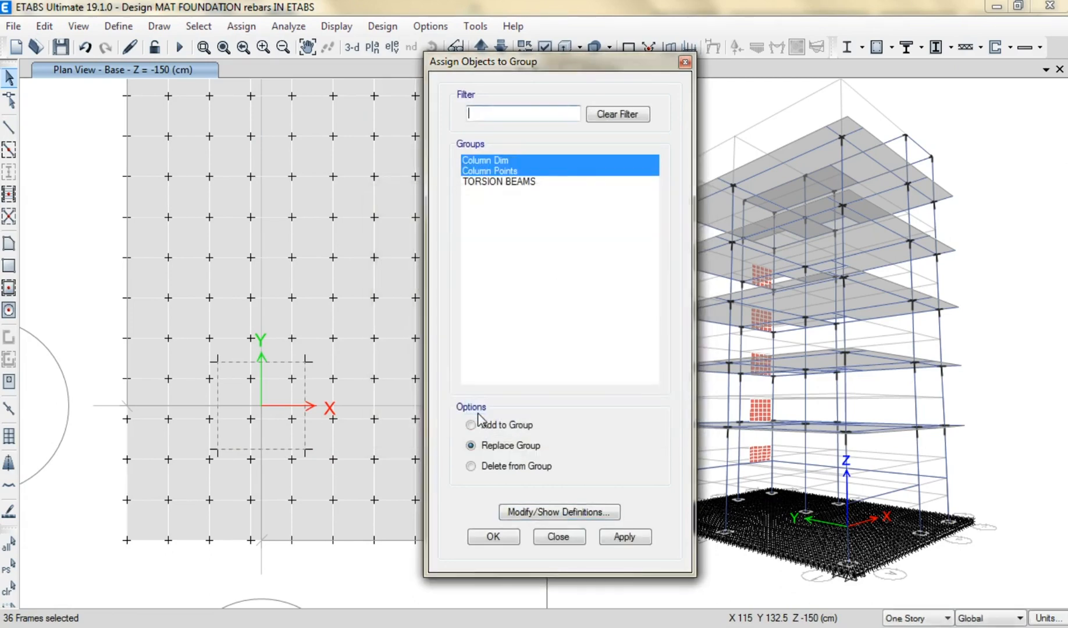
# Assign the selected column outline lines to the Column Dim group with the Add to Group option
pyautogui.click(497, 163)
pyautogui.click(498, 172)
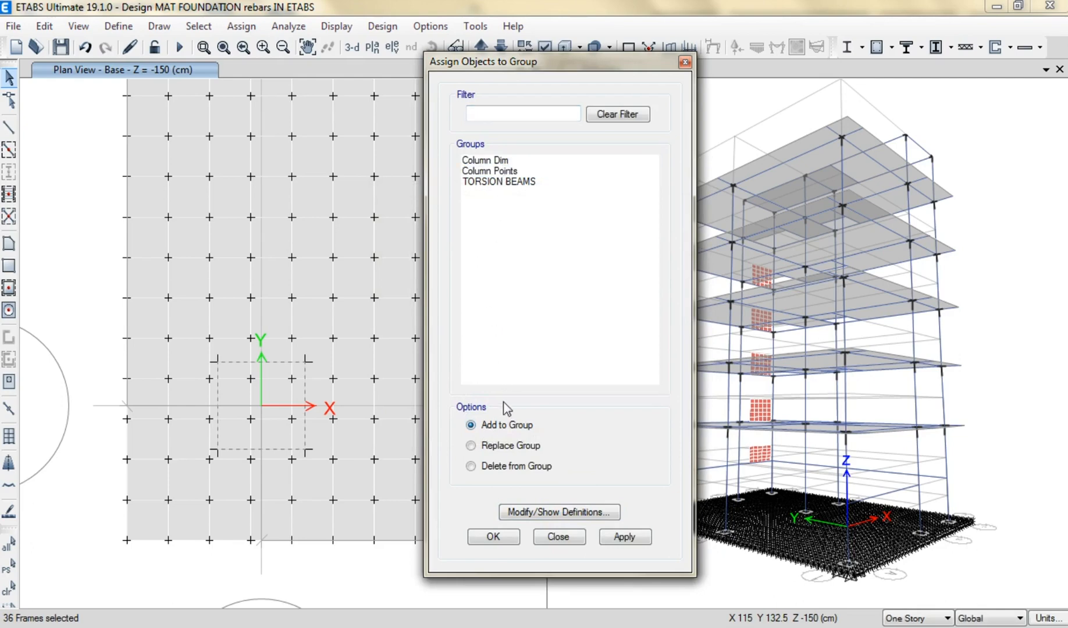
pyautogui.click(492, 538)
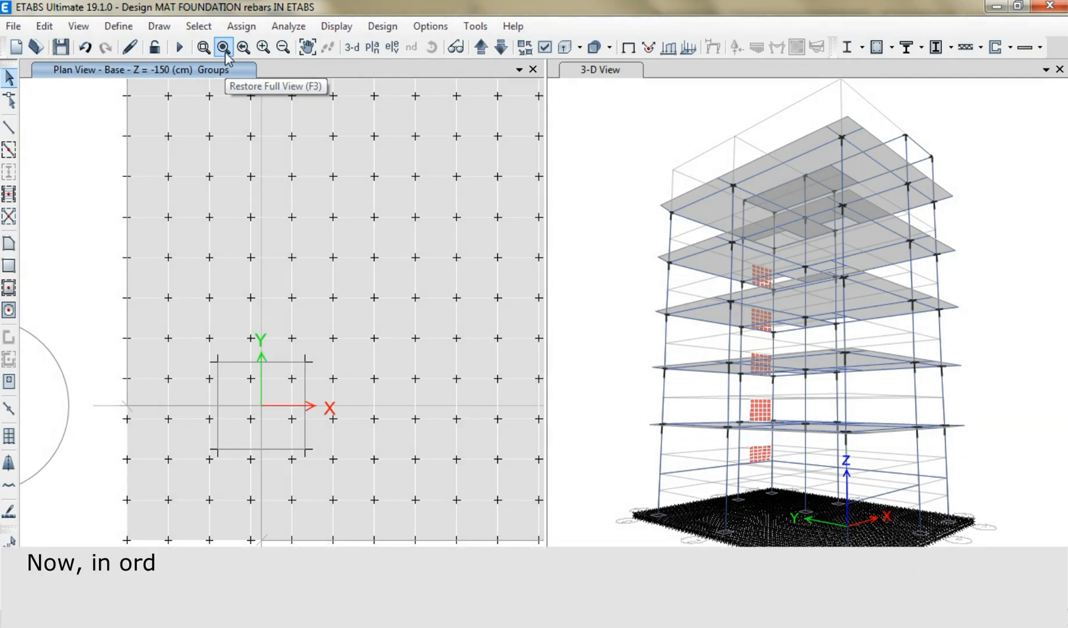
# Start drawing layer A column design strips and set the start and end left widths to 100 cm
pyautogui.click(9, 131)
pyautogui.click(10, 409)
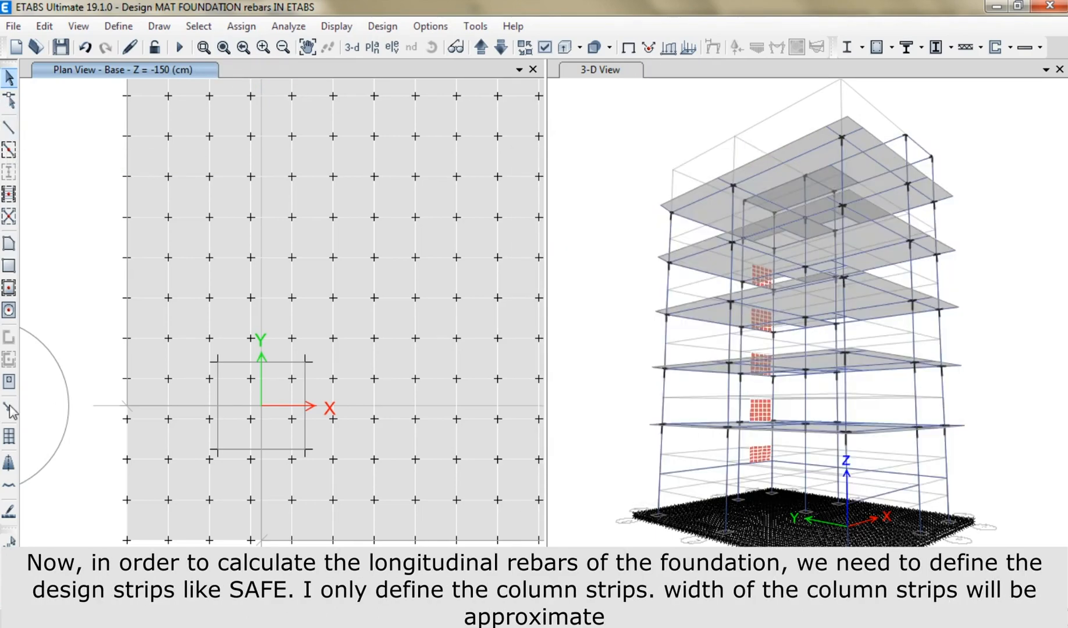
pyautogui.click(9, 465)
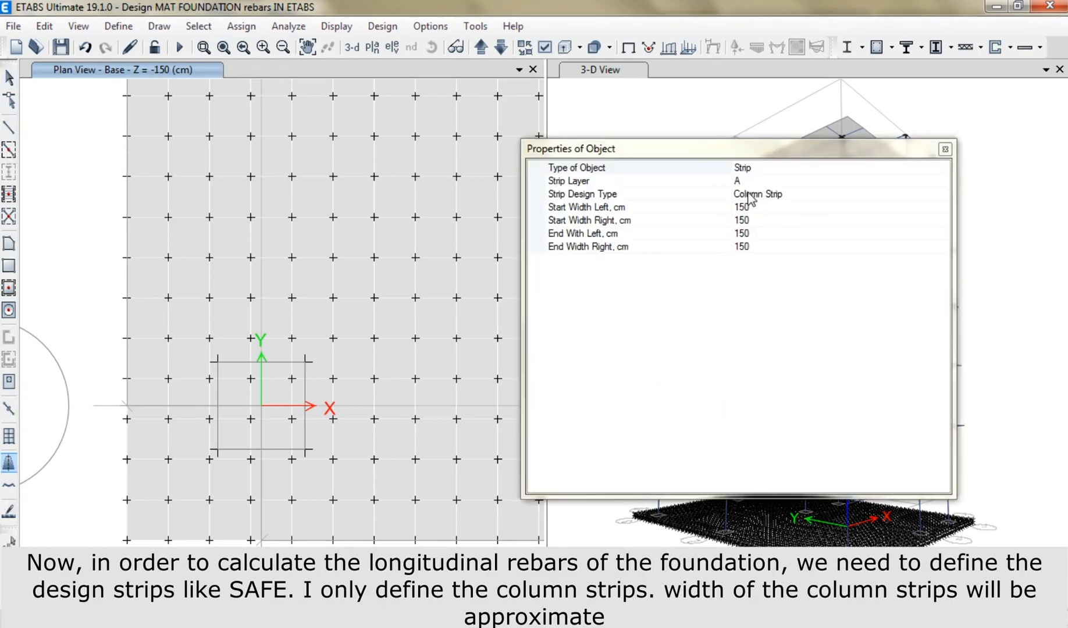
pyautogui.click(754, 209)
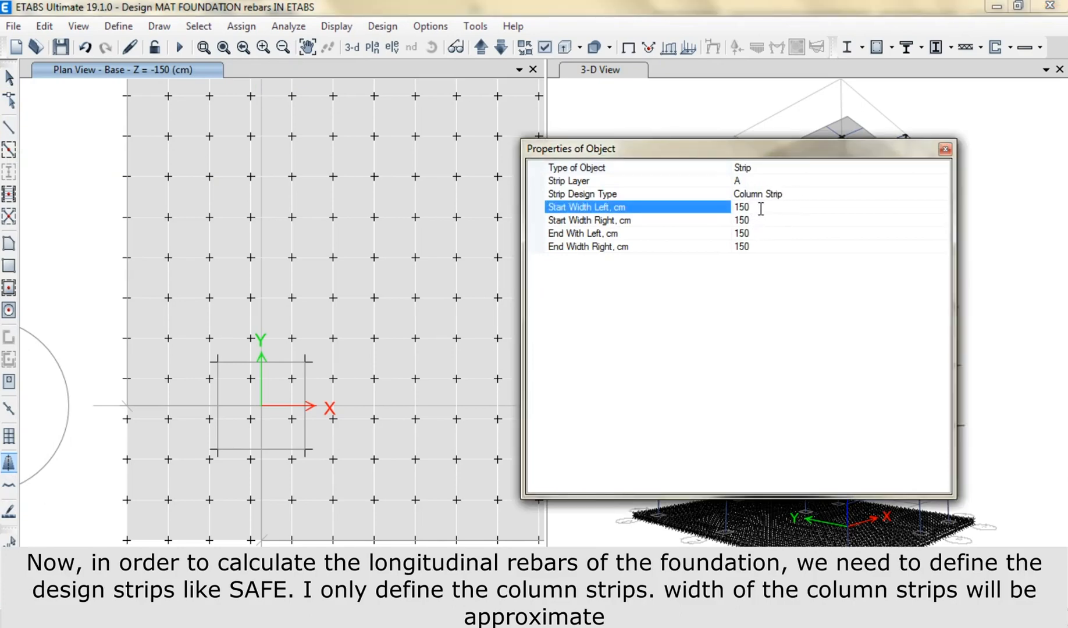
pyautogui.write('100')
pyautogui.click(758, 233)
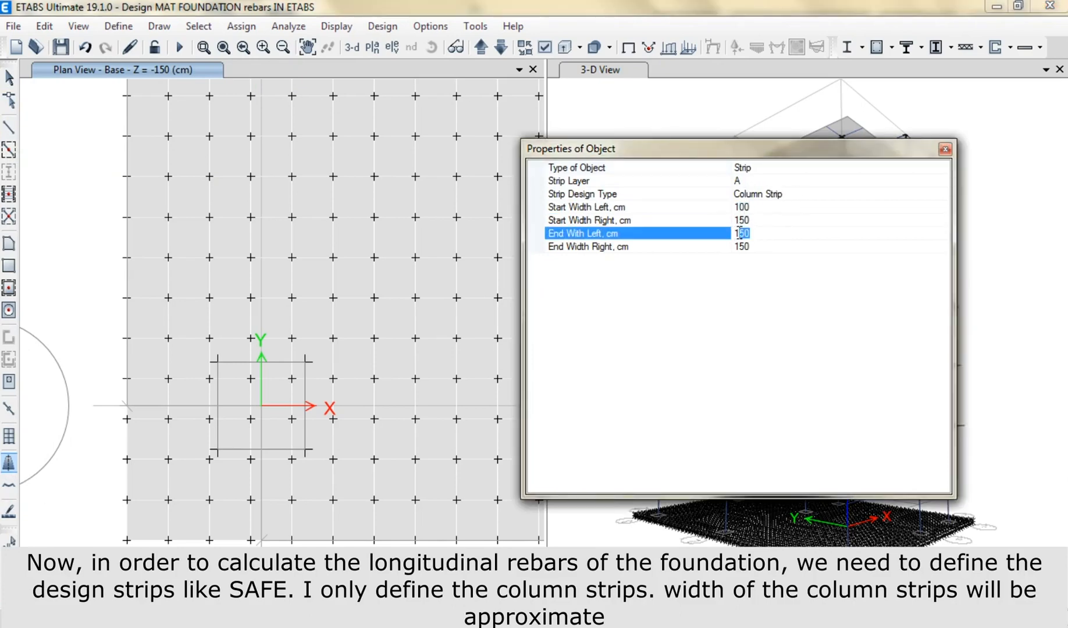
# Draw the layer A column strip along grid line A across the full height of the mat
pyautogui.moveTo(429, 316); pyautogui.dragTo(412, 329, button='middle')
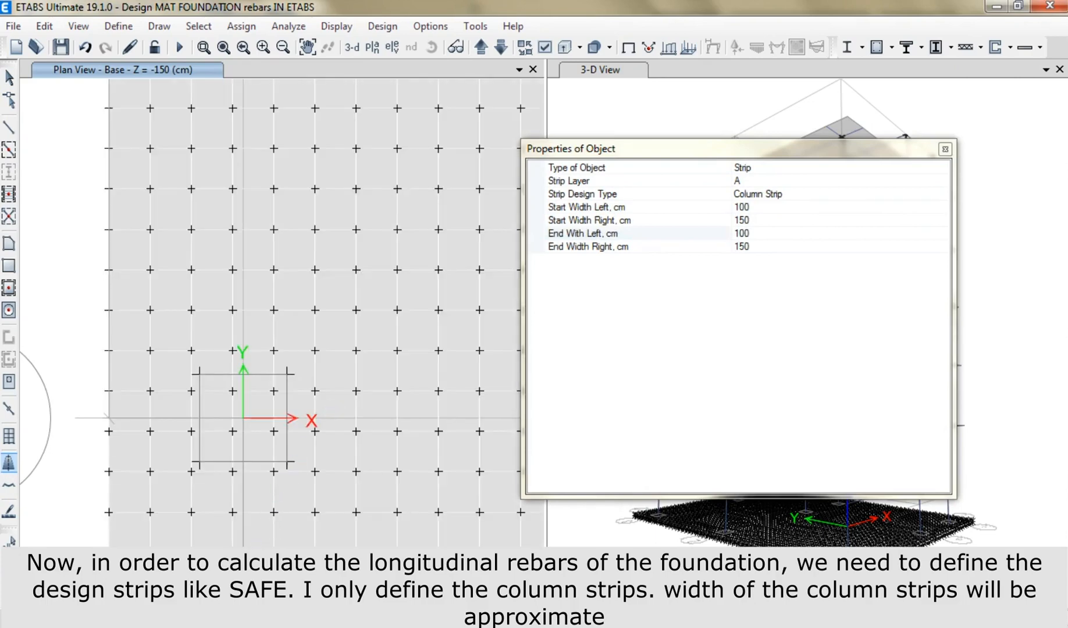
pyautogui.scroll(-5, 260, 548)
pyautogui.moveTo(299, 233); pyautogui.dragTo(298, 389, button='middle')
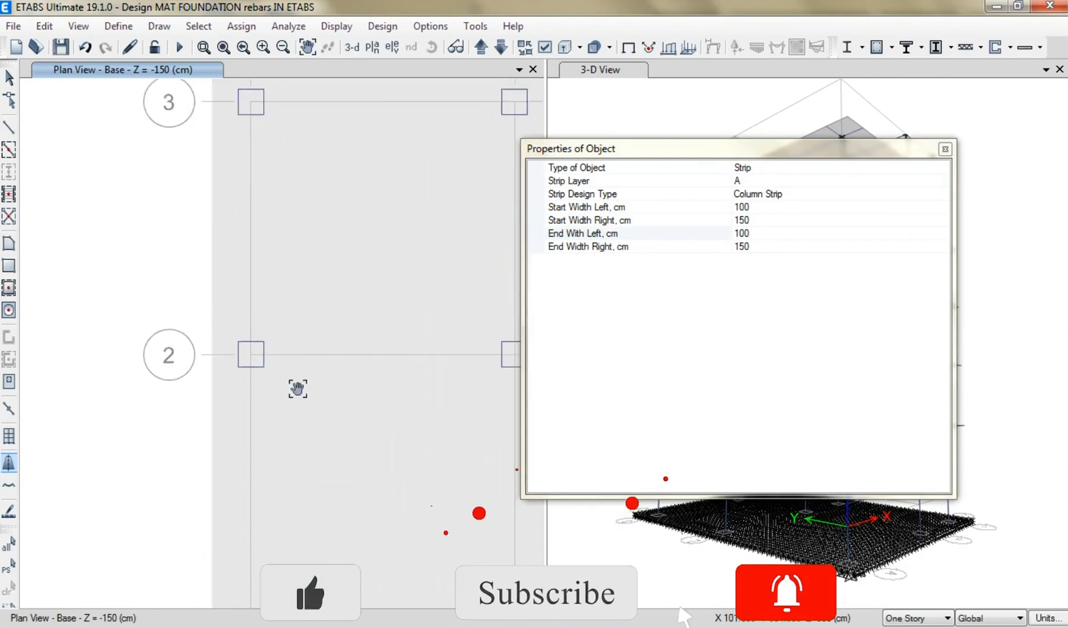
pyautogui.scroll(4, 255, 235)
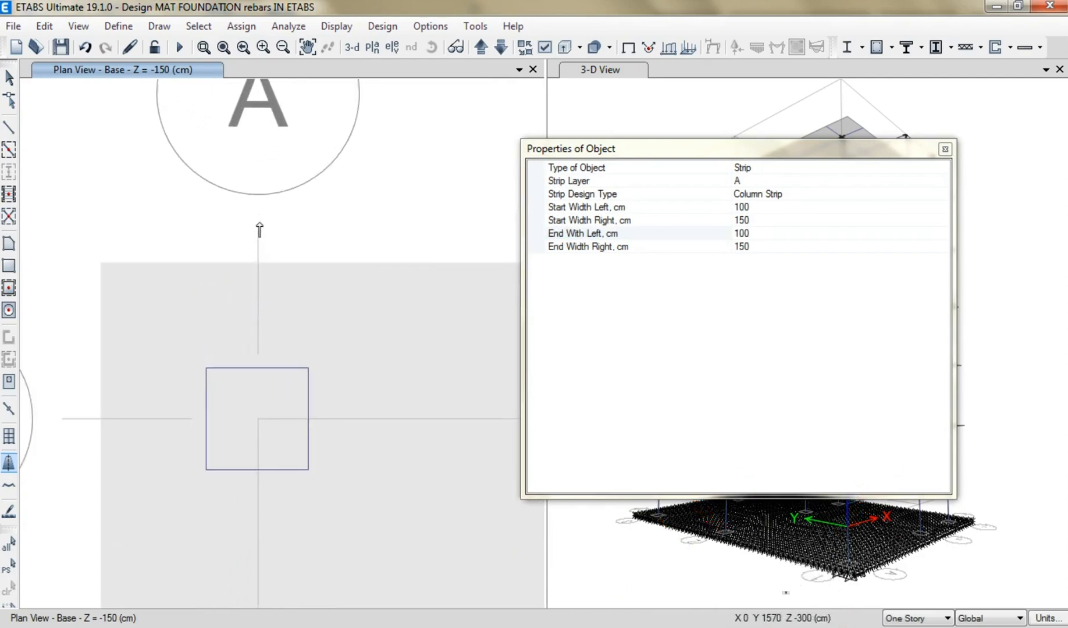
pyautogui.click(258, 267)
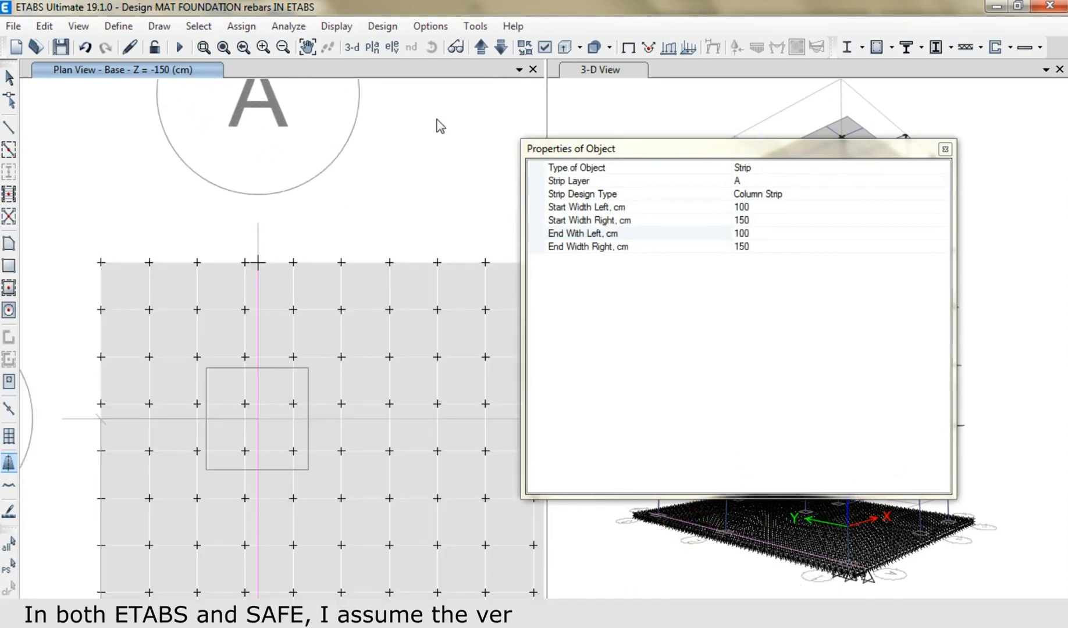
# Turn on Show Width for design strip objects in the plan view's display options
pyautogui.click(545, 47)
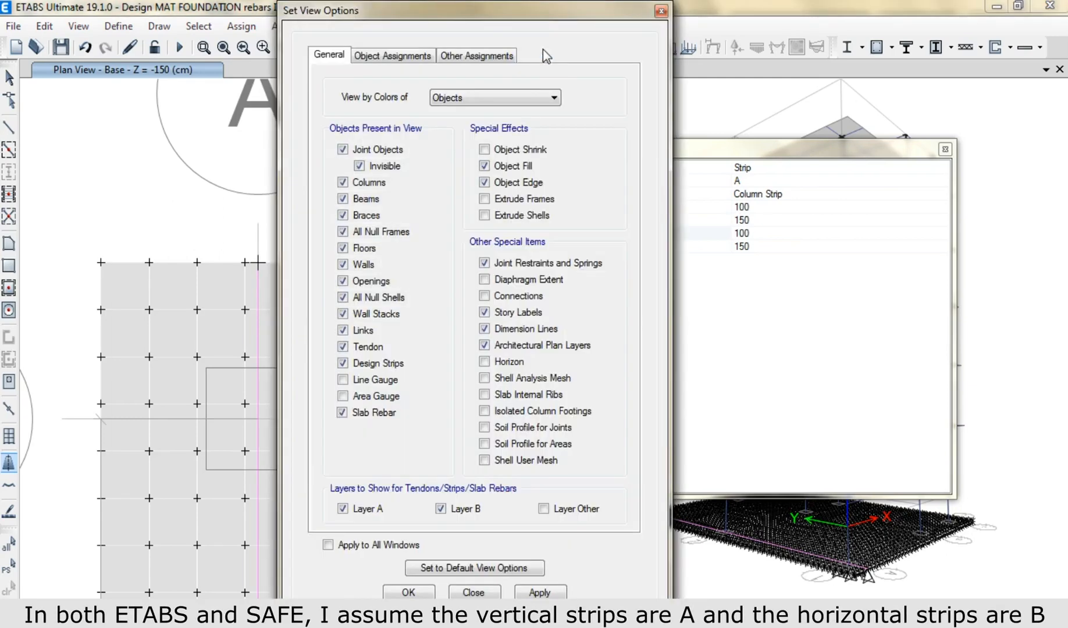
pyautogui.click(410, 57)
pyautogui.click(472, 58)
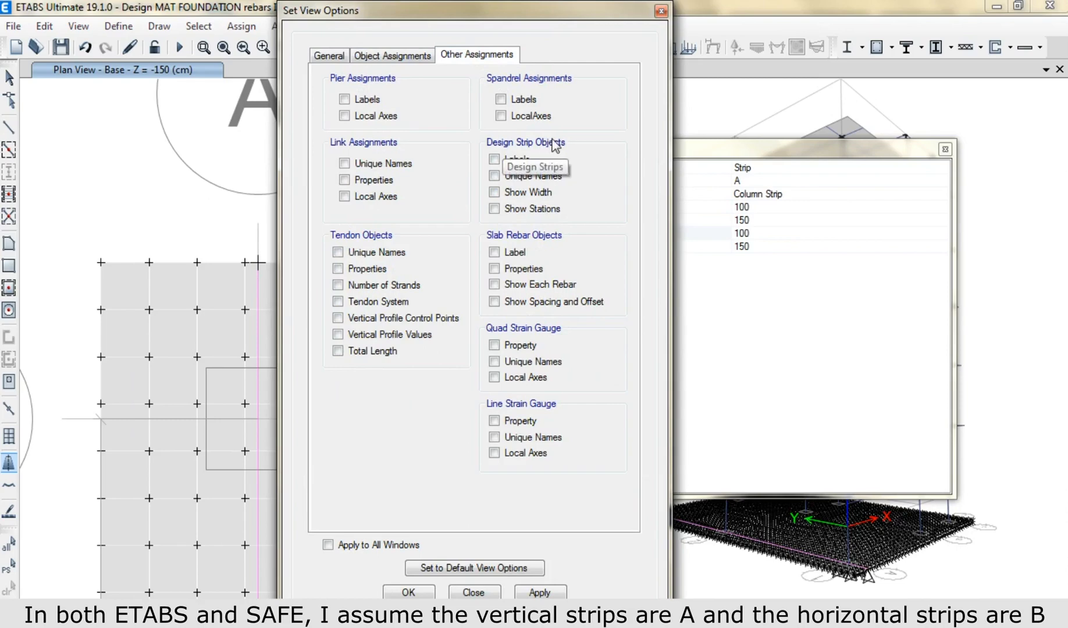
pyautogui.click(486, 592)
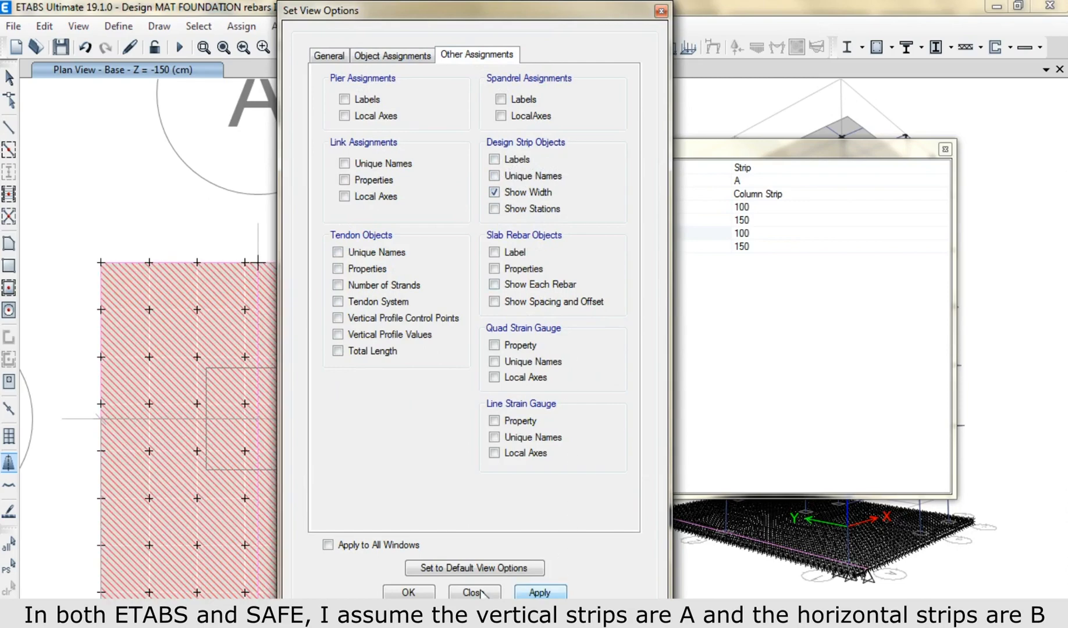
# Draw the layer A column strip along grid line B from the mat edge below grid 1 to the edge above grid 3
pyautogui.scroll(4, 281, 439)
pyautogui.scroll(-1, 344, 474)
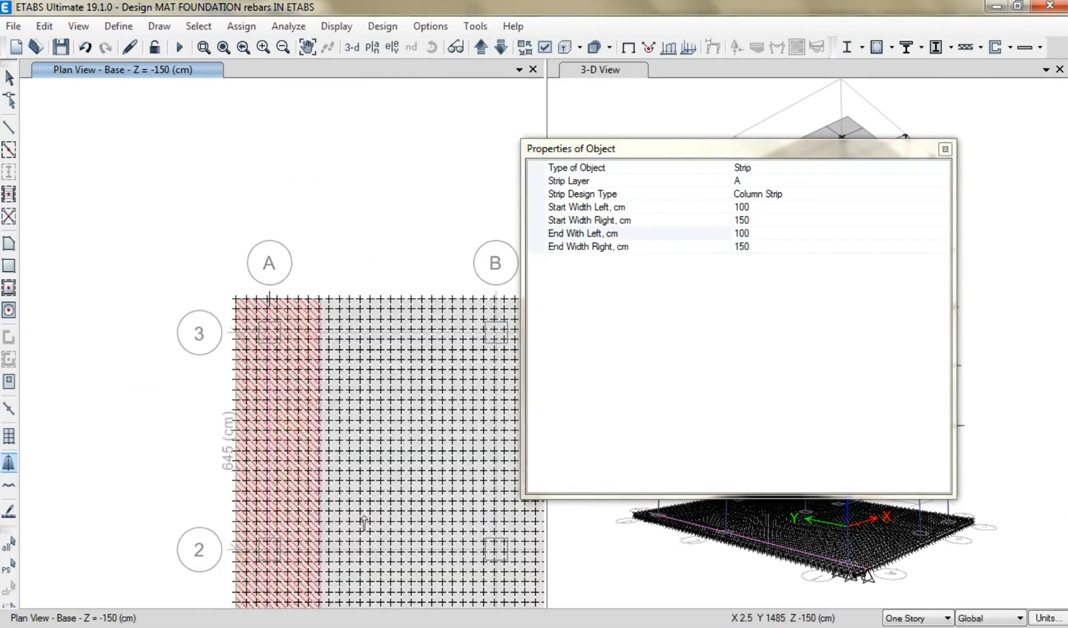
pyautogui.moveTo(359, 488); pyautogui.dragTo(215, 241, button='middle')
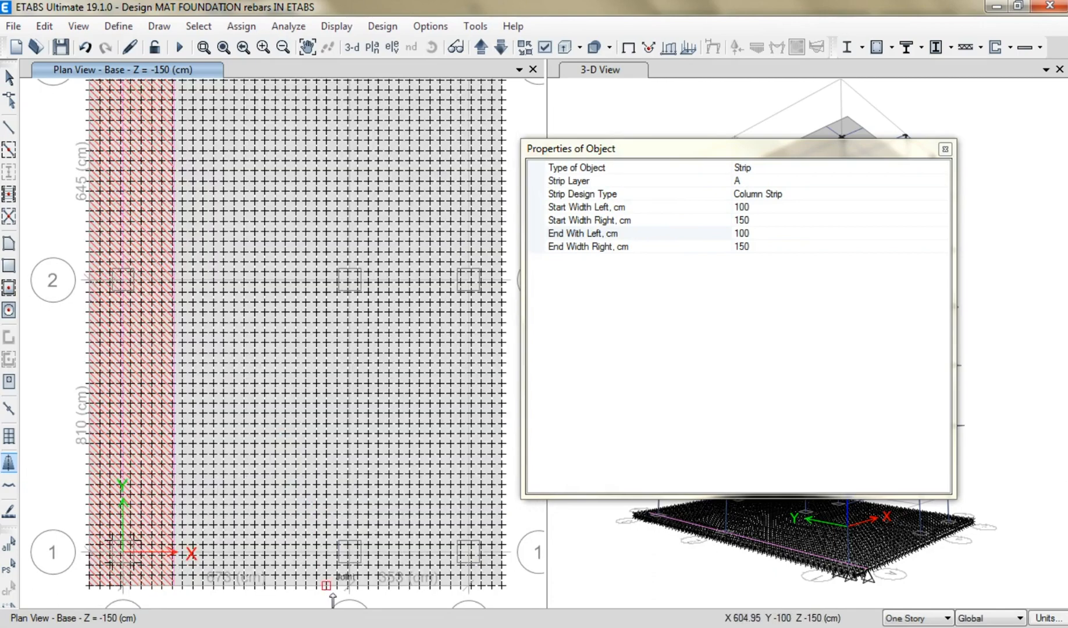
pyautogui.scroll(5, 353, 589)
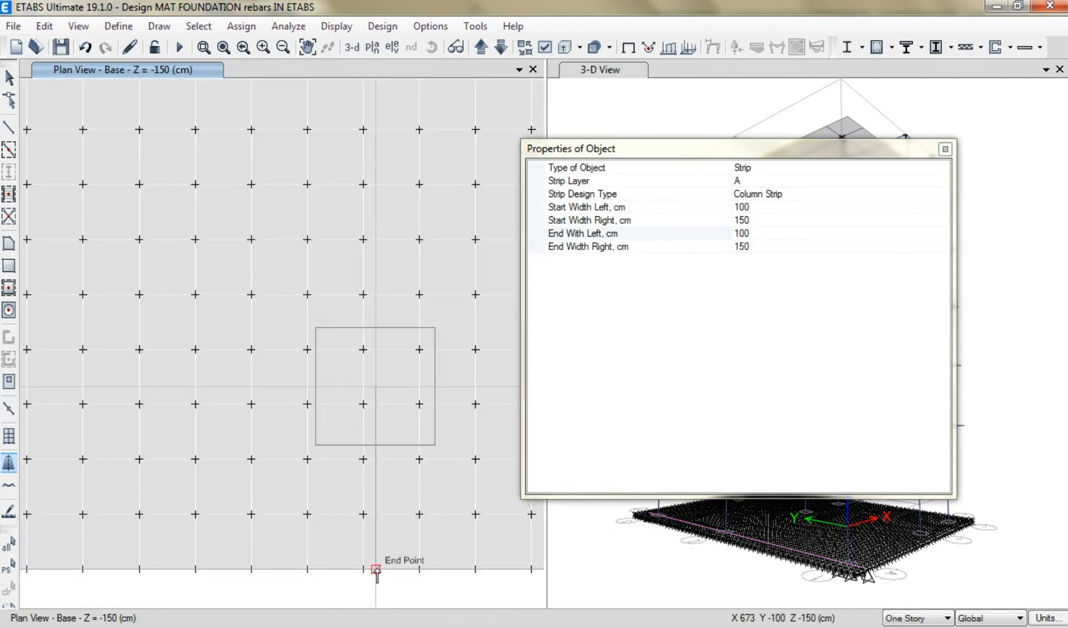
pyautogui.scroll(-3, 333, 565)
pyautogui.moveTo(335, 569); pyautogui.dragTo(372, 500, button='middle')
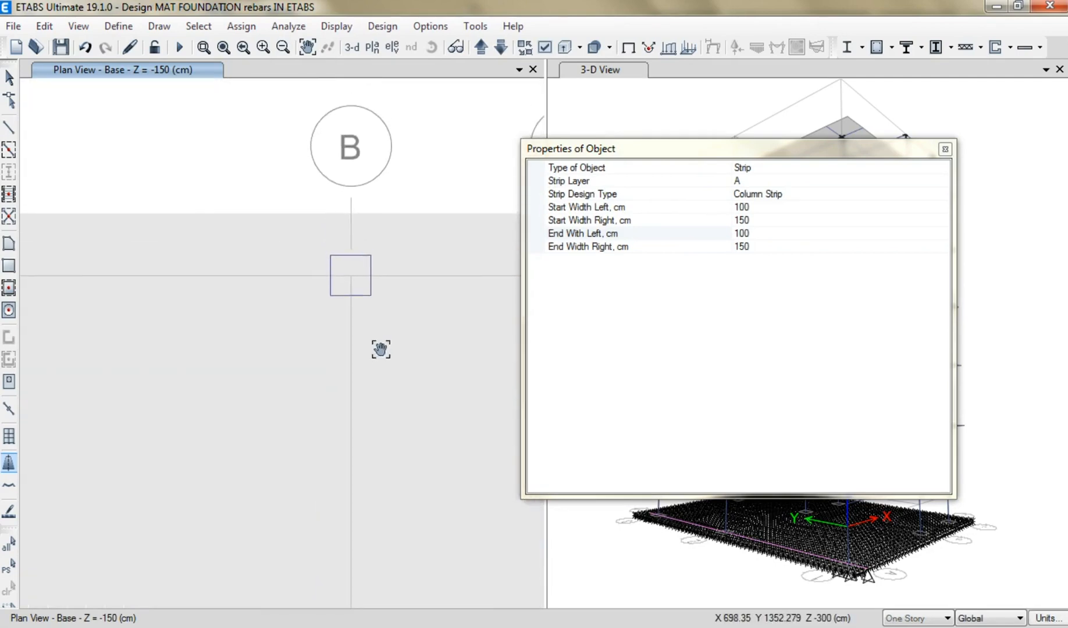
pyautogui.scroll(4, 349, 216)
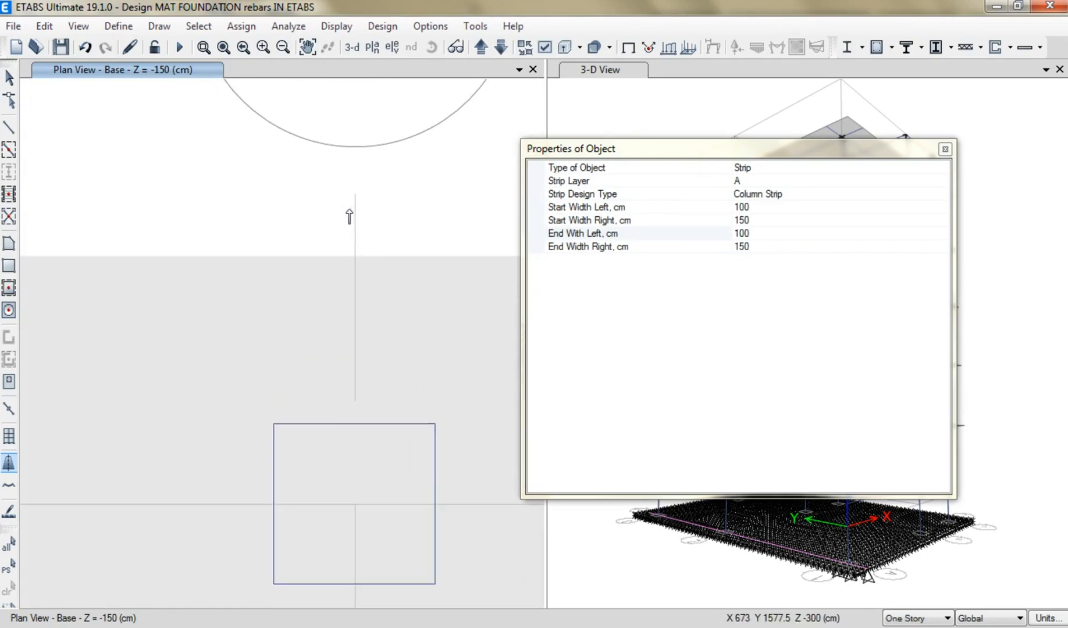
pyautogui.click(356, 265)
# For the strip on grid line C, set the start and end left widths to 150 cm and right widths to 100 cm
pyautogui.scroll(-1, 359, 262)
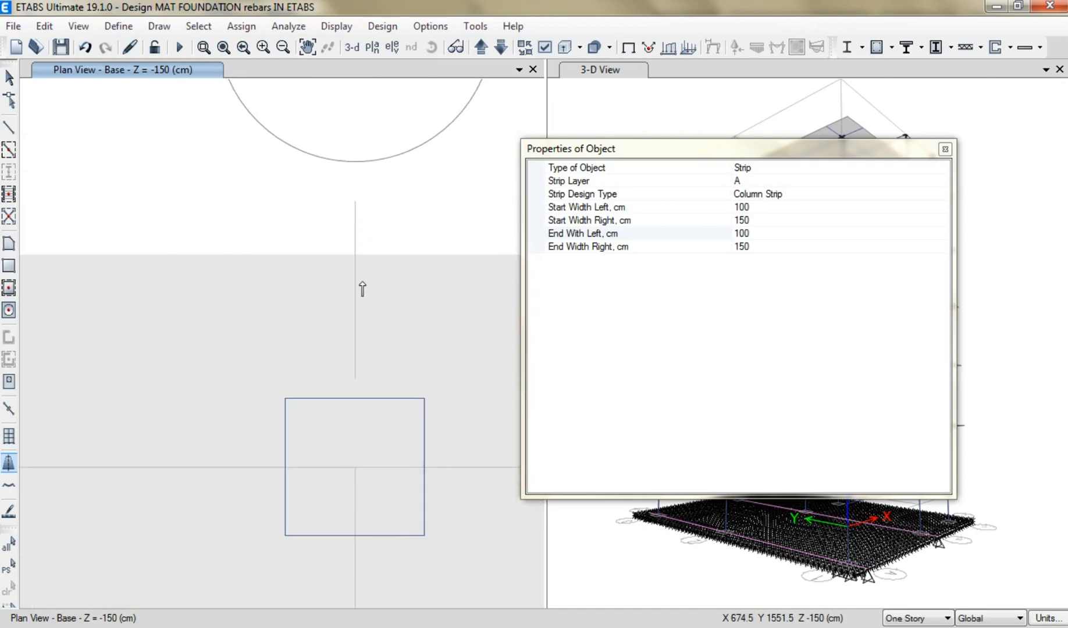
pyautogui.scroll(-3, 362, 307)
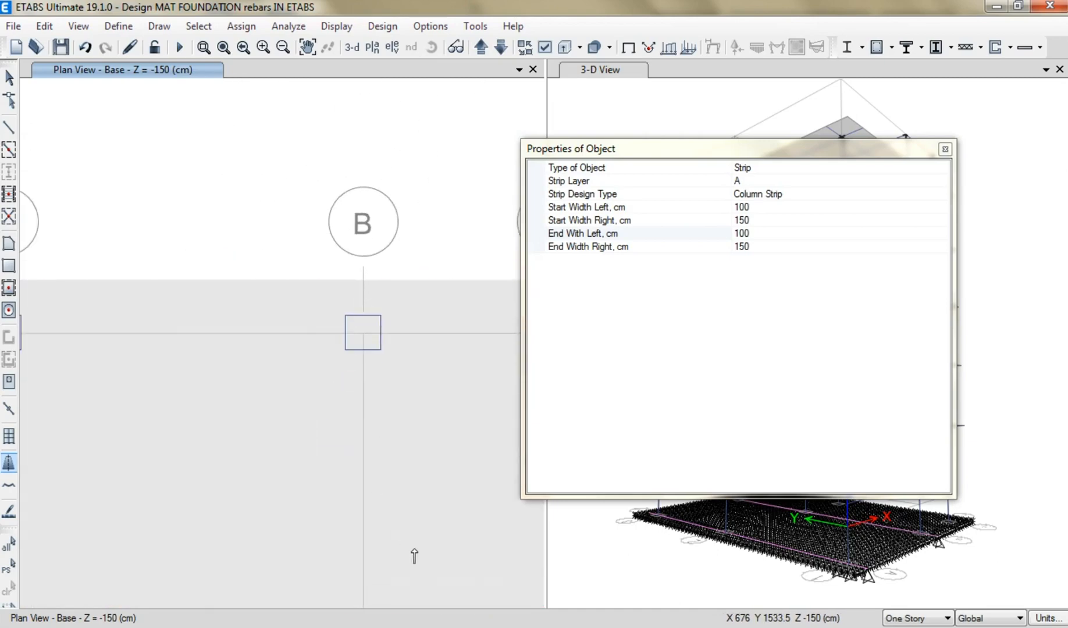
pyautogui.moveTo(414, 557); pyautogui.dragTo(259, 3, button='middle')
pyautogui.moveTo(394, 576); pyautogui.dragTo(391, 383, button='middle')
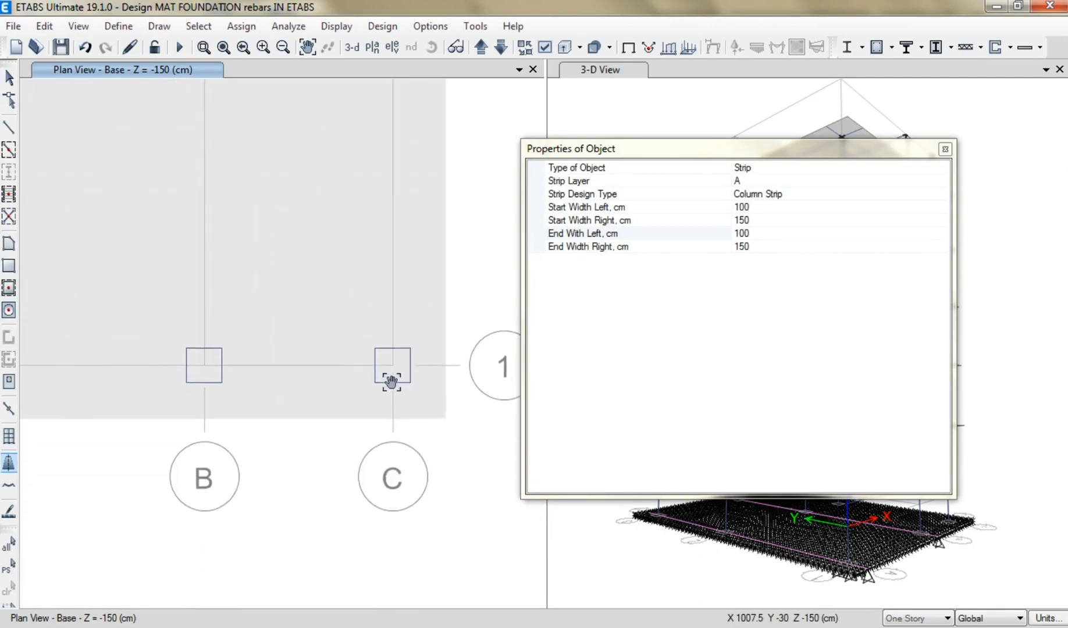
pyautogui.scroll(4, 388, 416)
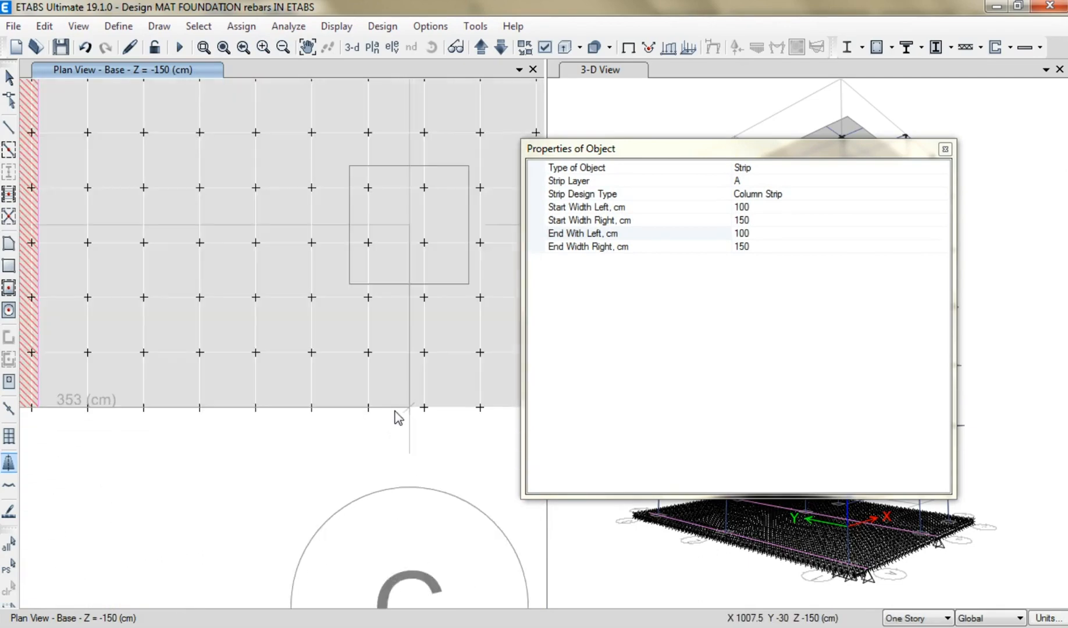
pyautogui.scroll(1, 399, 419)
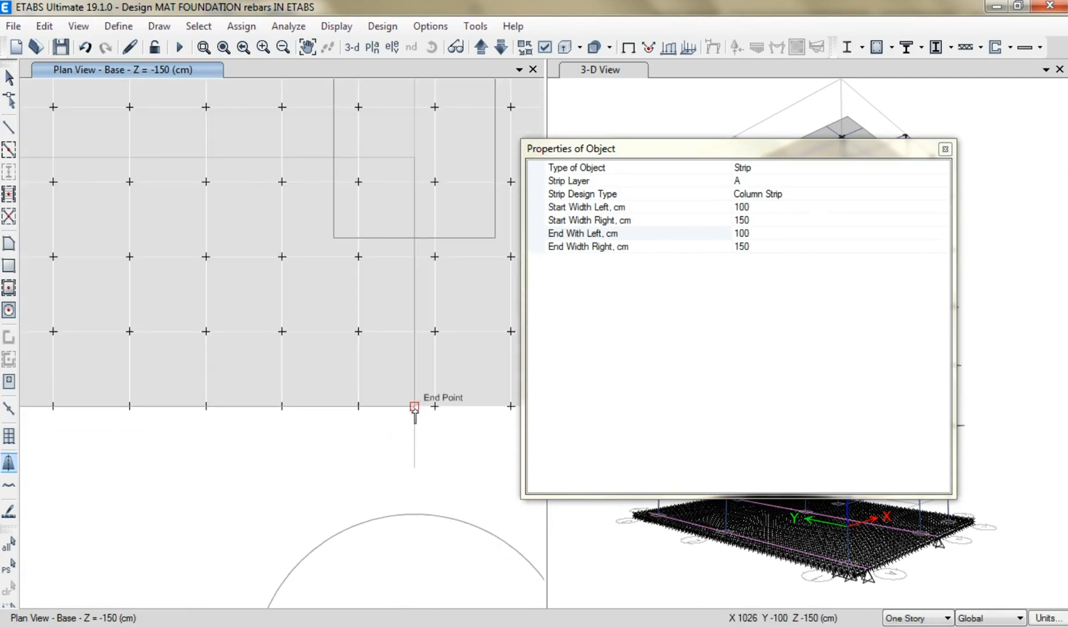
pyautogui.scroll(-1, 258, 462)
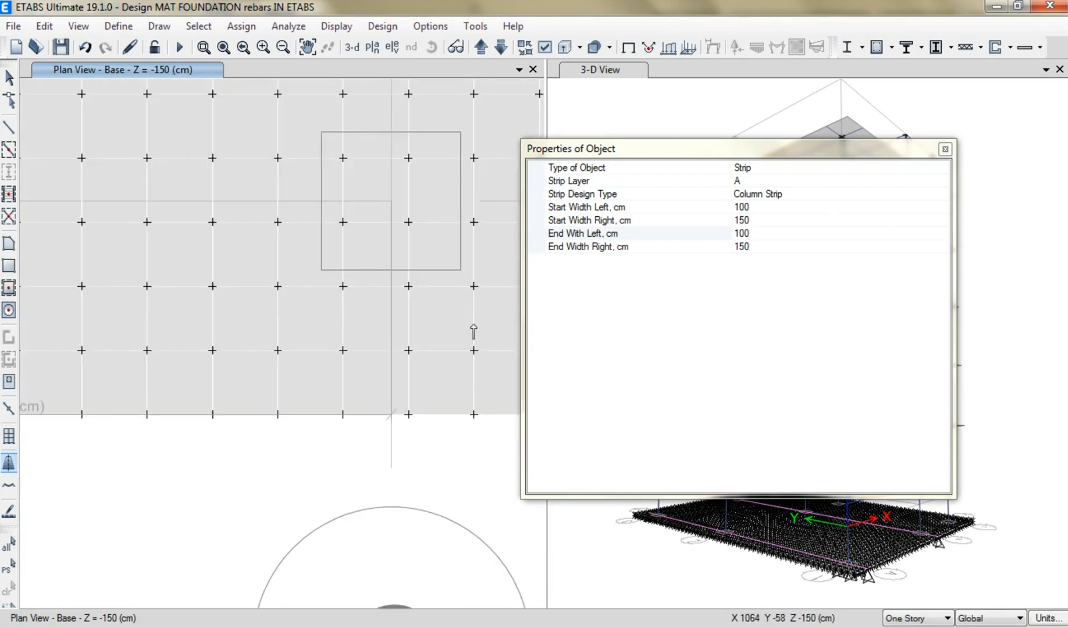
pyautogui.moveTo(474, 332); pyautogui.dragTo(332, 434, button='middle')
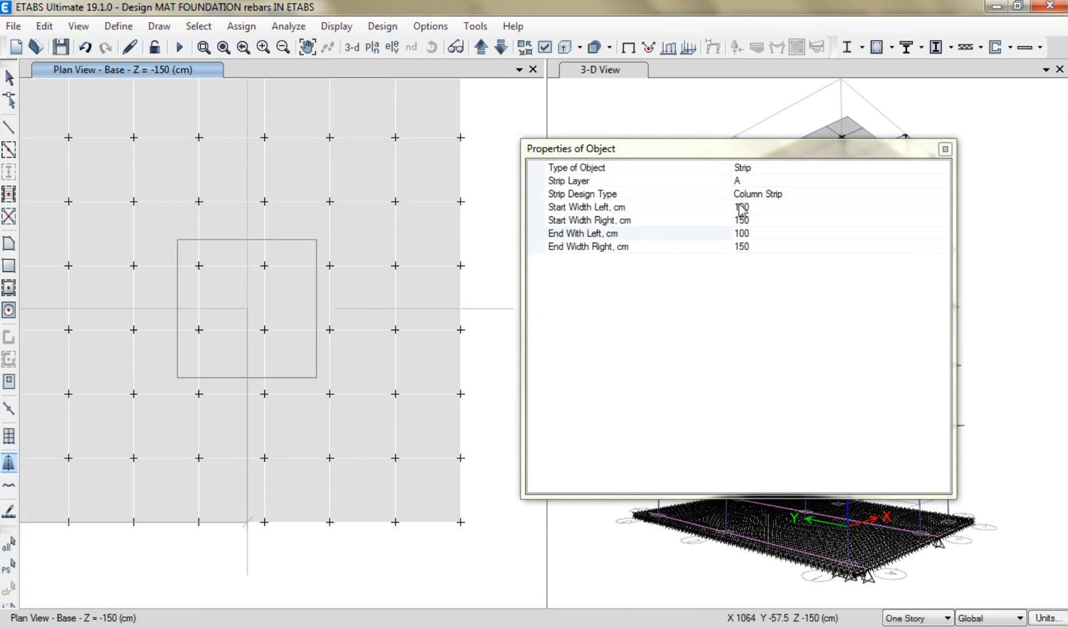
pyautogui.click(715, 207)
pyautogui.click(733, 220)
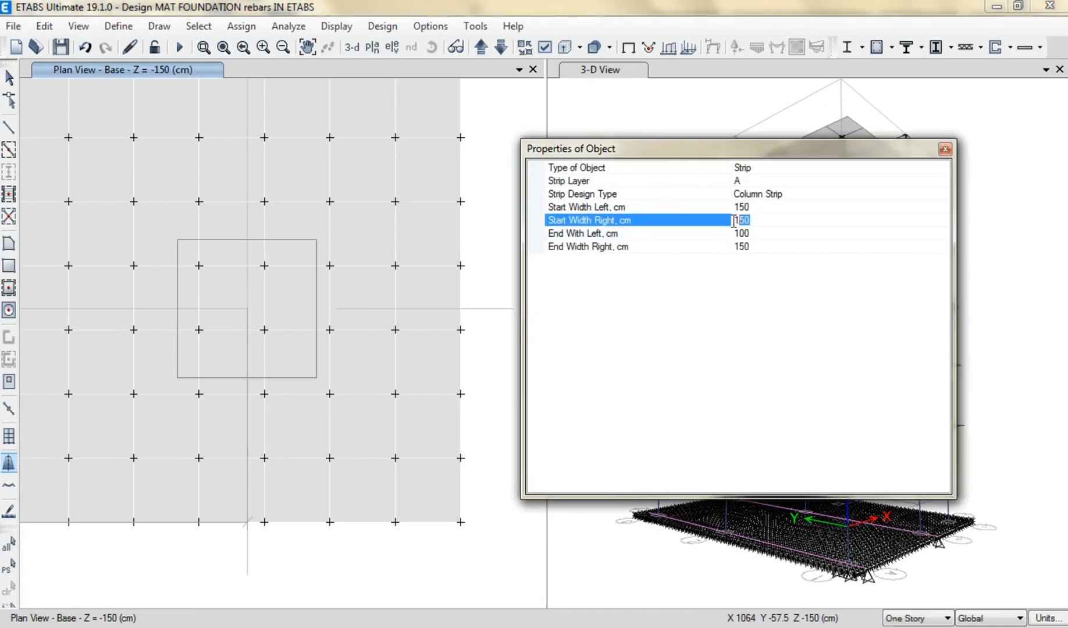
pyautogui.write('100')
pyautogui.click(748, 233)
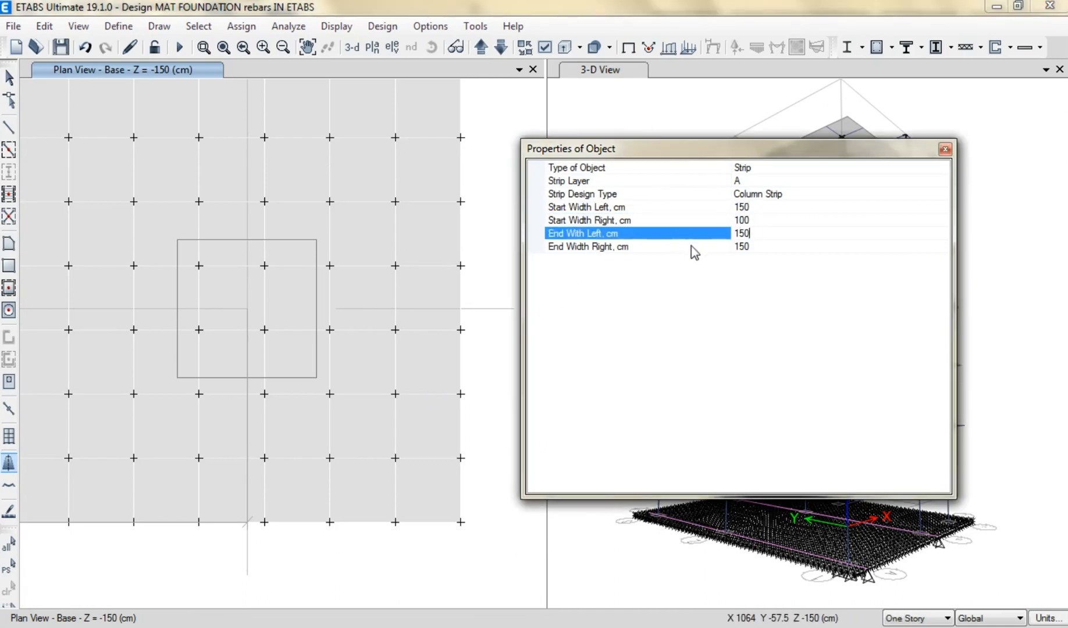
pyautogui.click(762, 246)
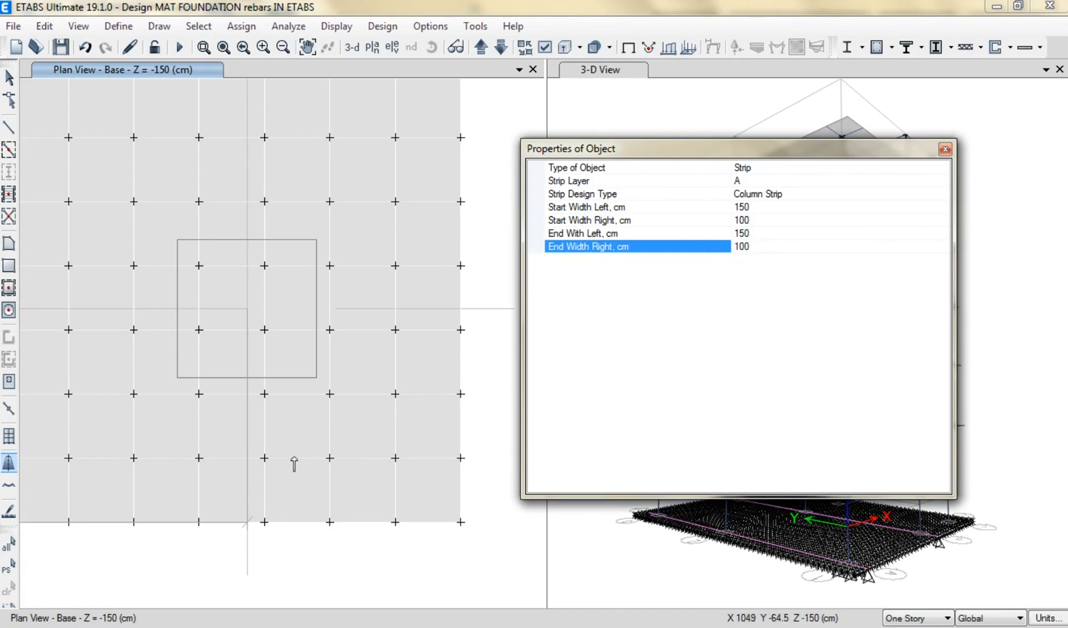
# Draw the layer A column strip along grid line C between the two mat edges and finish drawing strips
pyautogui.click(246, 507)
pyautogui.scroll(3, 249, 501)
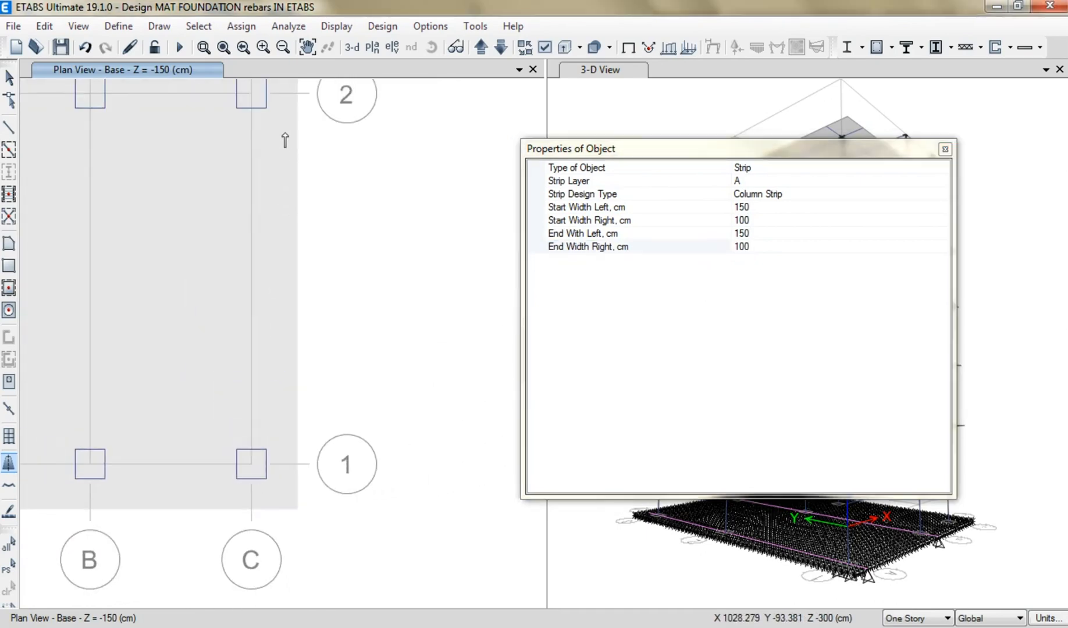
pyautogui.moveTo(295, 144); pyautogui.dragTo(359, 494, button='middle')
pyautogui.scroll(2, 315, 99)
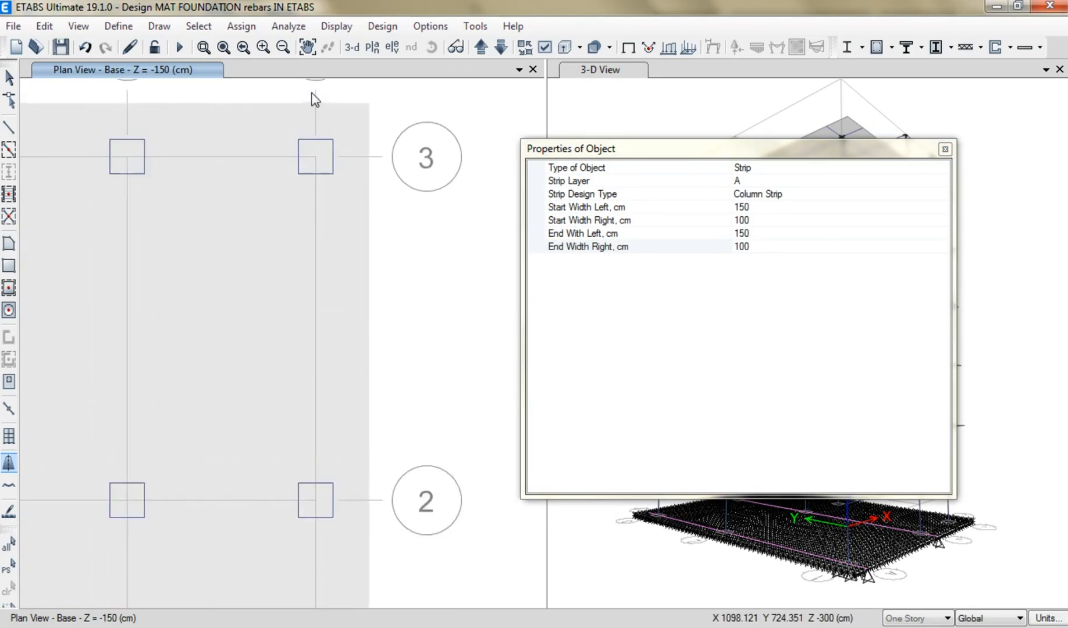
pyautogui.scroll(4, 315, 99)
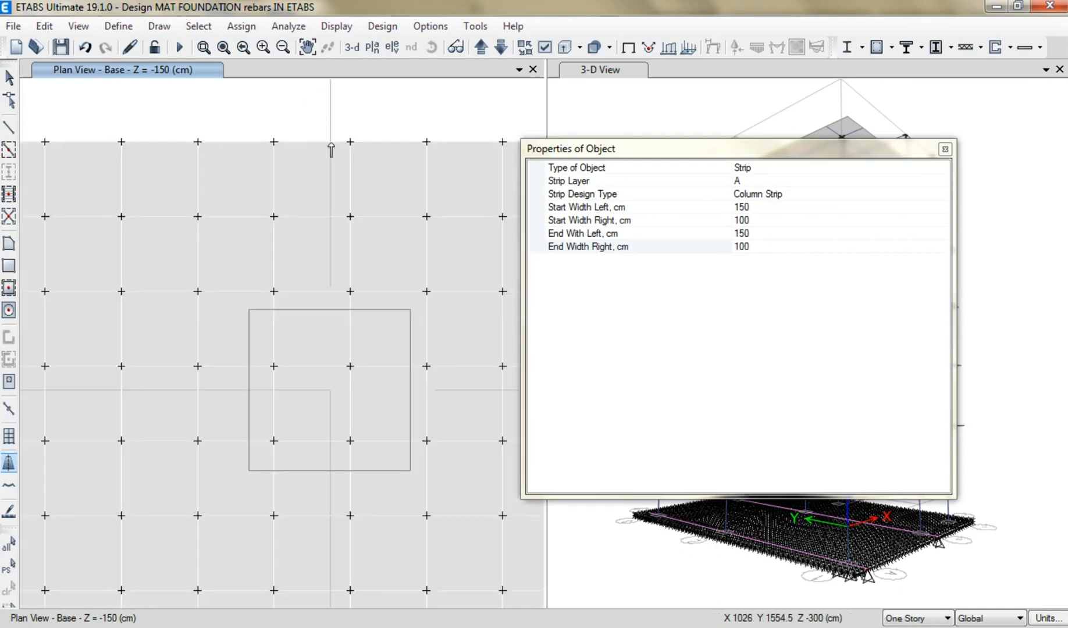
pyautogui.click(331, 143)
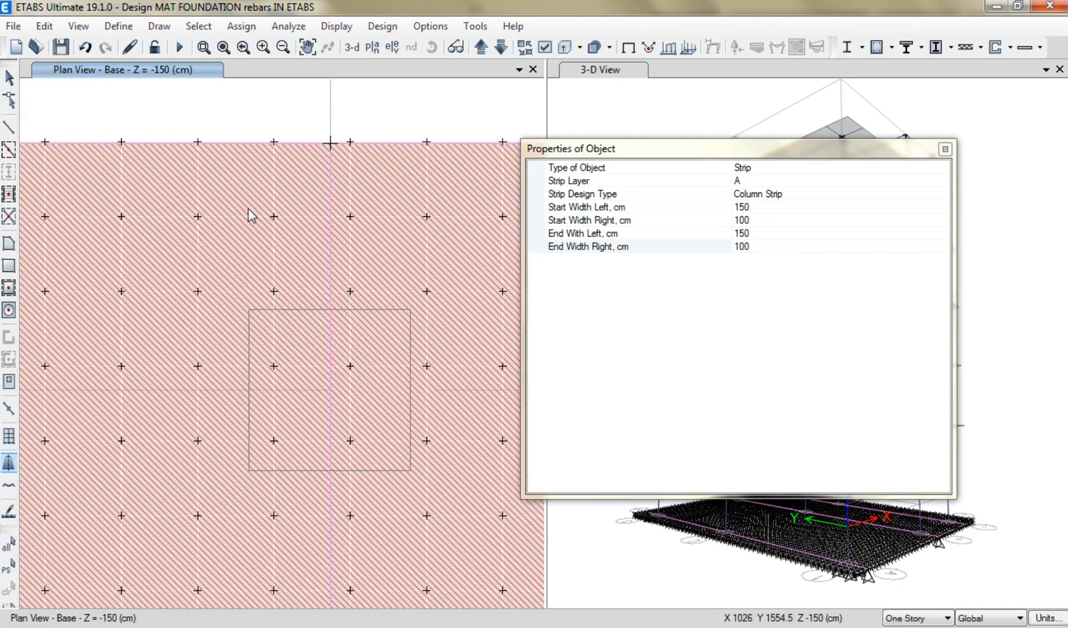
pyautogui.scroll(-5, 250, 215)
pyautogui.moveTo(238, 296); pyautogui.dragTo(381, 214, button='middle')
pyautogui.click(9, 76)
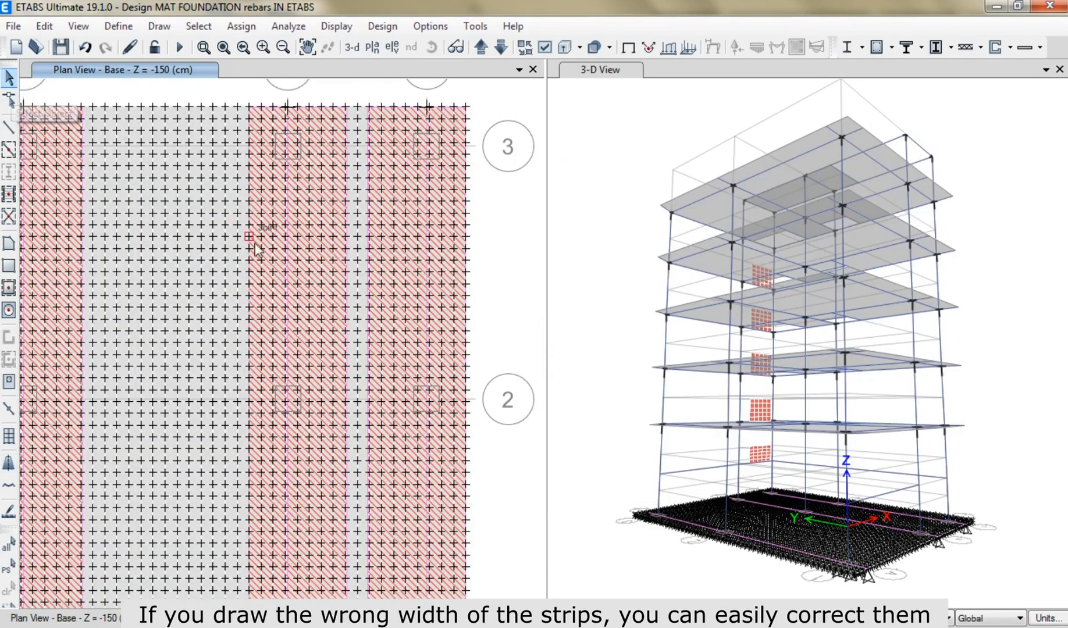
# Edit the widths of the column strip on grid line B, using user-specified start and end right widths of 150 cm for segment 1
pyautogui.moveTo(256, 250)
pyautogui.mouseDown(button='middle')
pyautogui.moveTo(310, 238)
pyautogui.moveTo(321, 112)
pyautogui.mouseUp(button='middle')
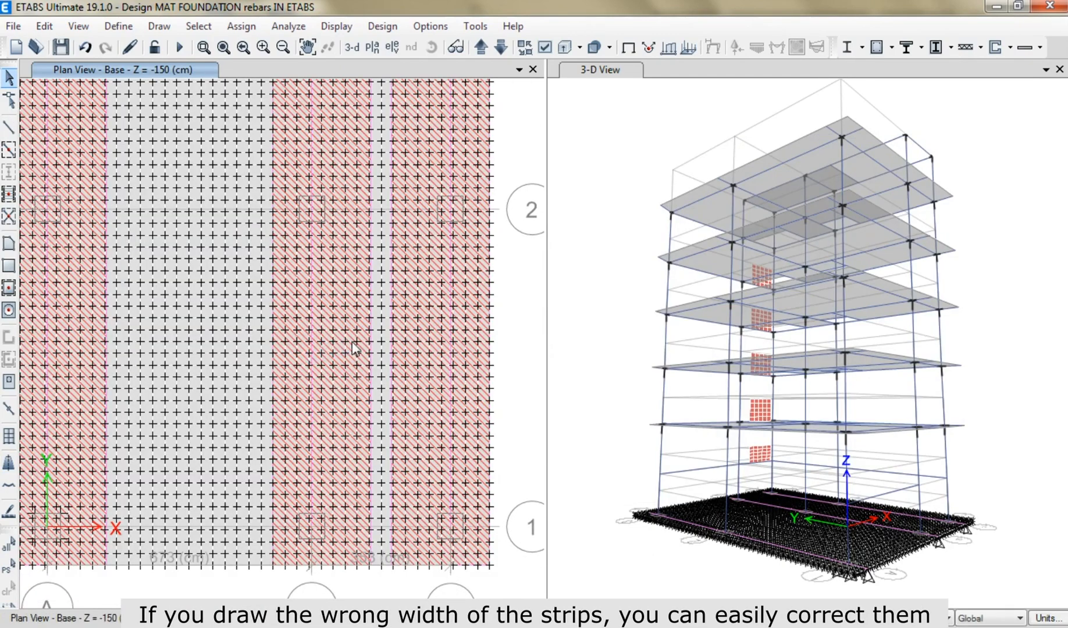
pyautogui.scroll(3, 314, 506)
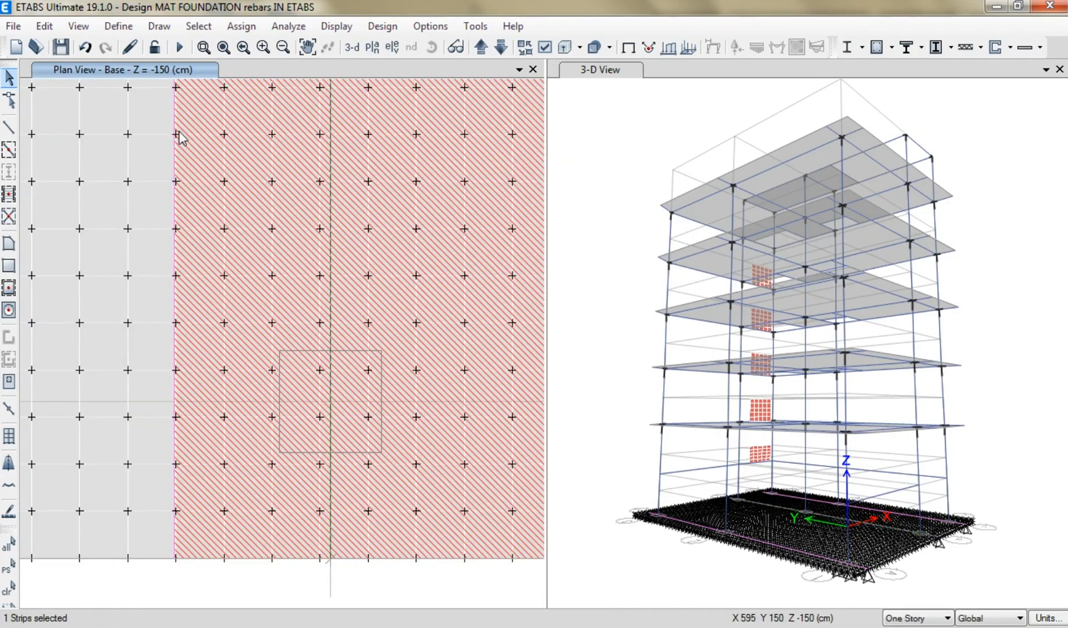
pyautogui.click(44, 25)
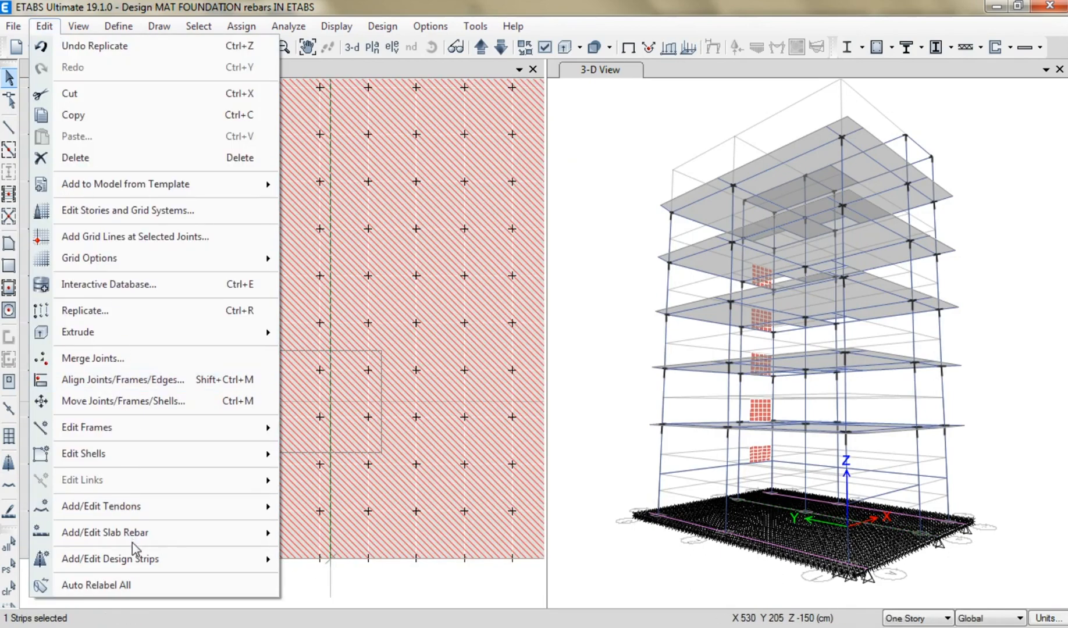
pyautogui.moveTo(134, 559)
pyautogui.click(349, 587)
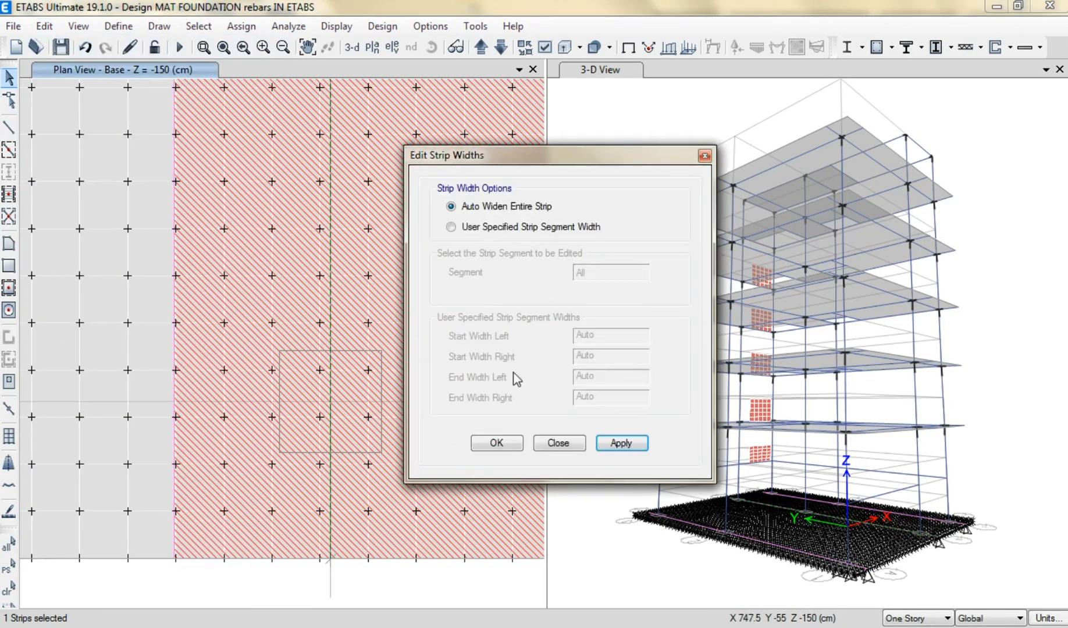
pyautogui.click(451, 227)
pyautogui.moveTo(593, 356); pyautogui.dragTo(569, 358)
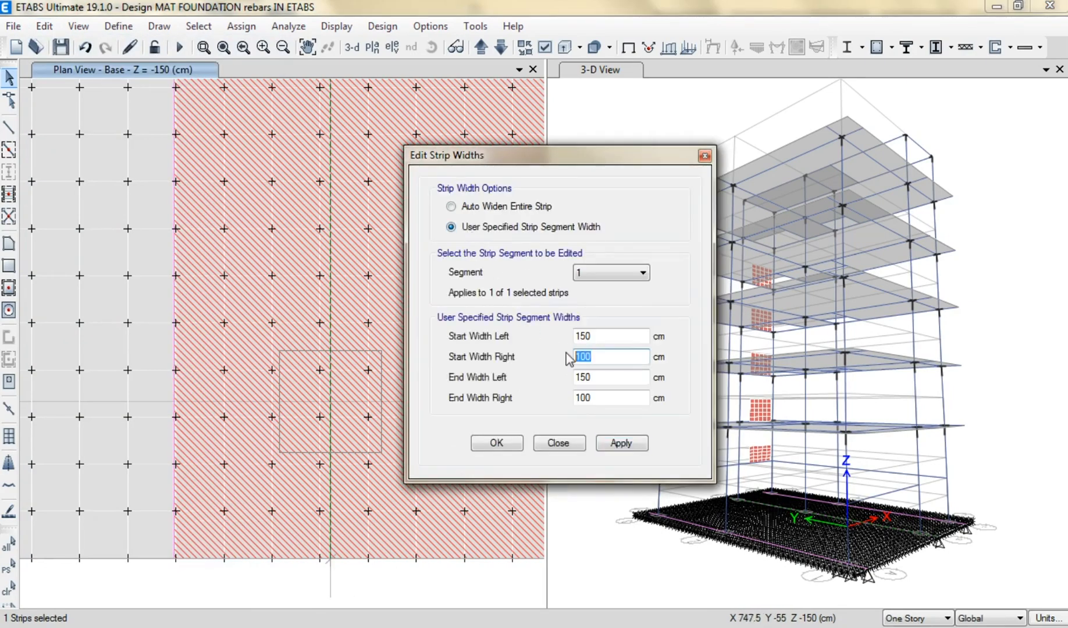
pyautogui.write('150')
pyautogui.moveTo(598, 397); pyautogui.dragTo(559, 400)
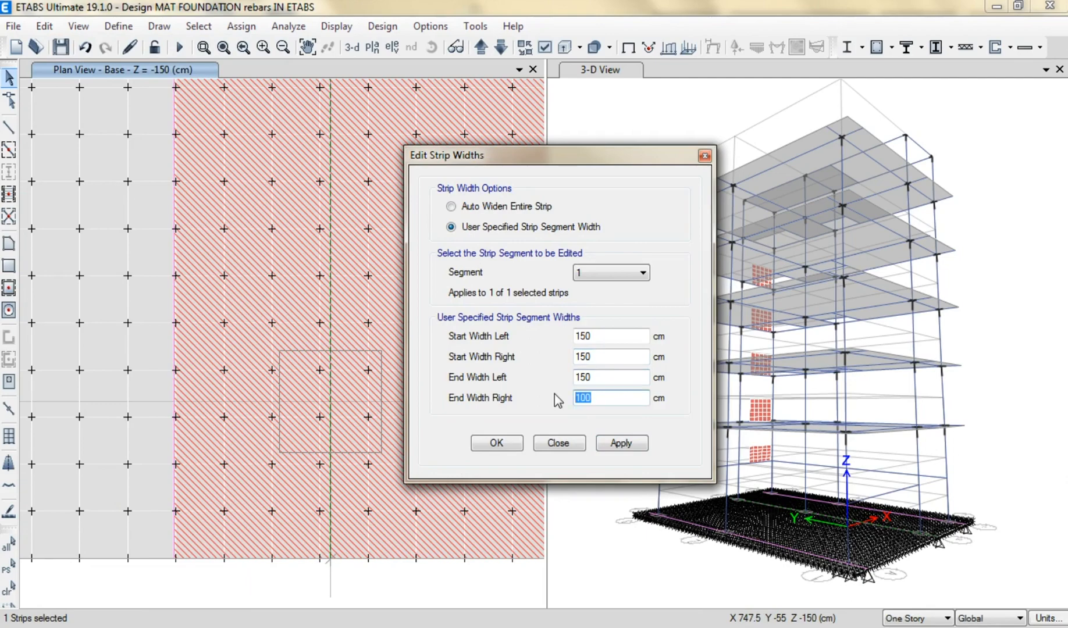
pyautogui.click(620, 445)
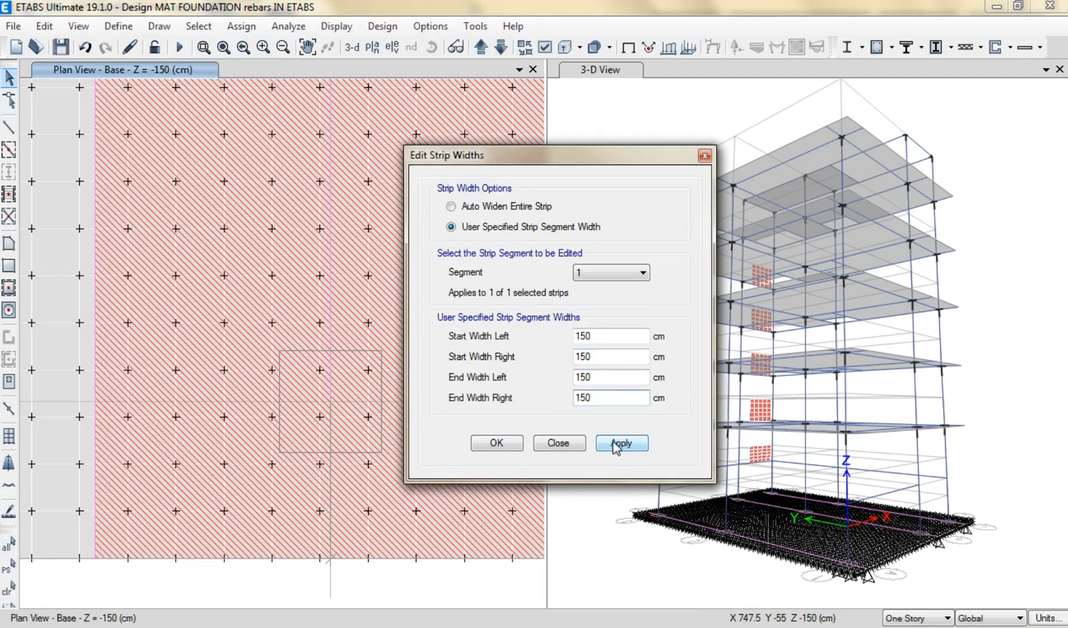
pyautogui.click(559, 443)
# Set up a design strip for grid line 1 on layer B with start and end right widths of 100 cm
pyautogui.scroll(-5, 233, 441)
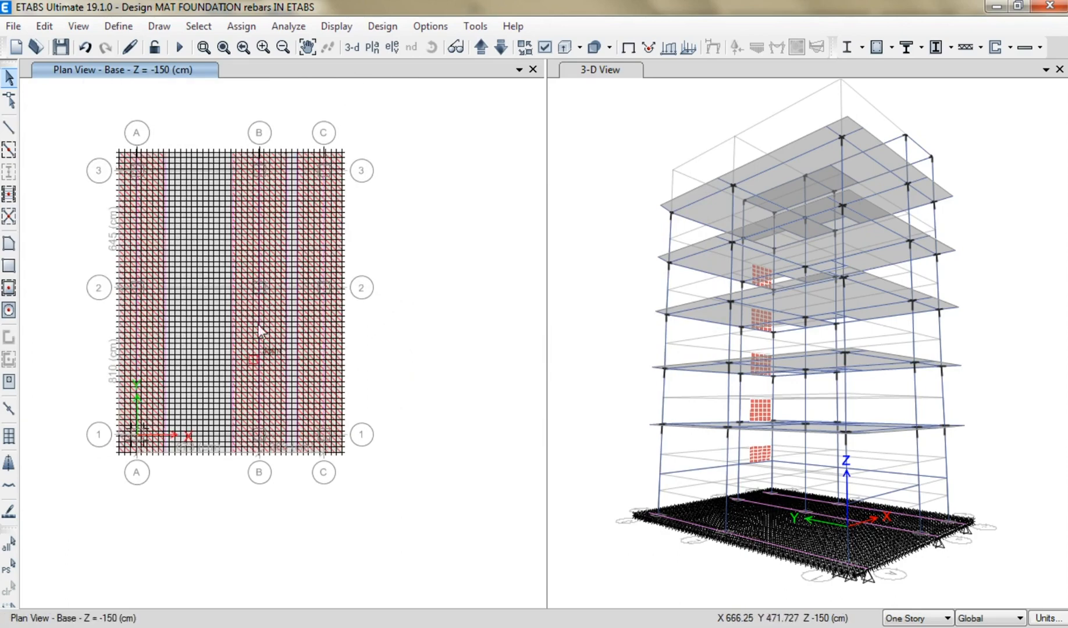
pyautogui.click(8, 464)
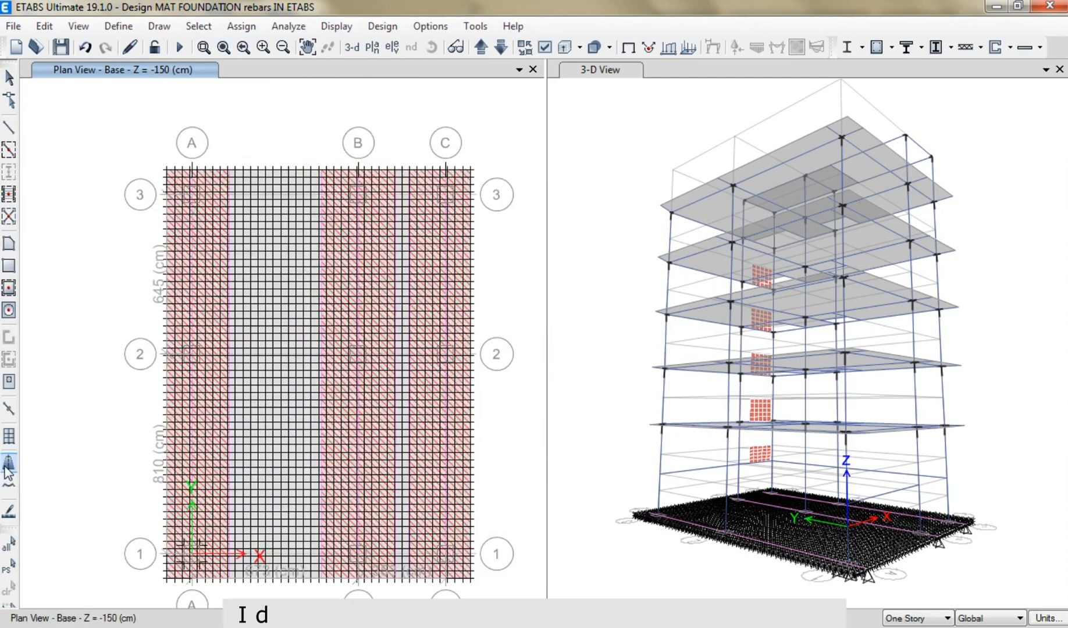
pyautogui.click(747, 181)
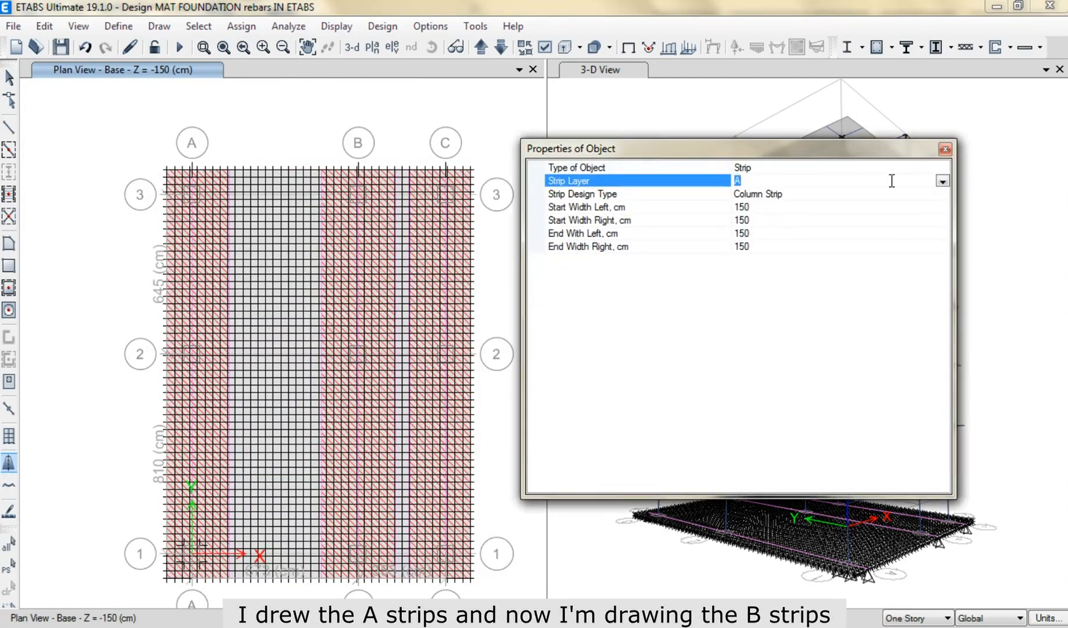
pyautogui.click(942, 182)
pyautogui.click(738, 215)
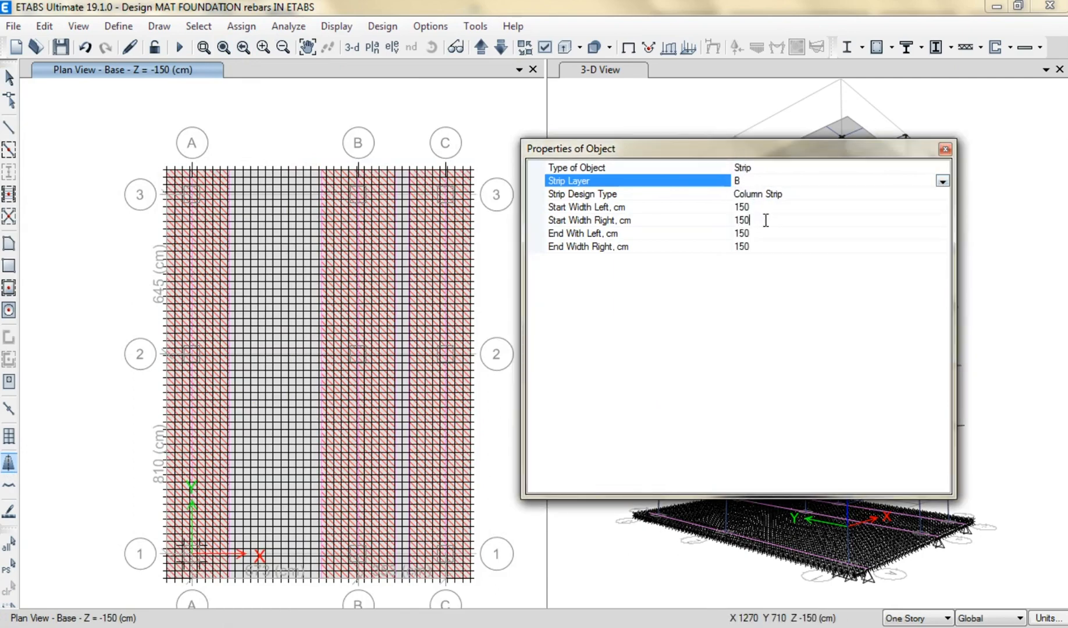
pyautogui.click(684, 224)
pyautogui.click(765, 246)
pyautogui.write('10')
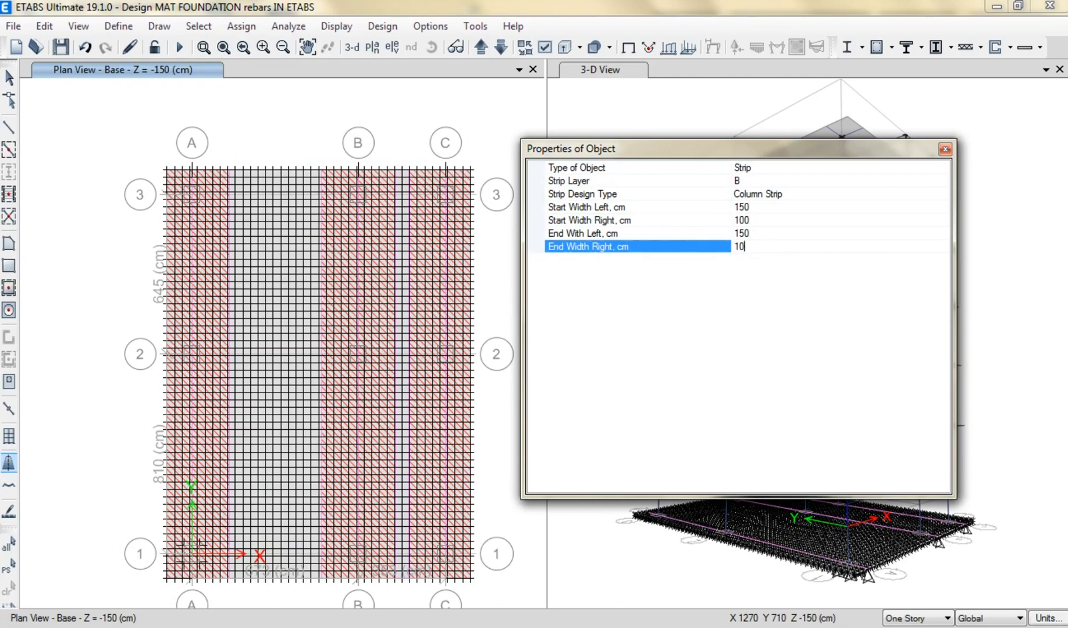
# Draw the layer B column strip along grid line 1 from the mat edge beside grid A to the edge beyond grid C
pyautogui.moveTo(442, 442); pyautogui.dragTo(448, 348, button='middle')
pyautogui.scroll(10, 194, 490)
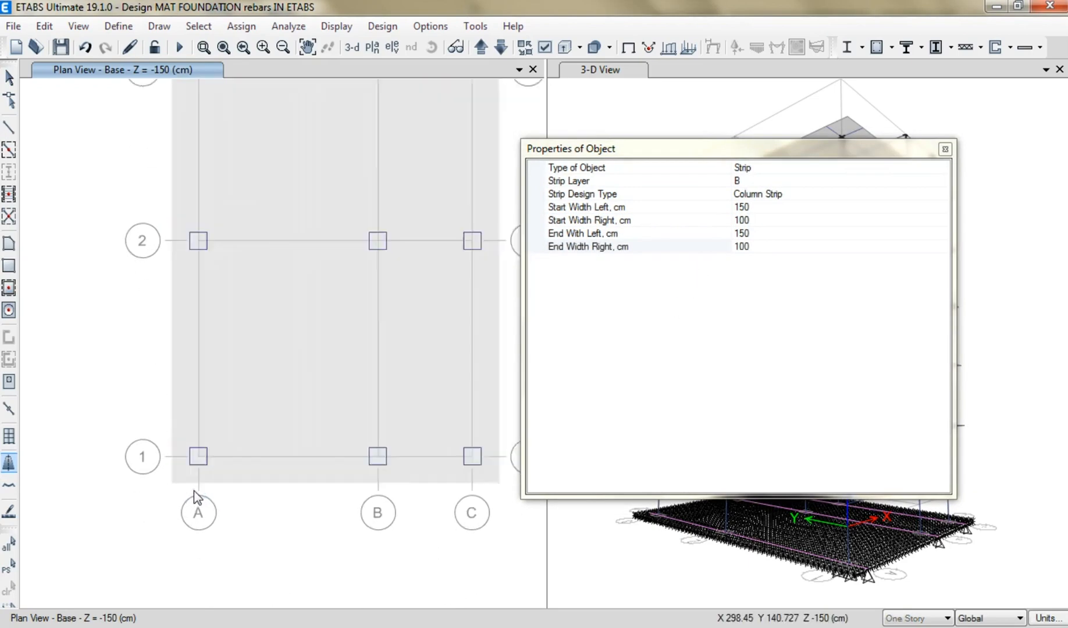
pyautogui.scroll(1, 175, 472)
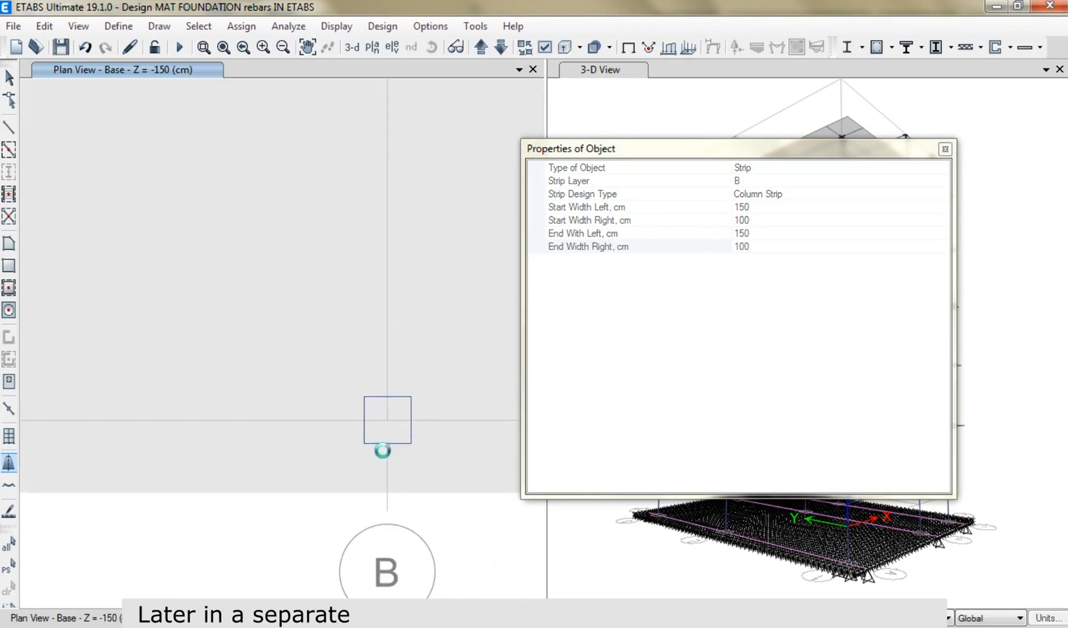
pyautogui.moveTo(494, 439); pyautogui.dragTo(149, 438, button='middle')
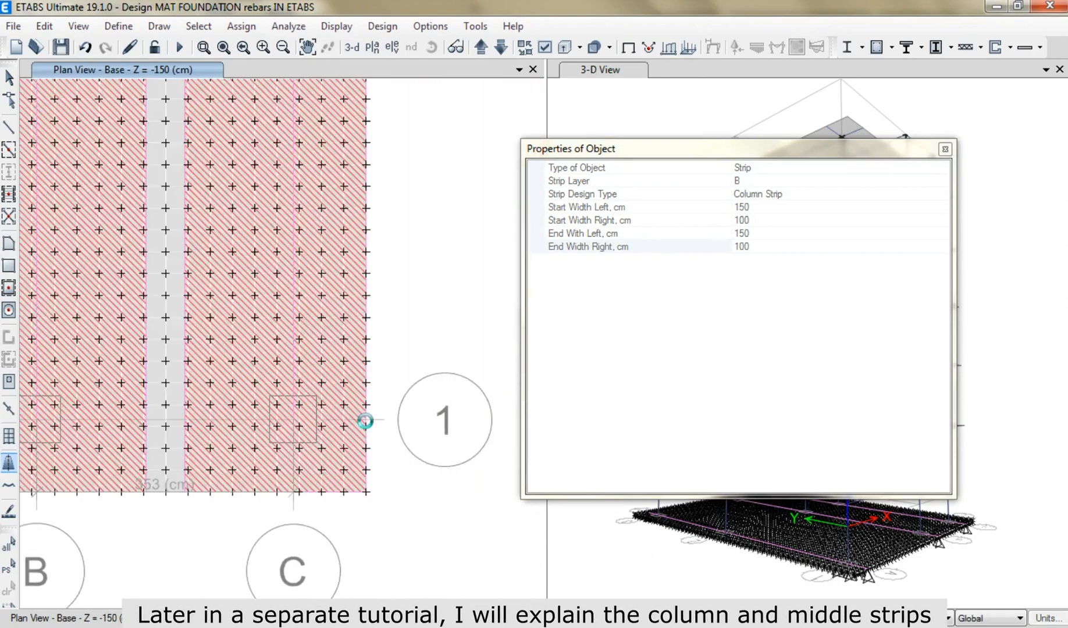
pyautogui.scroll(4, 365, 421)
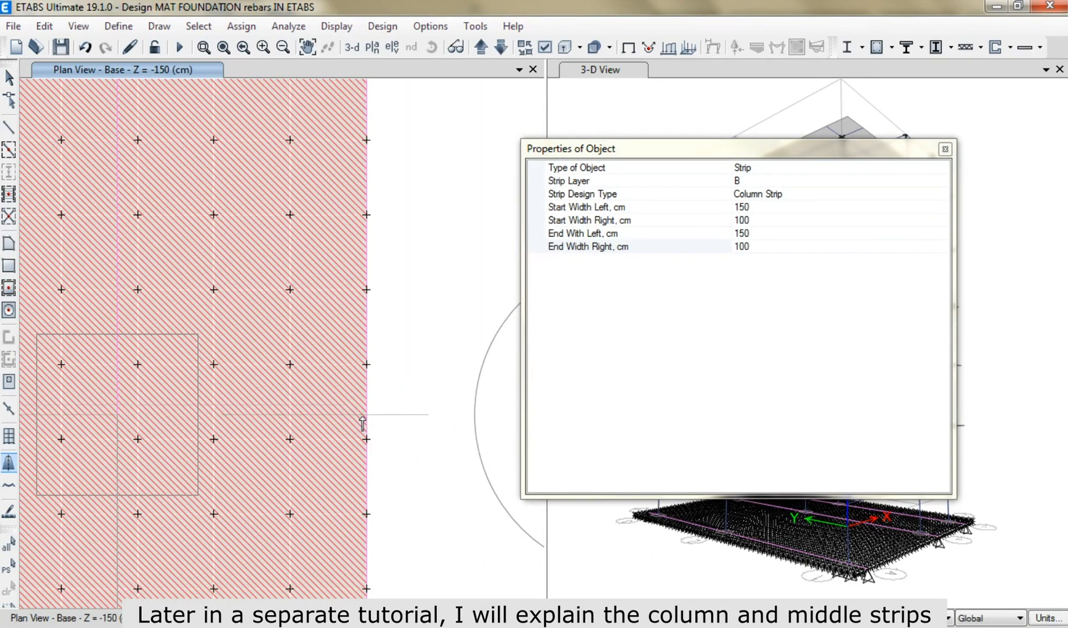
pyautogui.doubleClick(364, 415)
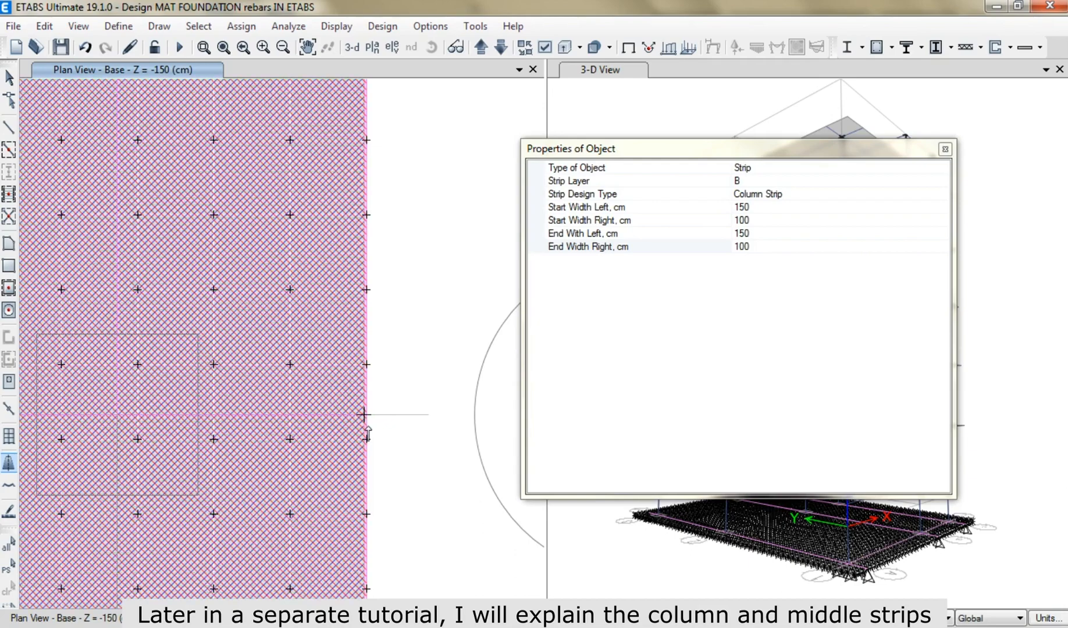
# For the layer B strip on grid line 2, set the start and end right widths to 150 cm
pyautogui.scroll(-1, 367, 441)
pyautogui.scroll(-2, 366, 439)
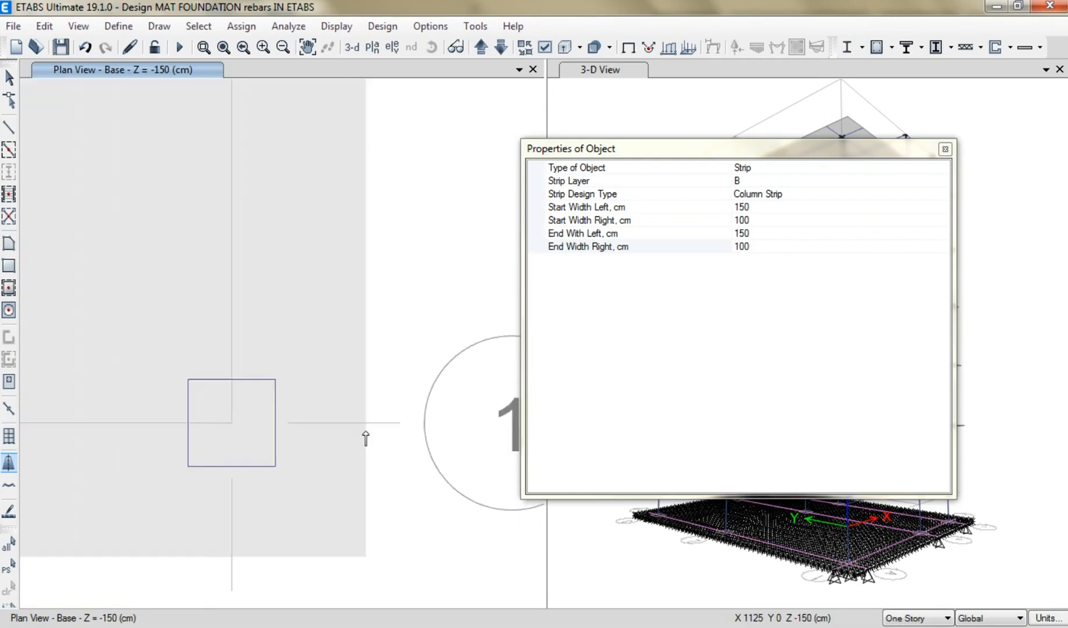
pyautogui.scroll(-1, 366, 437)
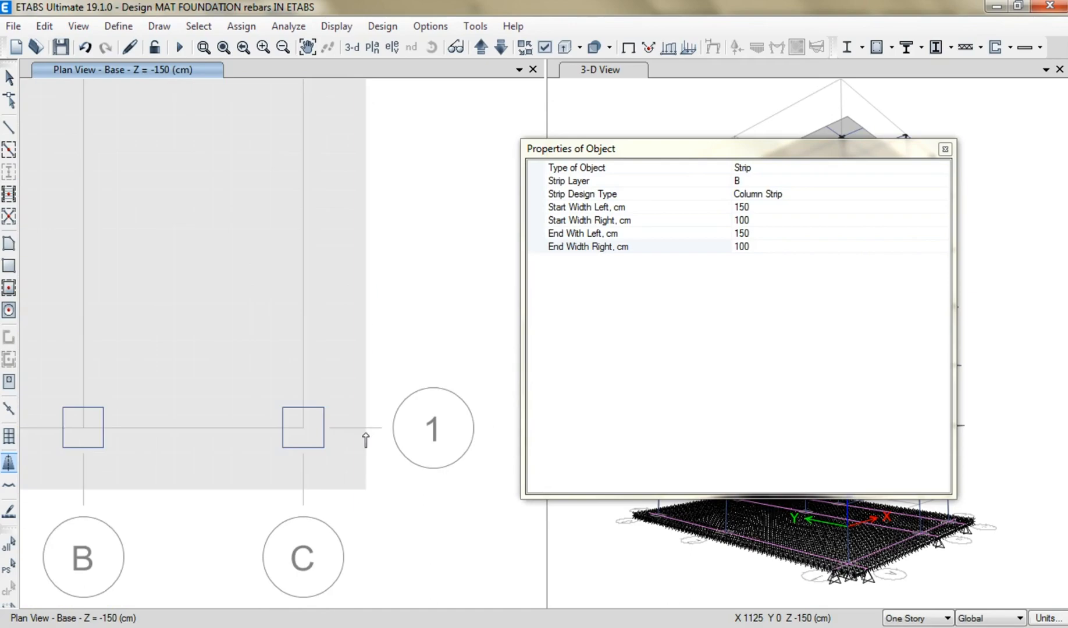
pyautogui.moveTo(186, 255); pyautogui.dragTo(774, 623, button='middle')
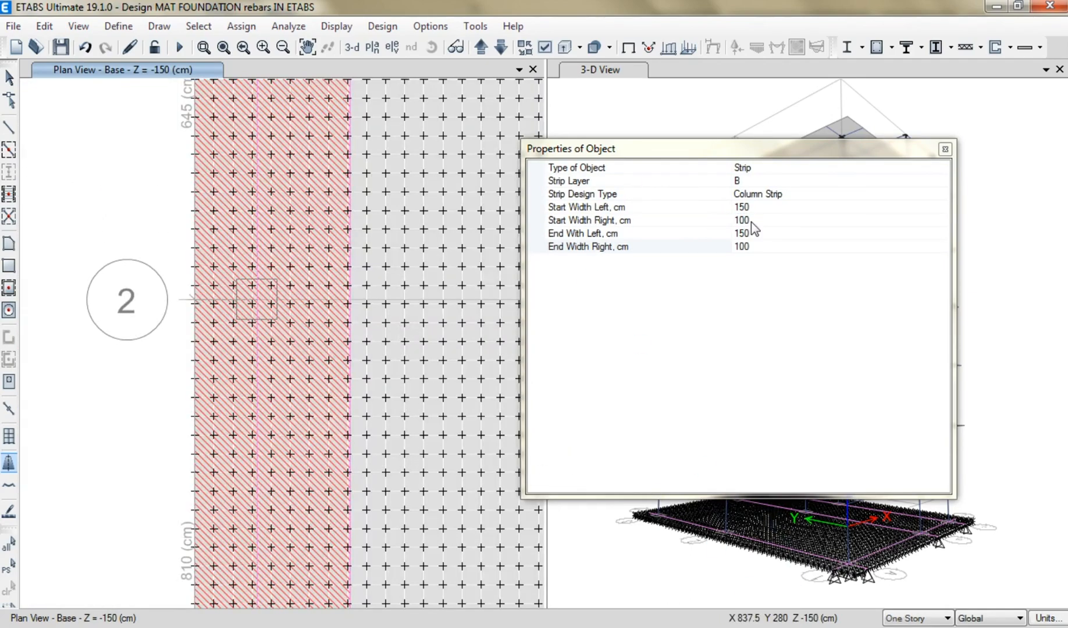
pyautogui.click(747, 221)
pyautogui.write('150')
pyautogui.click(704, 247)
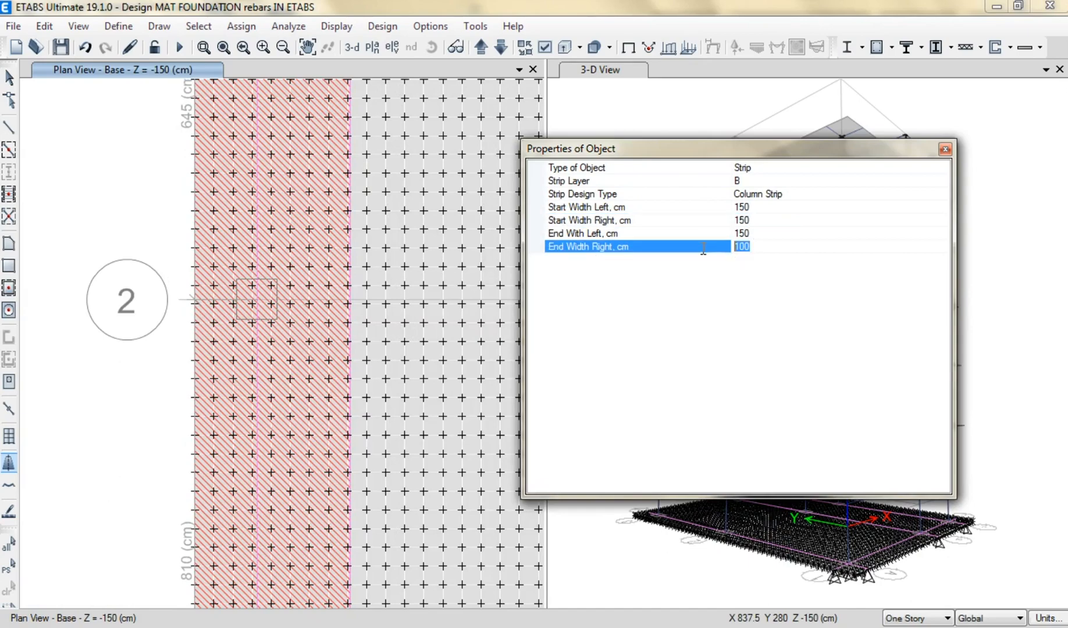
# Draw the layer B column strip along grid line 2 between the mat edges beyond grids A and C
pyautogui.click(195, 300)
pyautogui.moveTo(288, 319); pyautogui.dragTo(197, 315, button='middle')
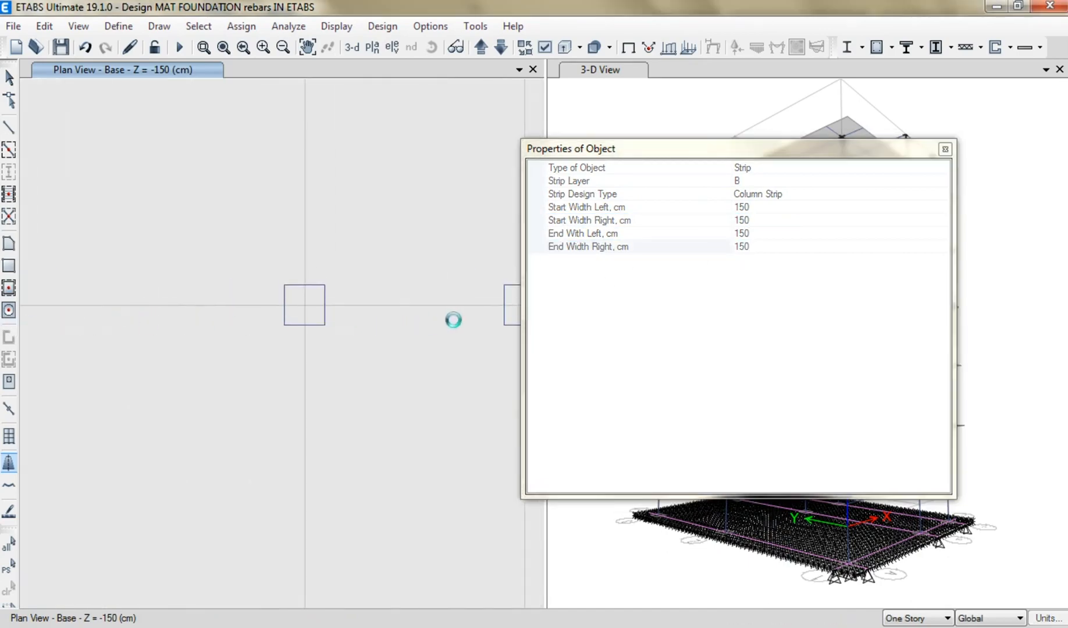
pyautogui.moveTo(489, 317); pyautogui.dragTo(284, 320, button='middle')
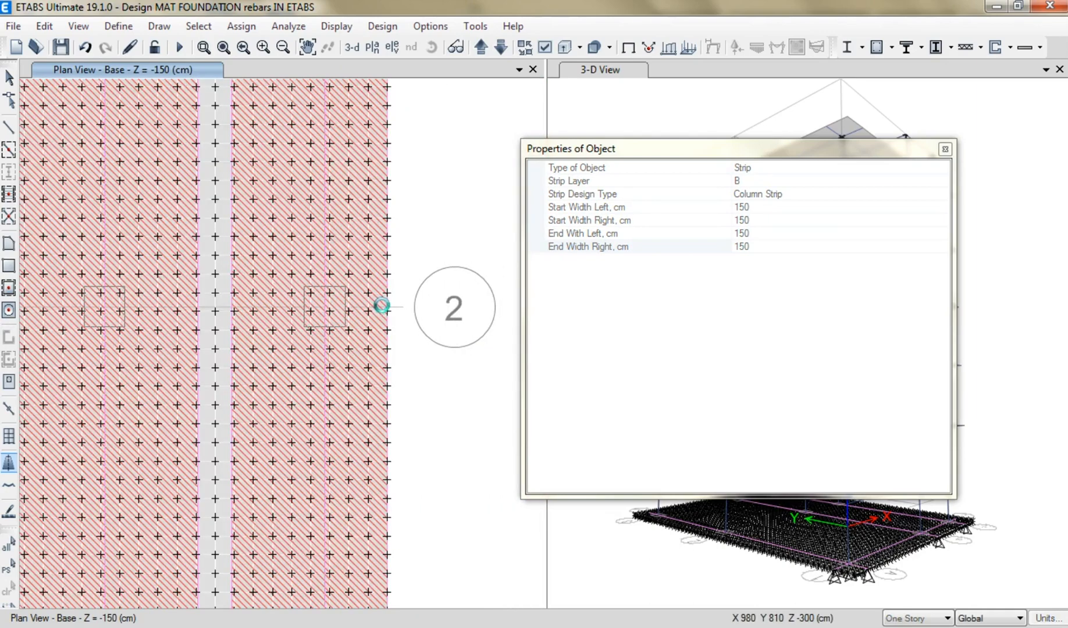
pyautogui.scroll(8, 387, 308)
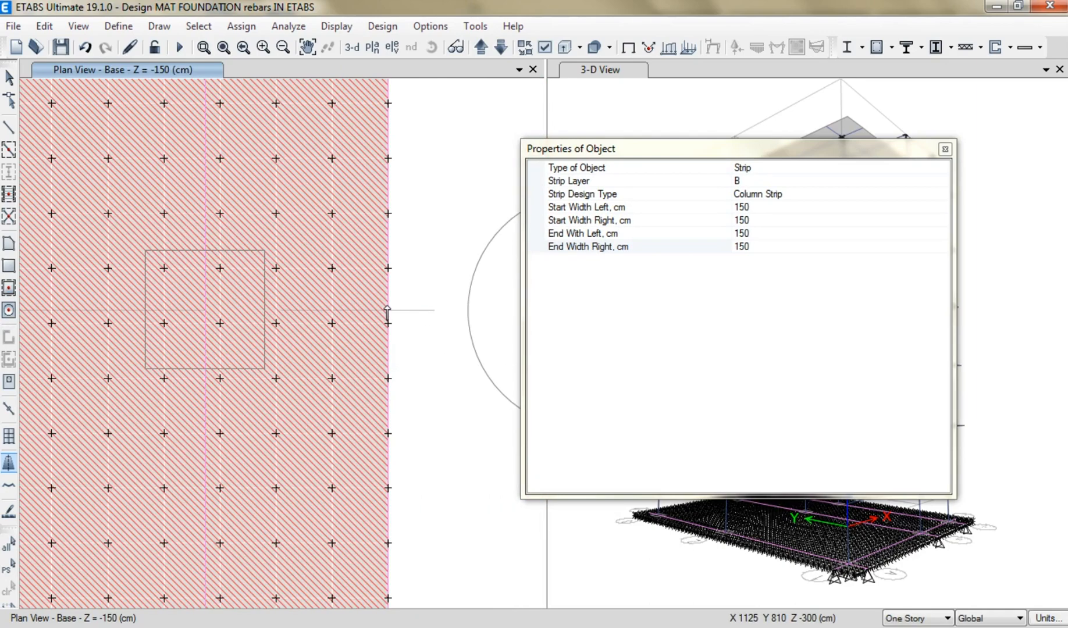
pyautogui.click(385, 313)
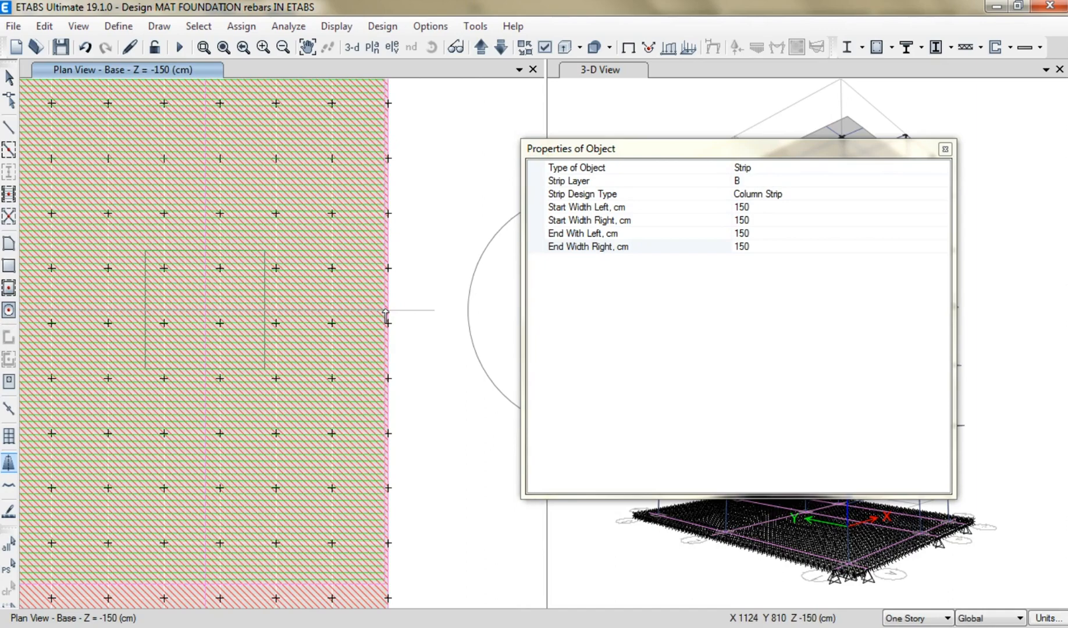
# For the layer B strip on grid line 3, set the start and end left widths to 100 cm
pyautogui.scroll(-10, 386, 317)
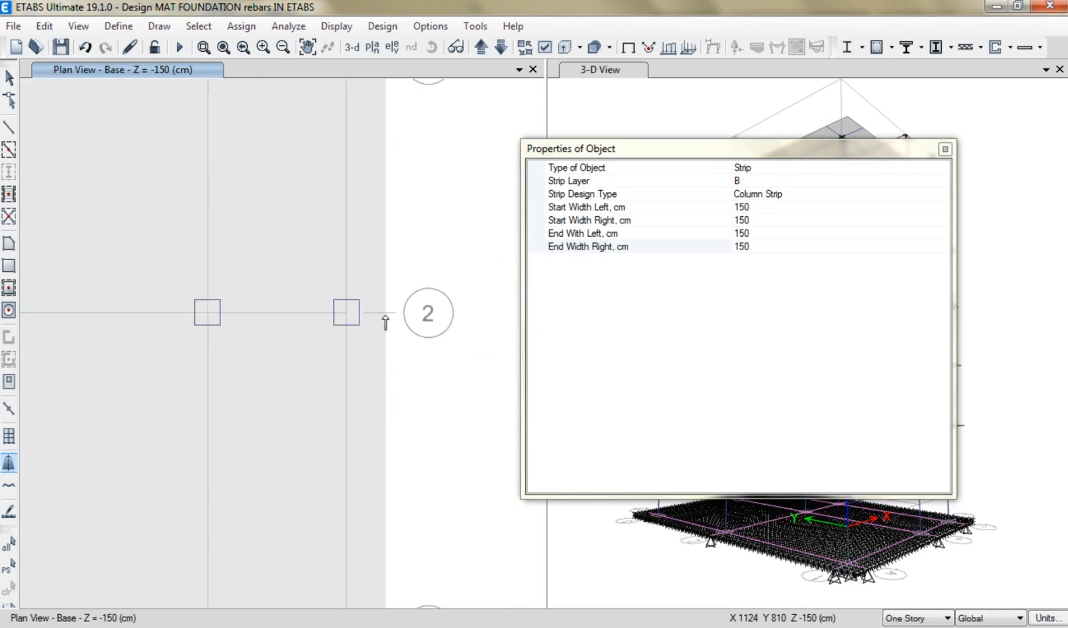
pyautogui.moveTo(125, 238)
pyautogui.mouseDown(button='middle')
pyautogui.moveTo(302, 316)
pyautogui.moveTo(291, 374)
pyautogui.mouseUp(button='middle')
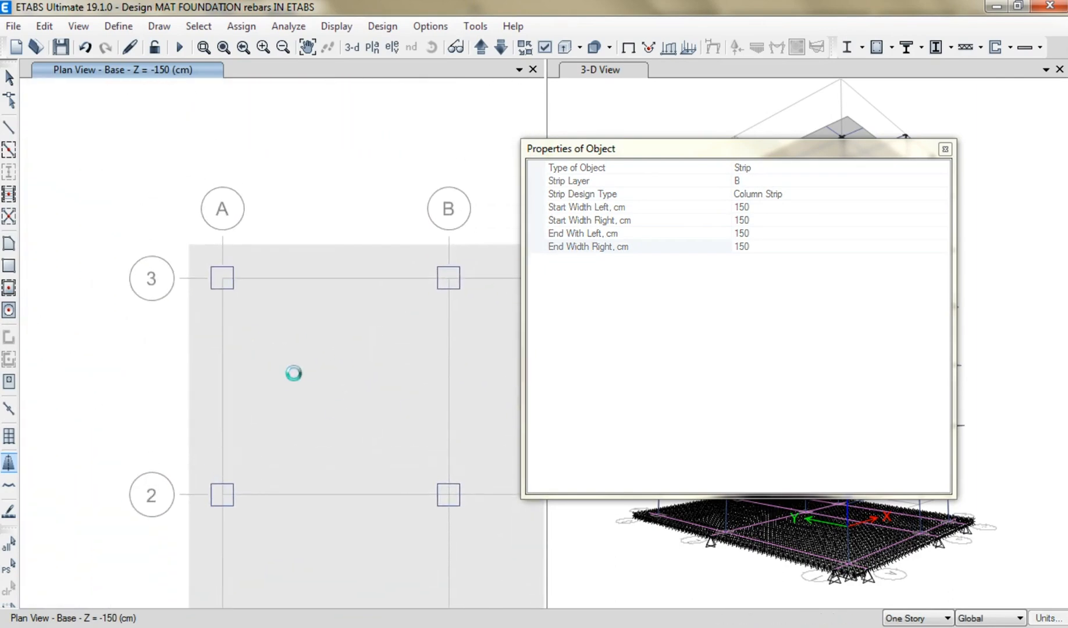
pyautogui.click(755, 214)
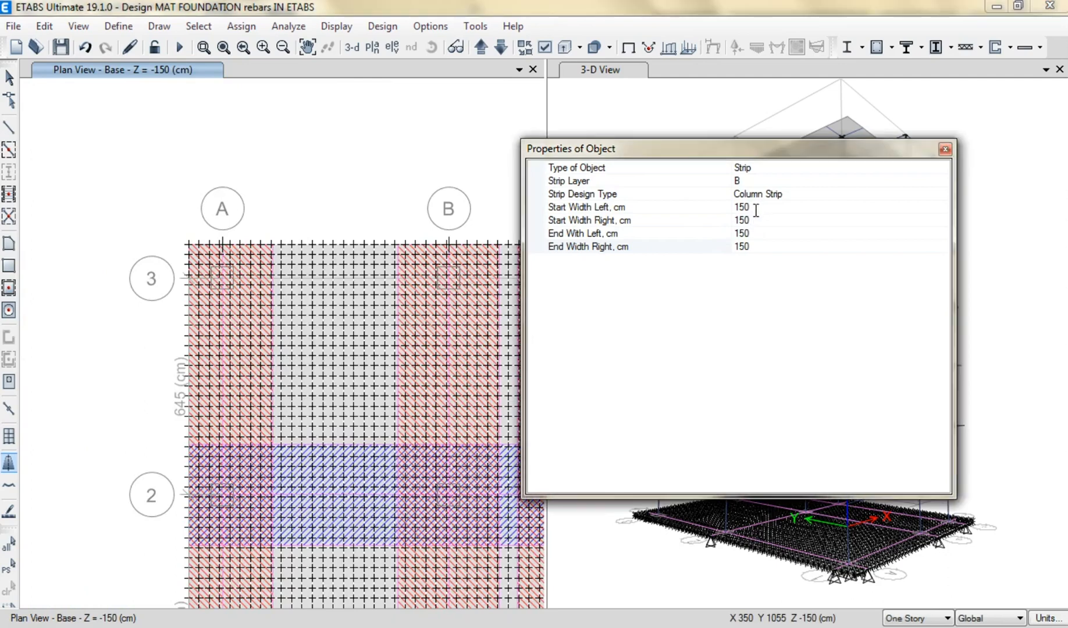
pyautogui.click(727, 207)
pyautogui.write('100')
pyautogui.click(753, 233)
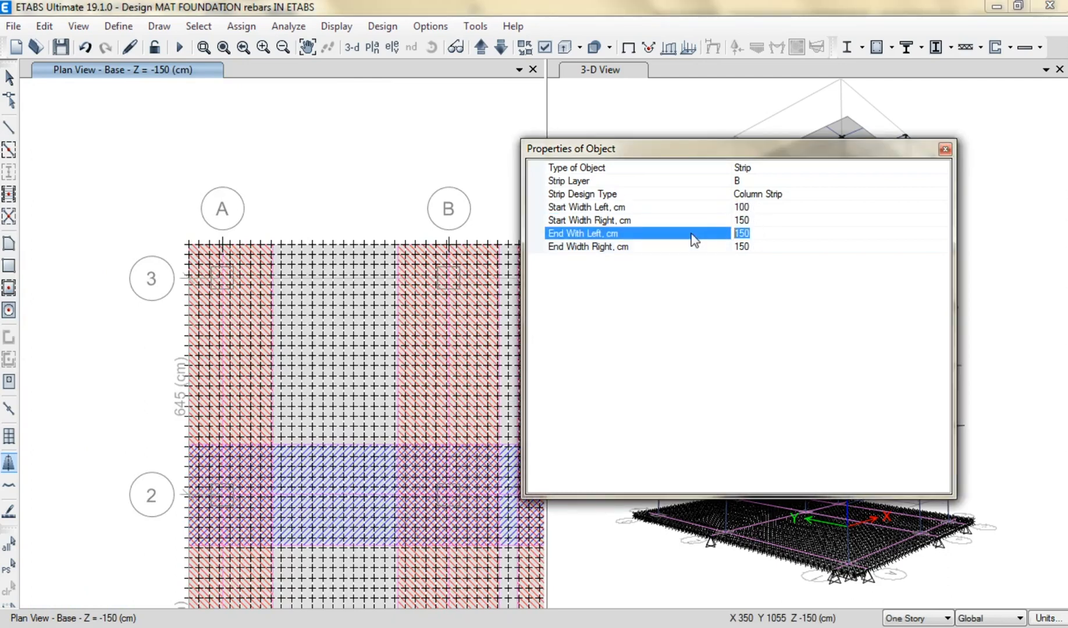
pyautogui.write('100')
# Draw the layer B column strip along grid line 3 from the mat edge beside grid A to the edge beyond grid C
pyautogui.moveTo(224, 298); pyautogui.dragTo(162, 327, button='middle')
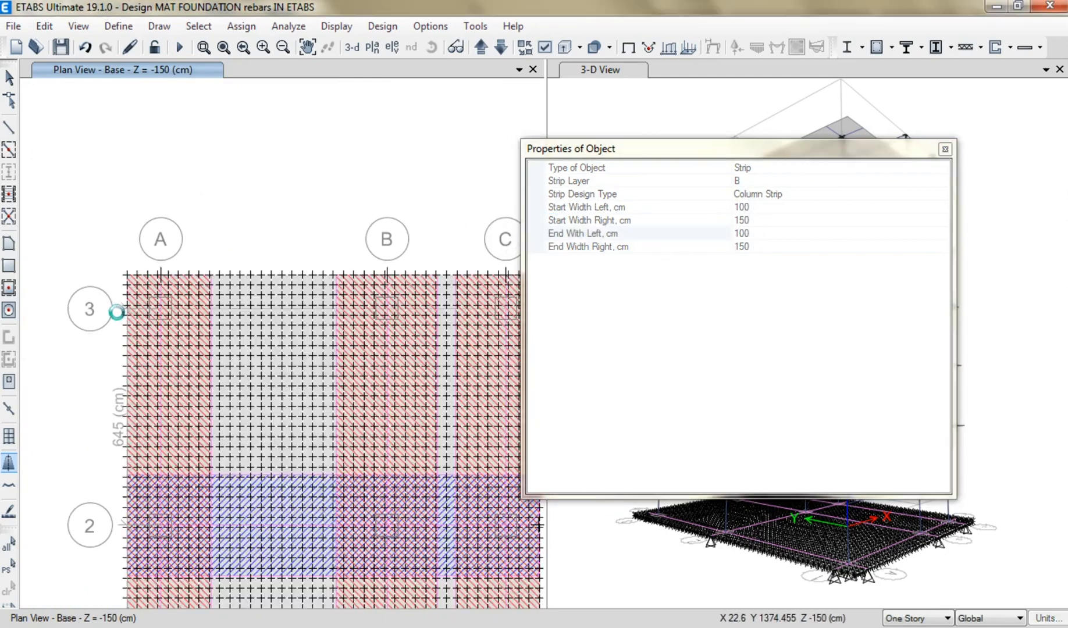
pyautogui.scroll(3, 122, 315)
pyautogui.scroll(3, 122, 321)
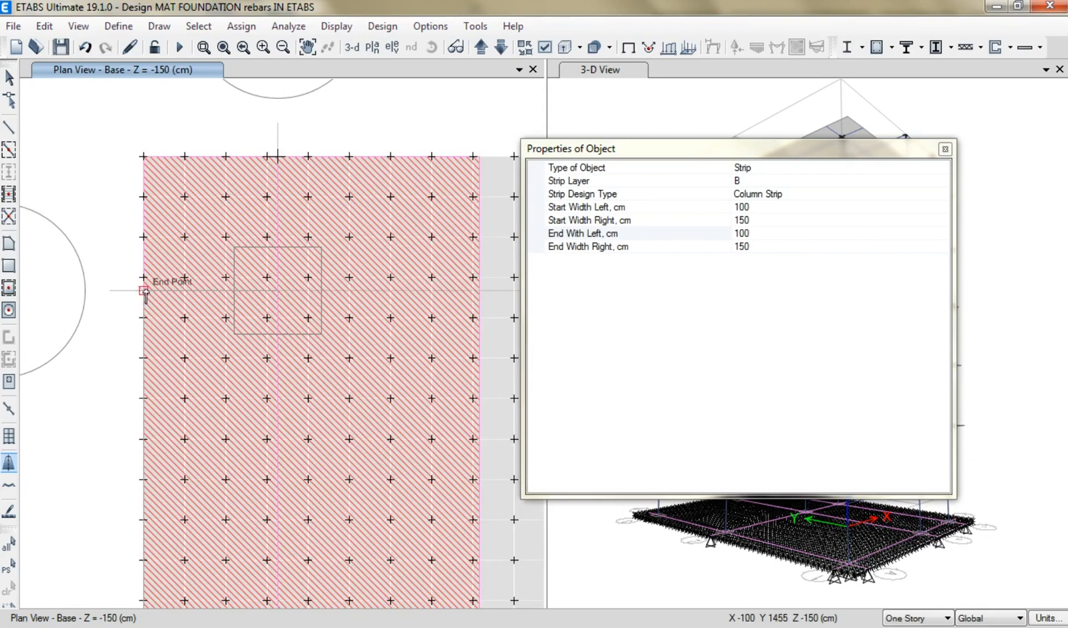
pyautogui.scroll(-5, 346, 369)
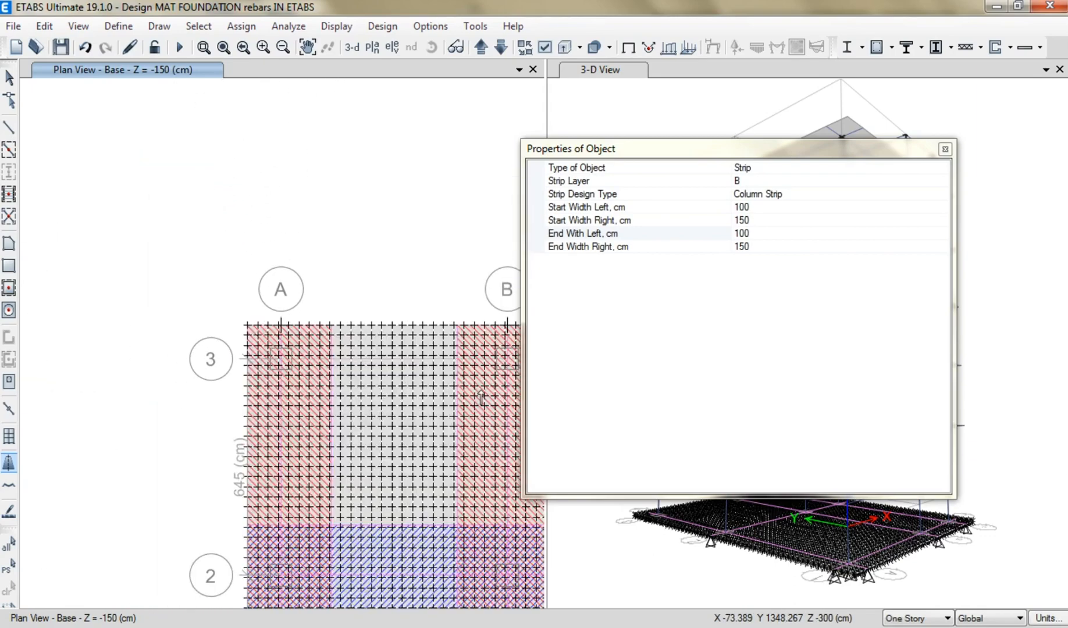
pyautogui.moveTo(481, 398); pyautogui.dragTo(248, 374, button='middle')
pyautogui.scroll(2, 418, 342)
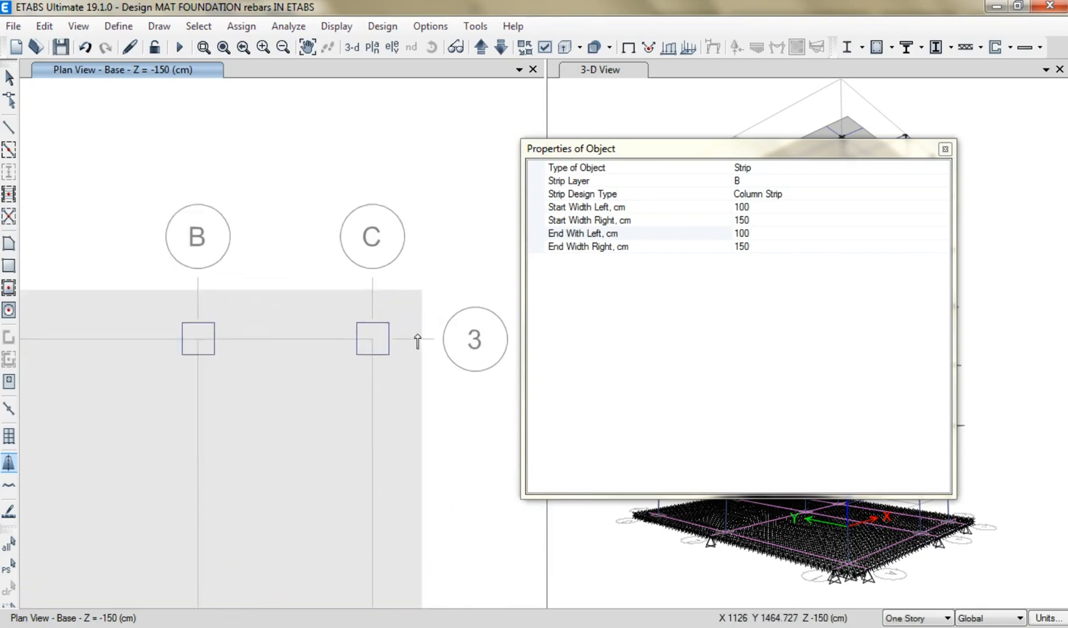
pyautogui.scroll(3, 417, 341)
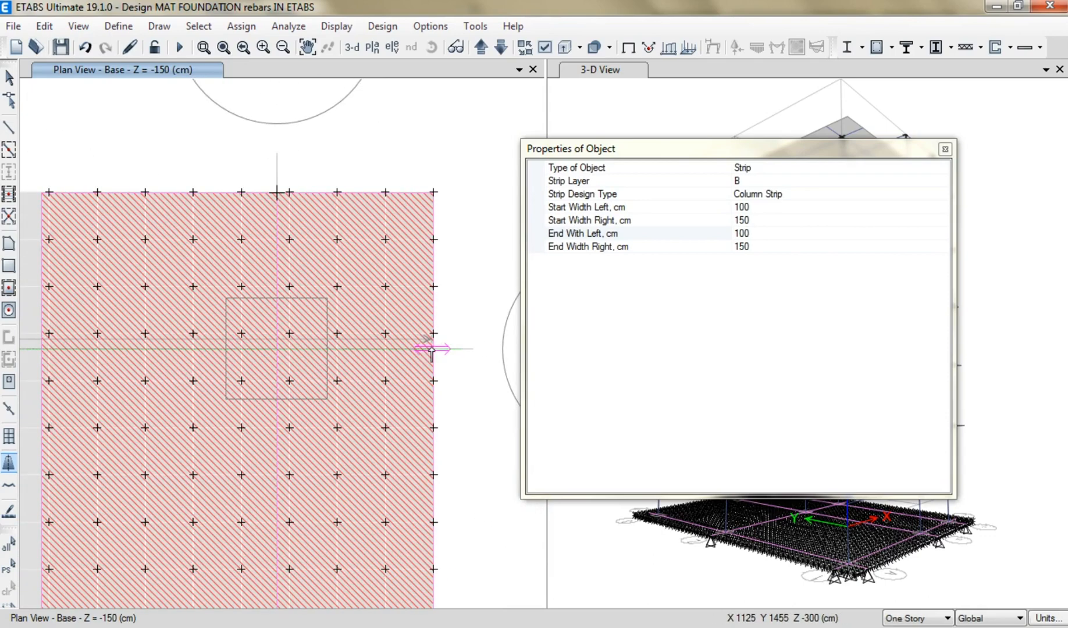
pyautogui.click(430, 349)
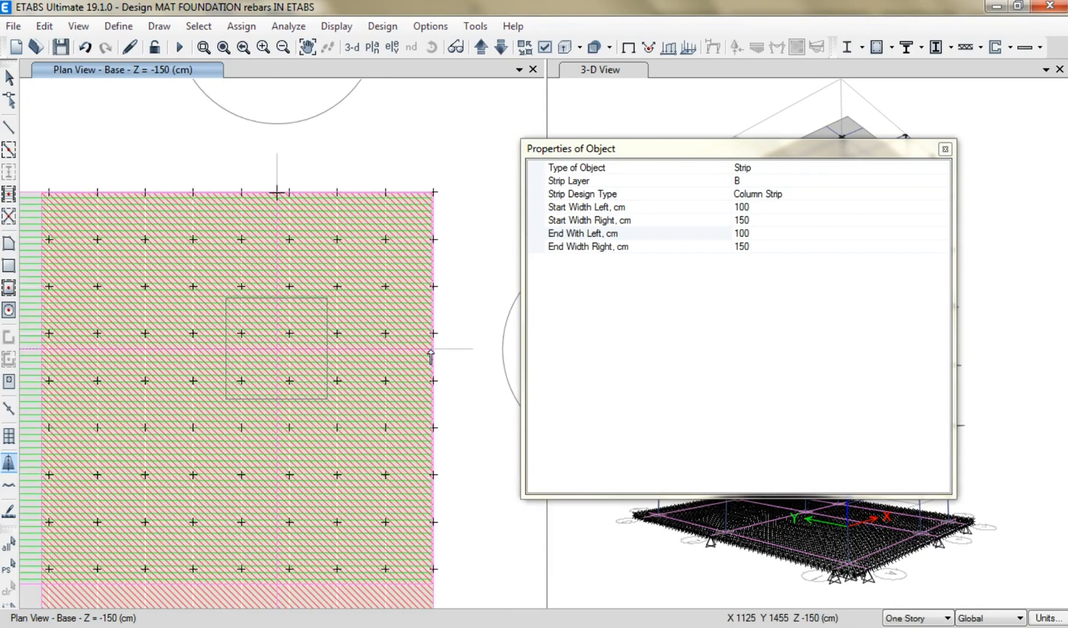
# Finish drawing design strips, return to object selection with the whole base plan in view, and save the model
pyautogui.rightClick(430, 350)
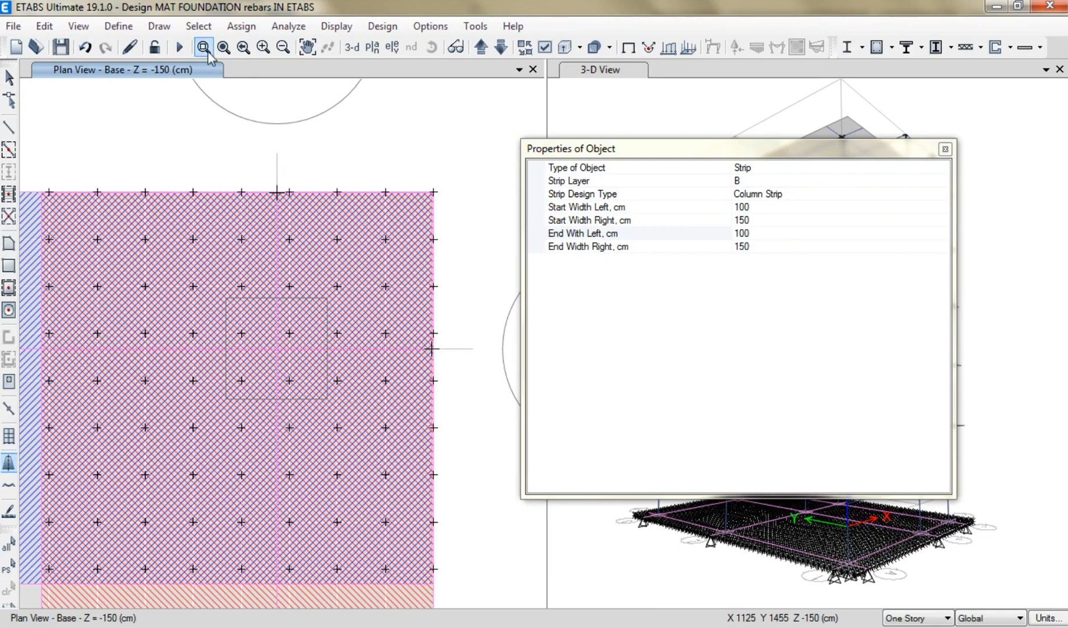
pyautogui.click(205, 49)
pyautogui.click(9, 78)
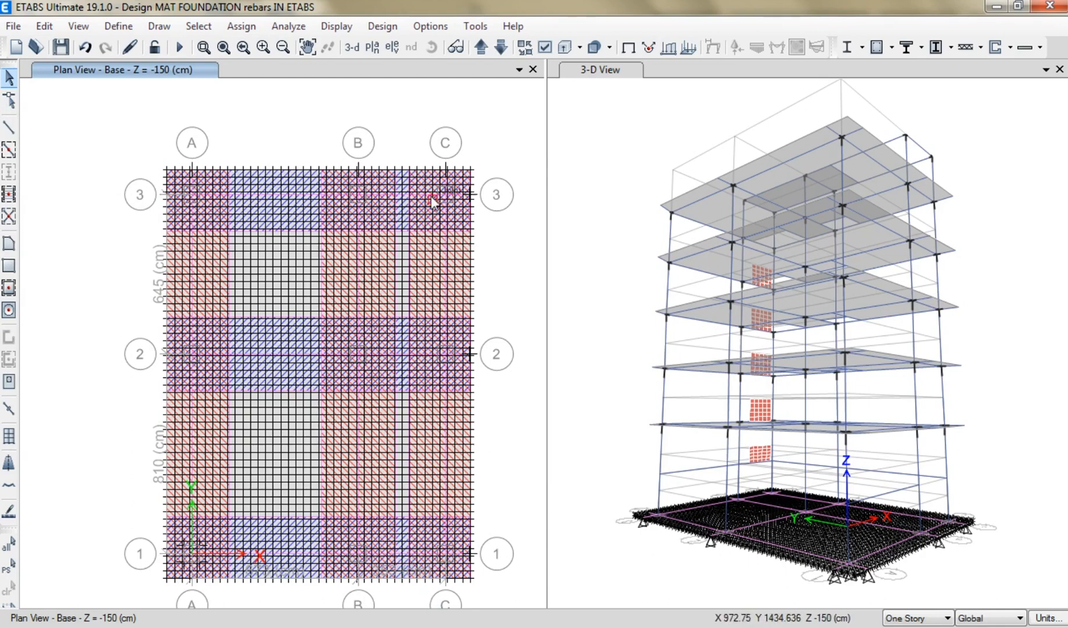
pyautogui.press('alt')
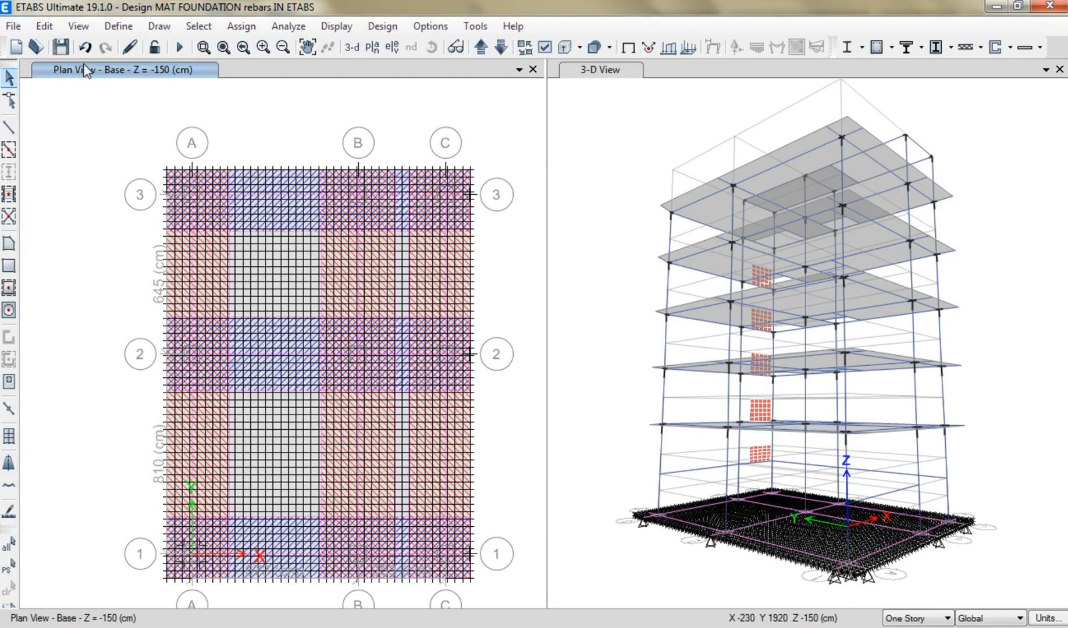
pyautogui.click(60, 49)
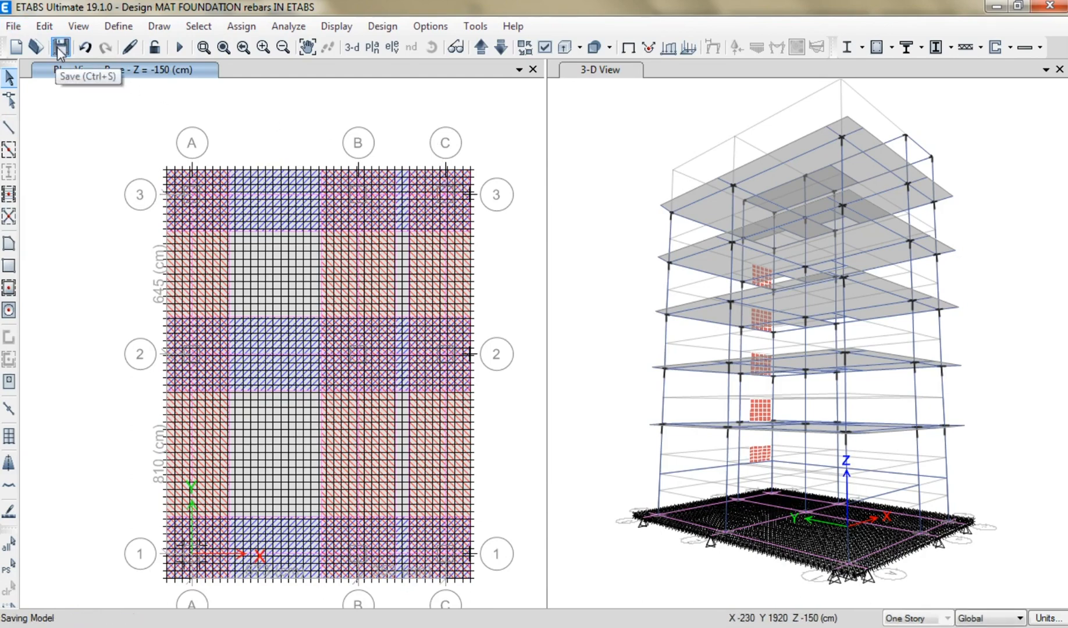
# Select the Column Dim group and show only its objects in the base plan view
pyautogui.scroll(3, 819, 509)
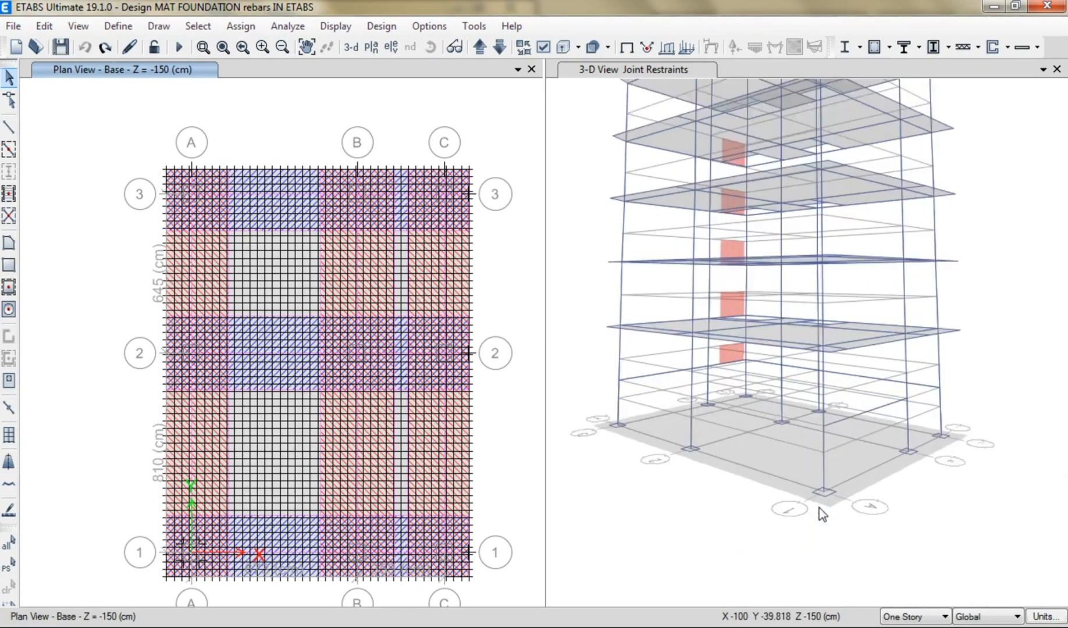
pyautogui.scroll(6, 820, 508)
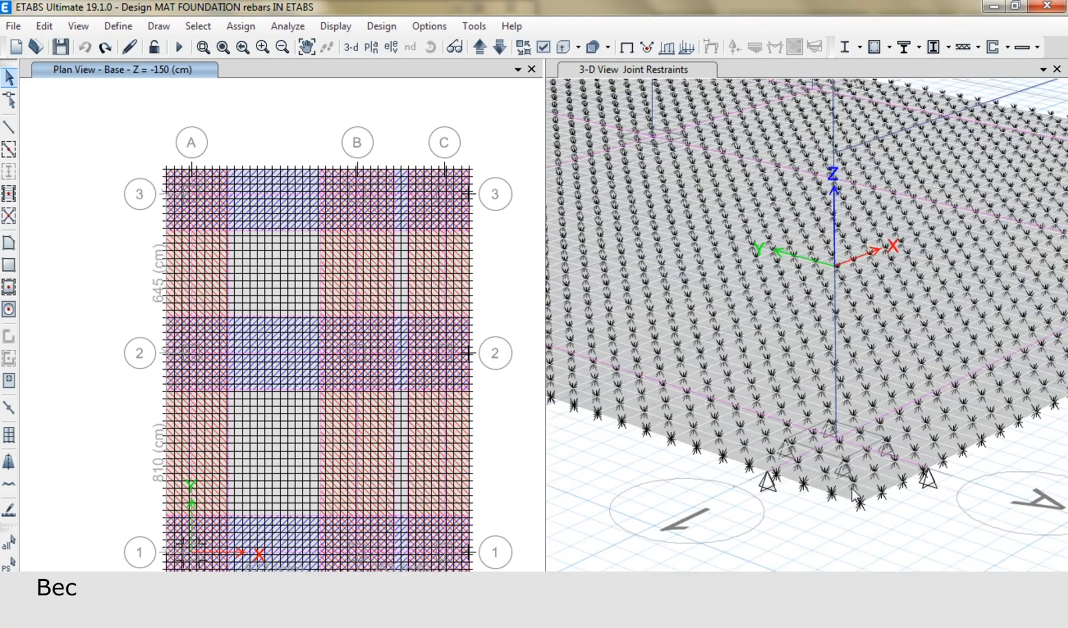
pyautogui.scroll(3, 853, 494)
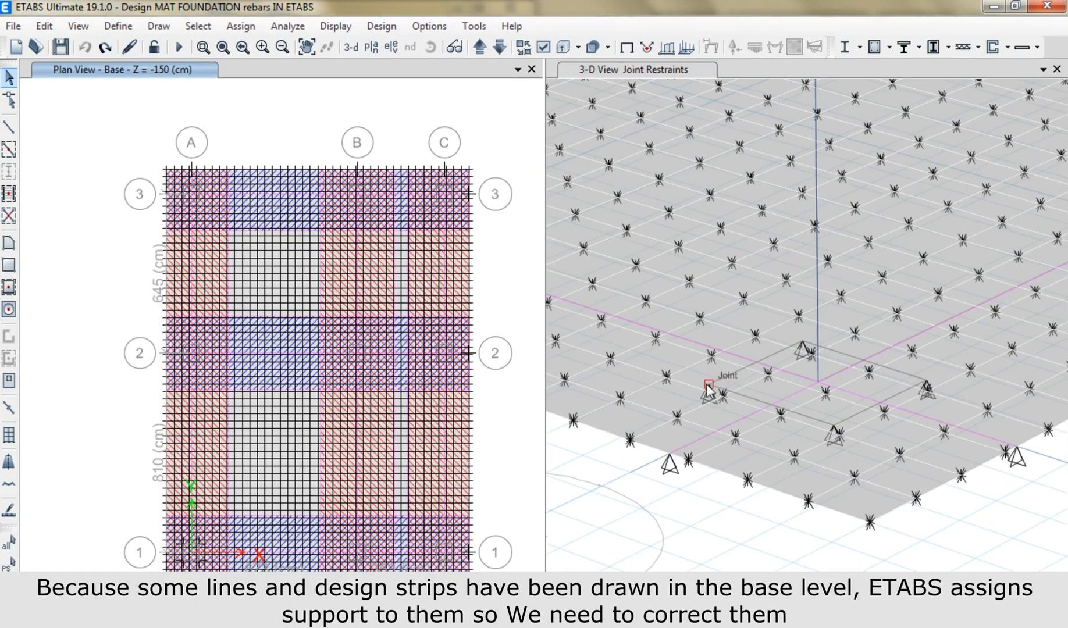
pyautogui.click(198, 26)
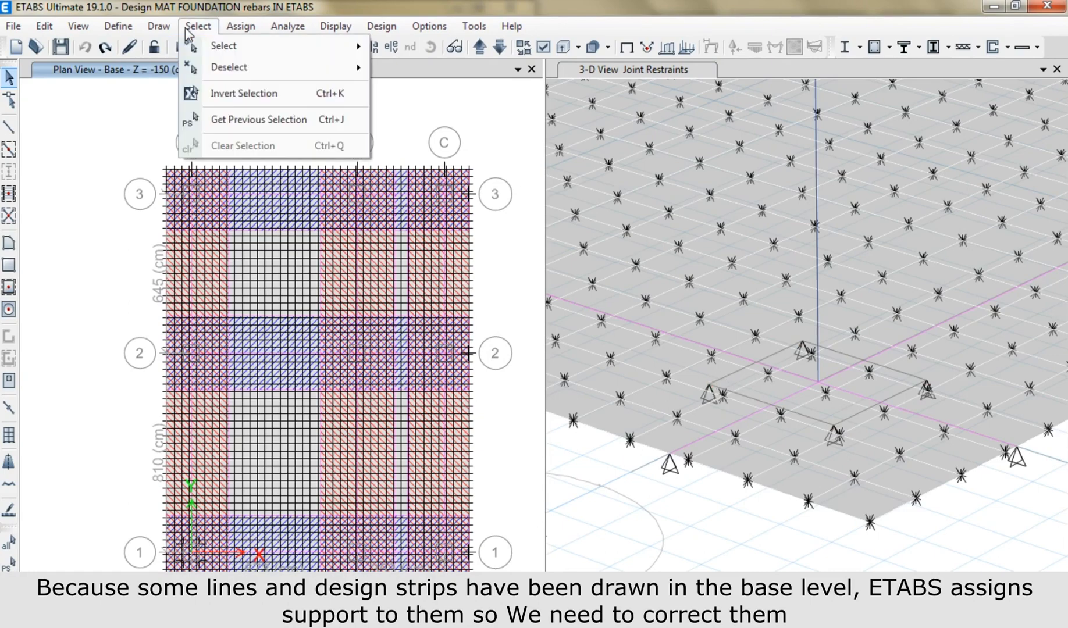
pyautogui.moveTo(322, 49)
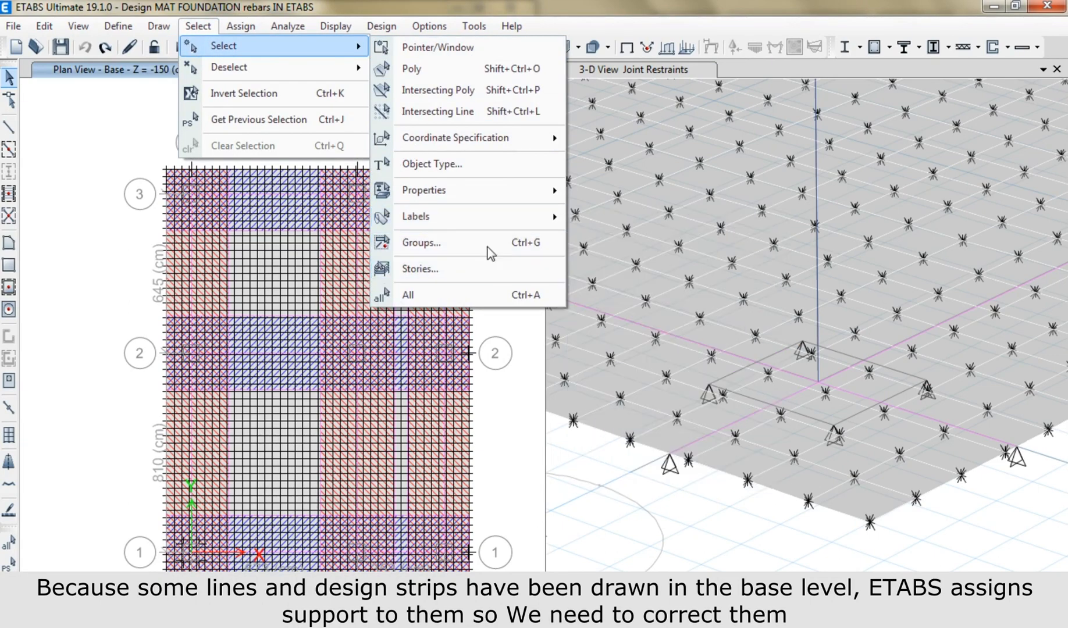
pyautogui.click(491, 242)
pyautogui.click(223, 187)
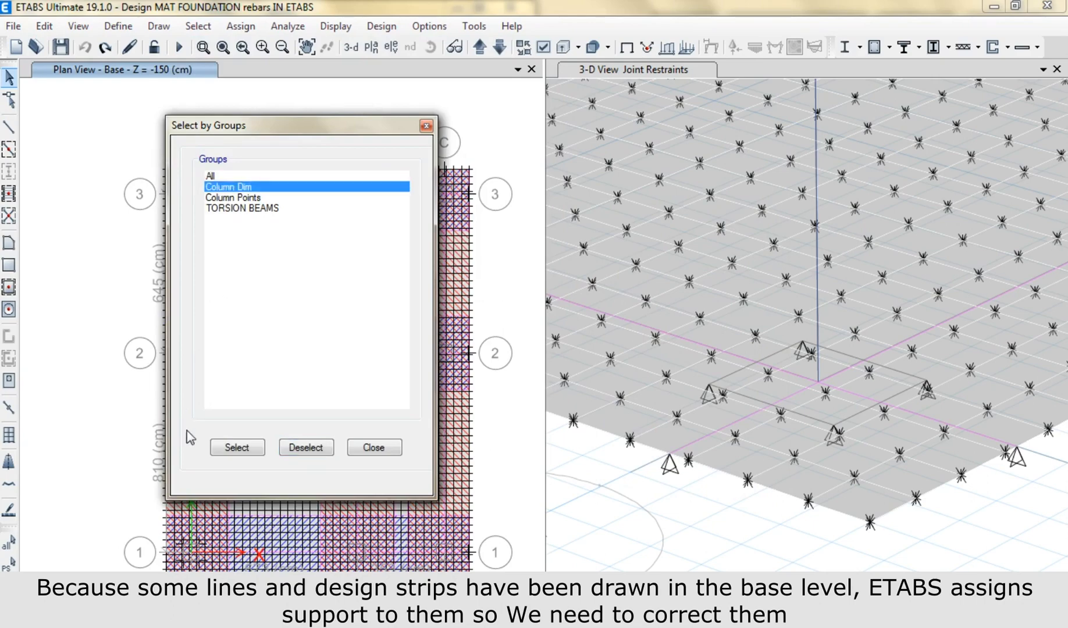
pyautogui.click(362, 449)
pyautogui.rightClick(494, 138)
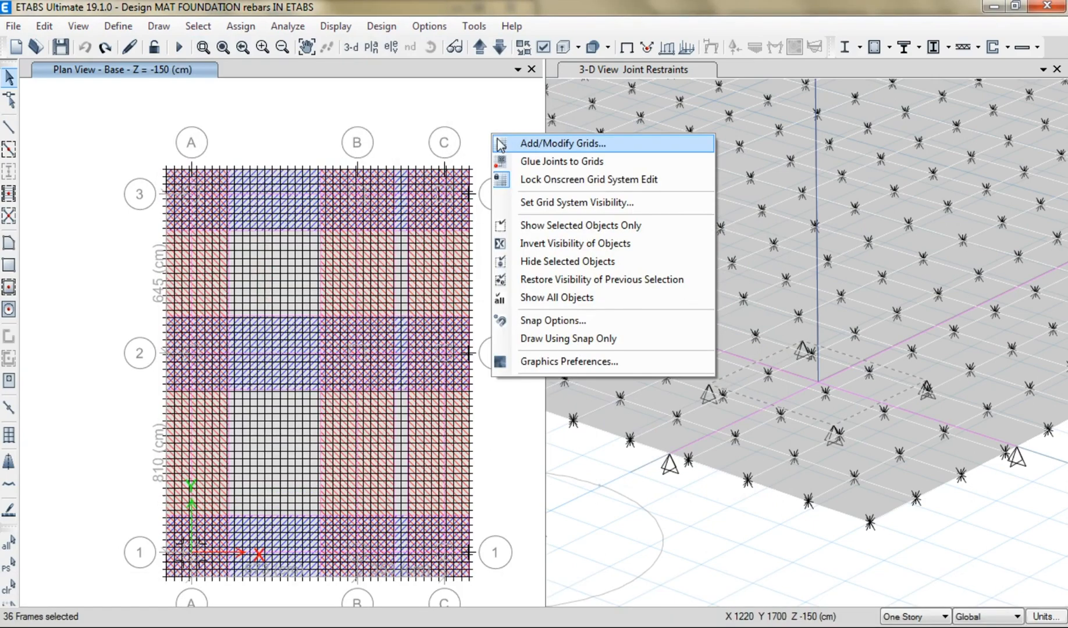
pyautogui.click(550, 227)
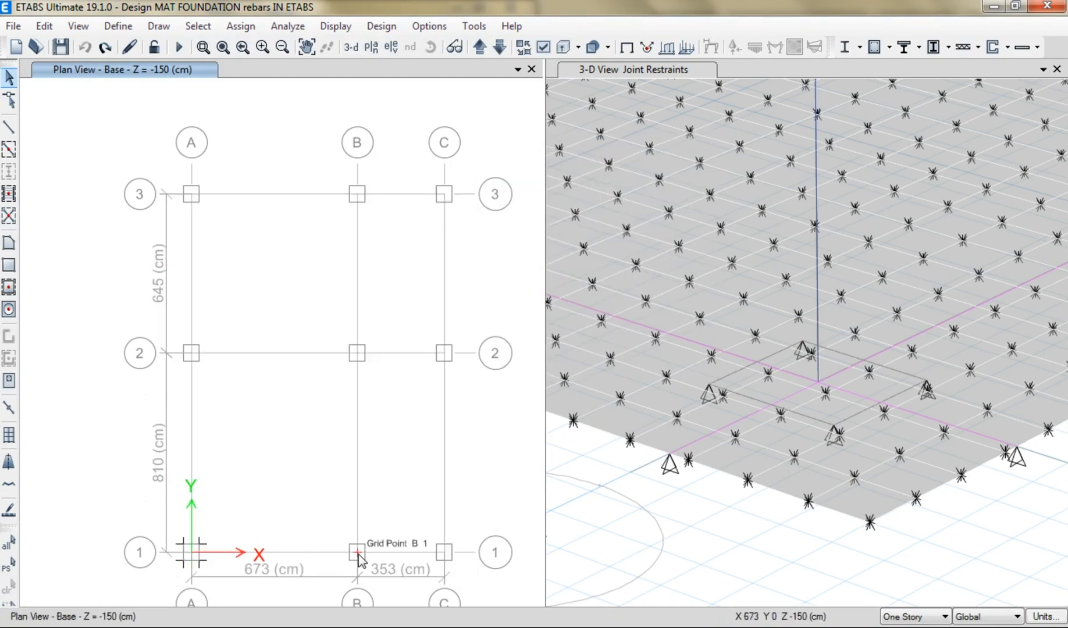
# Select all the column outline joints in the base plan and remove their restraints, leaving every translation and rotation free
pyautogui.moveTo(182, 567); pyautogui.dragTo(470, 163)
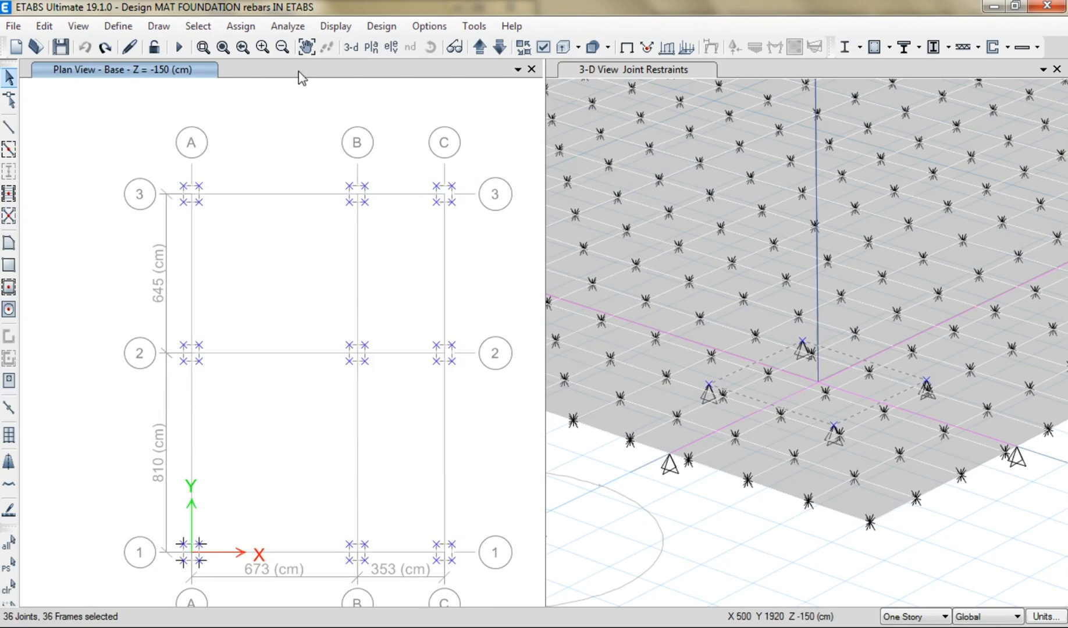
pyautogui.click(240, 26)
pyautogui.moveTo(259, 46)
pyautogui.click(605, 46)
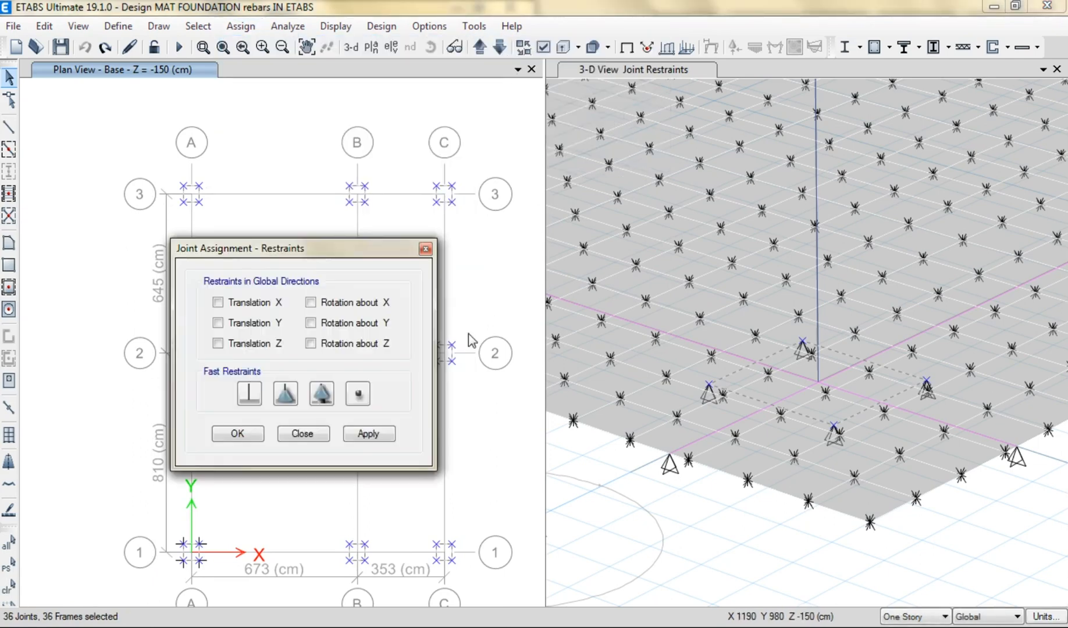
pyautogui.click(358, 394)
pyautogui.click(372, 434)
pyautogui.click(302, 434)
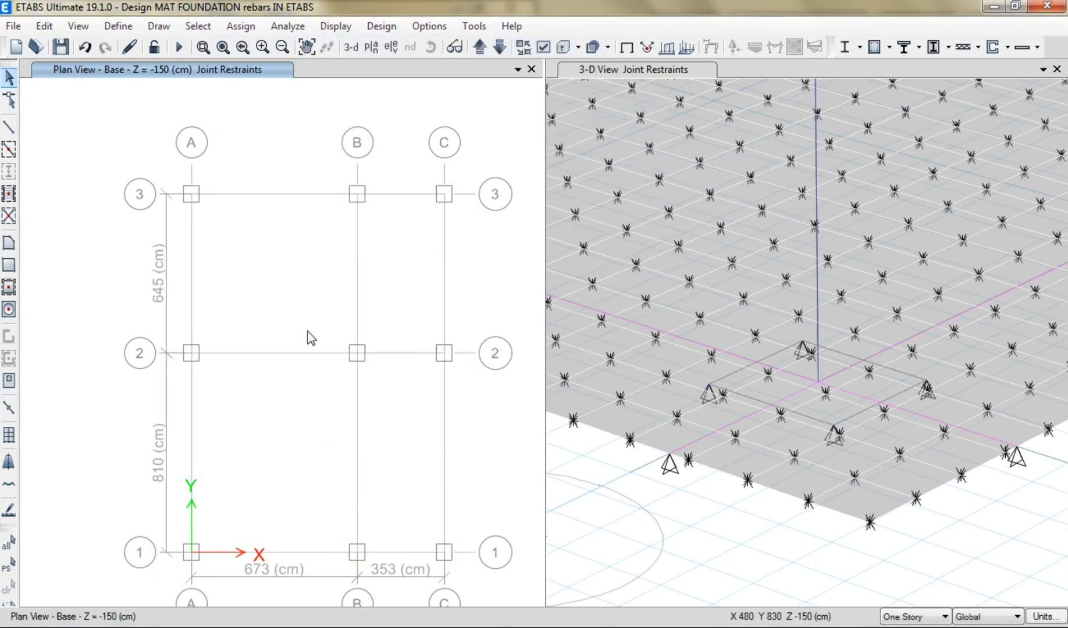
# Select strips CSA1 to CSA3 and CSB1 to CSB3 by unique name and show only them in the base plan
pyautogui.click(197, 26)
pyautogui.moveTo(232, 46)
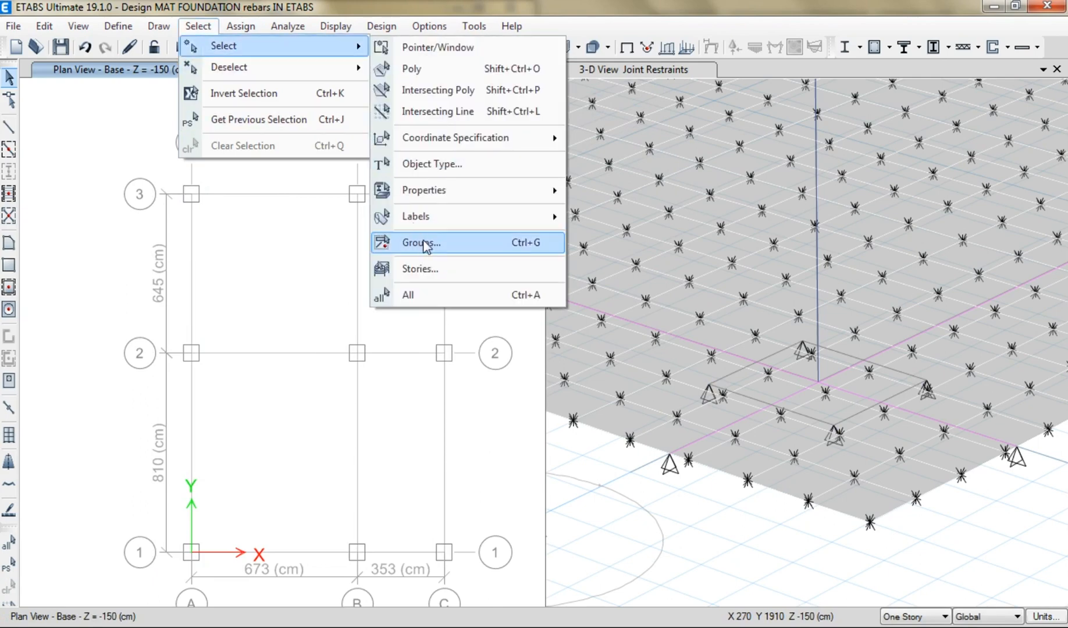
pyautogui.moveTo(451, 225)
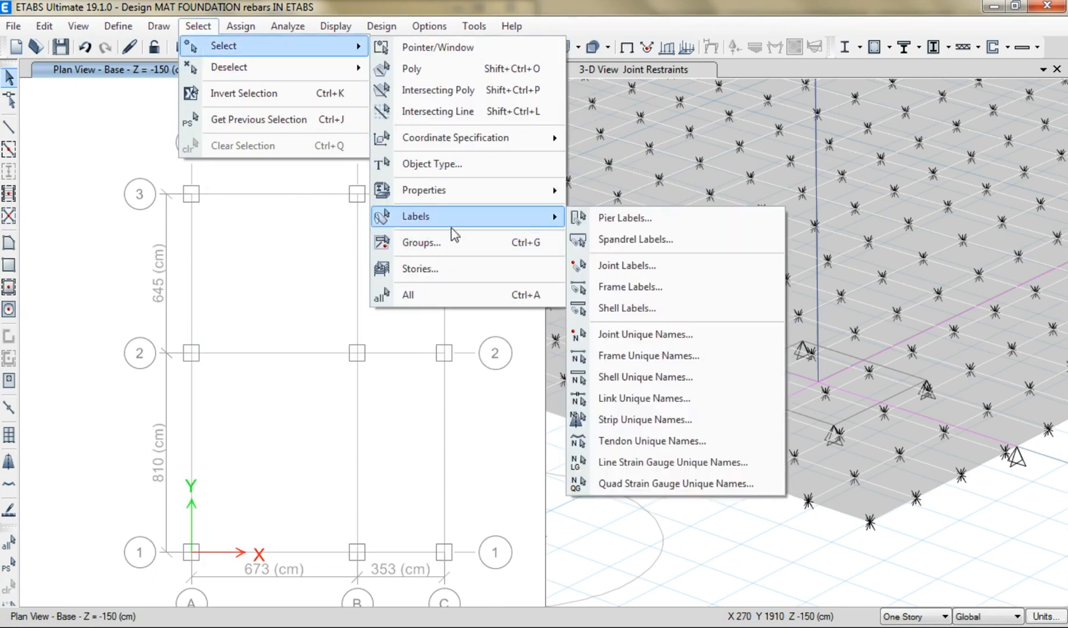
pyautogui.click(682, 425)
pyautogui.moveTo(806, 215); pyautogui.dragTo(825, 443)
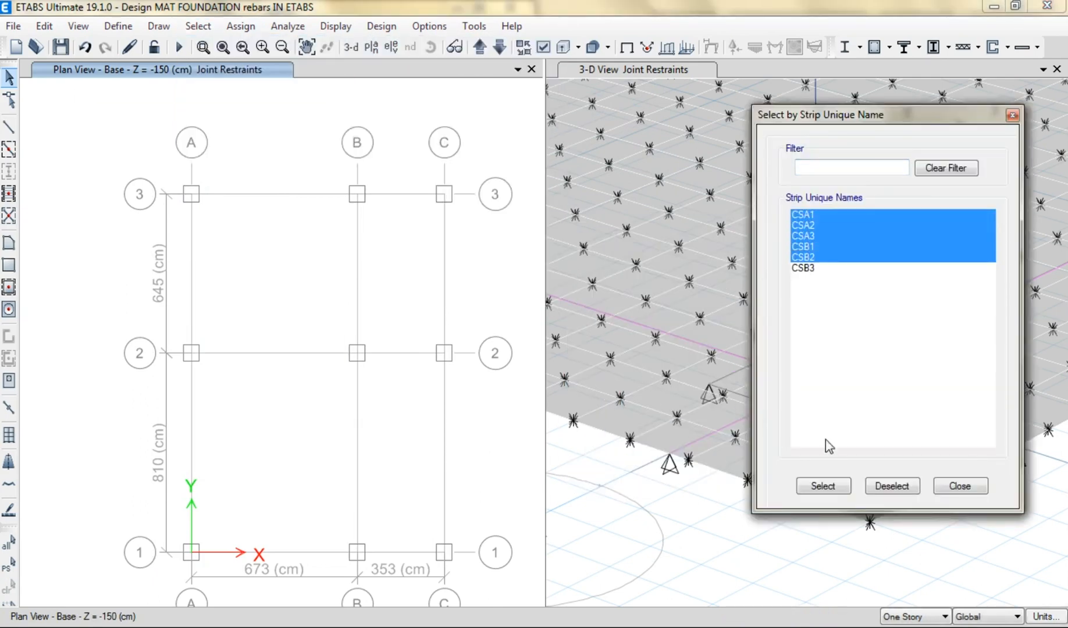
pyautogui.click(827, 487)
pyautogui.rightClick(507, 273)
pyautogui.click(534, 365)
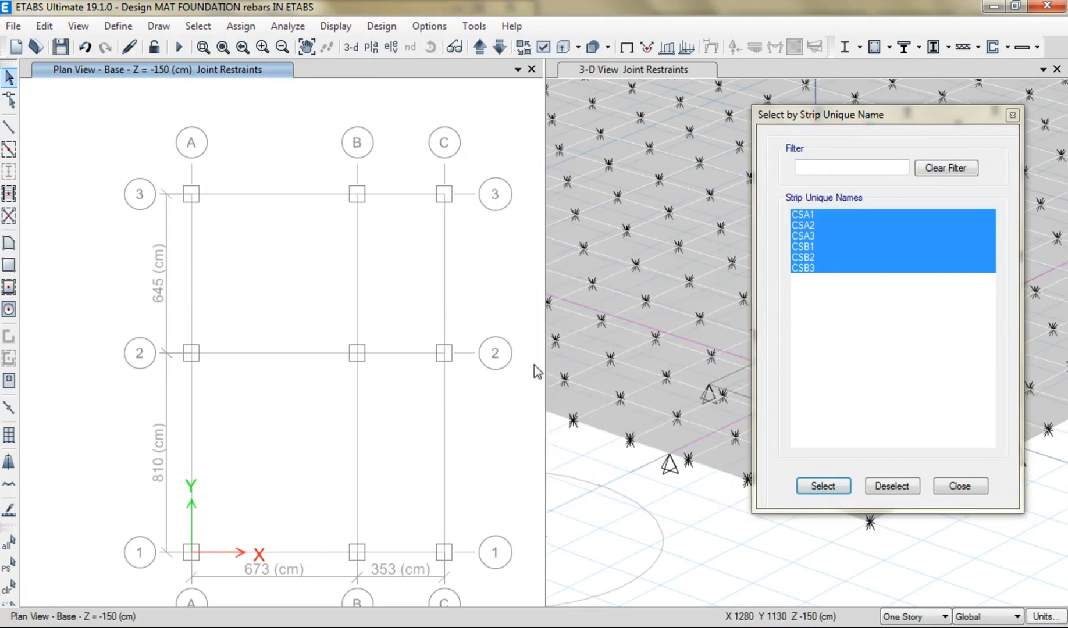
pyautogui.click(959, 487)
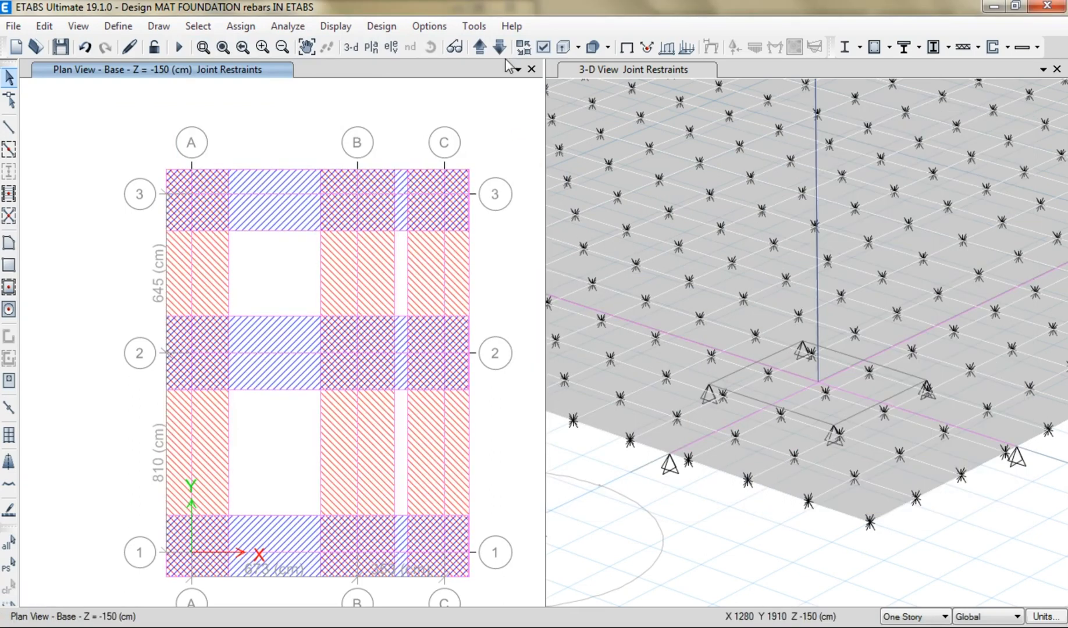
# Turn off the width display of the design strip objects in the base plan view
pyautogui.click(543, 47)
pyautogui.click(469, 55)
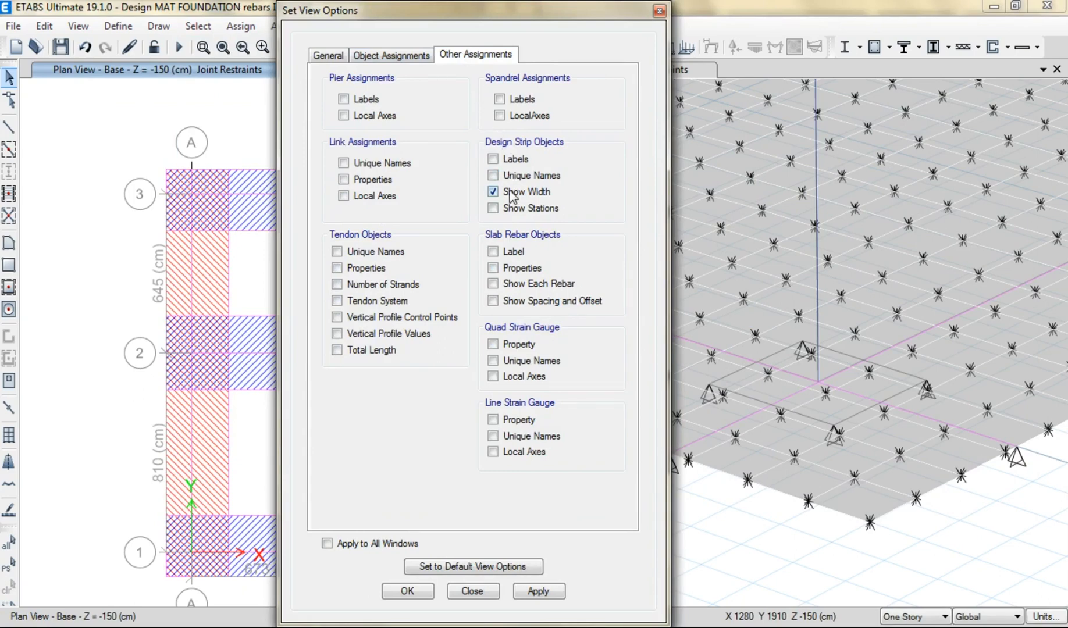
pyautogui.click(538, 592)
pyautogui.click(472, 591)
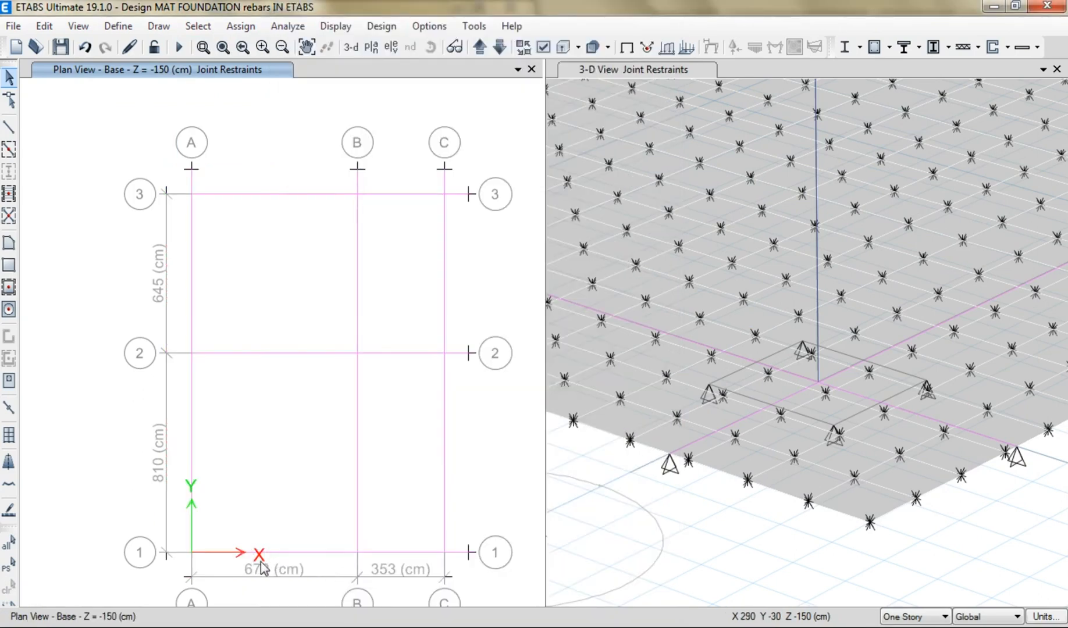
# Select the twelve end joints of the design strips on grids A to C and 1 to 3, and remove all their restraints
pyautogui.click(192, 578)
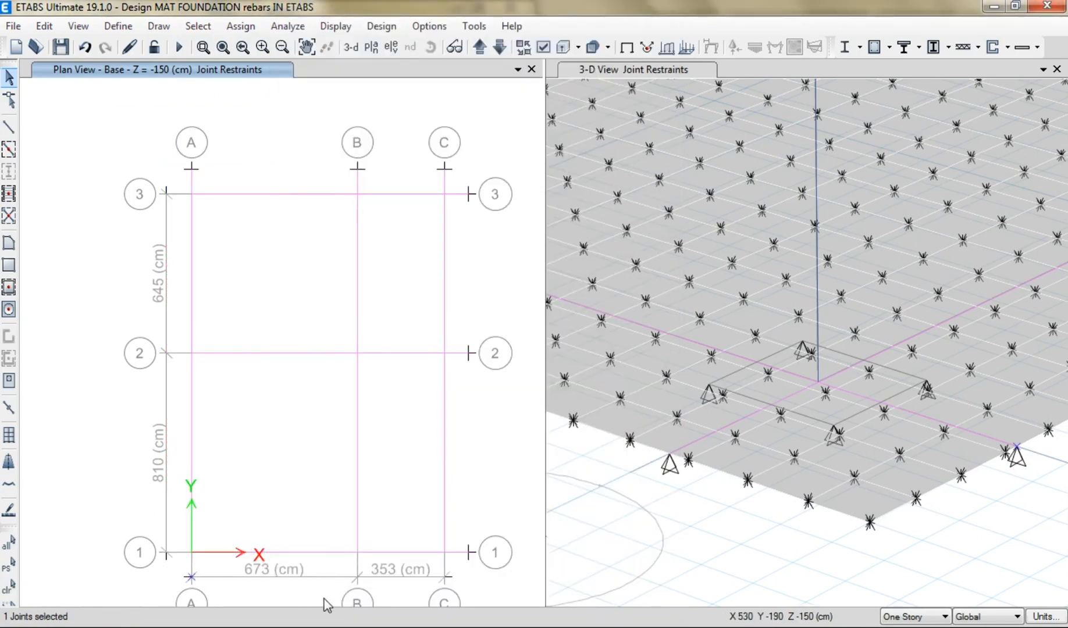
pyautogui.click(358, 578)
pyautogui.click(445, 577)
pyautogui.click(469, 353)
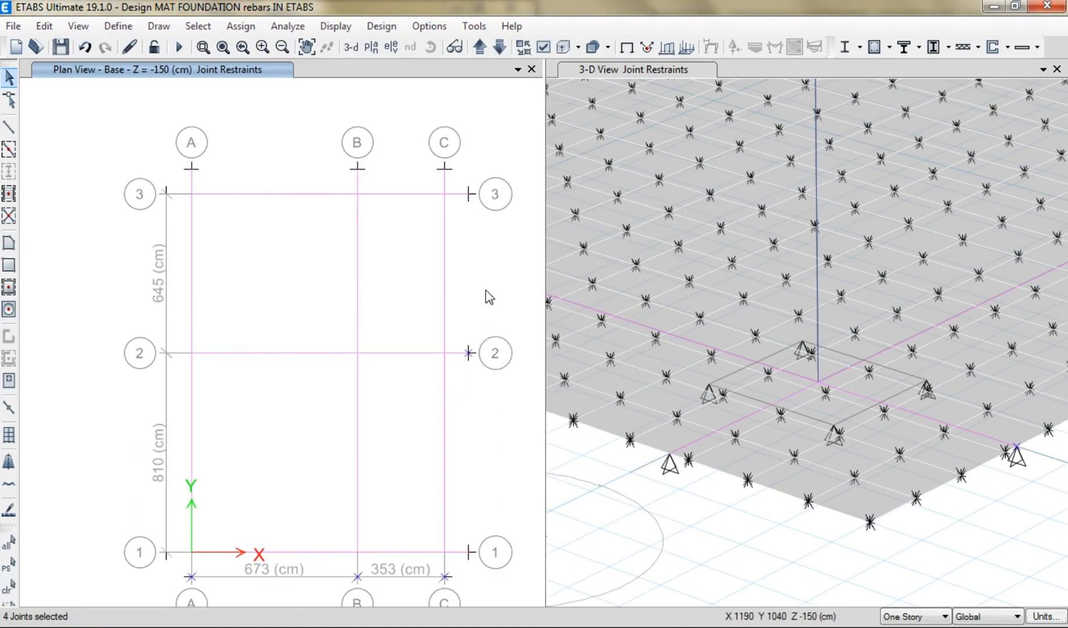
pyautogui.click(472, 552)
pyautogui.click(469, 194)
pyautogui.click(444, 168)
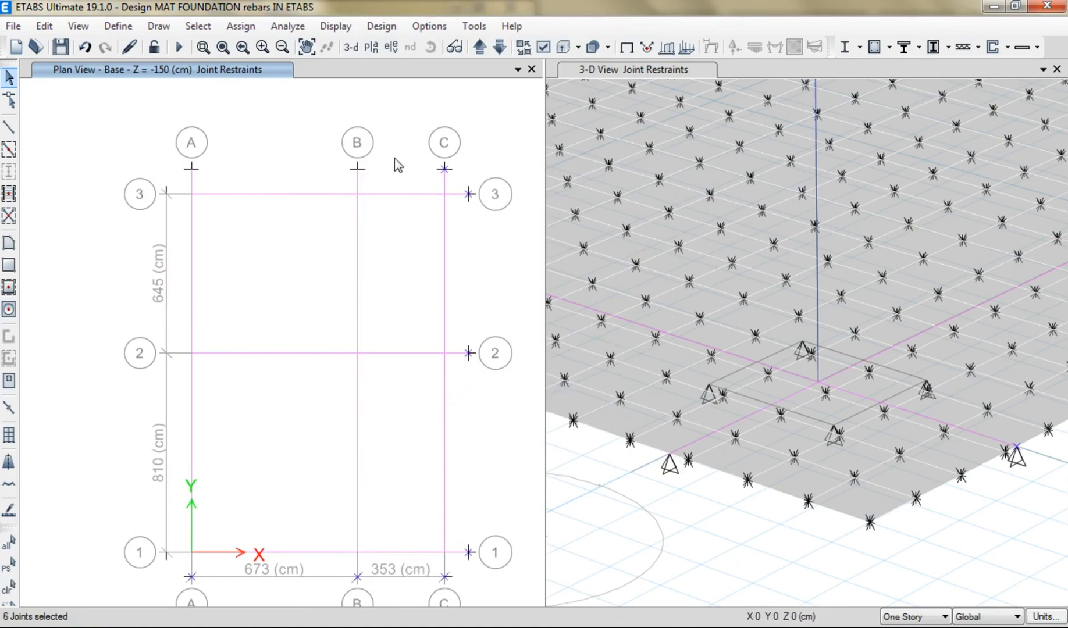
pyautogui.click(356, 167)
pyautogui.click(191, 168)
pyautogui.click(166, 193)
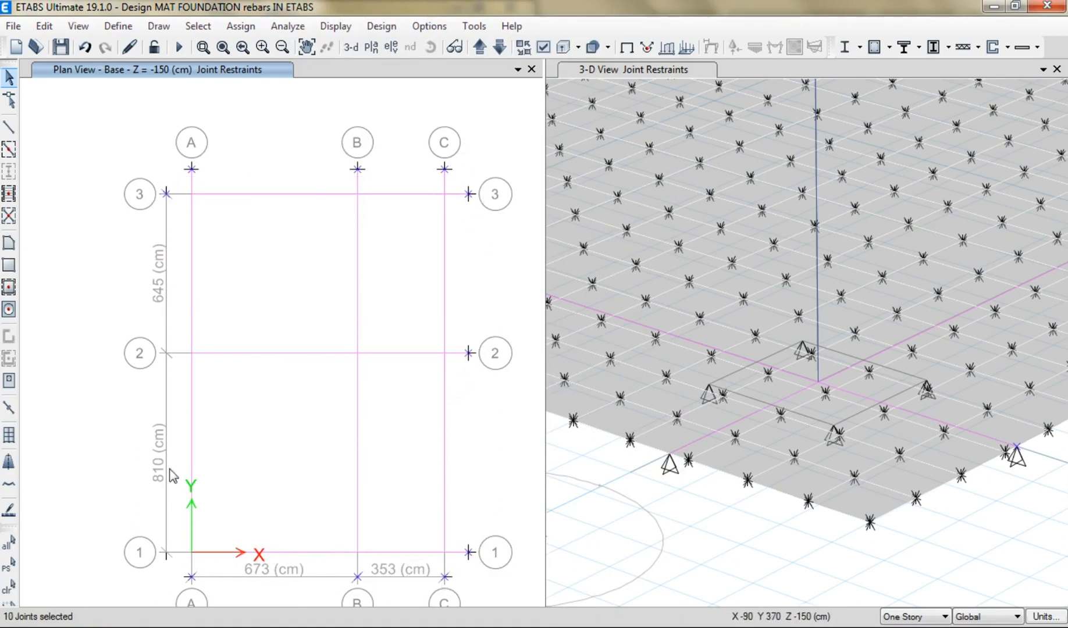
pyautogui.click(167, 552)
pyautogui.moveTo(171, 552); pyautogui.dragTo(170, 549)
pyautogui.moveTo(157, 384); pyautogui.dragTo(181, 330)
pyautogui.click(241, 26)
pyautogui.moveTo(262, 46)
pyautogui.click(508, 48)
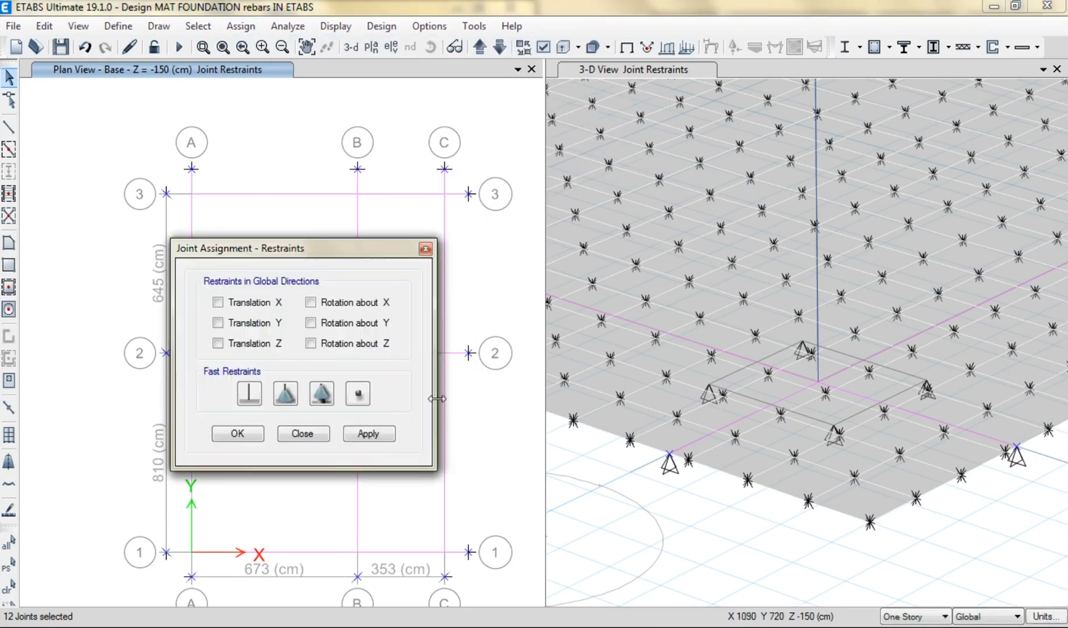
pyautogui.click(391, 436)
pyautogui.click(302, 434)
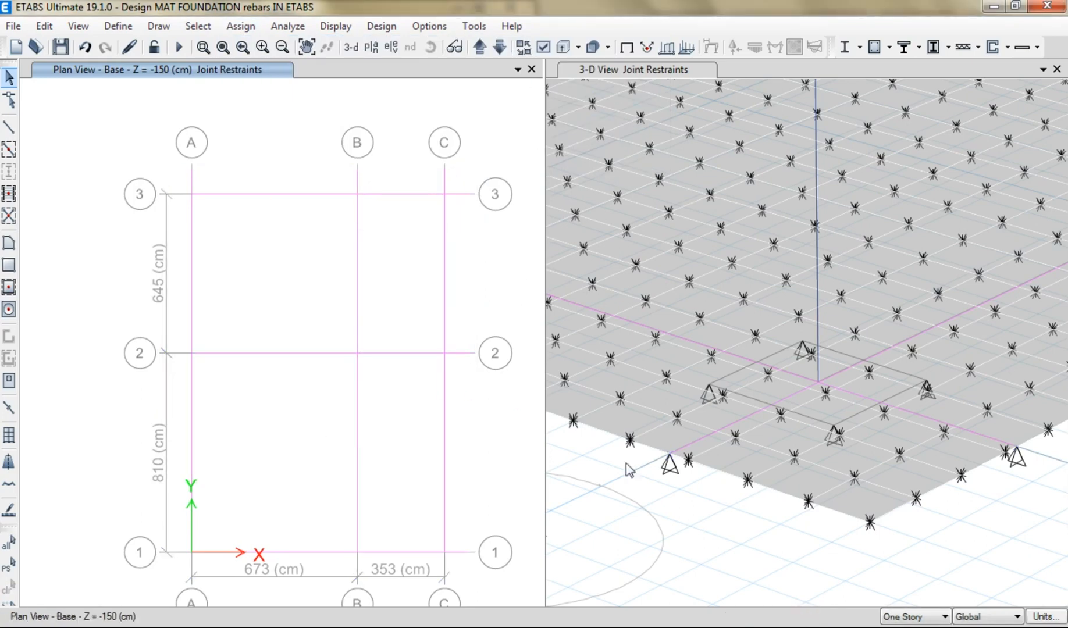
pyautogui.click(666, 518)
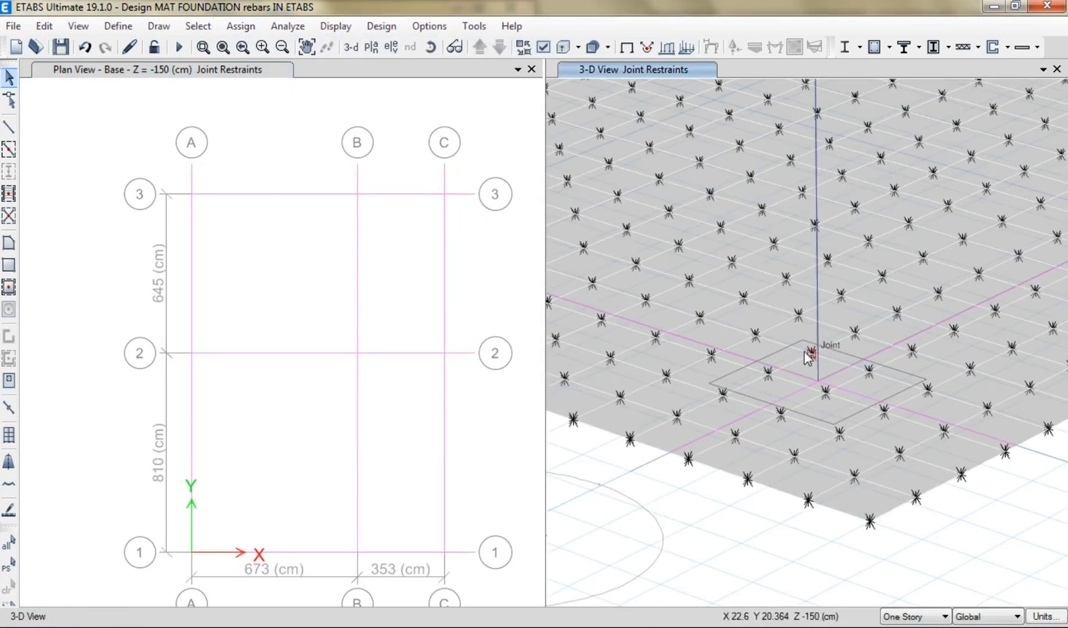
# Show all objects again in the base plan view and save the model
pyautogui.rightClick(350, 113)
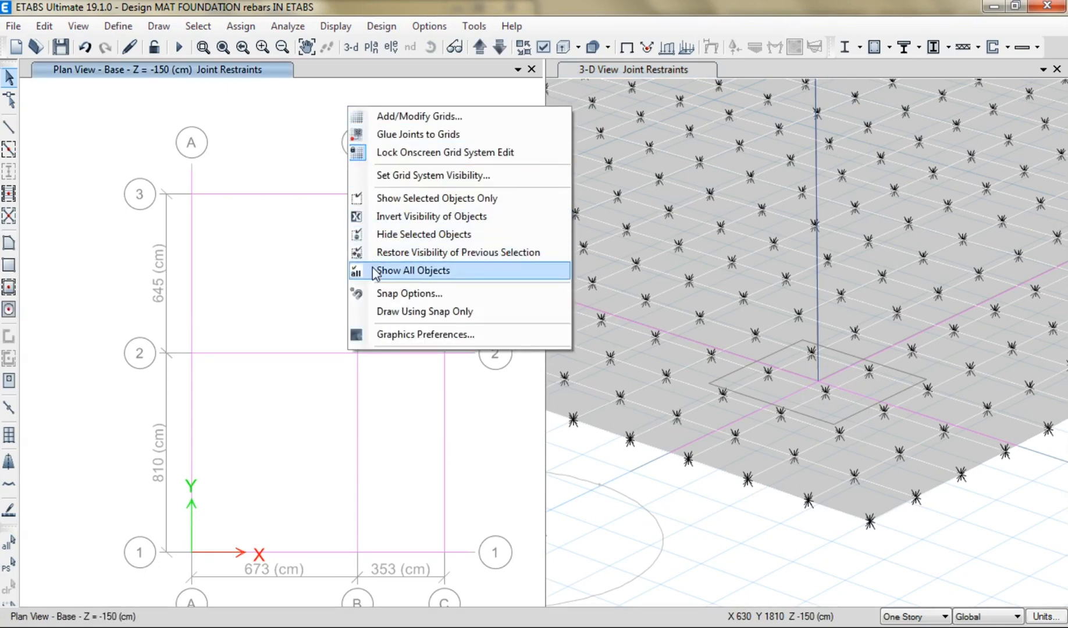
pyautogui.click(396, 269)
pyautogui.click(61, 47)
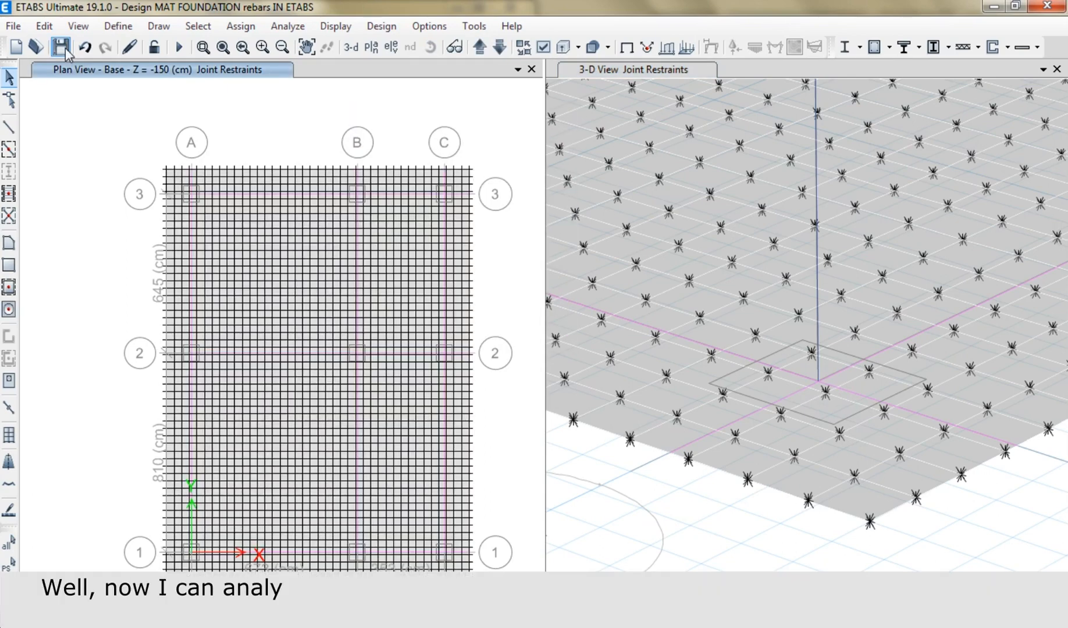
# Run the analysis of the whole structure with its foundation, and run the concrete slab design in the 3-D view
pyautogui.click(593, 474)
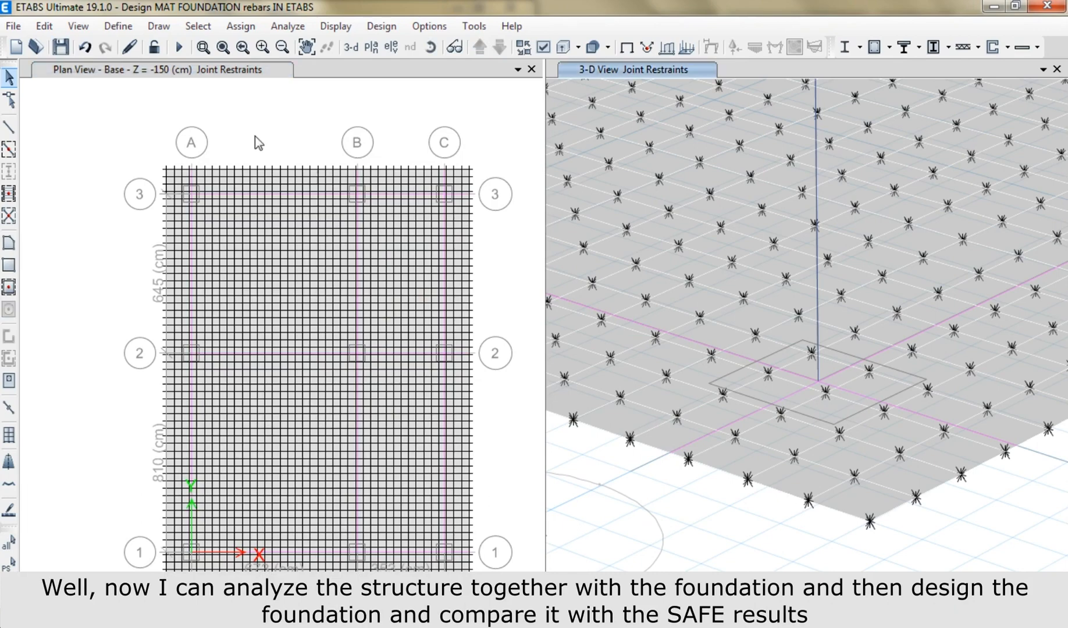
pyautogui.click(222, 47)
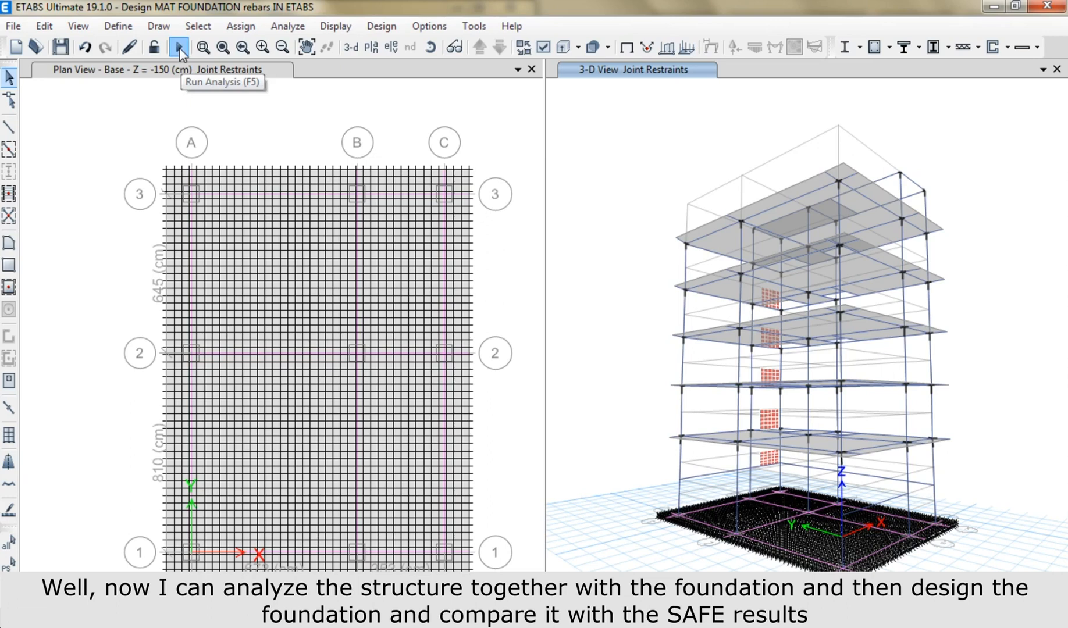
pyautogui.click(180, 47)
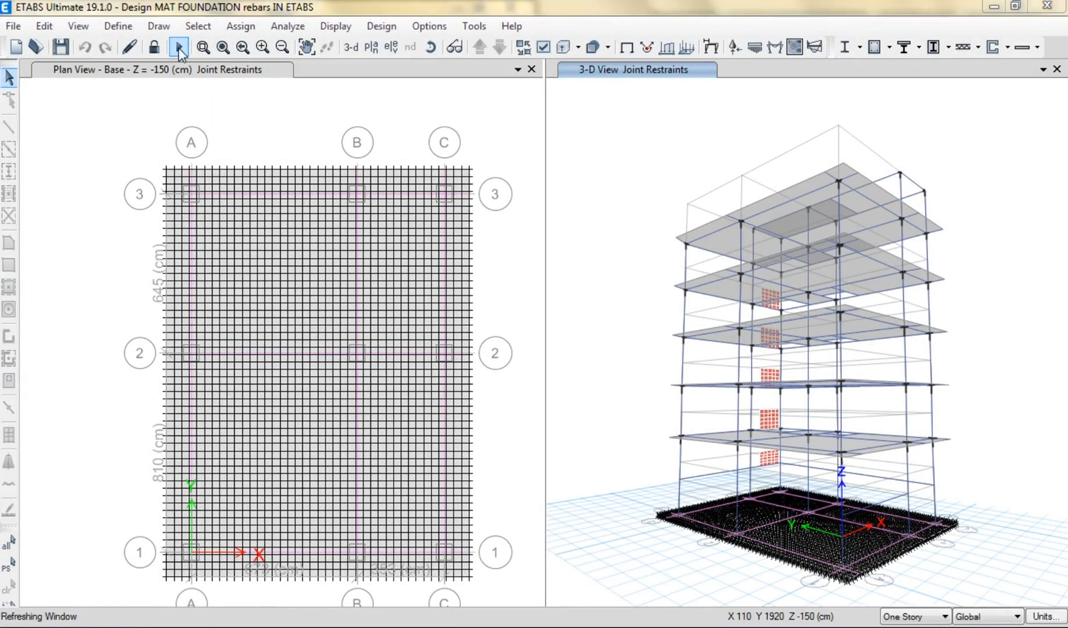
pyautogui.click(1022, 49)
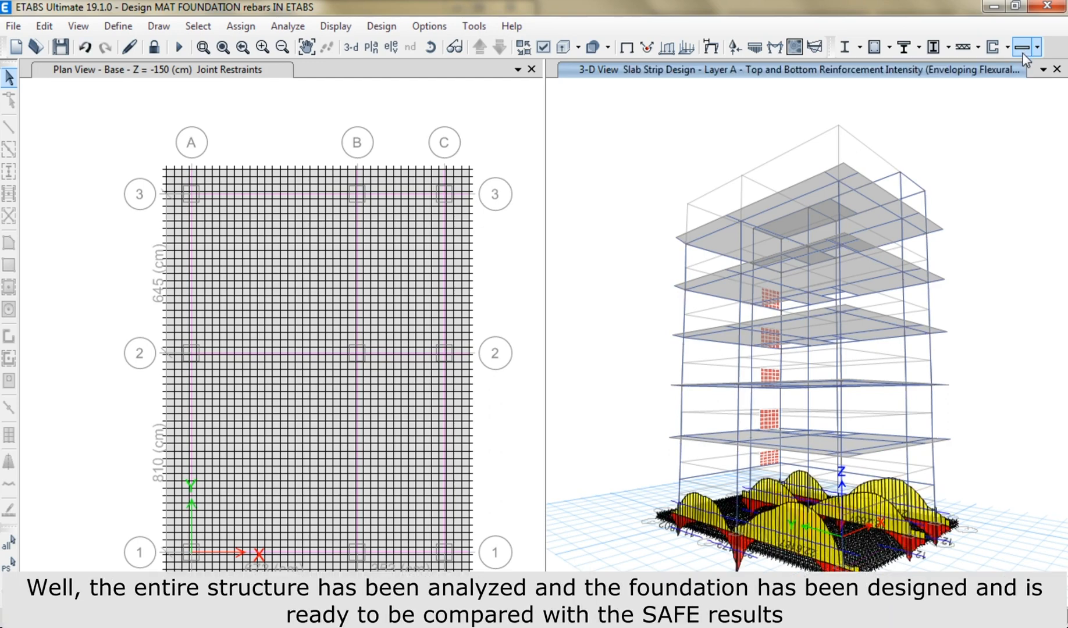
# Display the soil pressure in the base plan view for the PRESSURE combo's Min, range -1.5 to -1.45 kgf/cm², and show the slab punching check
pyautogui.click(396, 128)
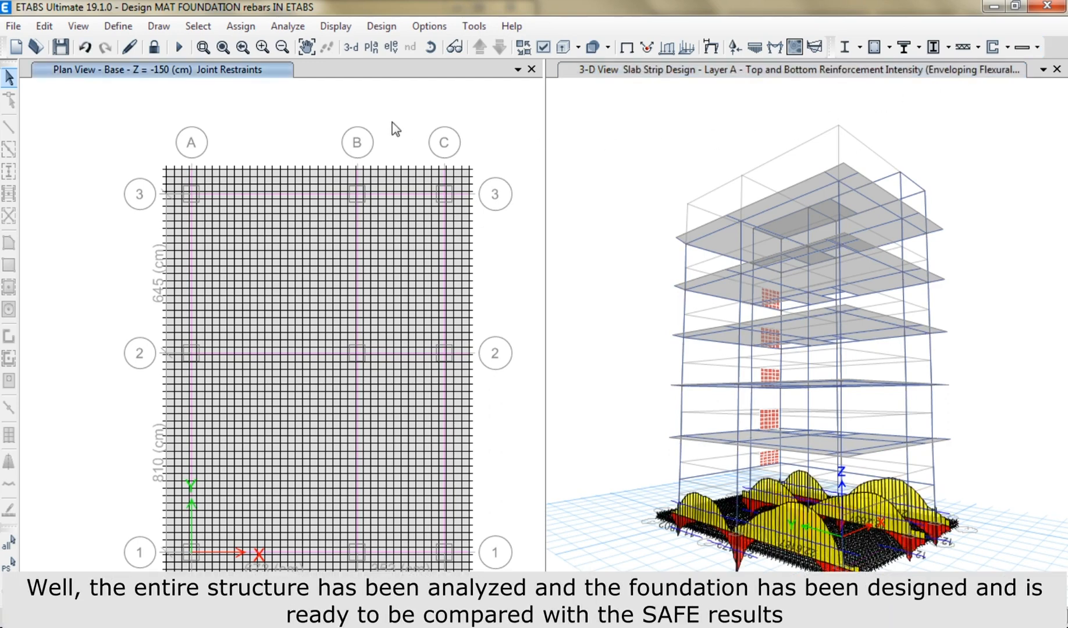
pyautogui.click(755, 48)
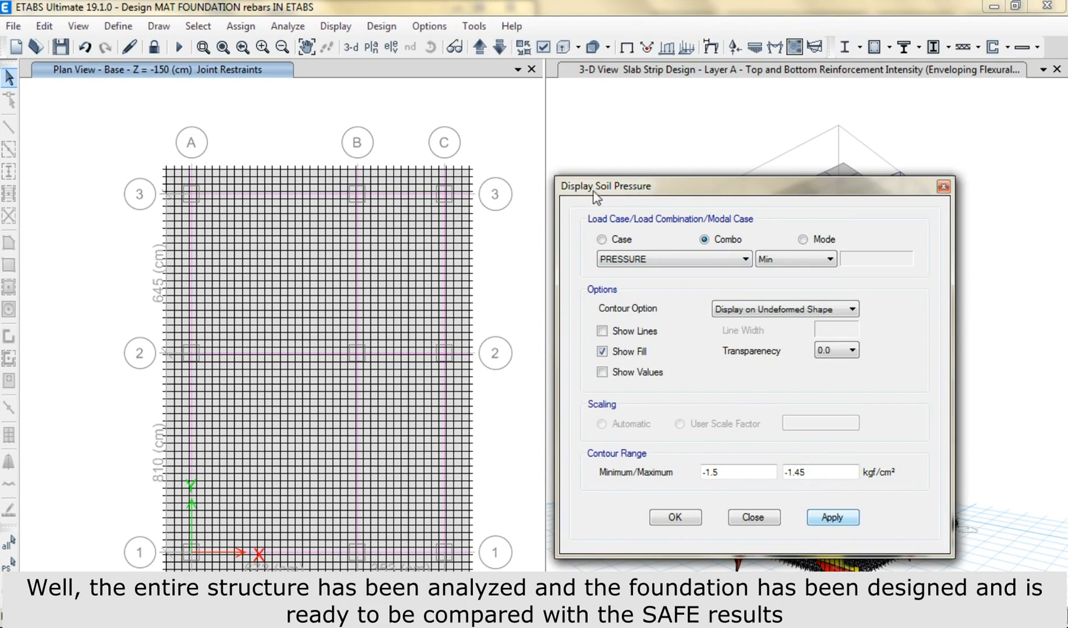
pyautogui.press('Return')
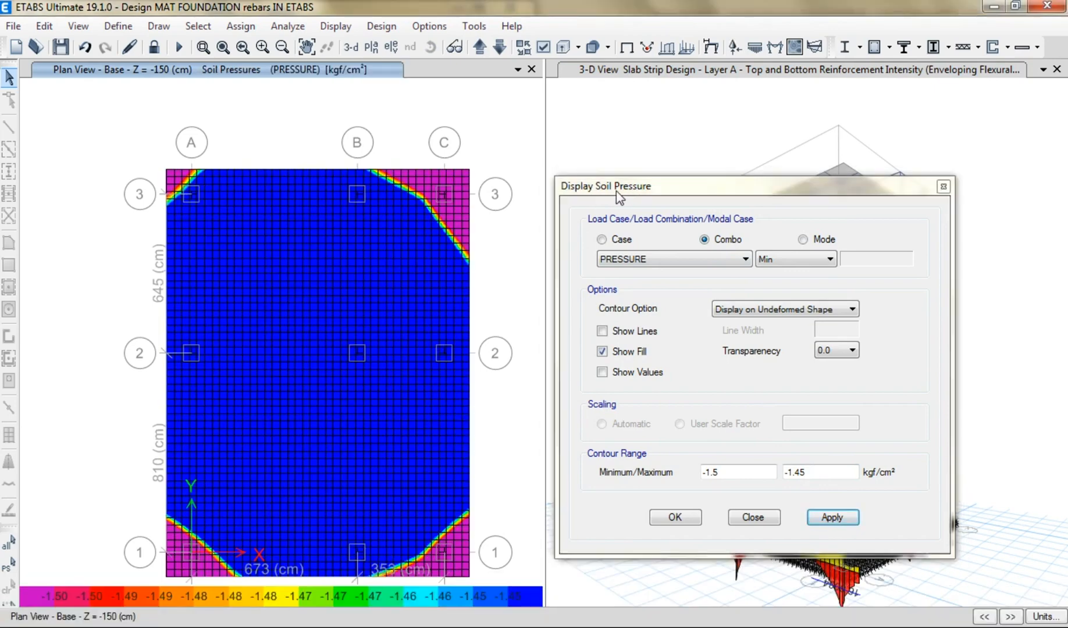
pyautogui.click(944, 186)
pyautogui.click(1036, 48)
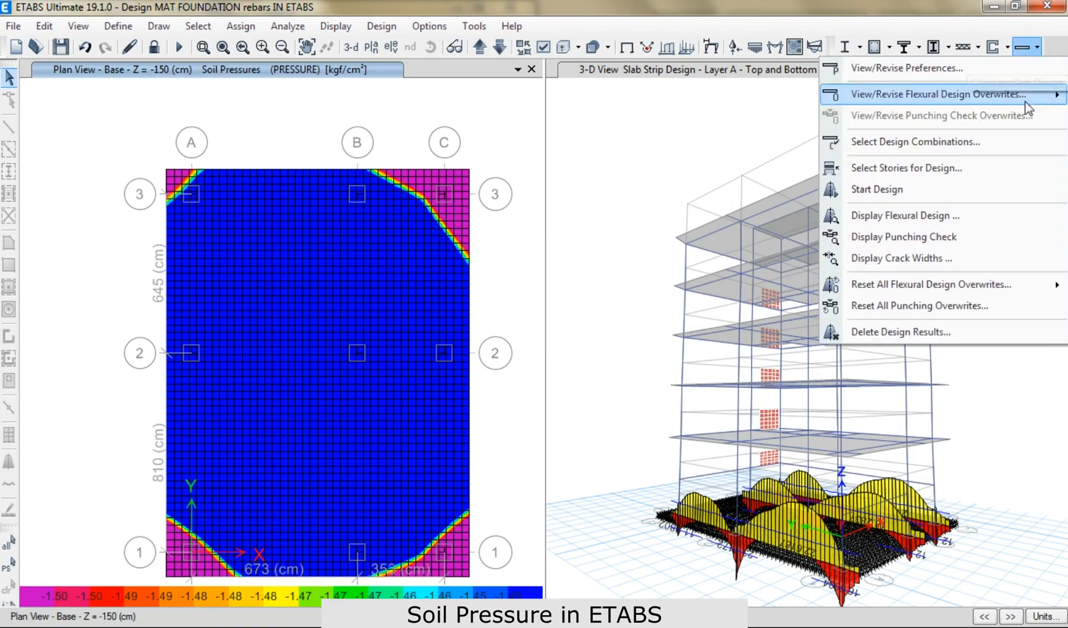
pyautogui.click(979, 236)
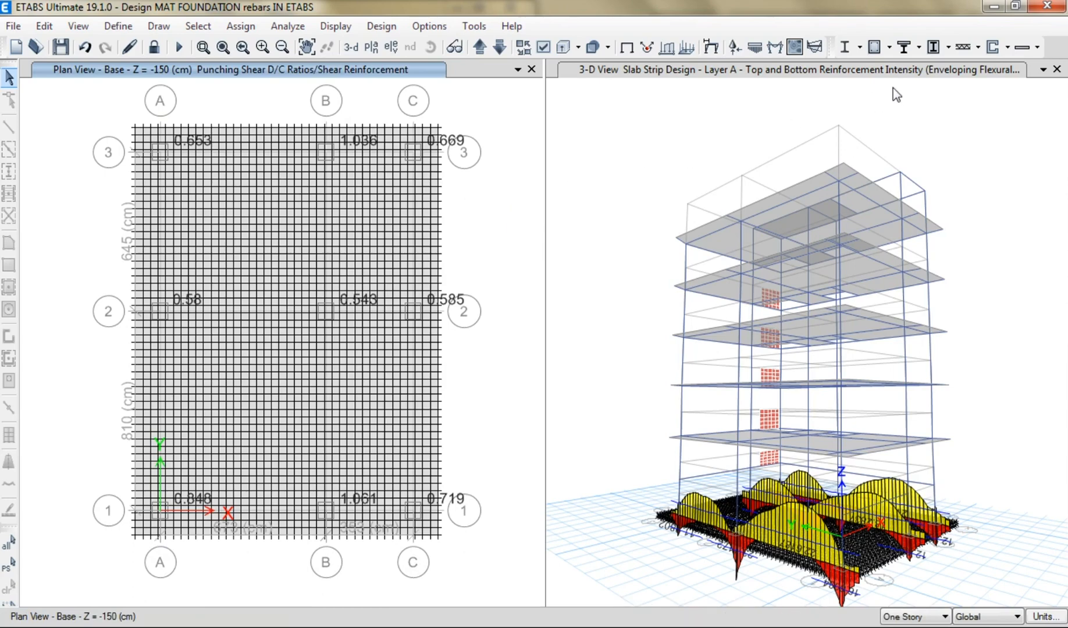
# Set the flexural slab design display to Strip Based for Layers A and B with minimum reinforcing imposed
pyautogui.click(1037, 47)
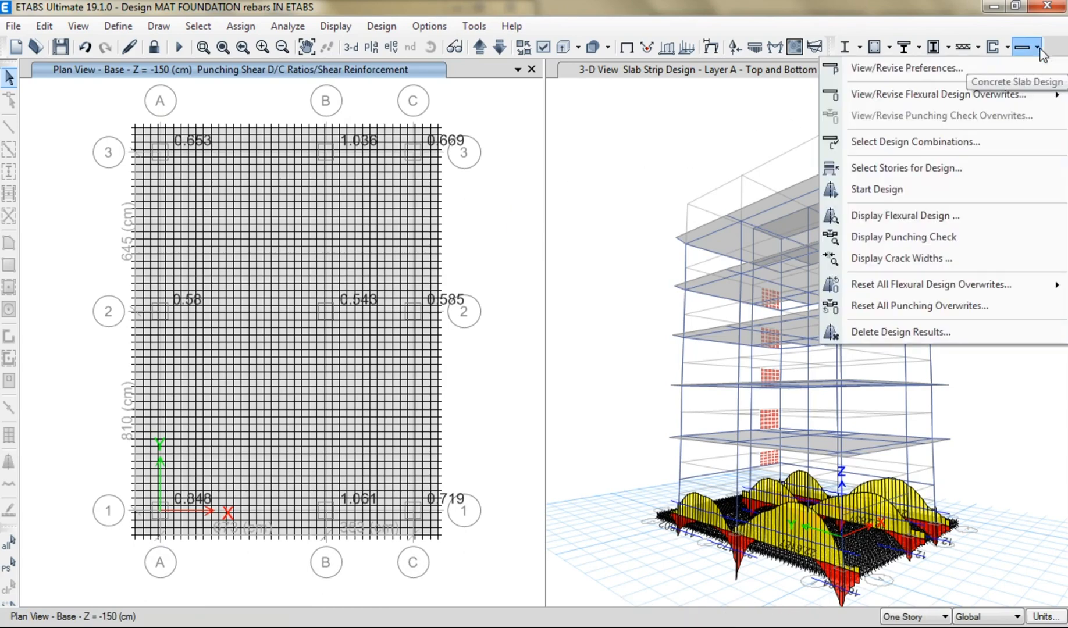
pyautogui.click(952, 218)
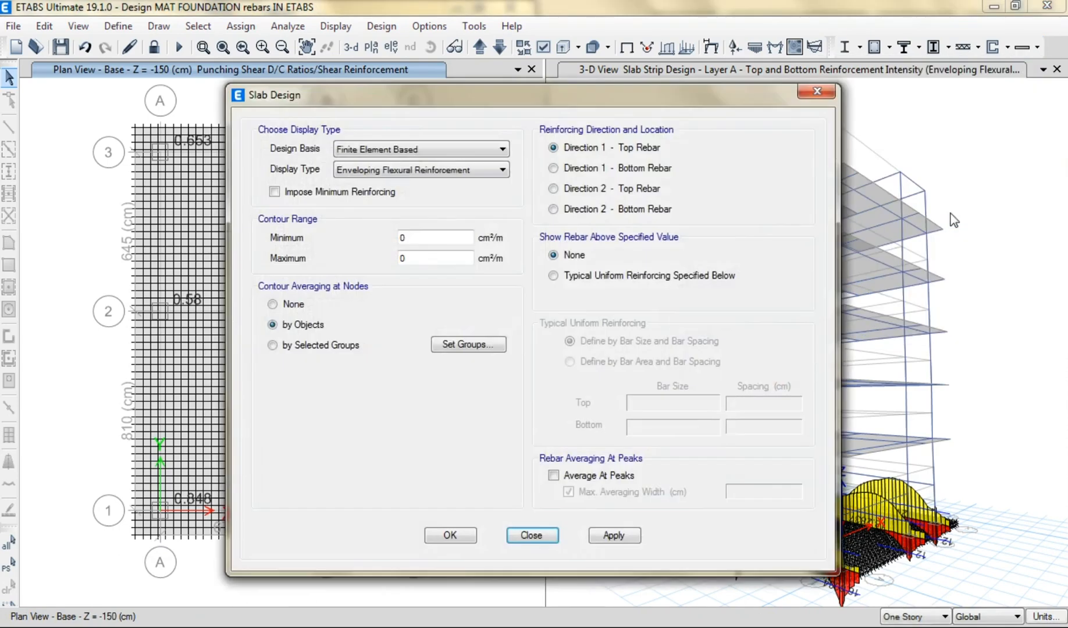
pyautogui.click(417, 149)
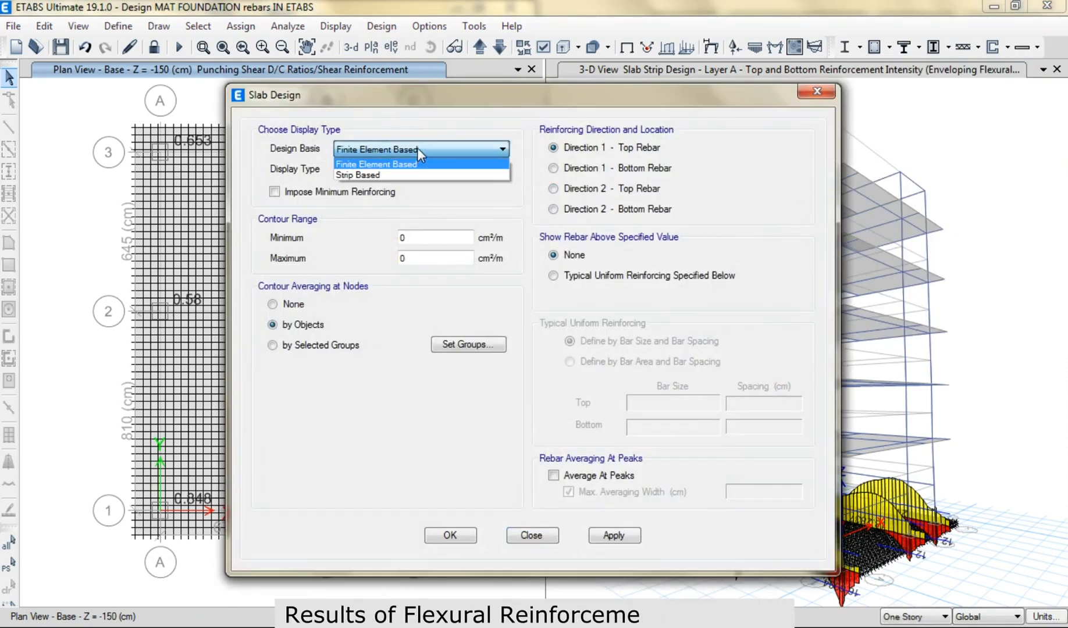
pyautogui.click(411, 176)
pyautogui.click(572, 172)
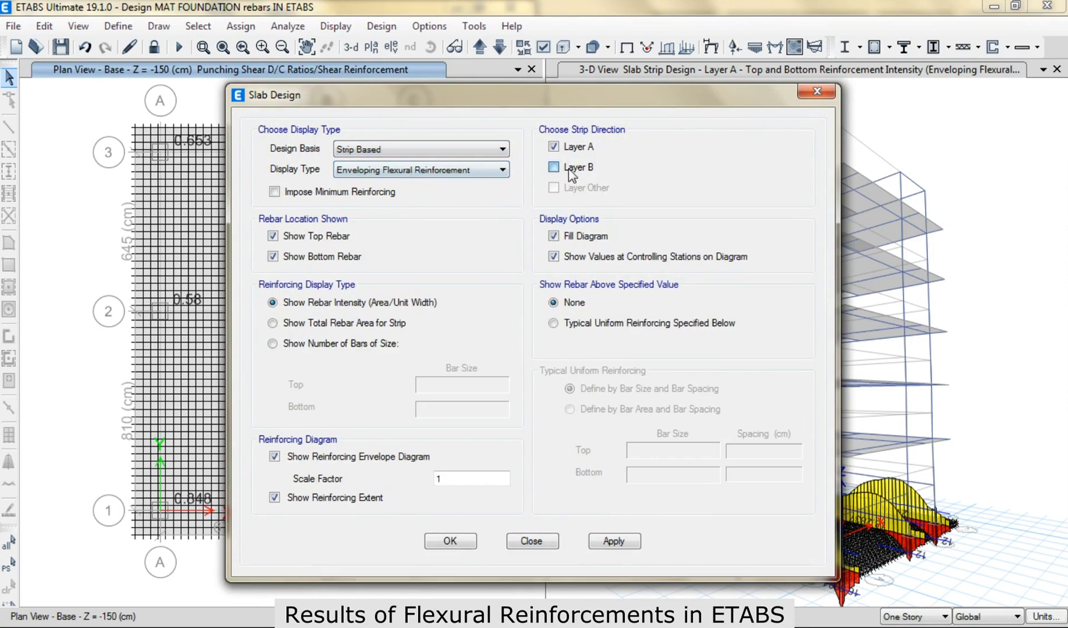
pyautogui.moveTo(560, 102); pyautogui.dragTo(816, 105)
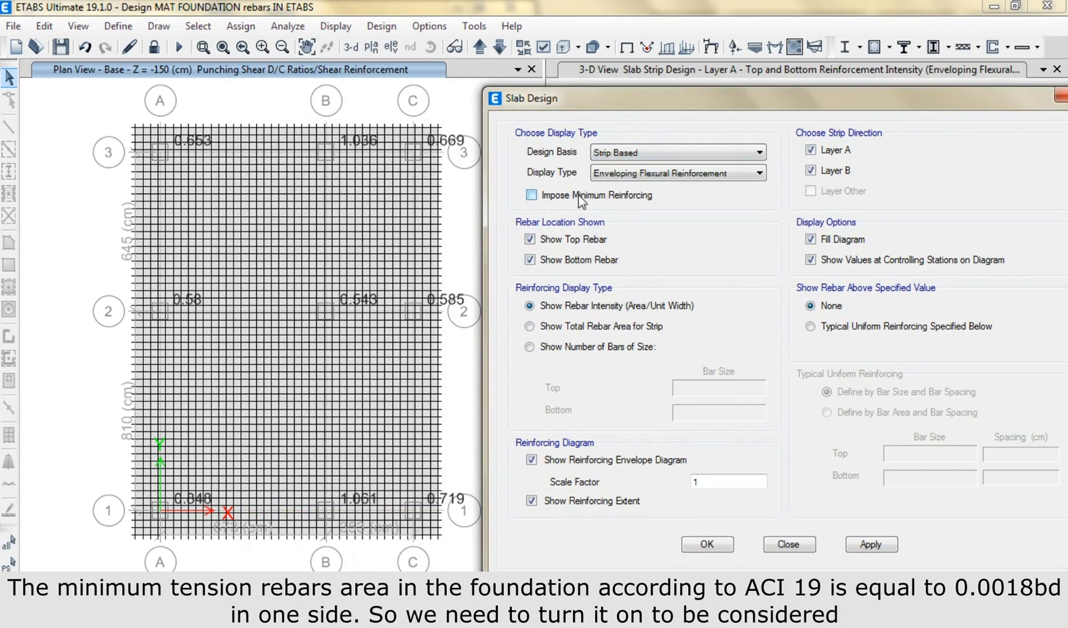
pyautogui.moveTo(616, 99); pyautogui.dragTo(511, 69)
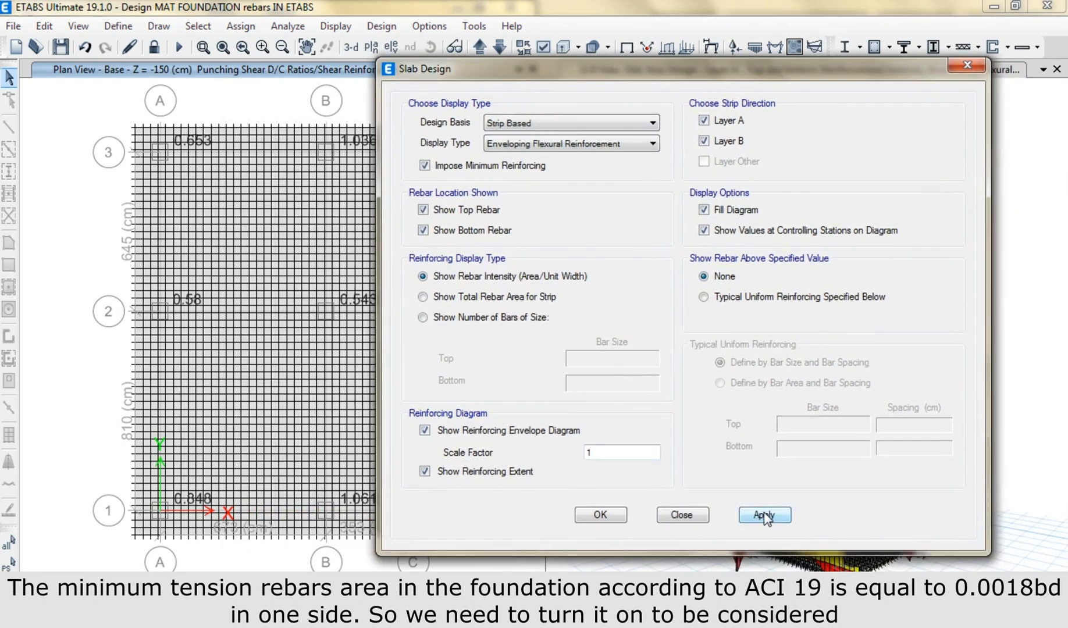
# Show only rebar above a typical uniform reinforcing of bar size 18 at 20 cm spacing for both top and bottom
pyautogui.click(735, 298)
pyautogui.click(798, 425)
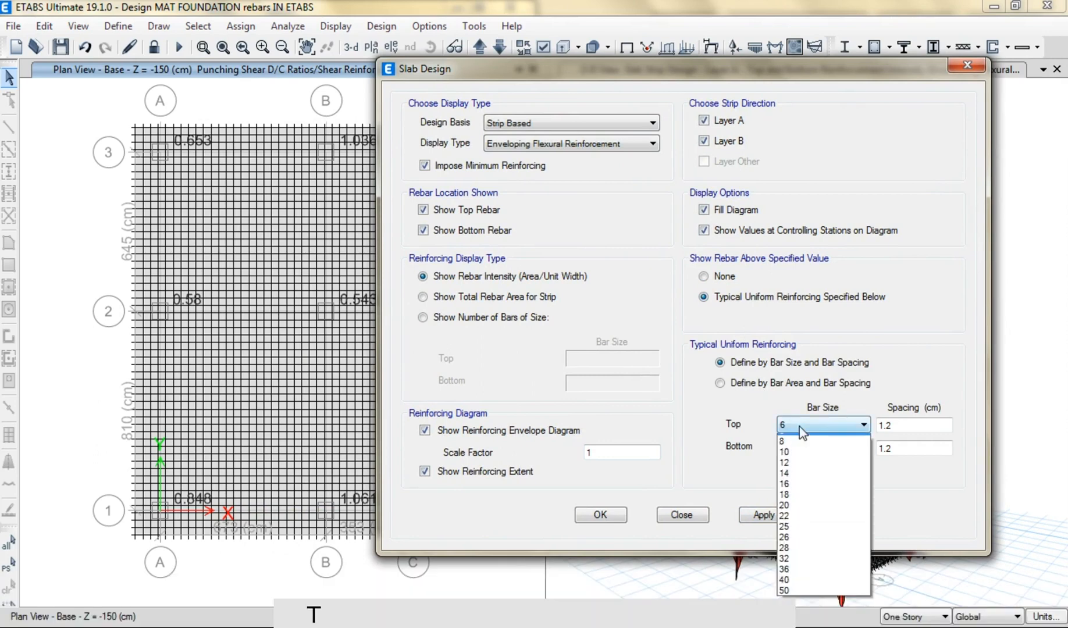
pyautogui.click(806, 503)
pyautogui.click(803, 448)
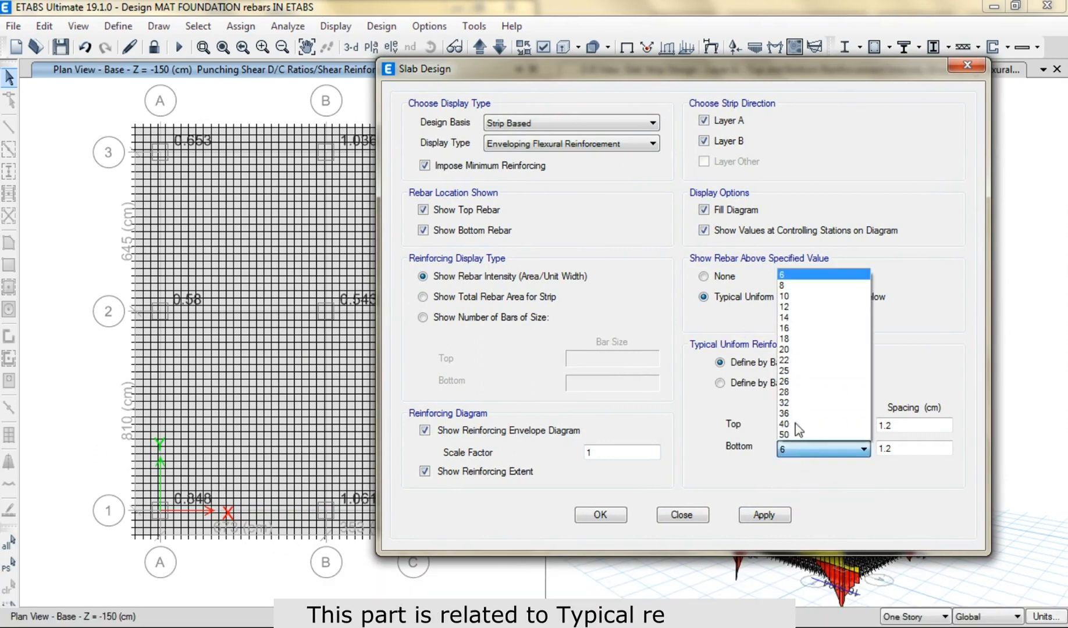
pyautogui.click(802, 338)
pyautogui.moveTo(905, 428); pyautogui.dragTo(845, 423)
pyautogui.write('20')
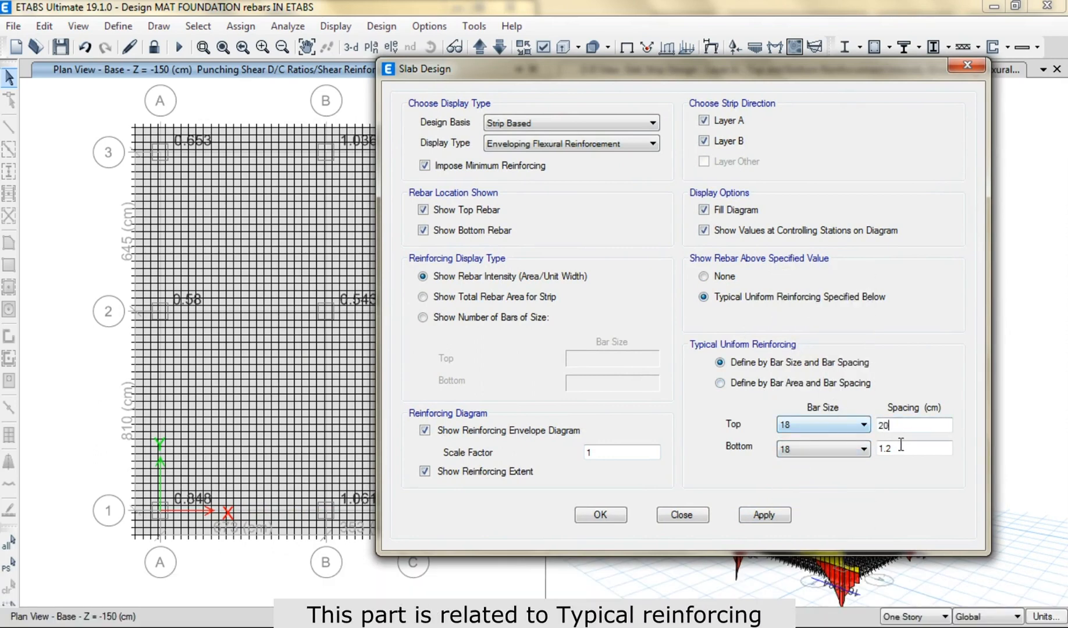
pyautogui.press('Tab')
pyautogui.press('Tab')
pyautogui.write('2')
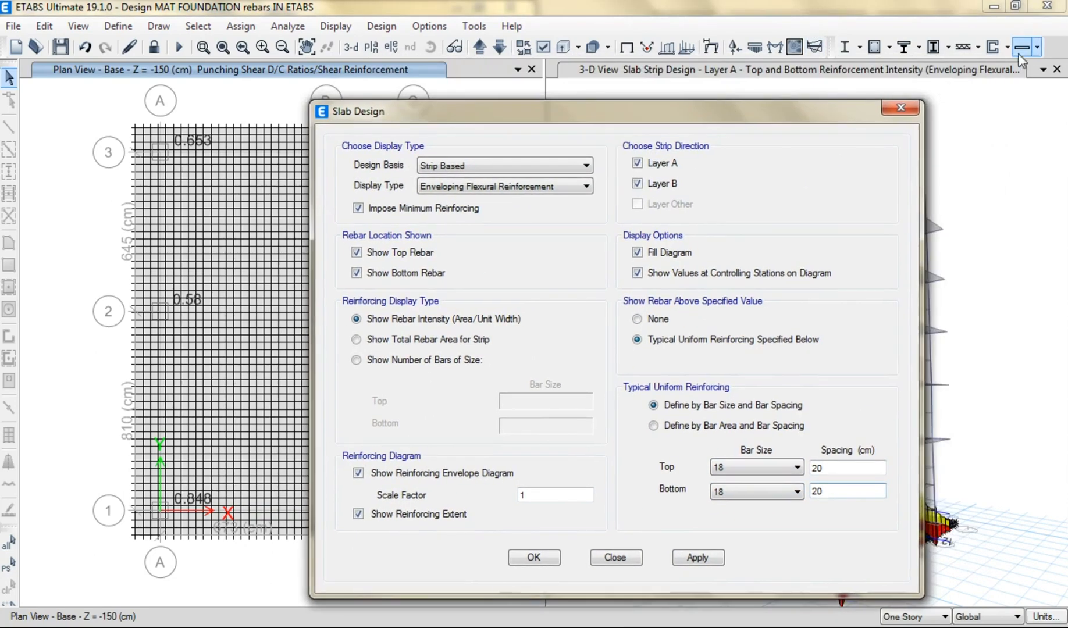
# Check the minimum cover and preferred bar size in the concrete slab design preferences, leaving them unchanged
pyautogui.click(1039, 48)
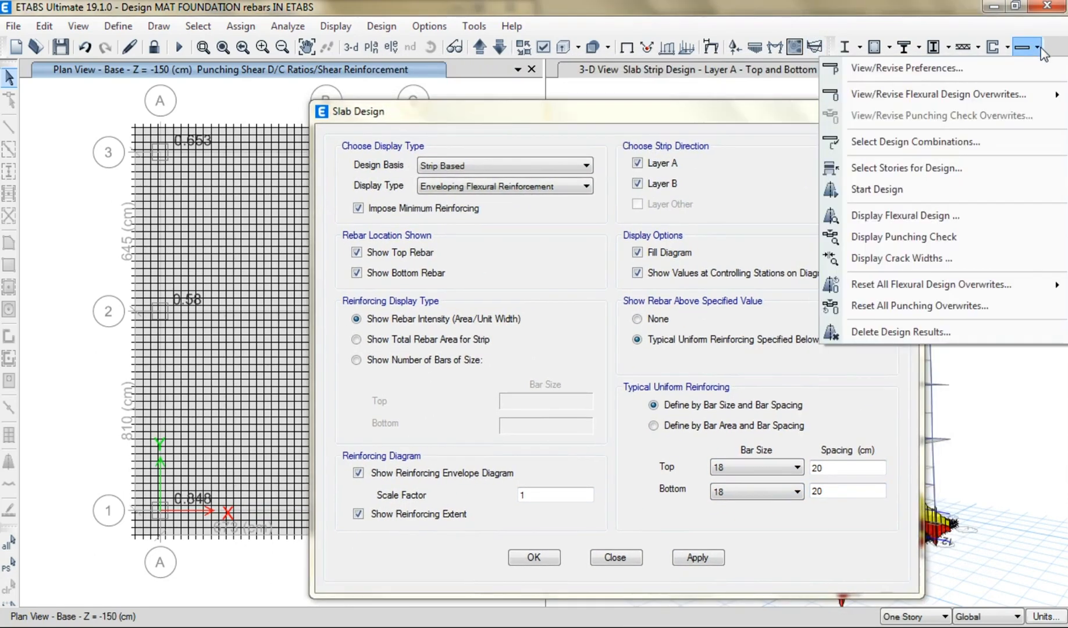
pyautogui.click(987, 67)
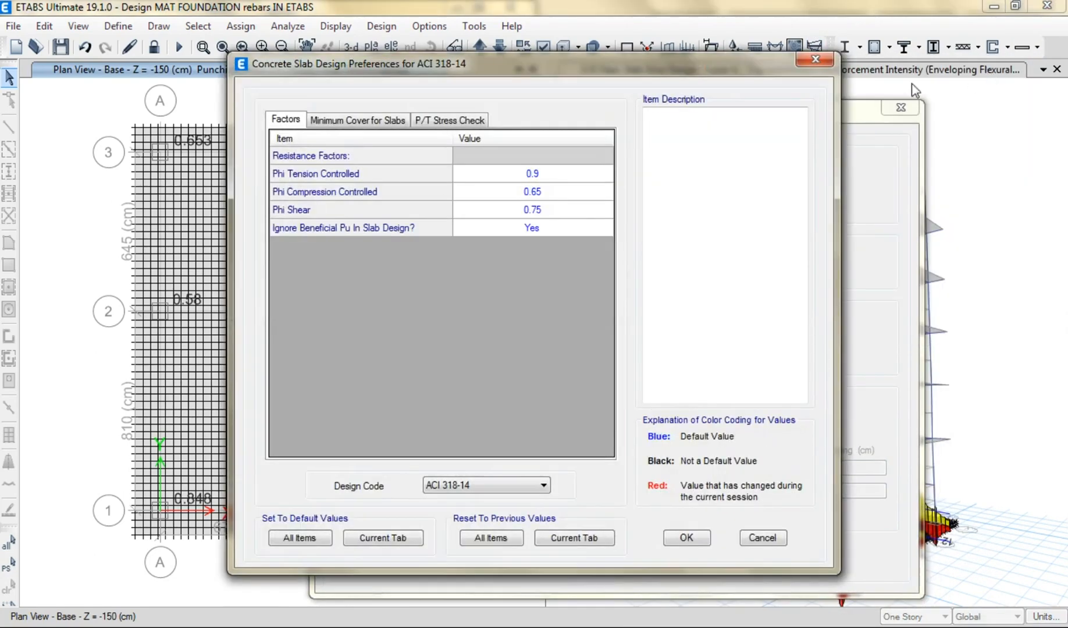
pyautogui.click(349, 120)
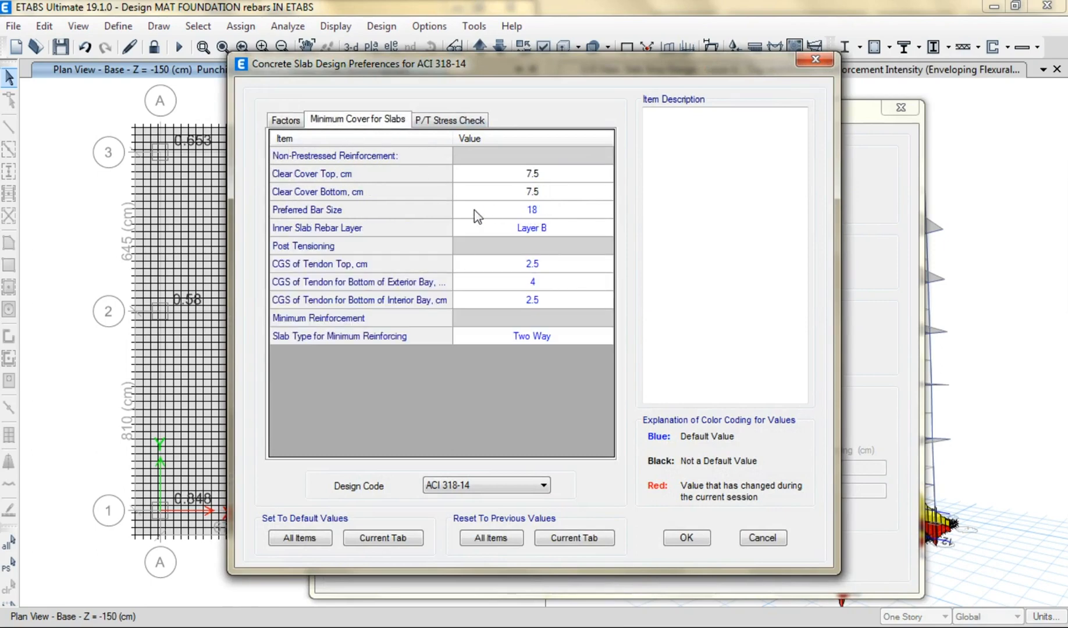
pyautogui.moveTo(592, 70); pyautogui.dragTo(389, 56)
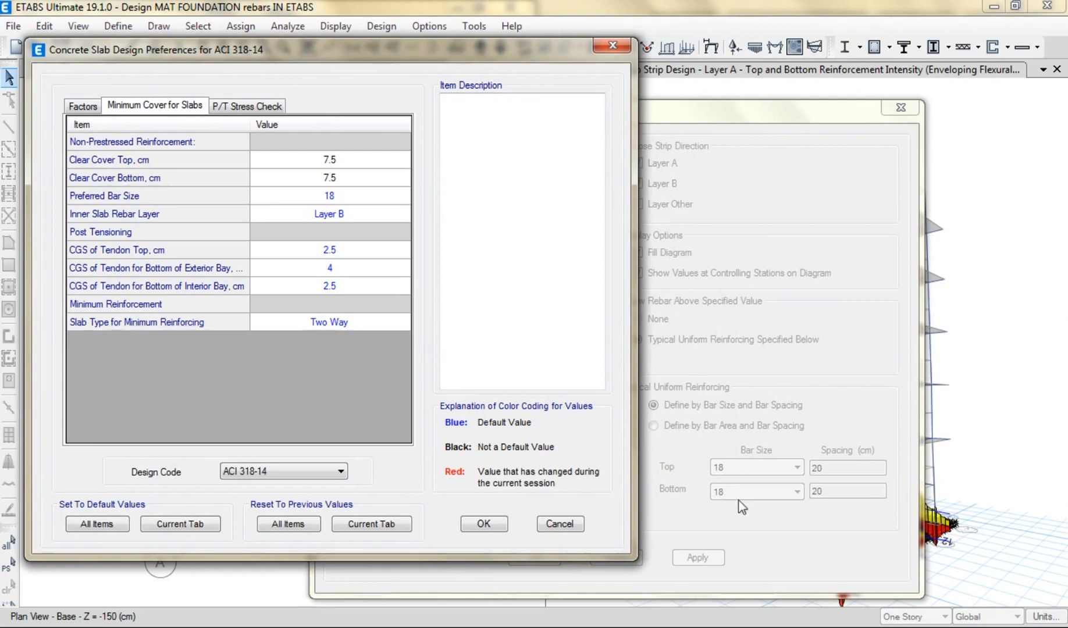
pyautogui.click(574, 523)
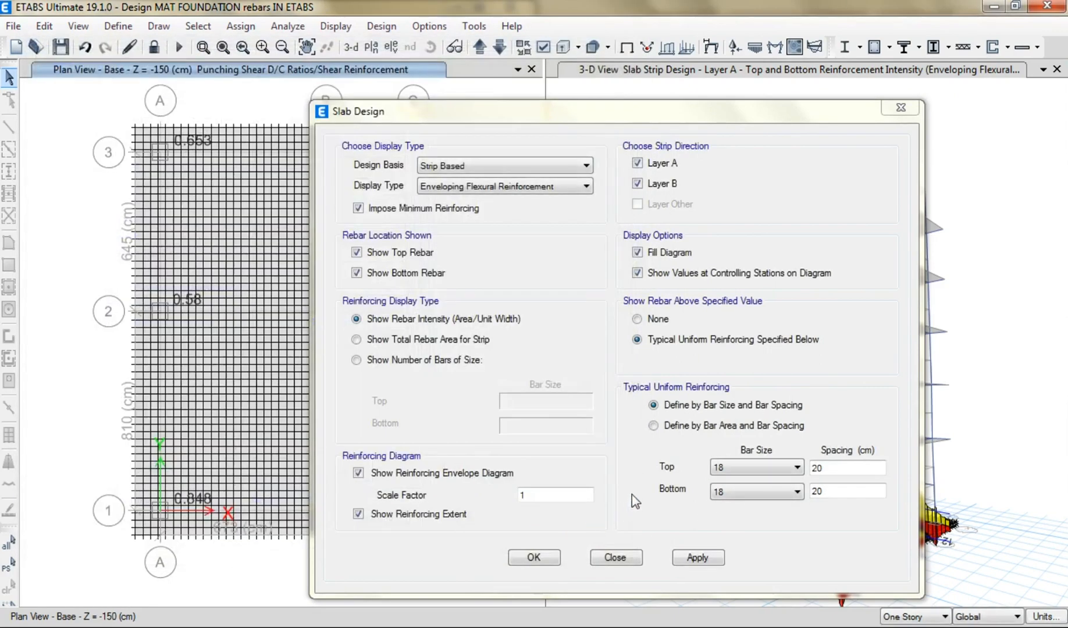
# Display the additional reinforcement as number of bars of size 20 for top and bottom in the base plan view
pyautogui.click(418, 362)
pyautogui.click(530, 405)
pyautogui.click(523, 490)
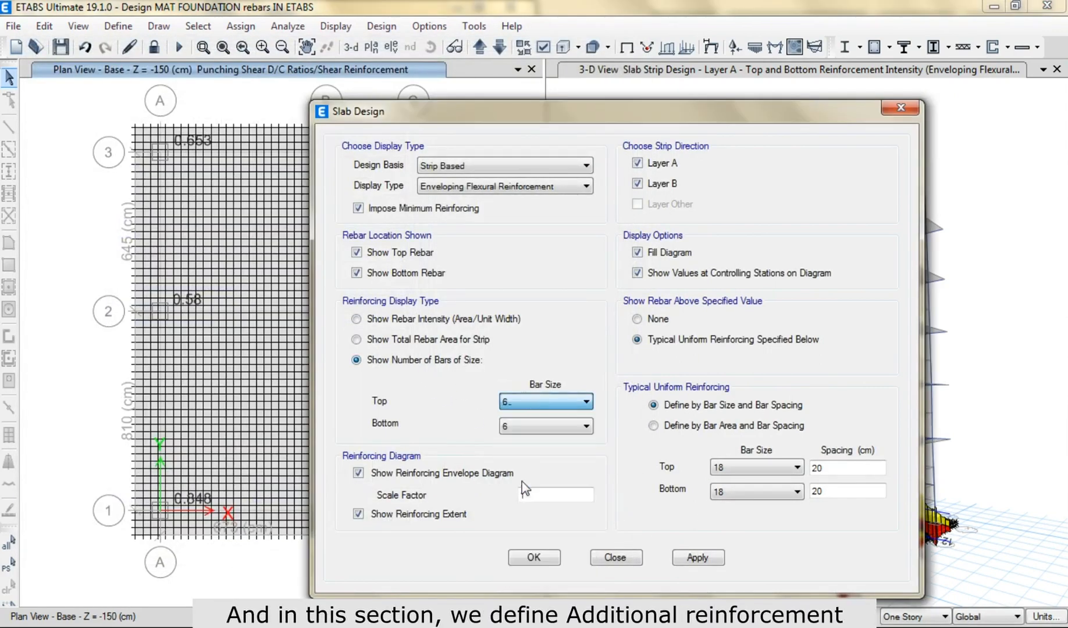
pyautogui.click(520, 428)
pyautogui.click(523, 516)
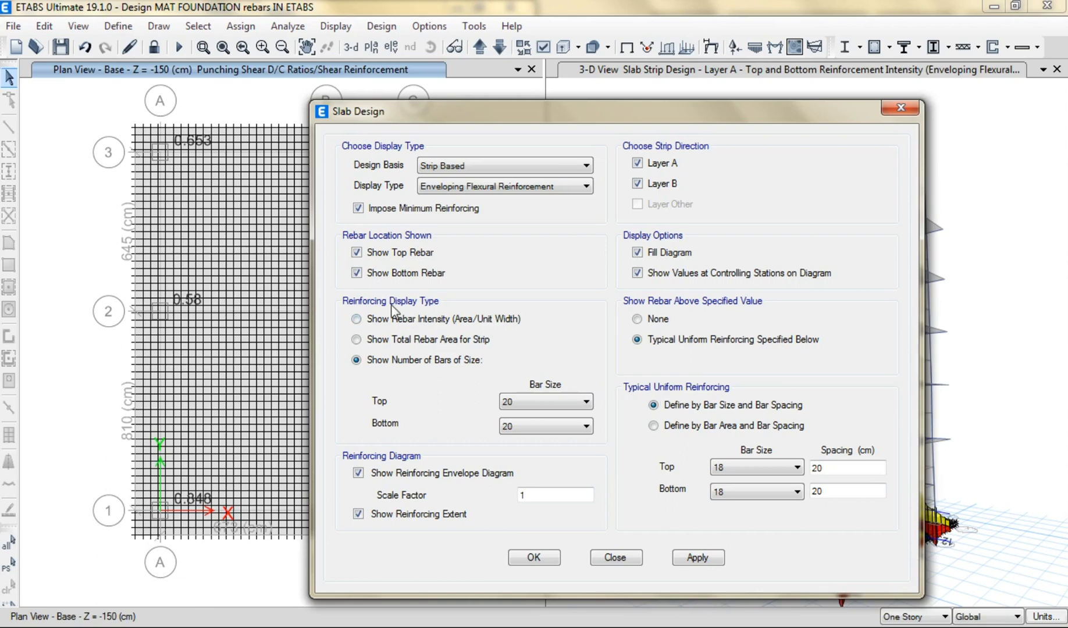
pyautogui.moveTo(573, 112); pyautogui.dragTo(764, 96)
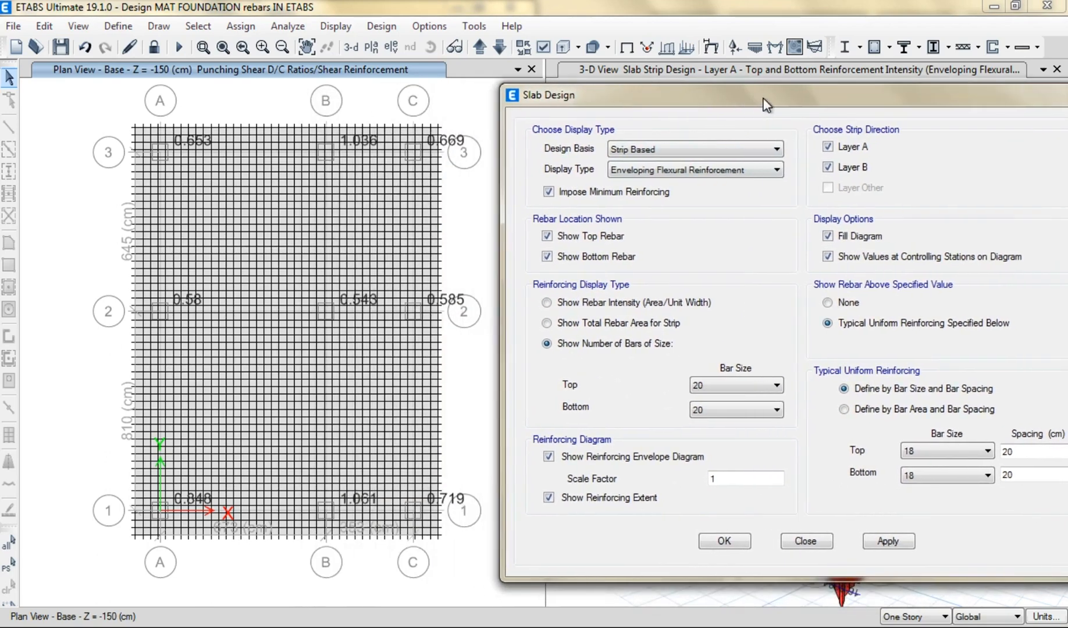
pyautogui.click(884, 543)
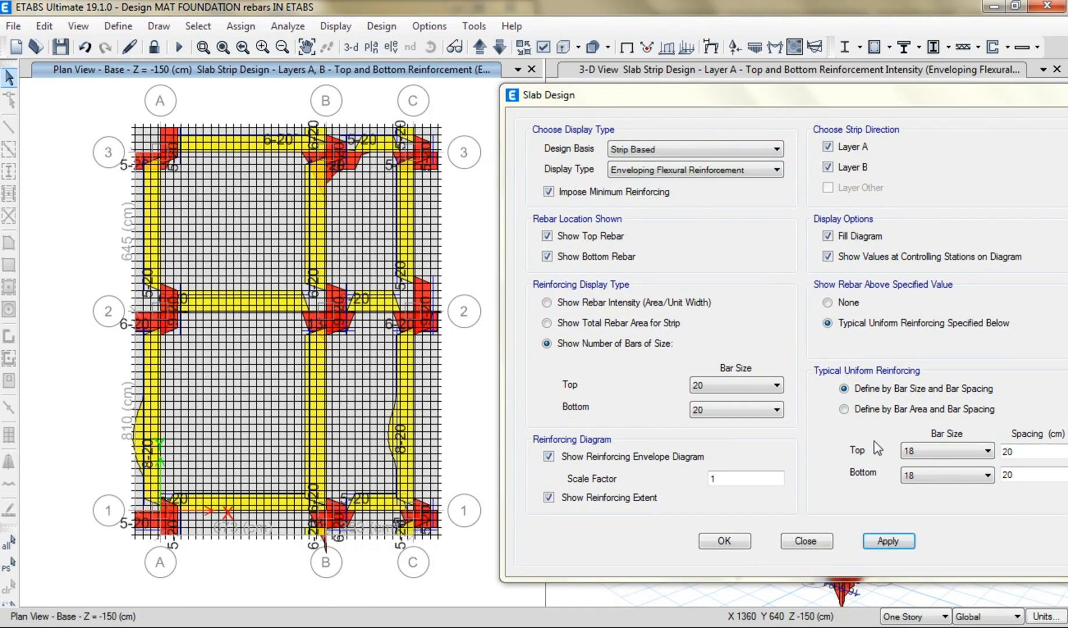
# Remove the fill from the reinforcement diagrams and hide the joint objects in the base plan view
pyautogui.click(827, 236)
pyautogui.click(885, 542)
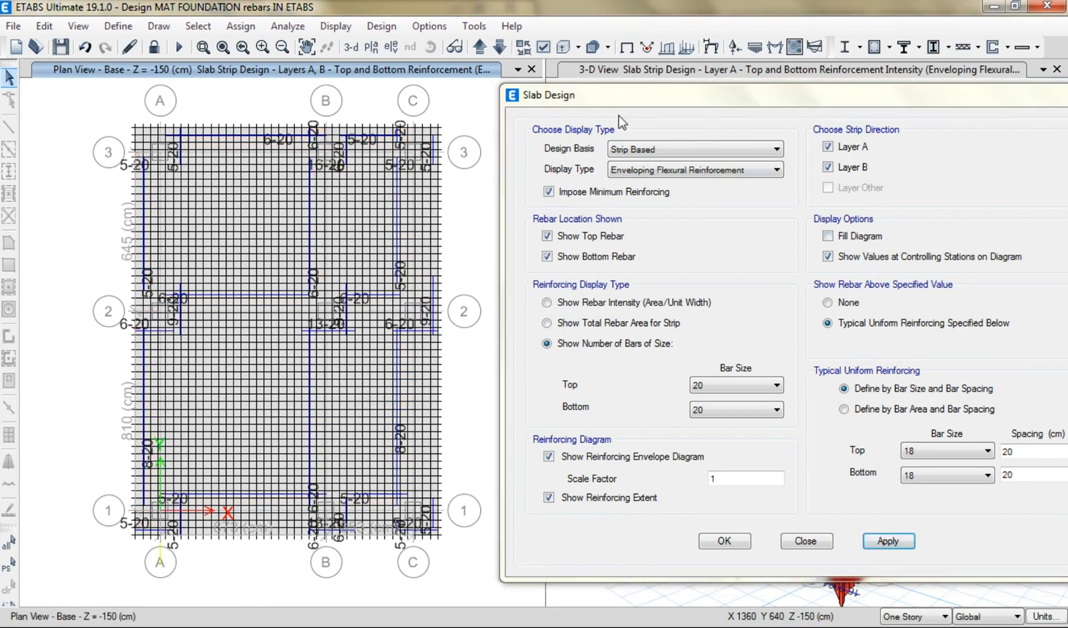
pyautogui.click(543, 47)
pyautogui.click(342, 149)
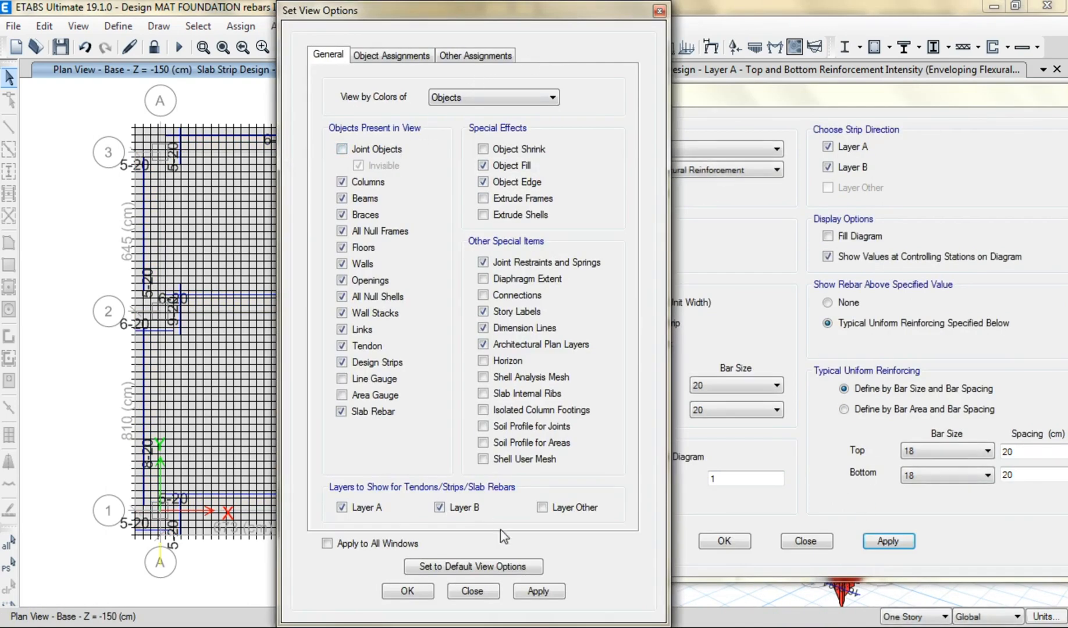
pyautogui.click(539, 591)
pyautogui.click(491, 591)
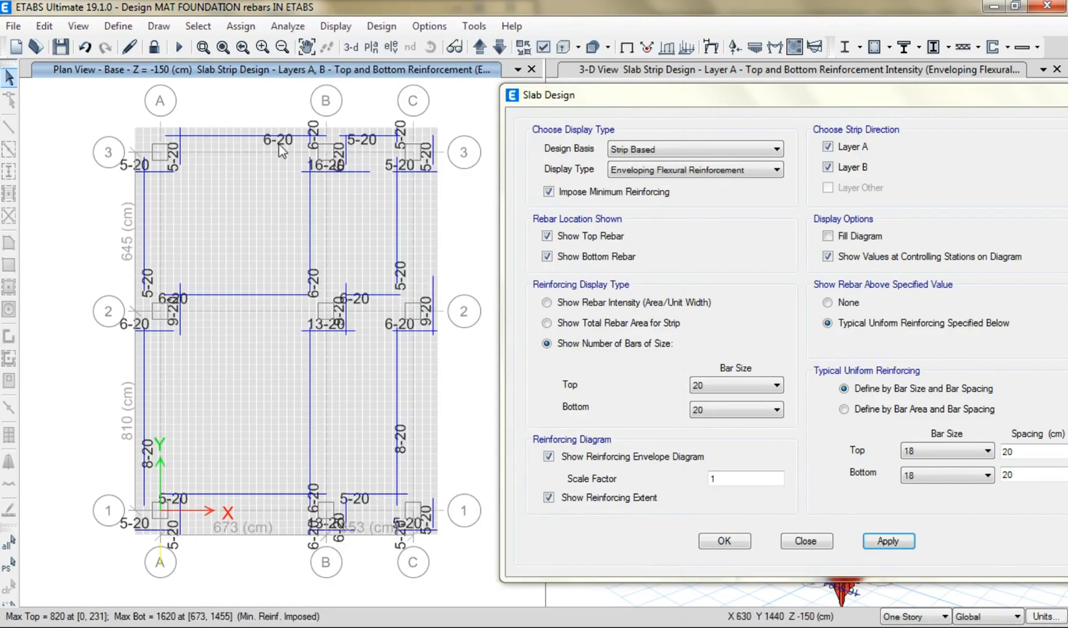
# Close the slab design display settings and save the model
pyautogui.moveTo(673, 94); pyautogui.dragTo(620, 125)
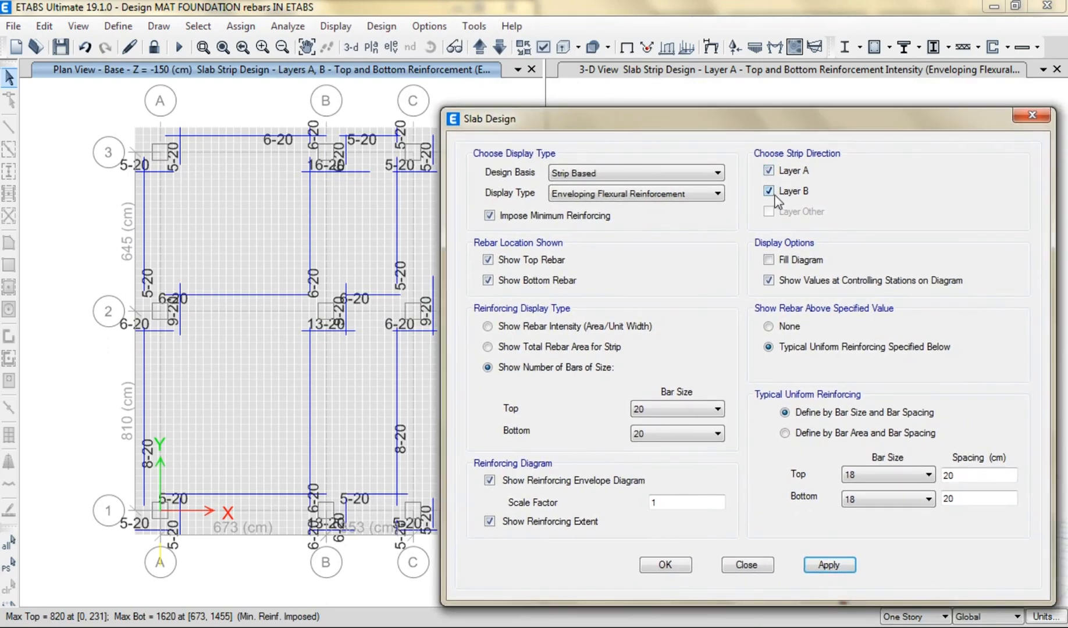
pyautogui.click(762, 570)
pyautogui.click(68, 52)
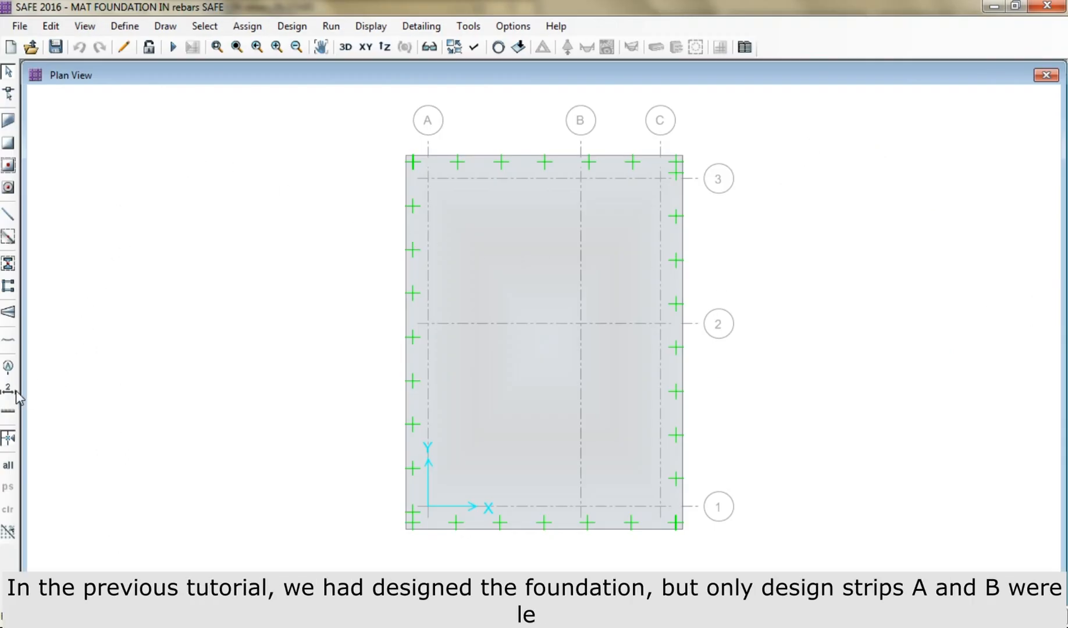
# In the SAFE model, set up a layer A column design strip with start and end left widths of 100 cm
pyautogui.click(8, 312)
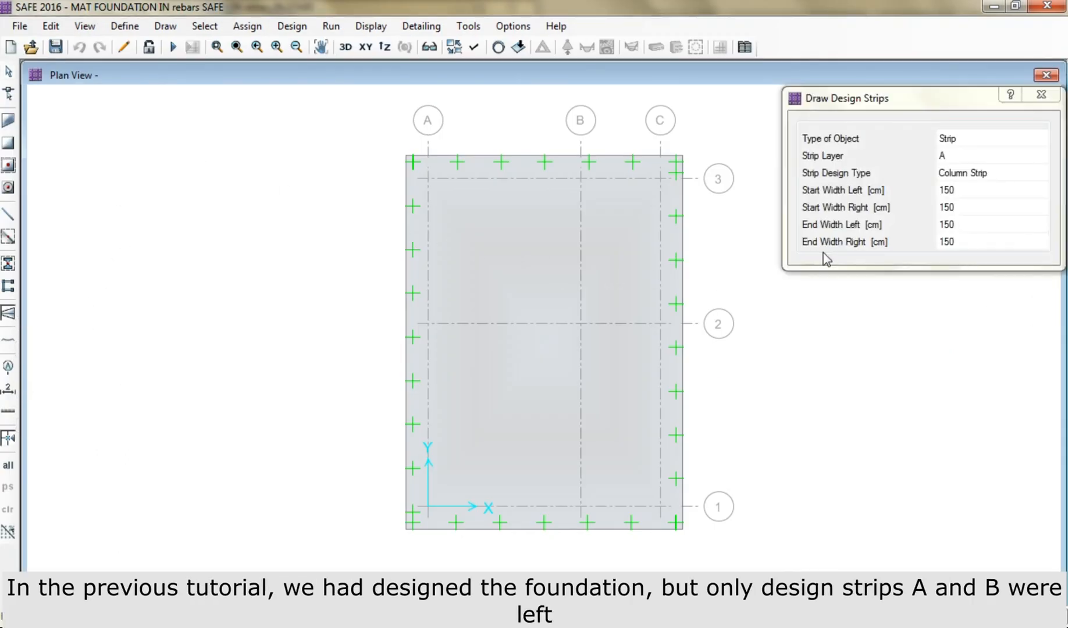
pyautogui.click(940, 157)
pyautogui.click(957, 191)
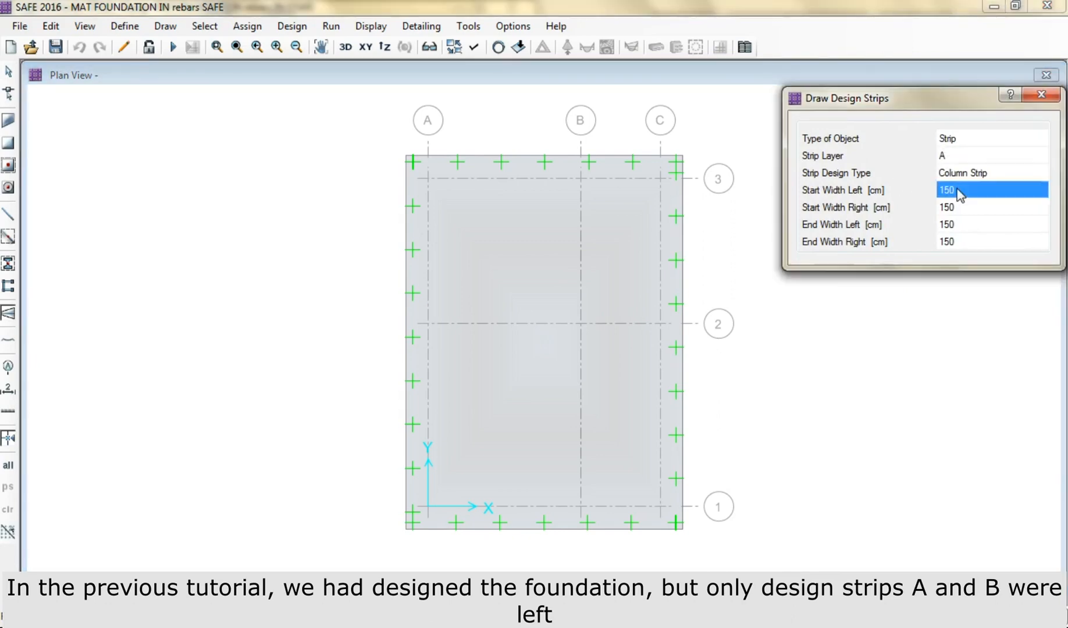
pyautogui.write('100')
pyautogui.click(964, 224)
pyautogui.write('100')
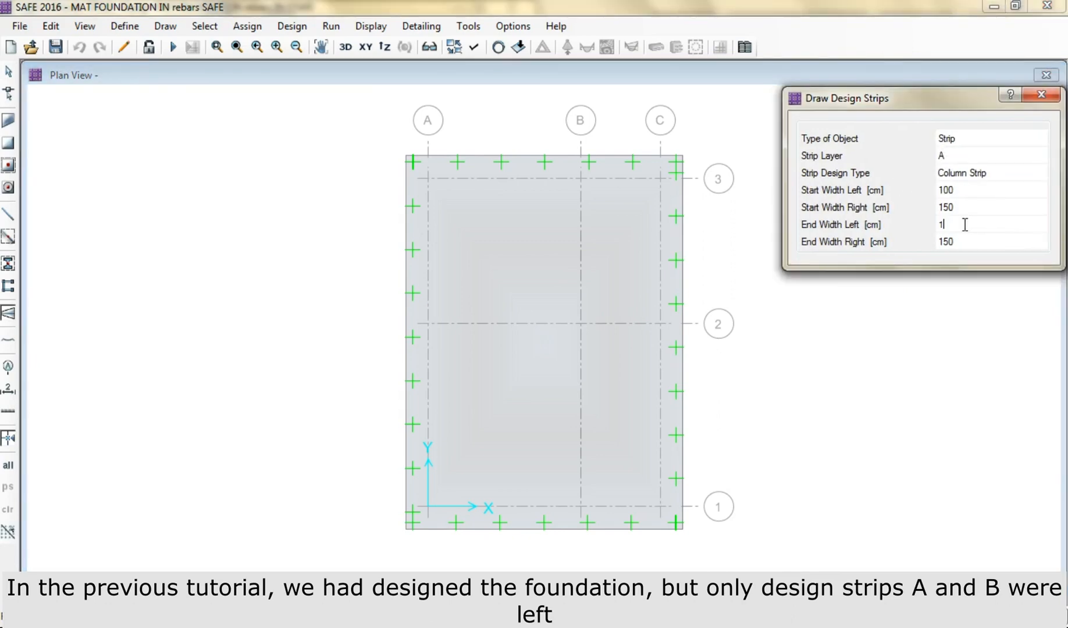
pyautogui.press('Return')
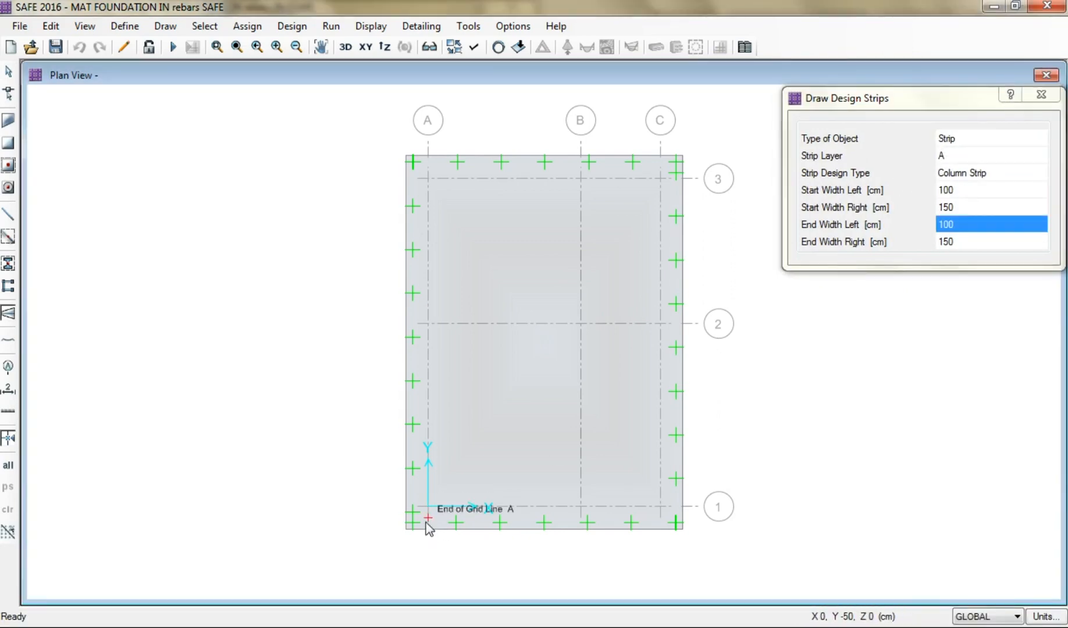
# Draw the layer A column strip along grid line A from grid 1 to the slab's upper edge and display strip widths
pyautogui.click(429, 507)
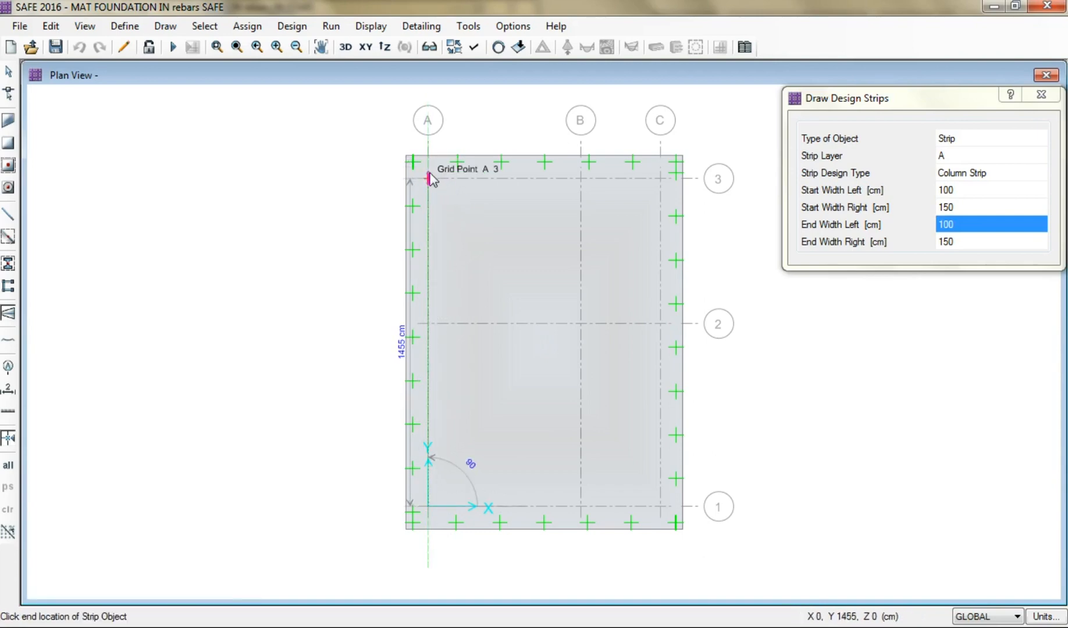
pyautogui.scroll(3, 431, 162)
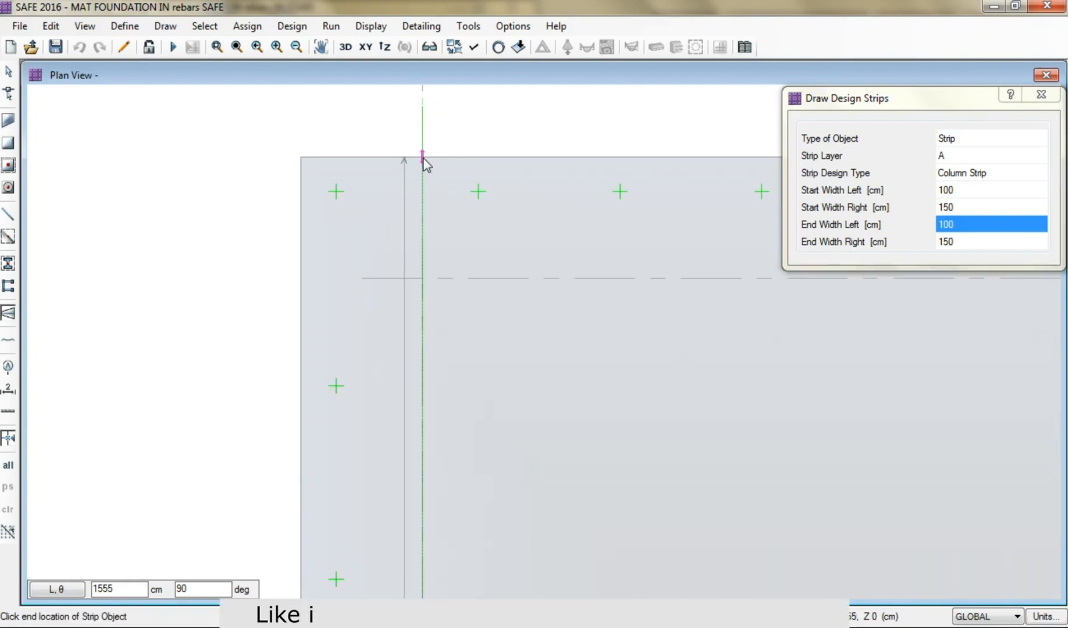
pyautogui.doubleClick(425, 161)
pyautogui.click(475, 49)
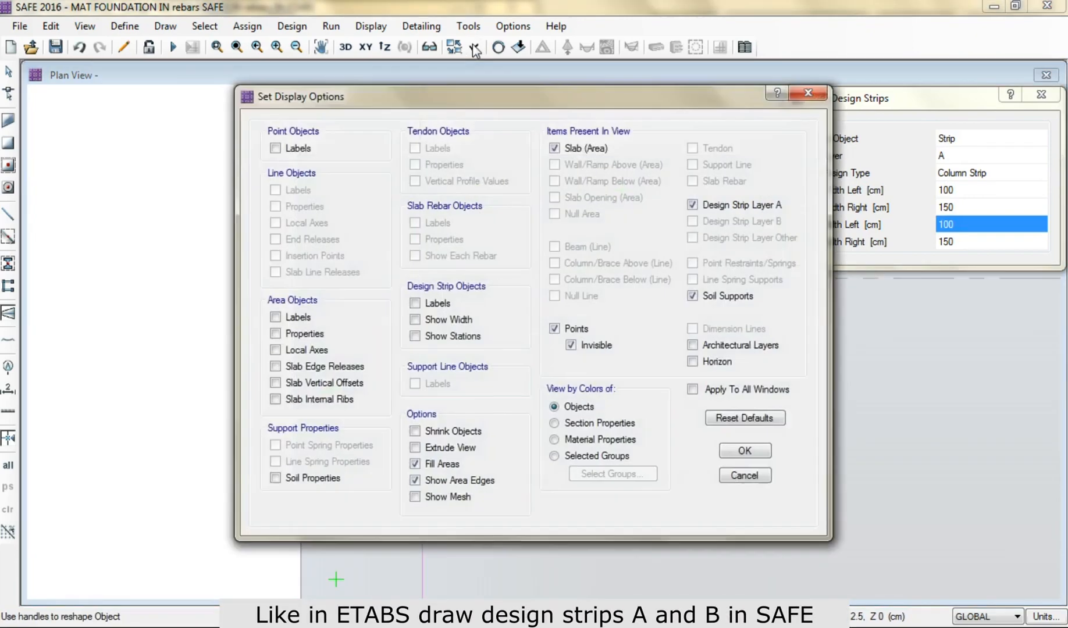
pyautogui.click(745, 451)
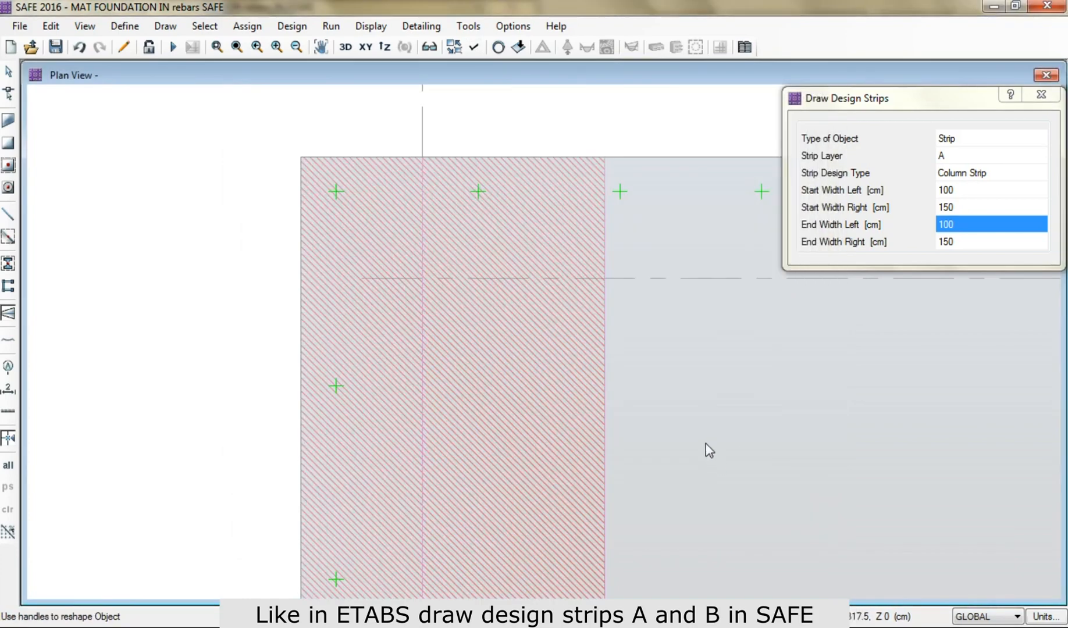
# Draw a layer A column strip along grid line B from grid 1 to the slab's upper edge, with 150 cm start and end left widths
pyautogui.moveTo(643, 399); pyautogui.dragTo(451, 264, button='middle')
pyautogui.scroll(-3, 433, 322)
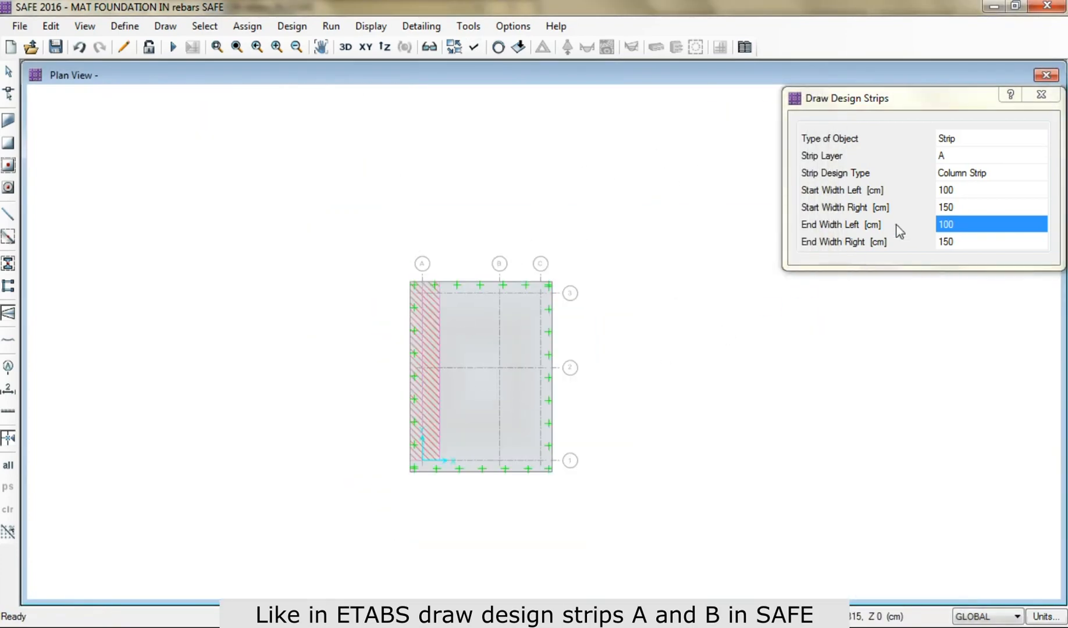
pyautogui.click(950, 194)
pyautogui.write('150')
pyautogui.click(960, 225)
pyautogui.write('150')
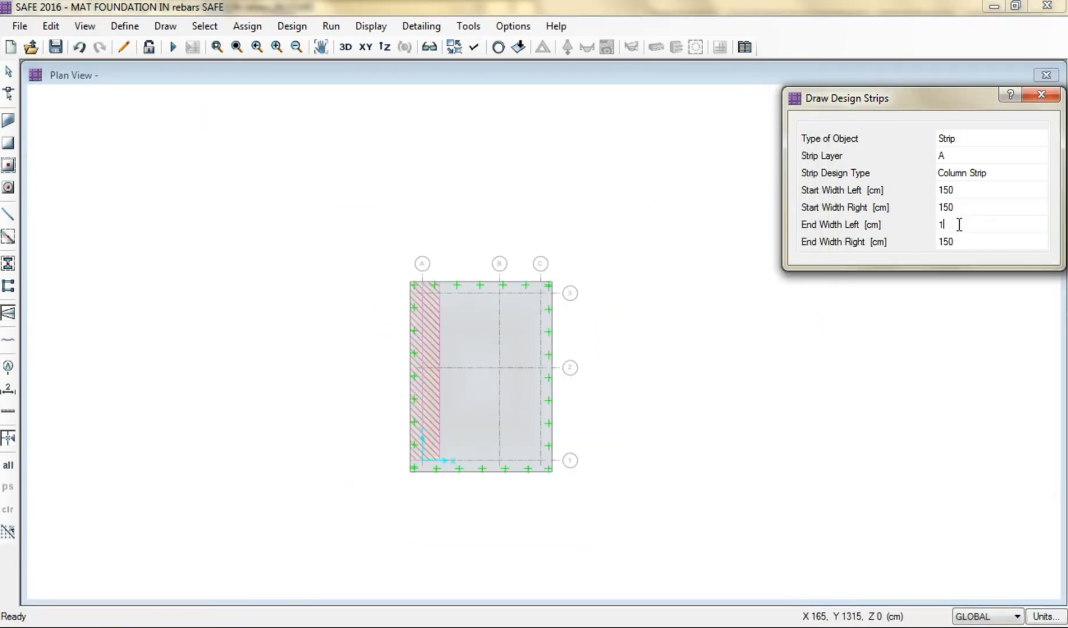
pyautogui.press('Tab')
pyautogui.click(502, 460)
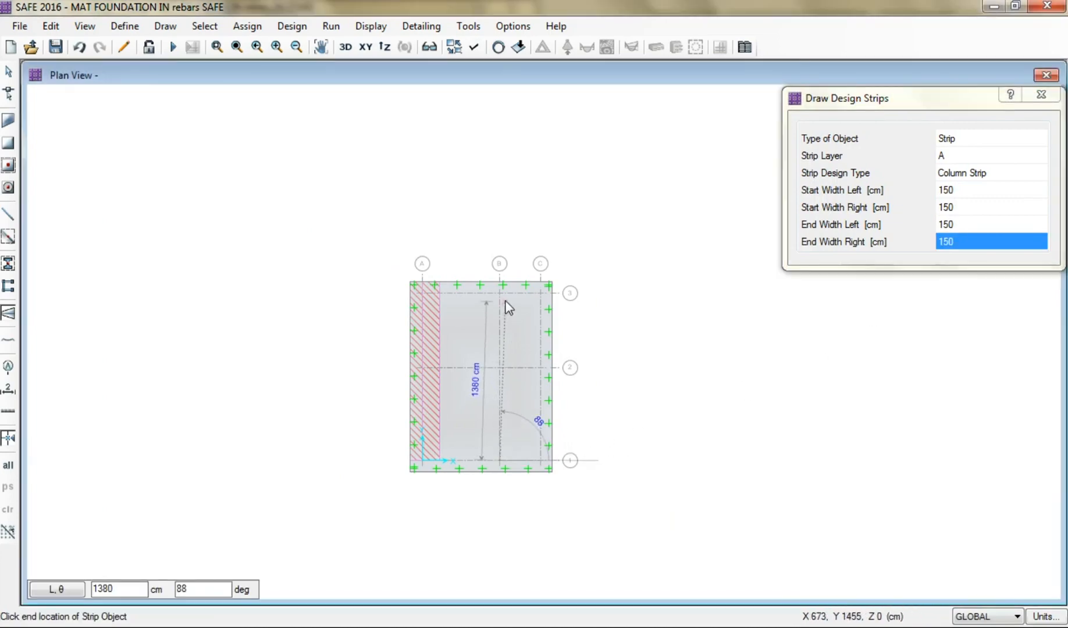
pyautogui.scroll(3, 501, 289)
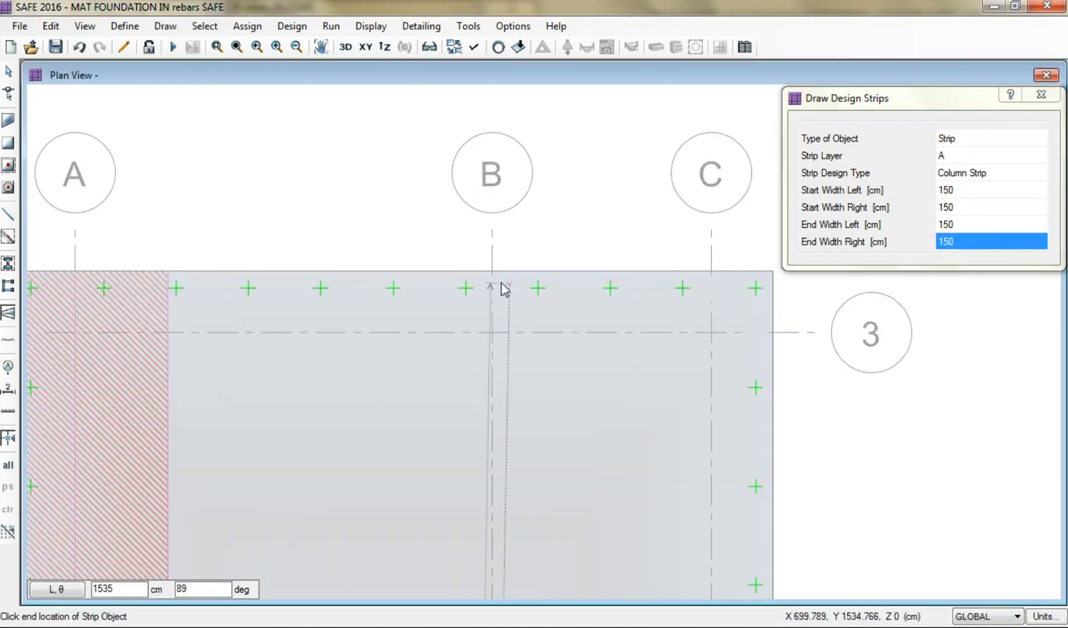
pyautogui.click(494, 271)
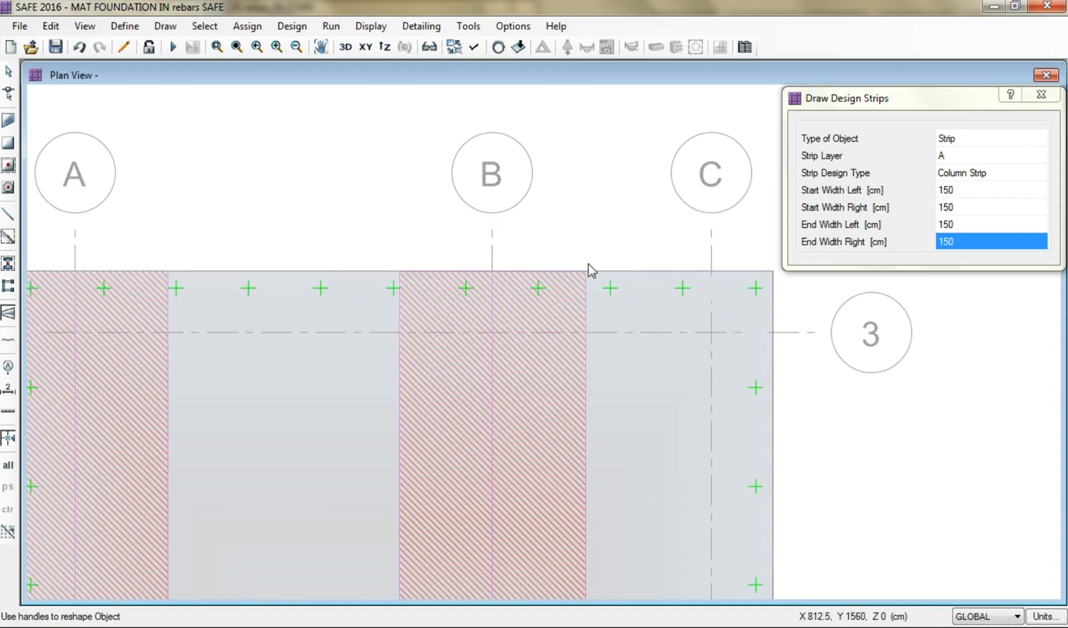
# Draw a layer A column strip along grid line C up to the slab's upper edge, with 100 cm start and end right widths
pyautogui.click(953, 207)
pyautogui.write('100')
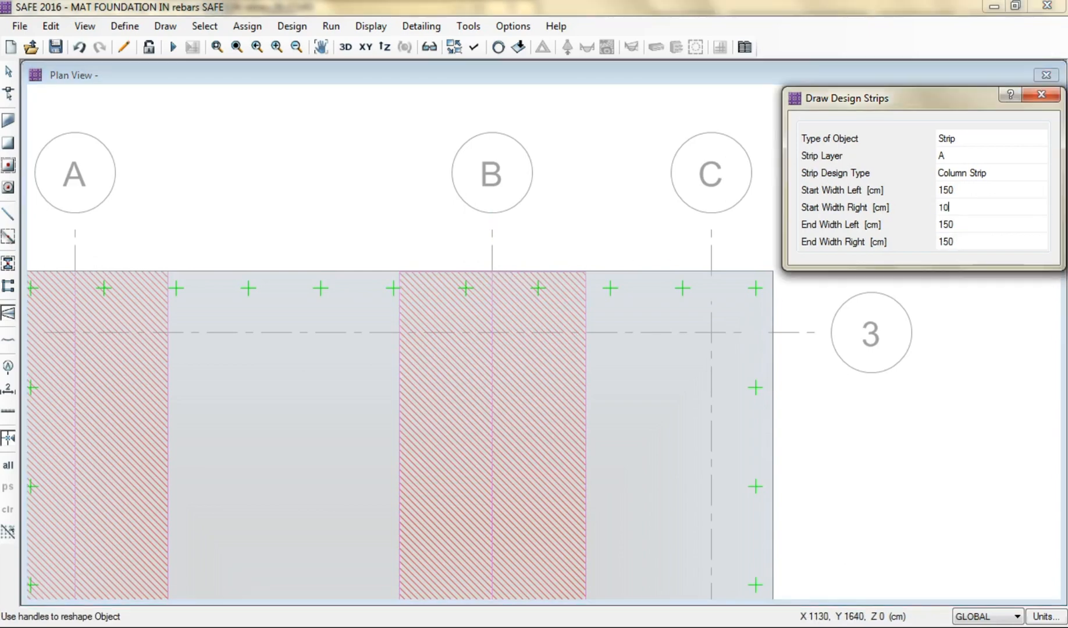
pyautogui.click(954, 241)
pyautogui.write('100')
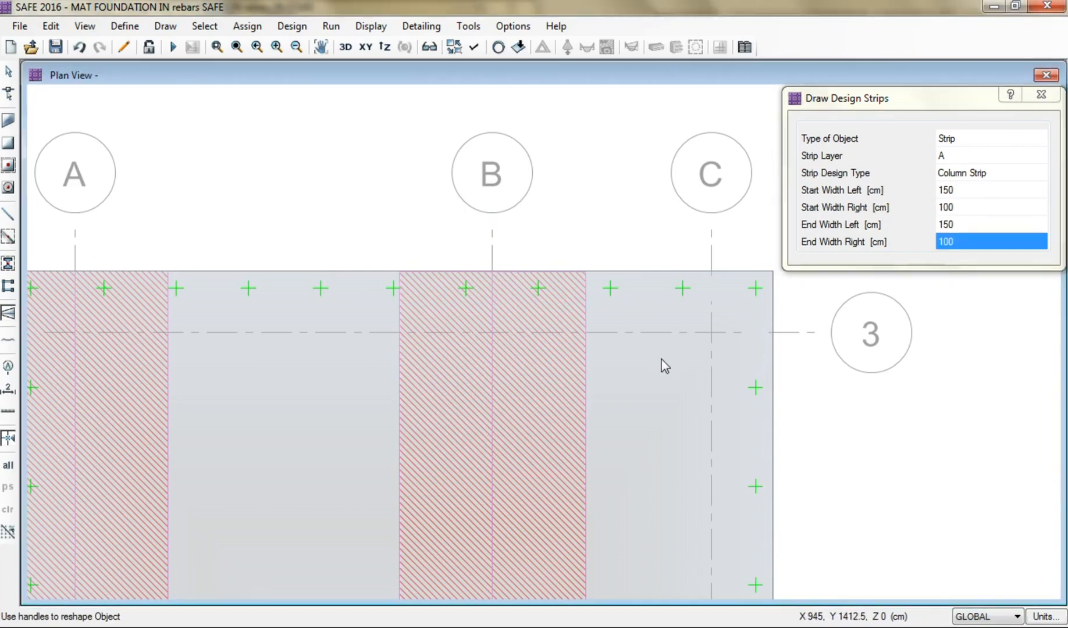
pyautogui.scroll(-1, 665, 364)
pyautogui.moveTo(672, 437); pyautogui.dragTo(572, 208, button='middle')
pyautogui.moveTo(602, 589); pyautogui.dragTo(555, 623, button='middle')
pyautogui.click(563, 477)
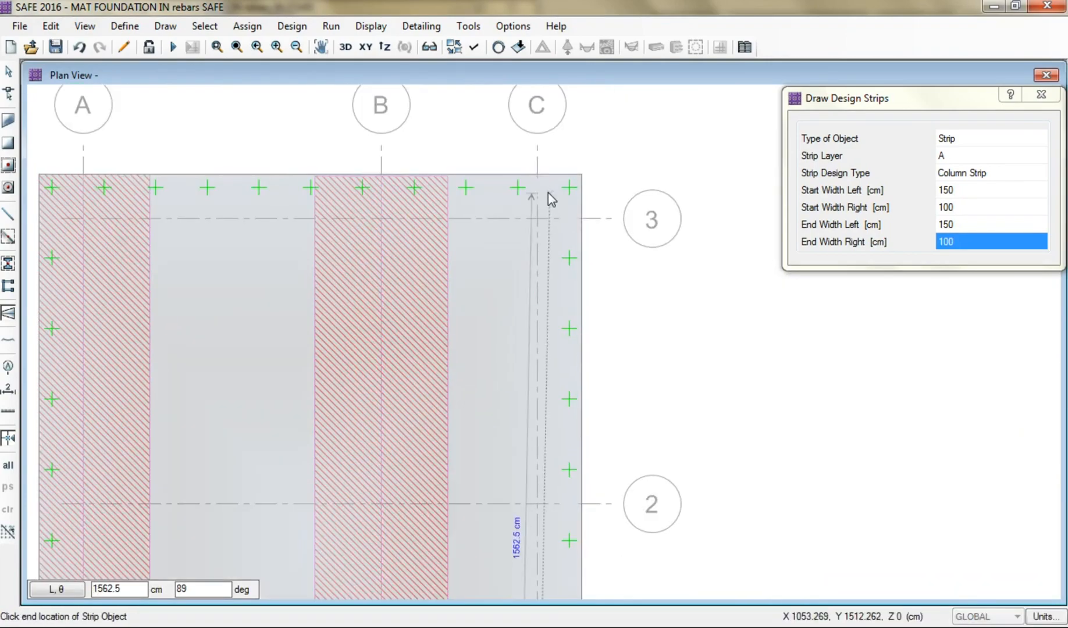
pyautogui.doubleClick(538, 178)
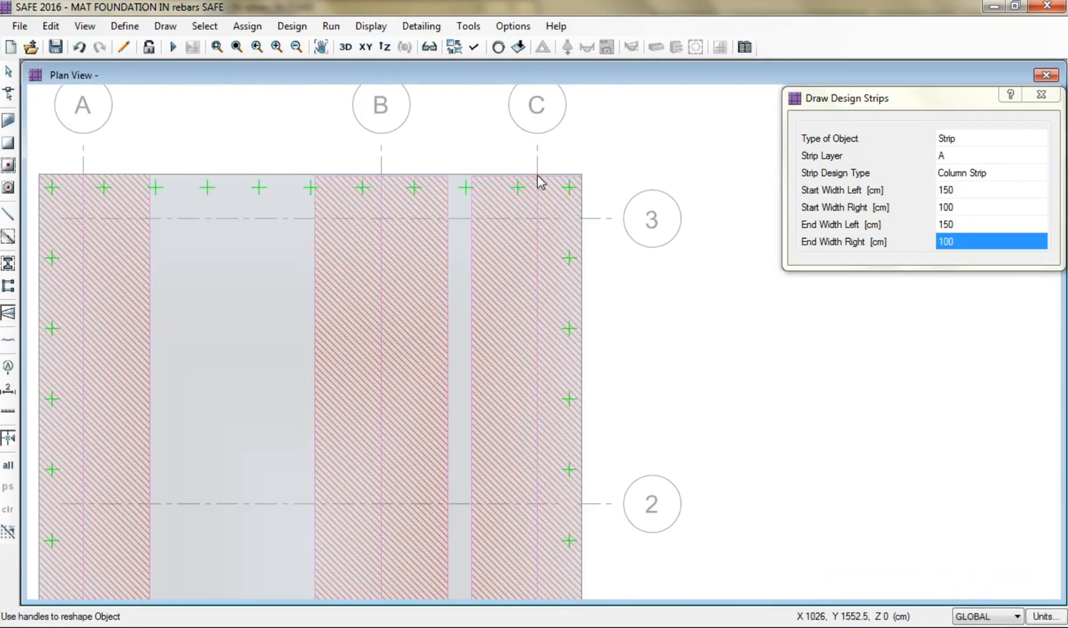
# Extend the grid line A design strip to the slab's lower edge using the Extend Line/Edge/Tendon/Strip Objects option
pyautogui.moveTo(488, 384); pyautogui.dragTo(567, 87, button='middle')
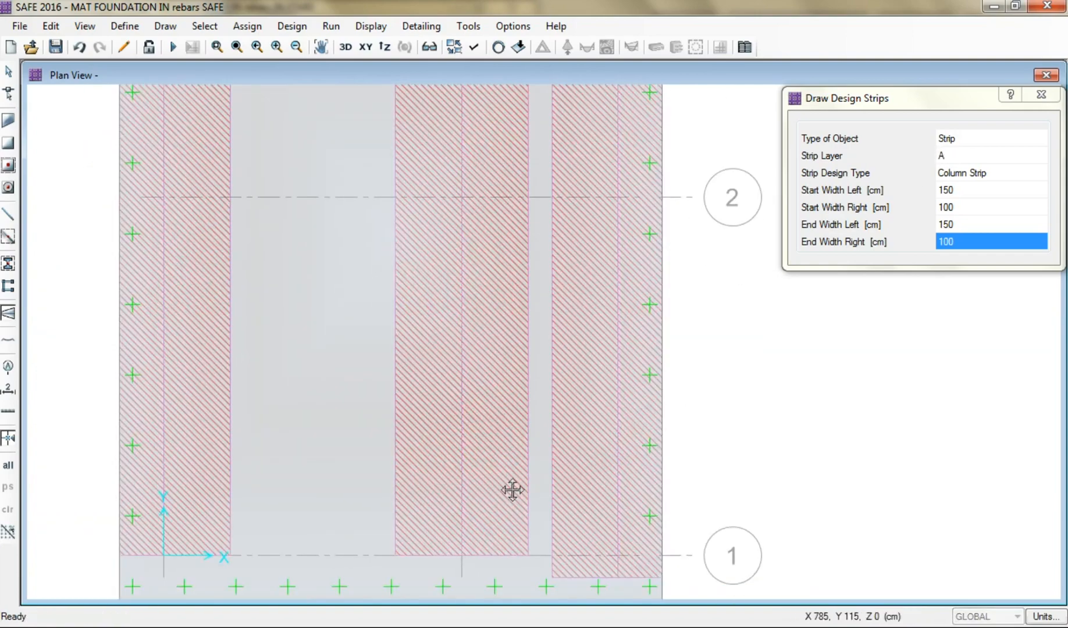
pyautogui.moveTo(513, 491); pyautogui.dragTo(516, 362, button='middle')
pyautogui.click(8, 75)
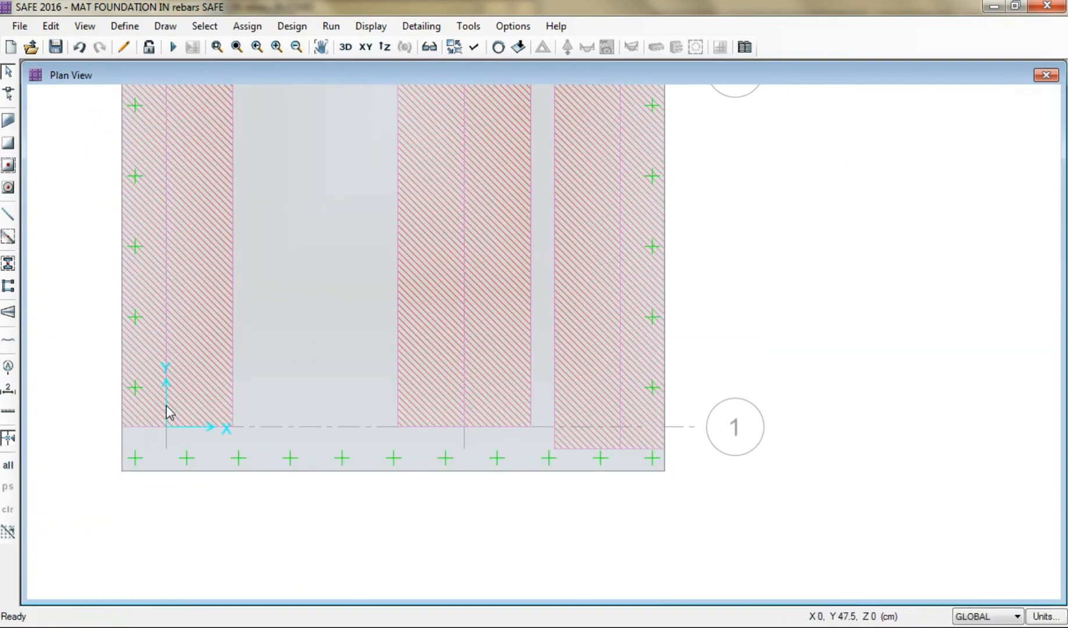
pyautogui.click(166, 416)
pyautogui.click(165, 471)
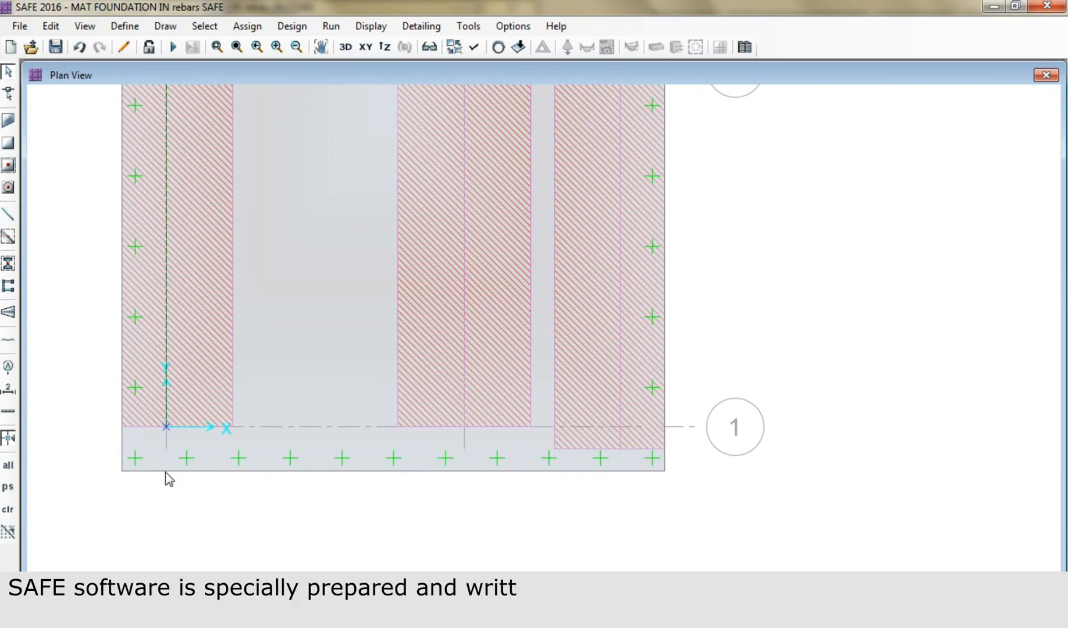
pyautogui.click(51, 26)
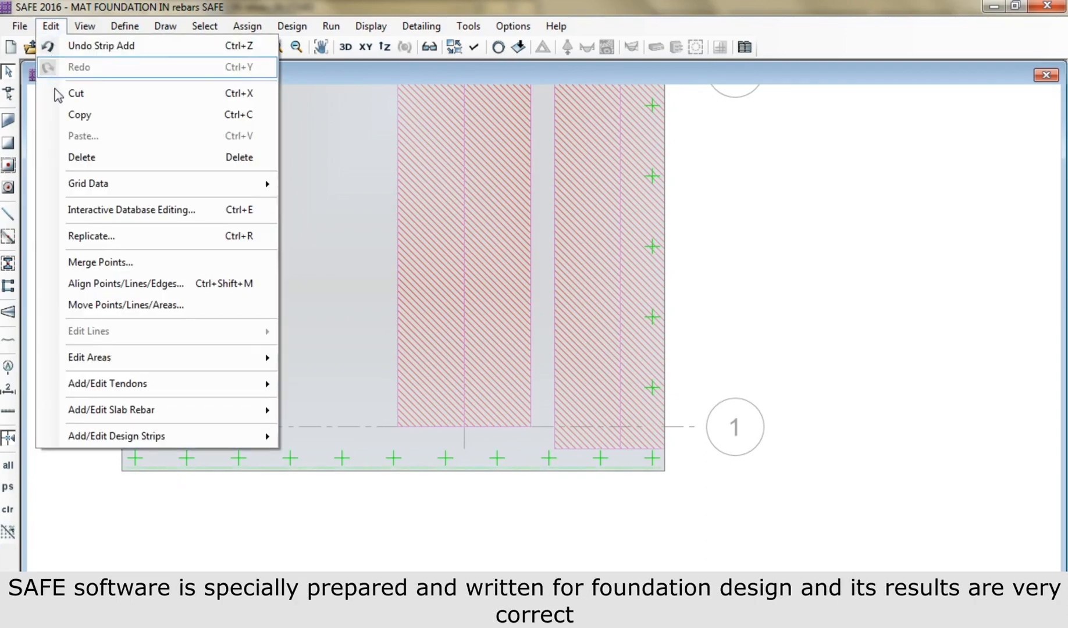
pyautogui.click(103, 291)
pyautogui.click(378, 351)
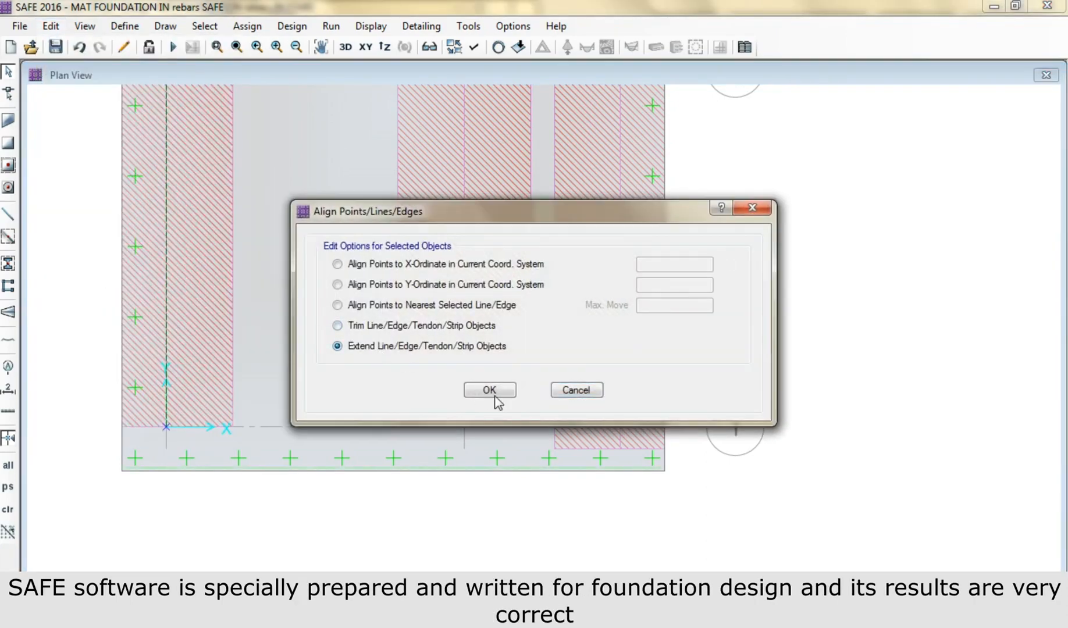
pyautogui.click(494, 393)
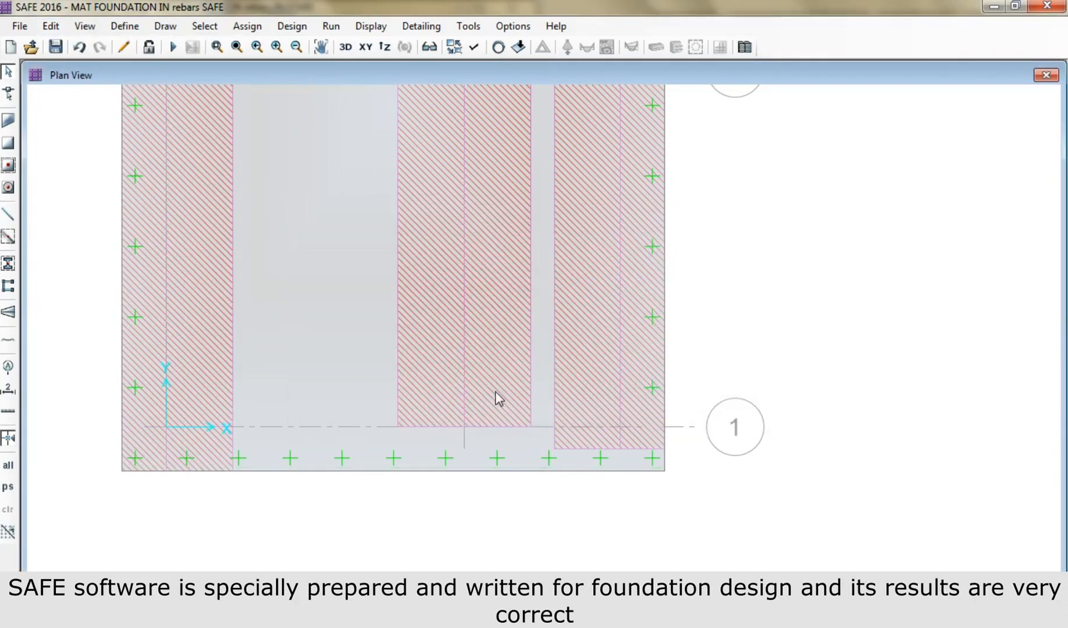
# Extend the grid line B design strip to the slab's lower edge
pyautogui.click(465, 424)
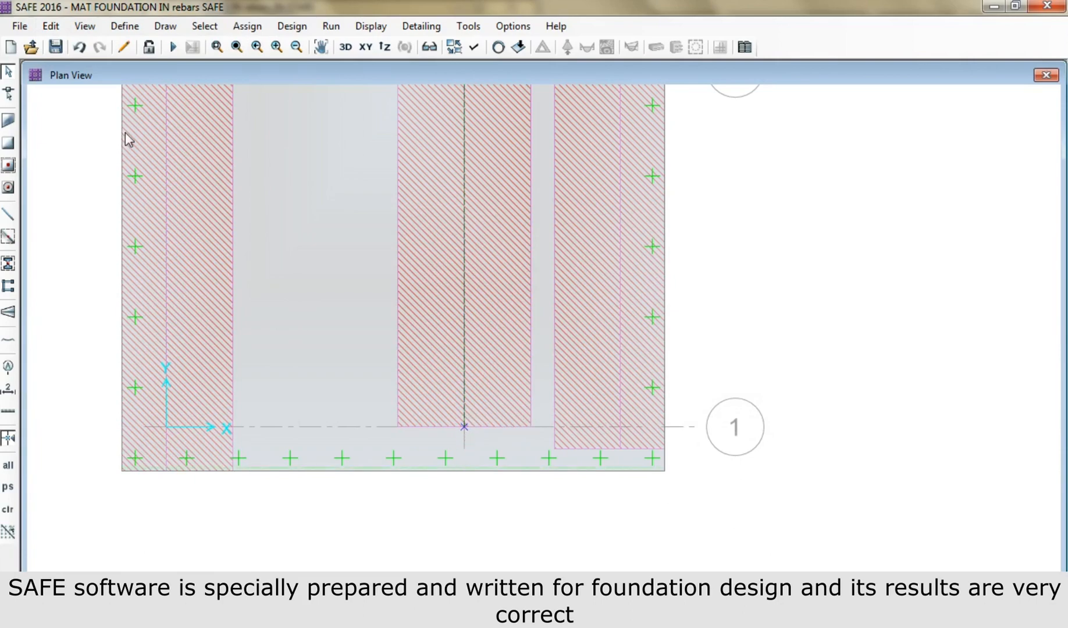
pyautogui.click(51, 26)
pyautogui.click(114, 282)
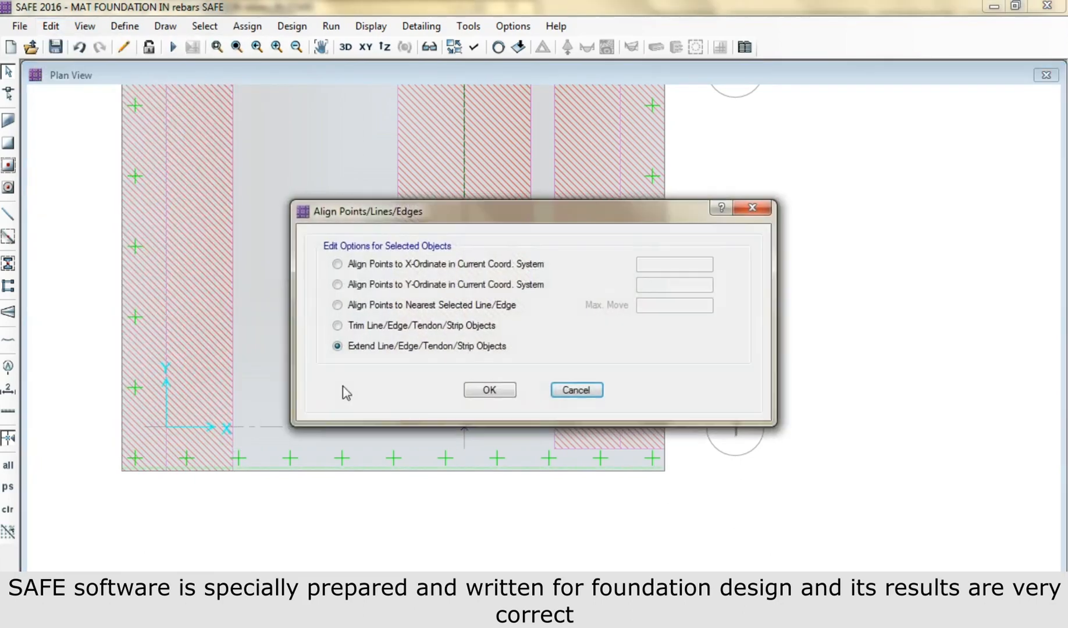
pyautogui.click(478, 393)
# Extend the grid line C design strip to the slab's lower edge
pyautogui.click(619, 449)
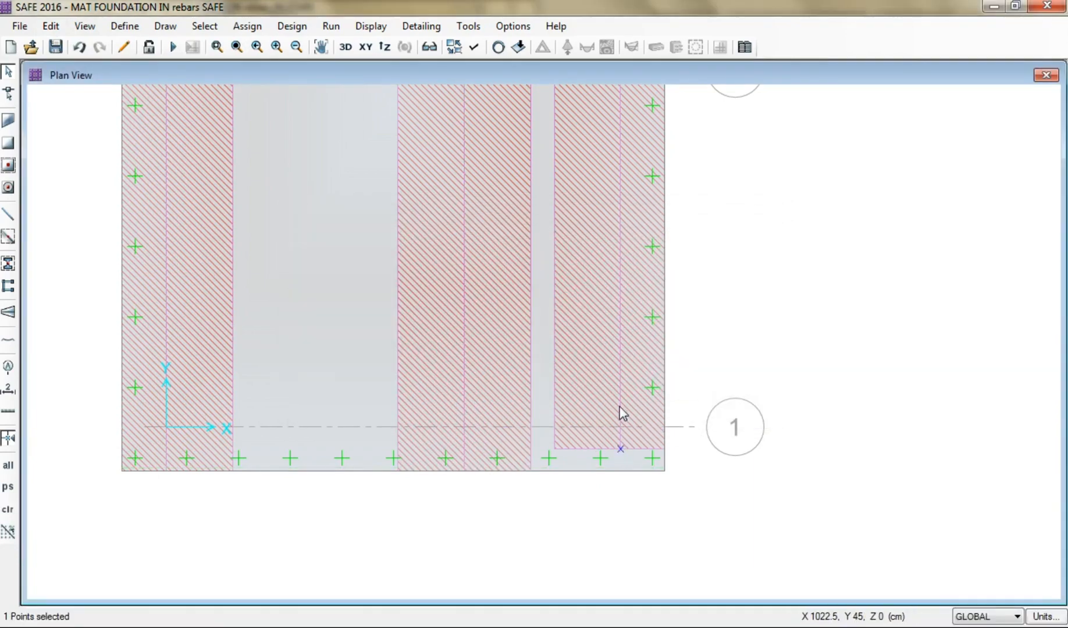
pyautogui.click(620, 420)
pyautogui.click(621, 472)
pyautogui.click(50, 26)
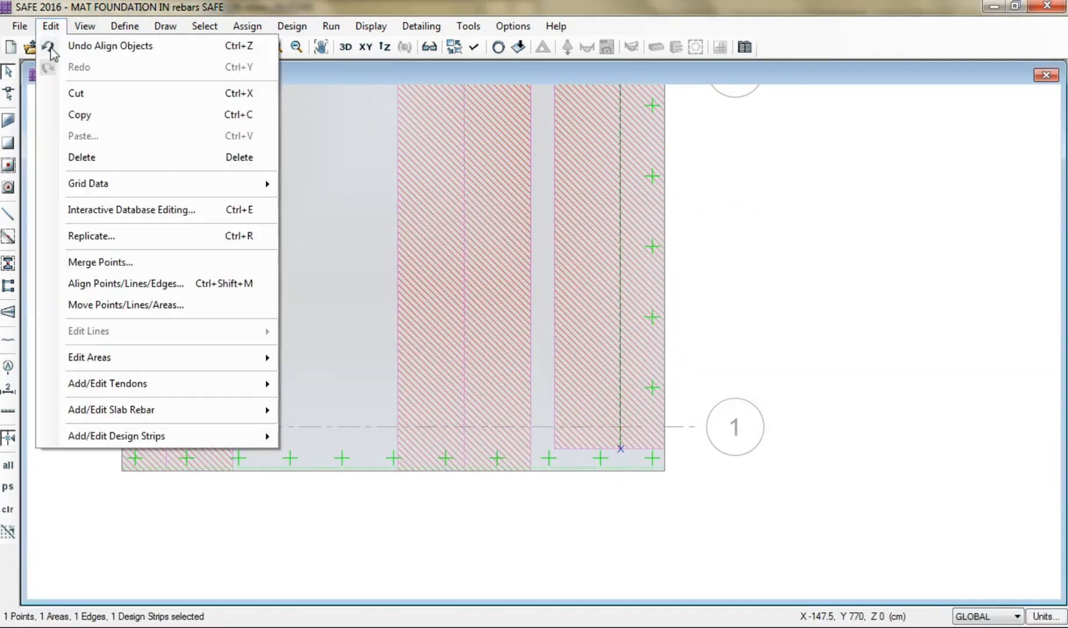
pyautogui.click(105, 284)
pyautogui.click(479, 394)
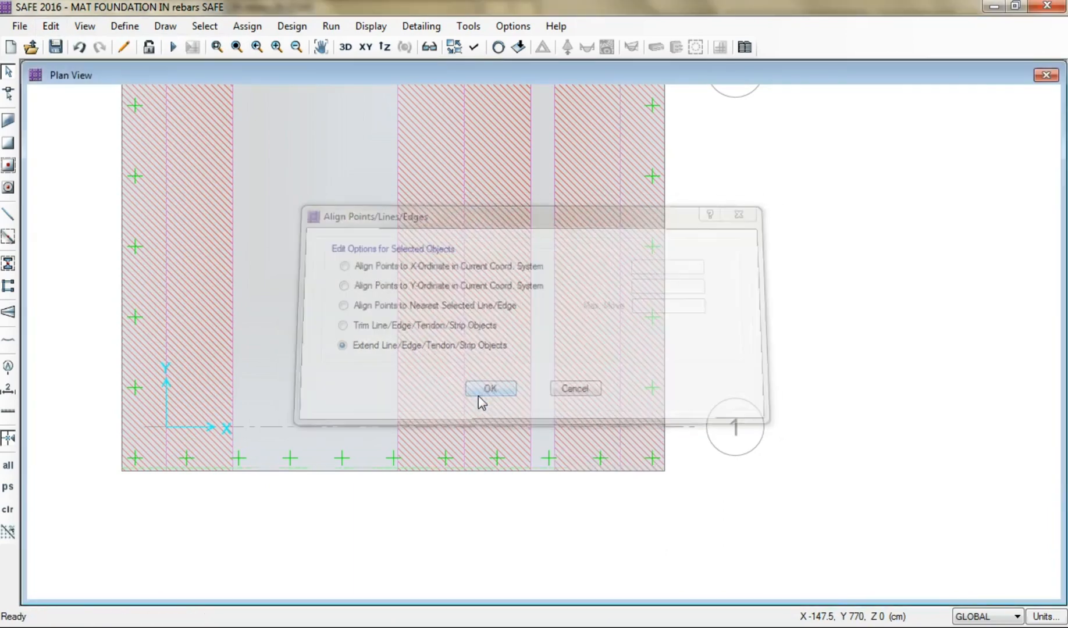
# Draw a layer B column strip along grid line 1, from the grid line's left end to the slab's right edge
pyautogui.click(11, 387)
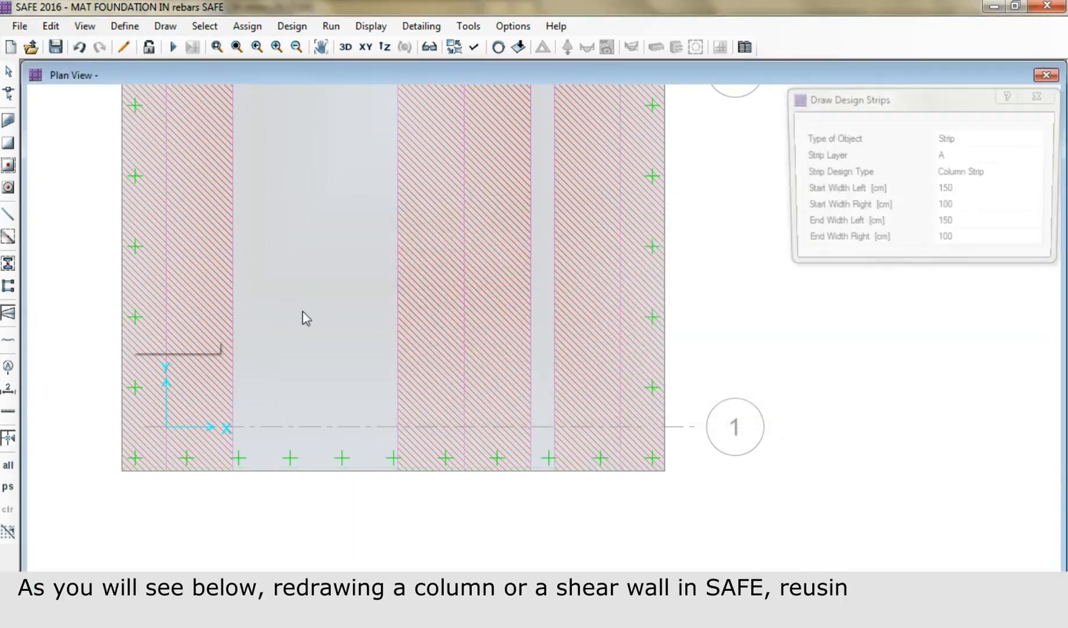
pyautogui.click(983, 155)
pyautogui.click(951, 191)
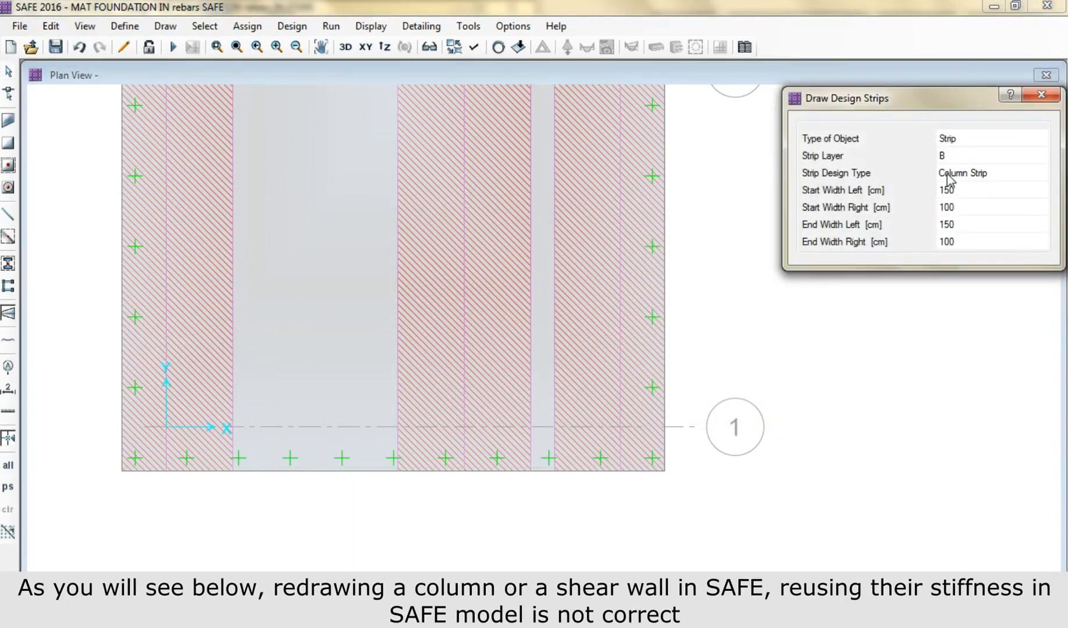
pyautogui.click(966, 173)
pyautogui.click(968, 174)
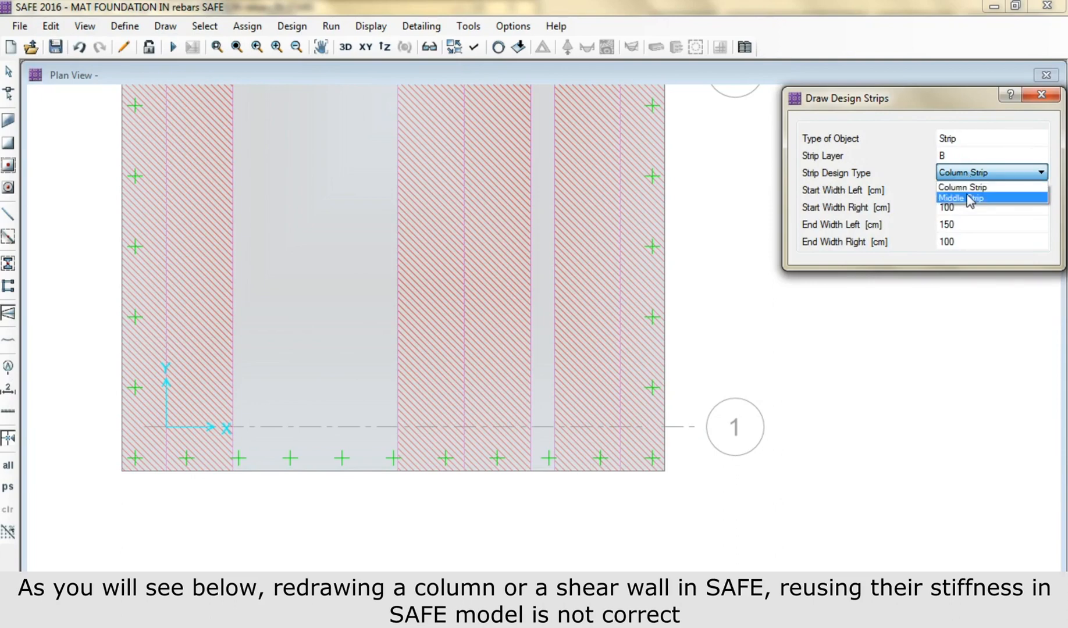
pyautogui.click(964, 187)
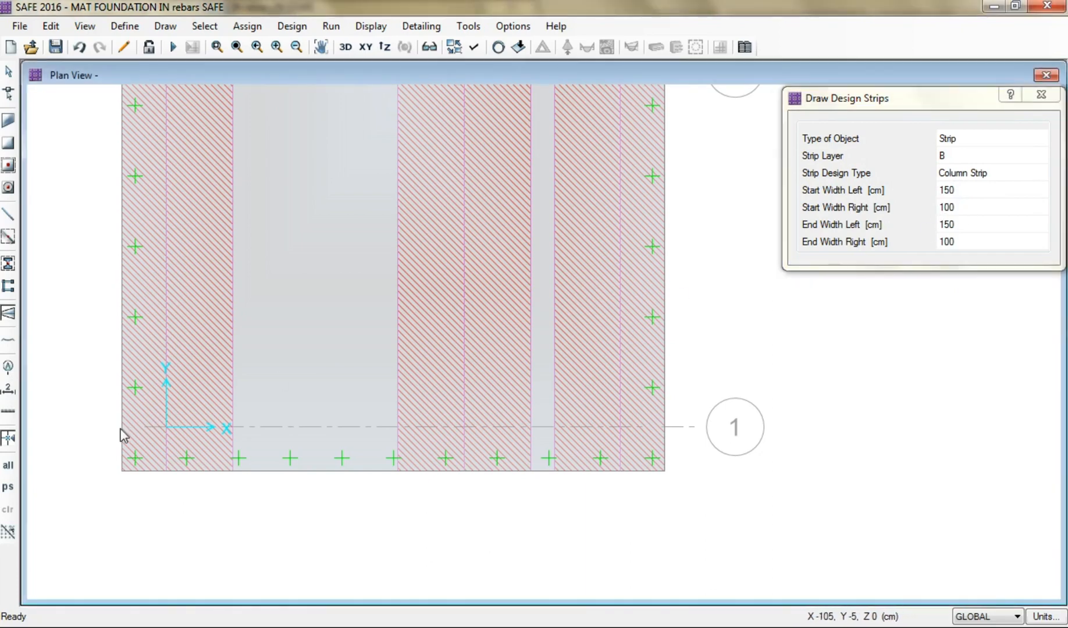
pyautogui.click(146, 429)
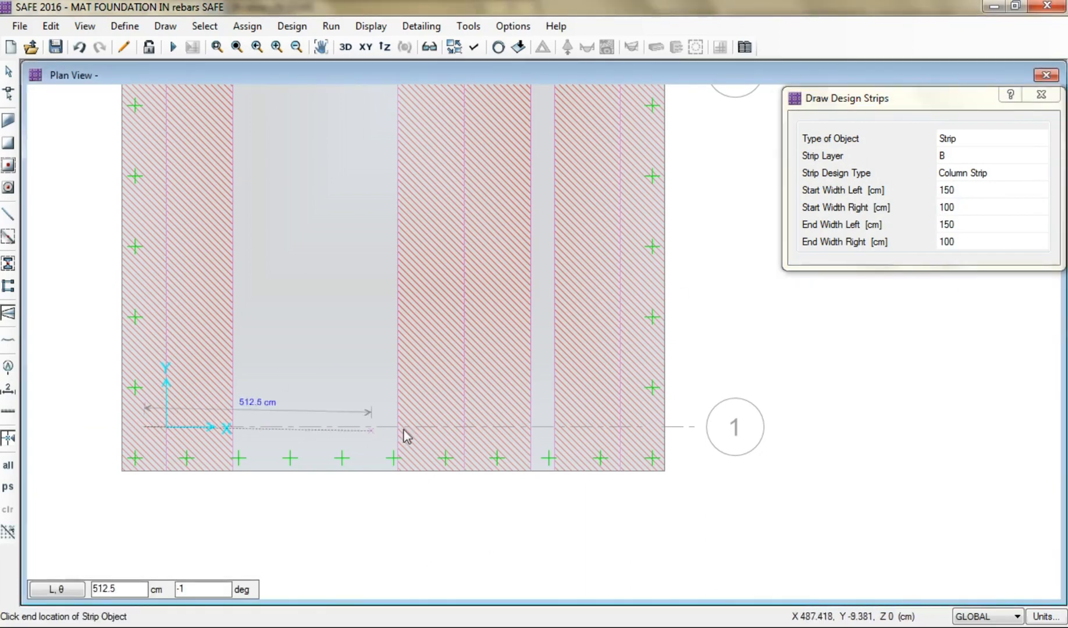
pyautogui.click(664, 428)
pyautogui.rightClick(664, 429)
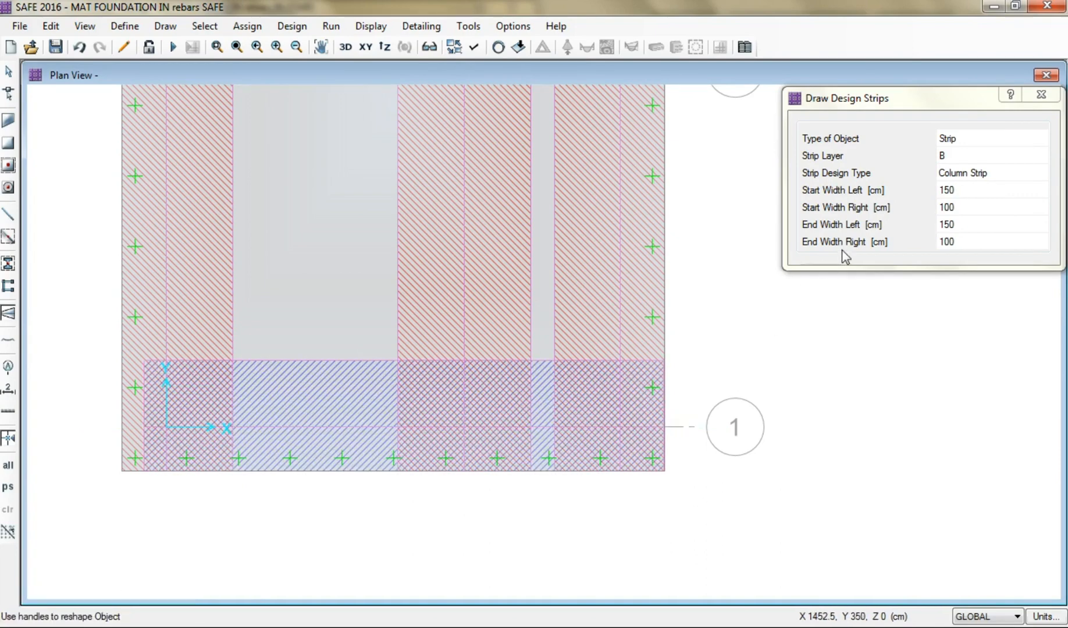
# Draw a layer B column strip along grid line 2 to the slab's right edge, with 150 cm start and end right widths
pyautogui.click(960, 196)
pyautogui.click(960, 207)
pyautogui.write('1')
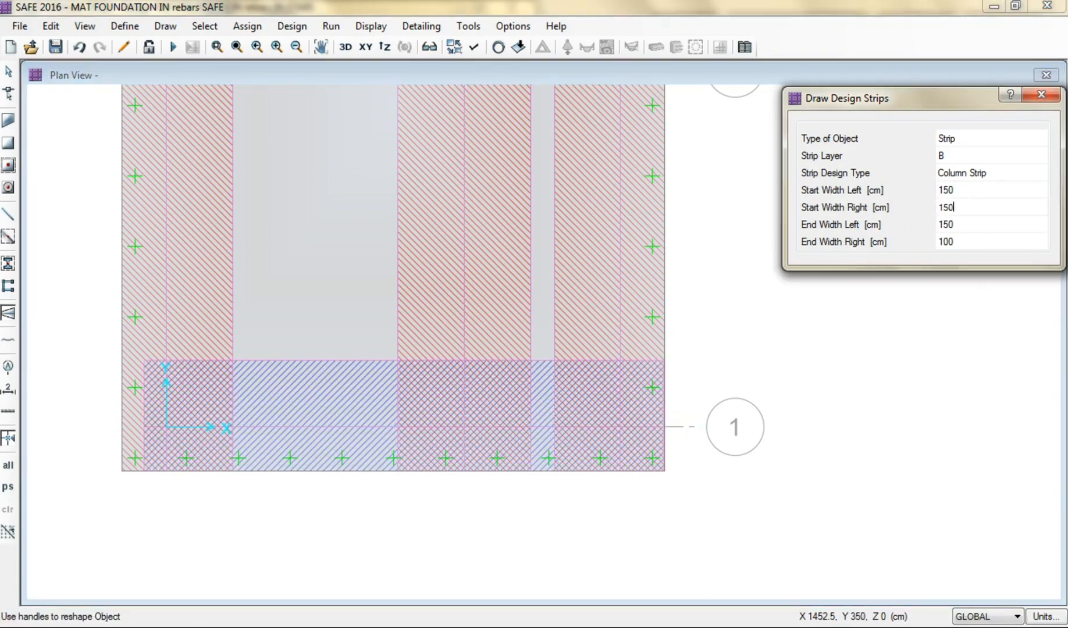
pyautogui.click(958, 243)
pyautogui.write('150')
pyautogui.press('Return')
pyautogui.moveTo(174, 211); pyautogui.dragTo(198, 403, button='middle')
pyautogui.click(170, 261)
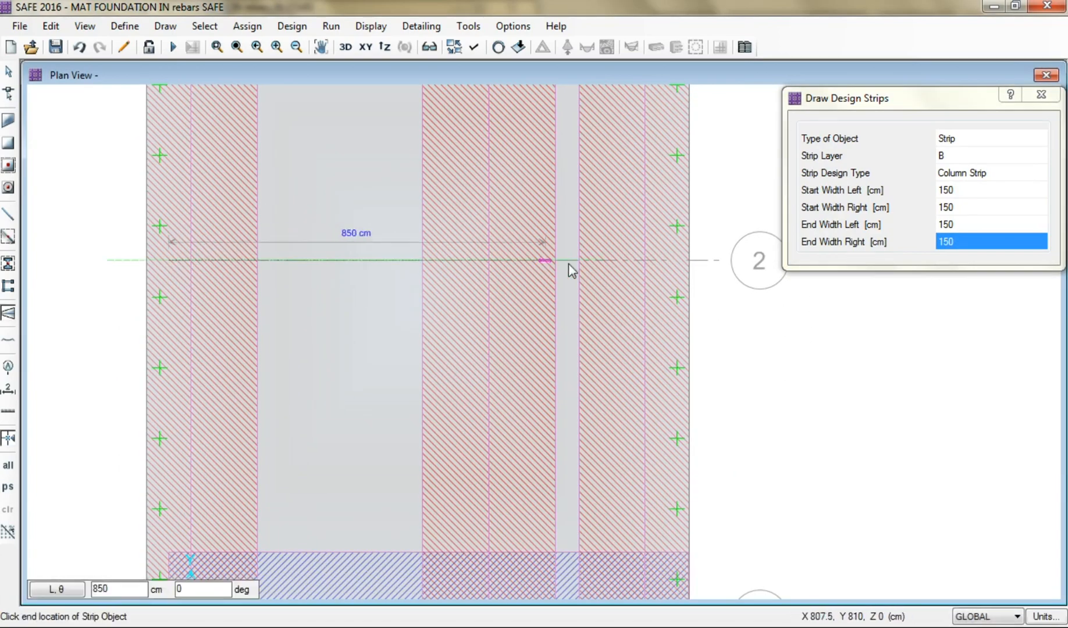
pyautogui.click(688, 263)
pyautogui.rightClick(689, 263)
# Draw a layer B column strip along grid line 3 to the slab's right edge, with 100 cm start and end left widths
pyautogui.moveTo(384, 193); pyautogui.dragTo(389, 483, button='middle')
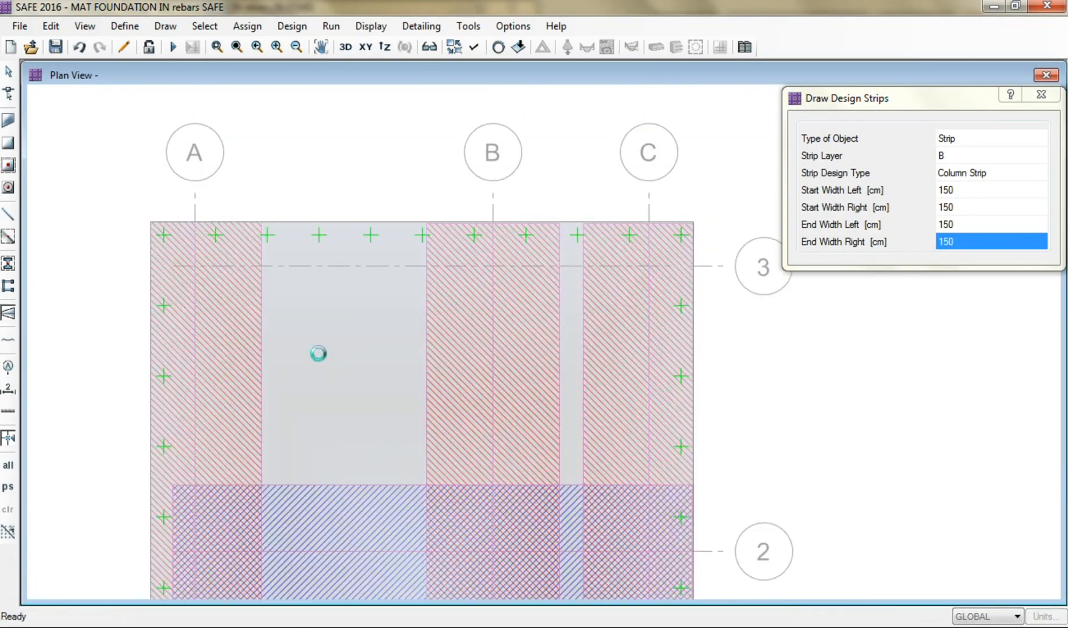
pyautogui.click(174, 267)
pyautogui.click(965, 195)
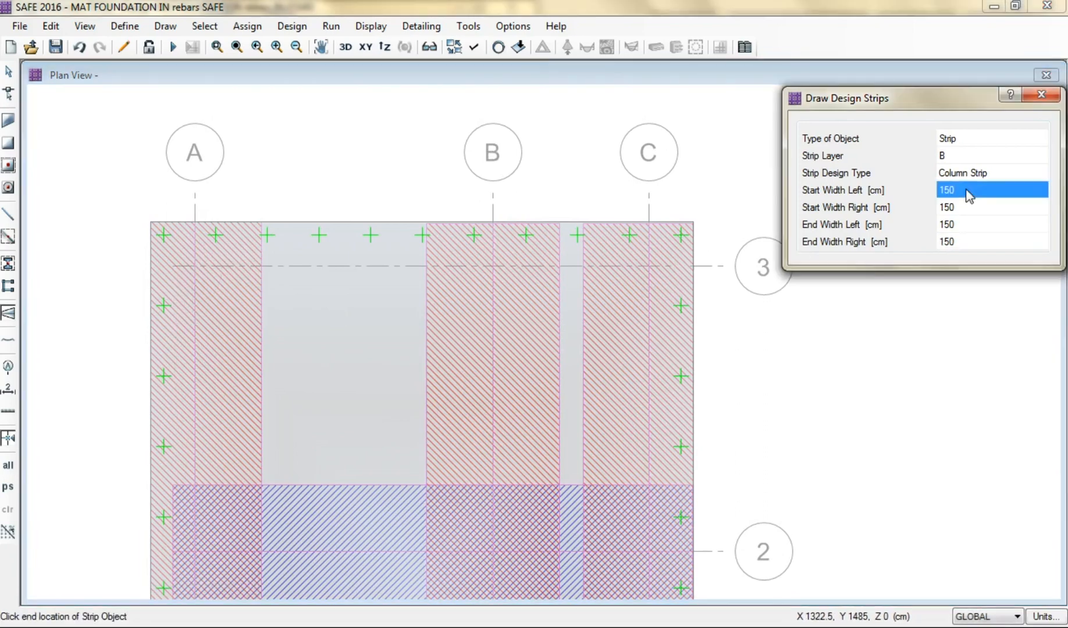
pyautogui.write('100')
pyautogui.click(949, 224)
pyautogui.write('100')
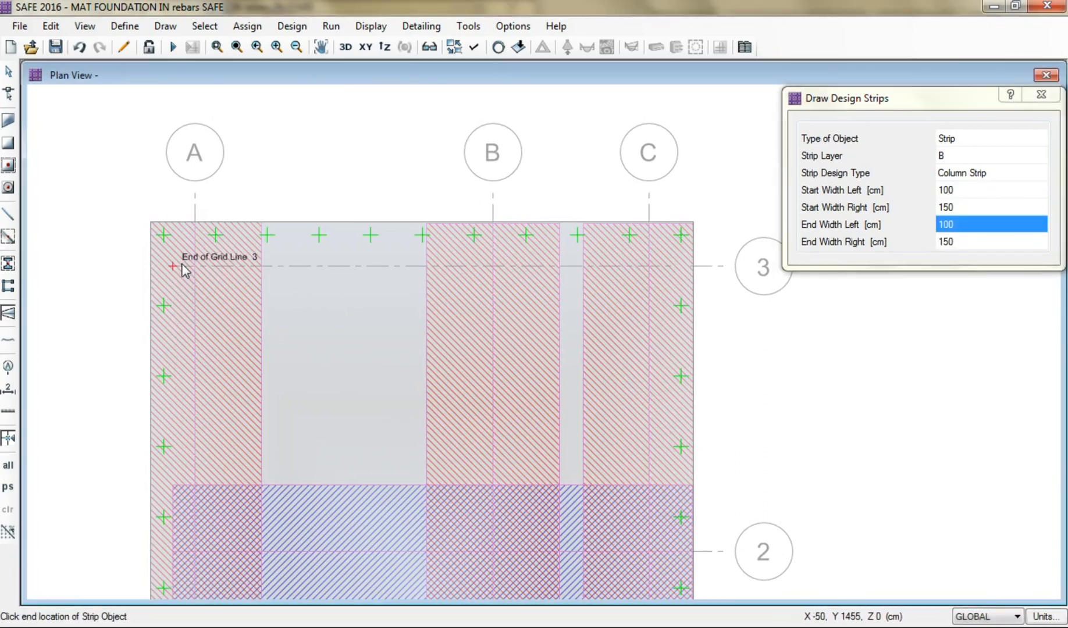
pyautogui.click(694, 267)
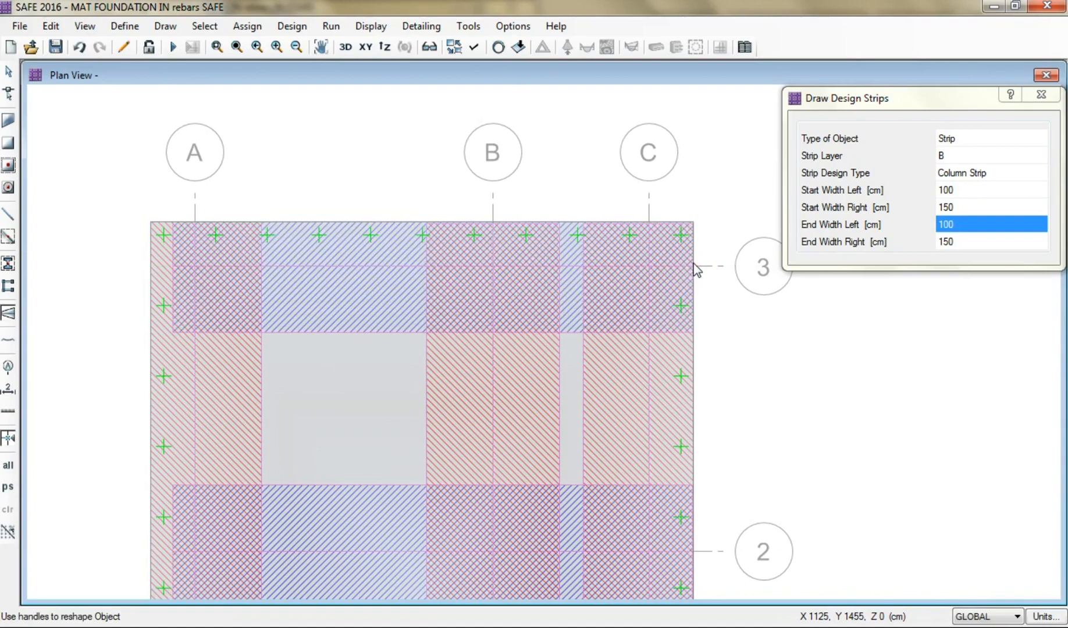
pyautogui.press('Escape')
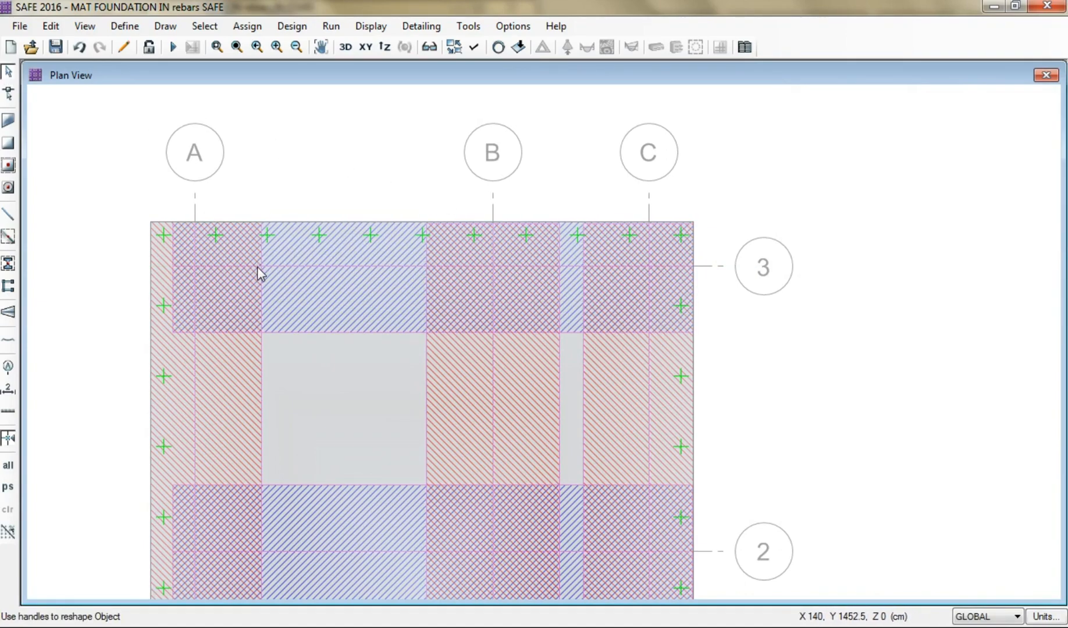
# Extend the layer B strips on grid lines 1, 2 and 3 to the slab's left edge by aligning their end points, and save the model
pyautogui.click(257, 267)
pyautogui.click(173, 266)
pyautogui.click(153, 337)
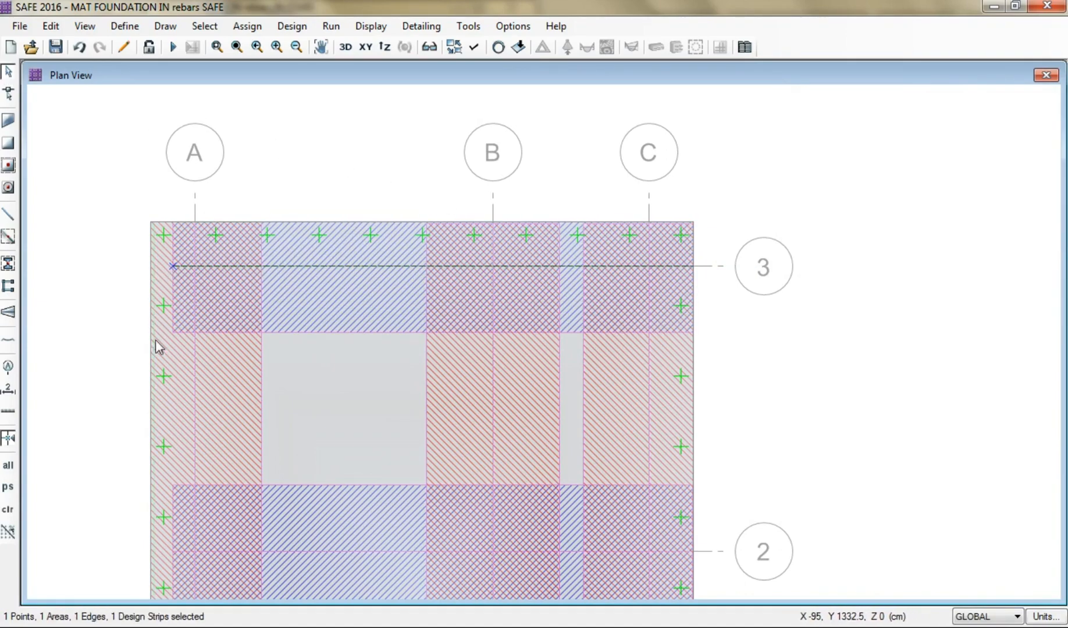
pyautogui.moveTo(195, 376); pyautogui.dragTo(231, 131, button='middle')
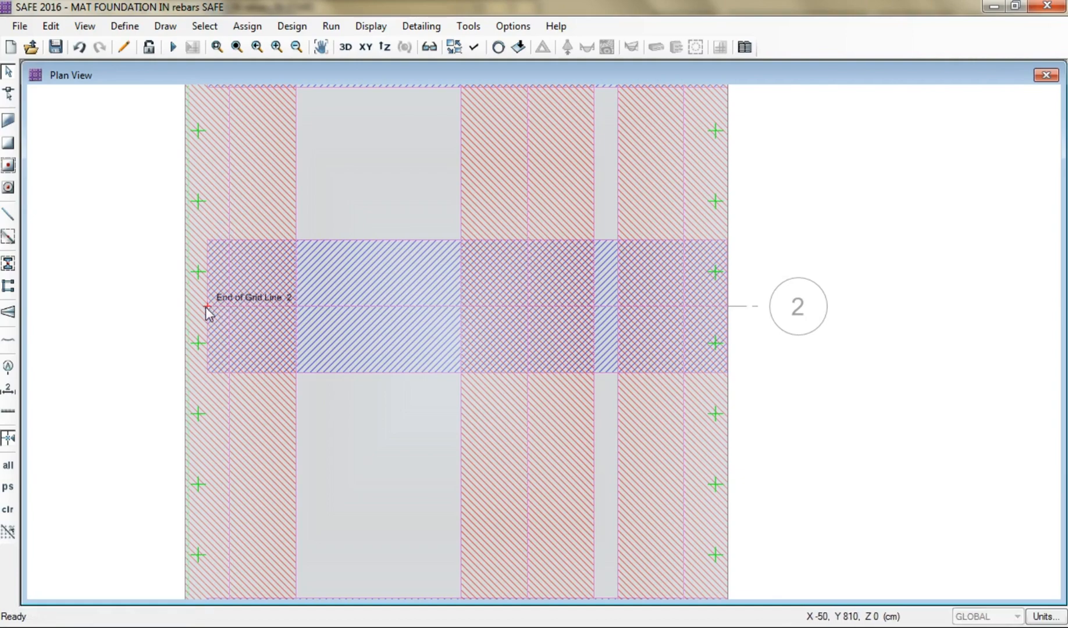
pyautogui.click(206, 307)
pyautogui.click(250, 306)
pyautogui.moveTo(245, 318); pyautogui.dragTo(223, 283, button='middle')
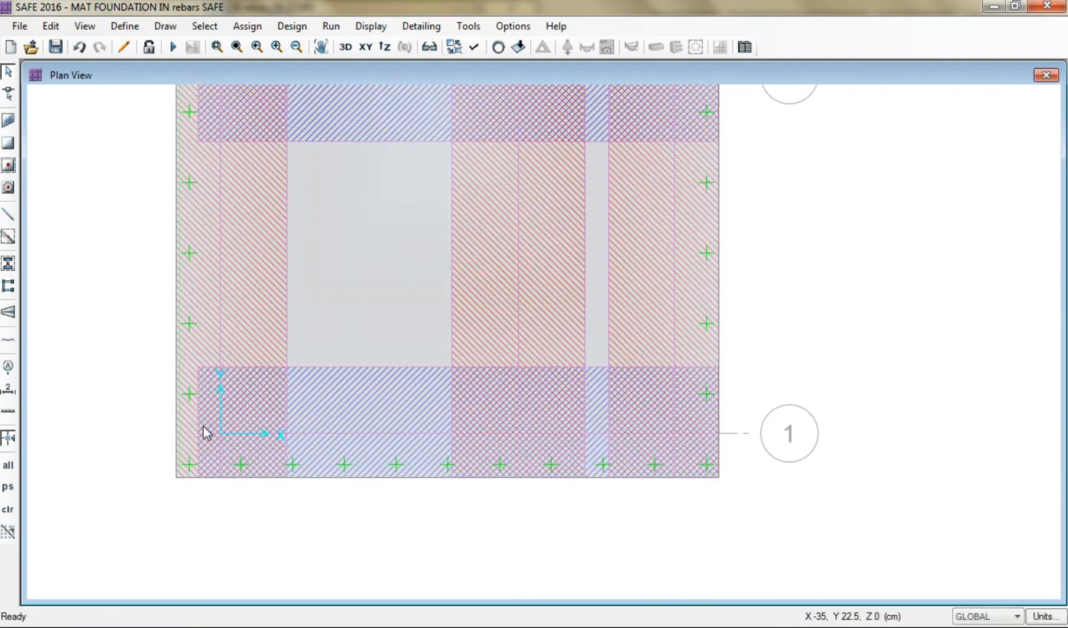
pyautogui.click(199, 433)
pyautogui.click(254, 434)
pyautogui.click(51, 25)
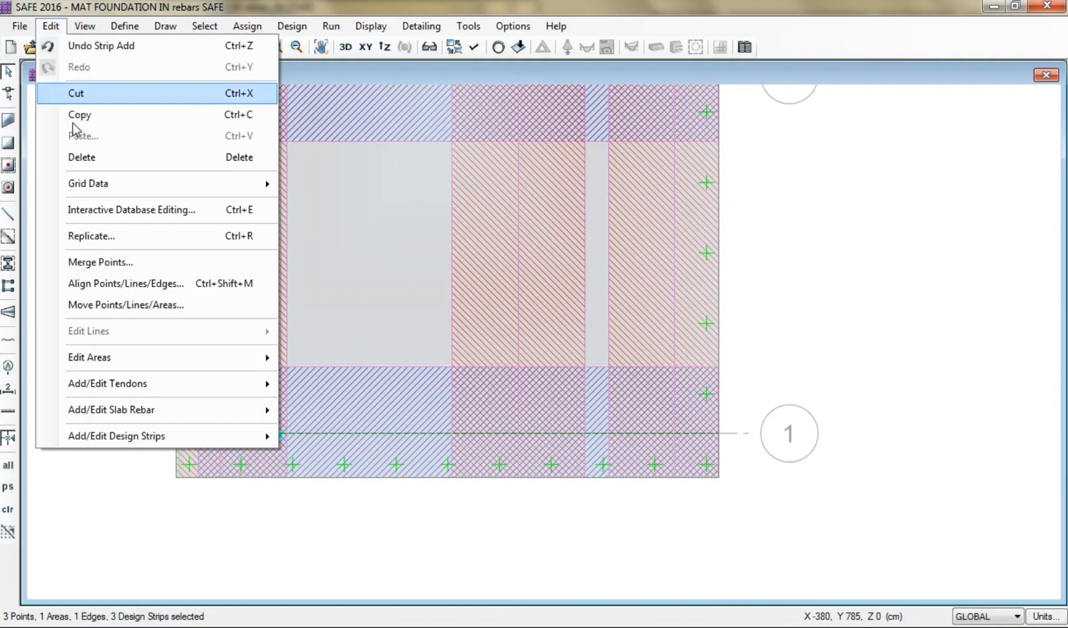
pyautogui.click(96, 283)
pyautogui.click(489, 391)
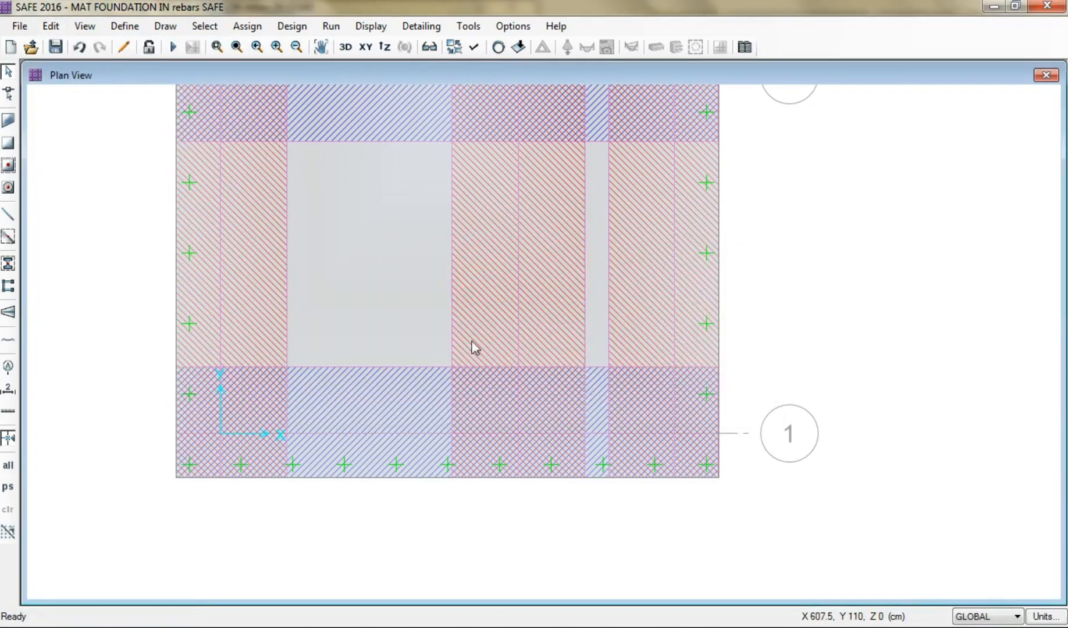
pyautogui.click(238, 48)
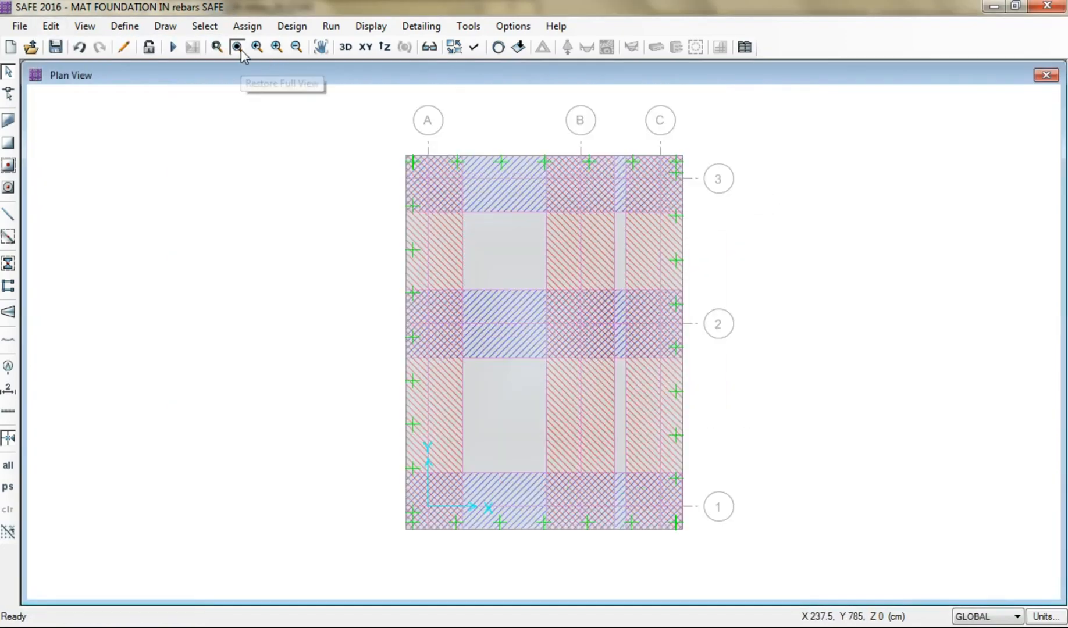
pyautogui.click(55, 47)
# Review the slab cover and preferred bar size in the design preferences without changing them
pyautogui.click(291, 25)
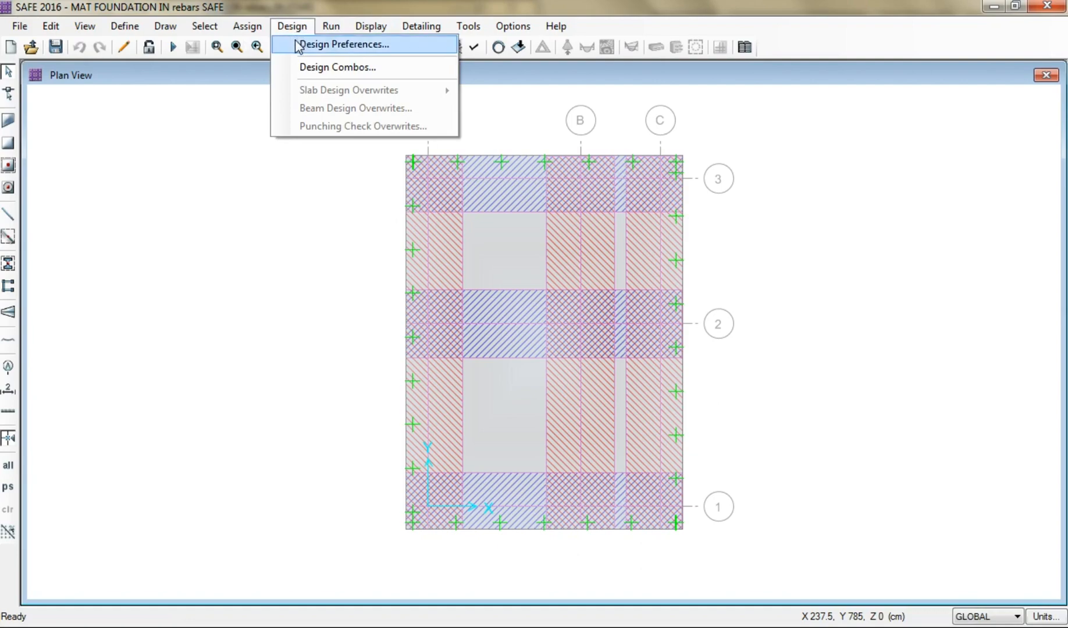
pyautogui.click(298, 45)
pyautogui.click(395, 114)
pyautogui.click(594, 211)
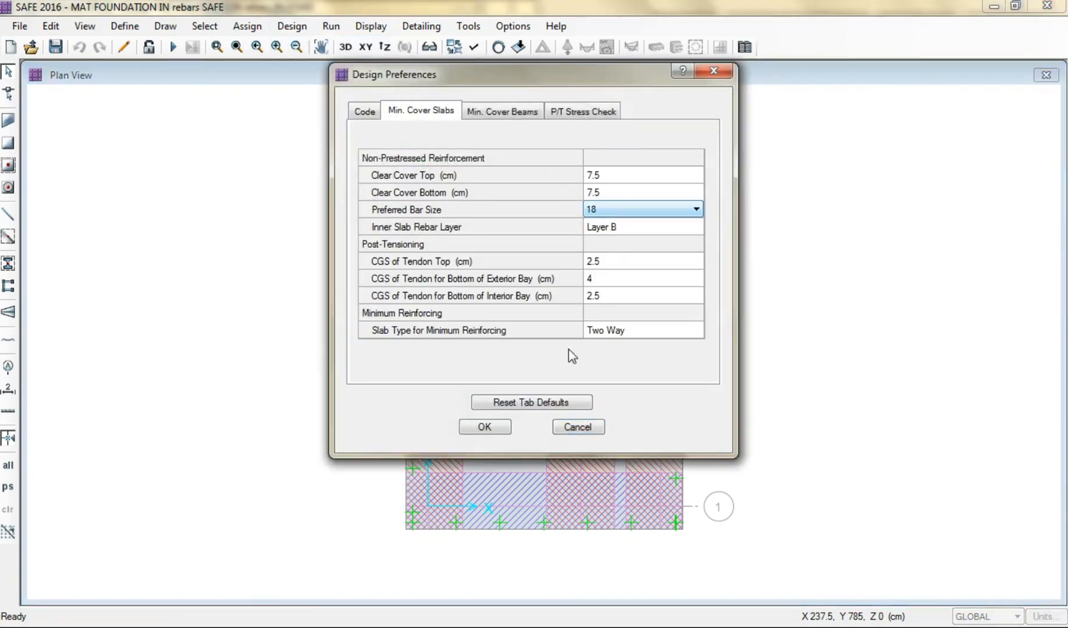
pyautogui.click(578, 428)
# Accept the advanced modeling options with 2D plate degrees of freedom and ignored vertical offsets, and run the analysis and design
pyautogui.click(331, 25)
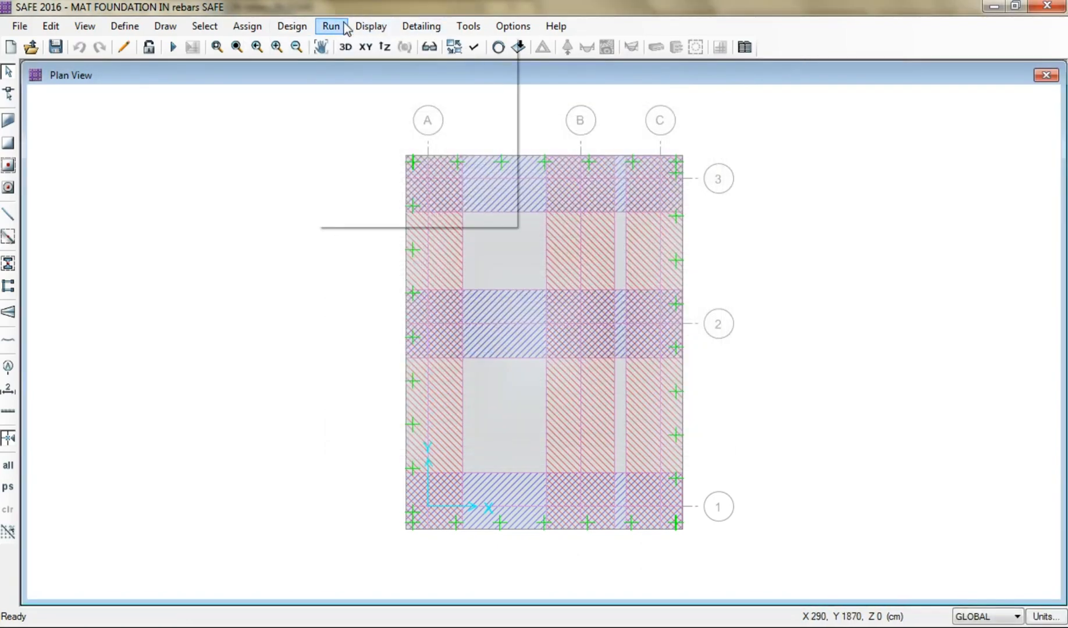
pyautogui.click(368, 164)
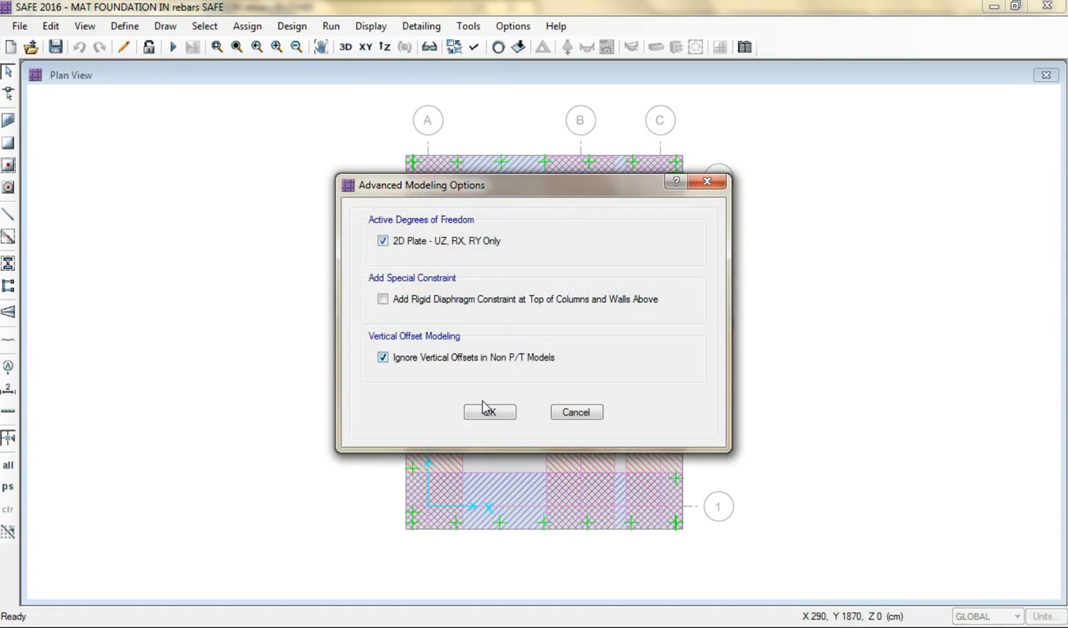
pyautogui.click(484, 408)
pyautogui.click(173, 47)
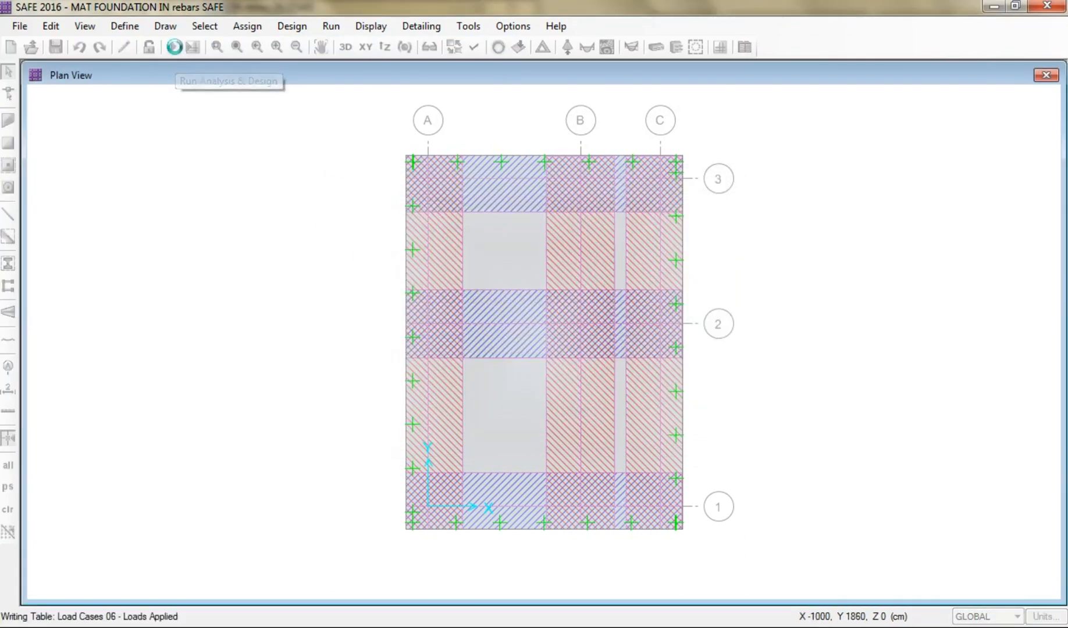
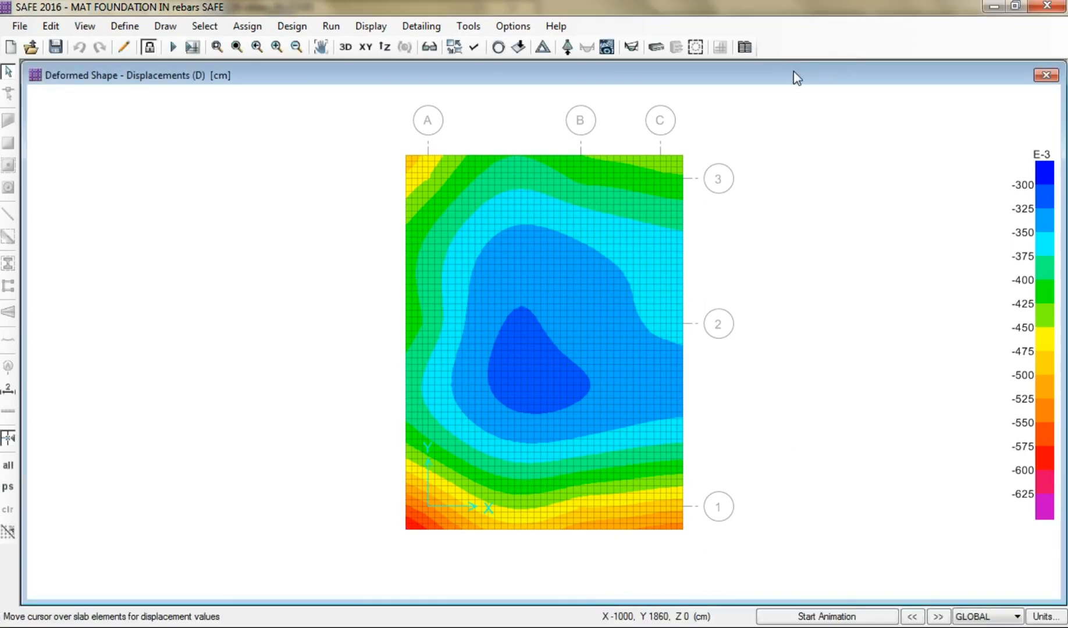
# Display the PRESSURE Min soil pressure contours from -1.5 to -1.45 kgf/cm2, and the punching shear capacity ratios
pyautogui.click(567, 47)
pyautogui.moveTo(458, 105); pyautogui.dragTo(218, 146)
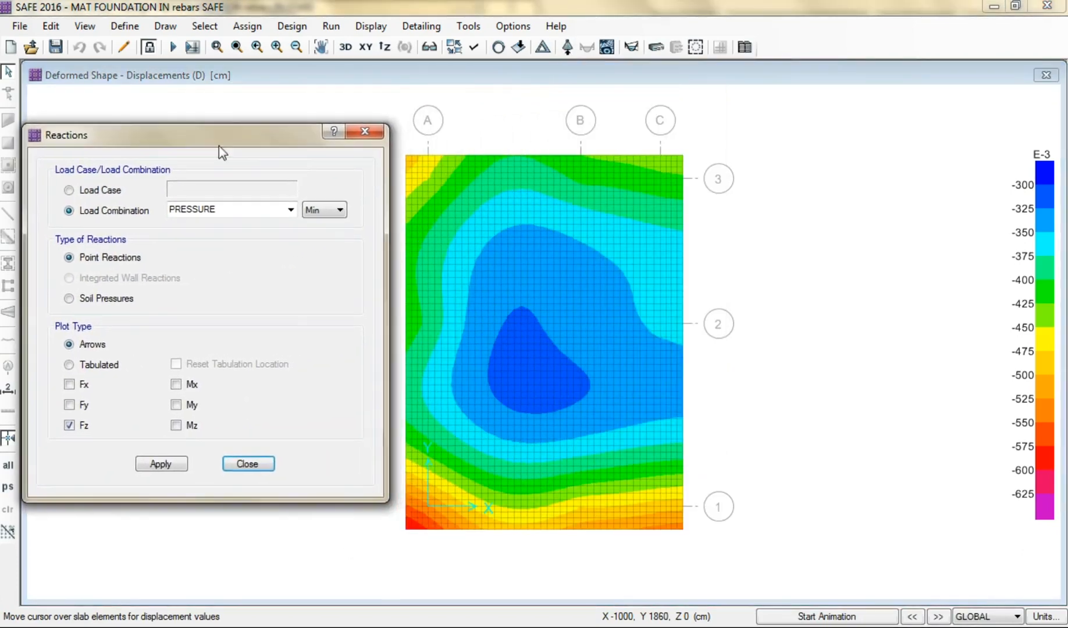
pyautogui.click(69, 298)
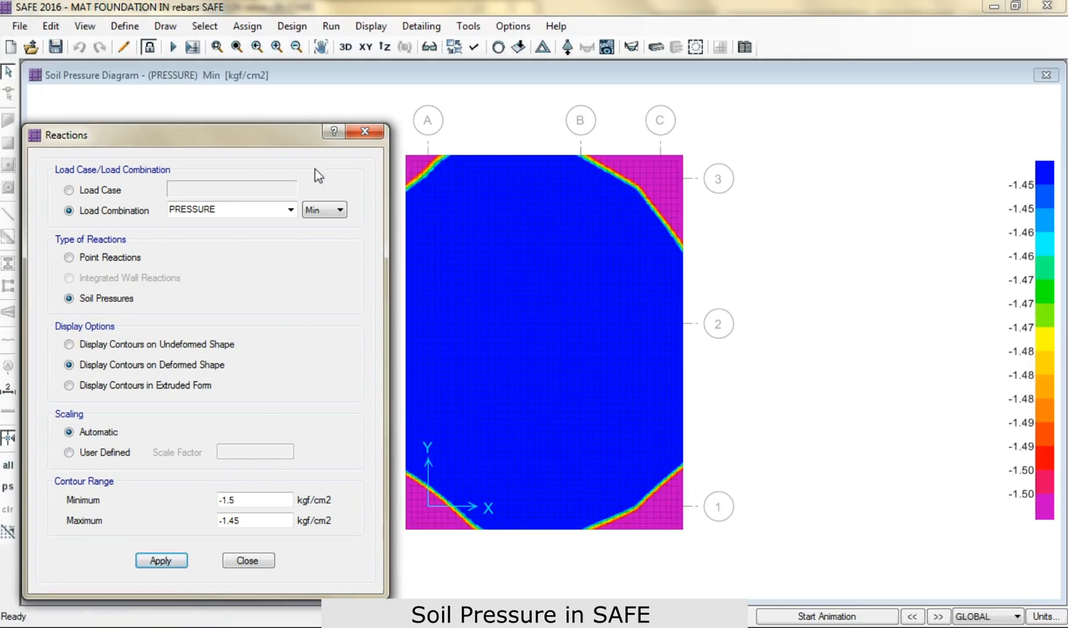
pyautogui.moveTo(312, 140); pyautogui.dragTo(277, 126)
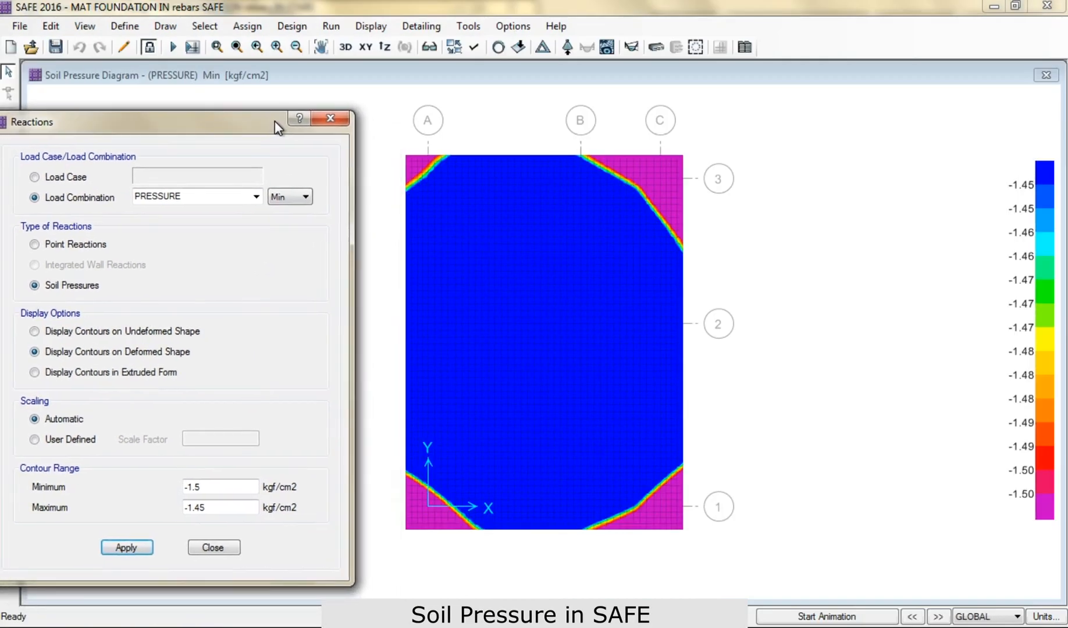
pyautogui.click(330, 118)
pyautogui.click(701, 49)
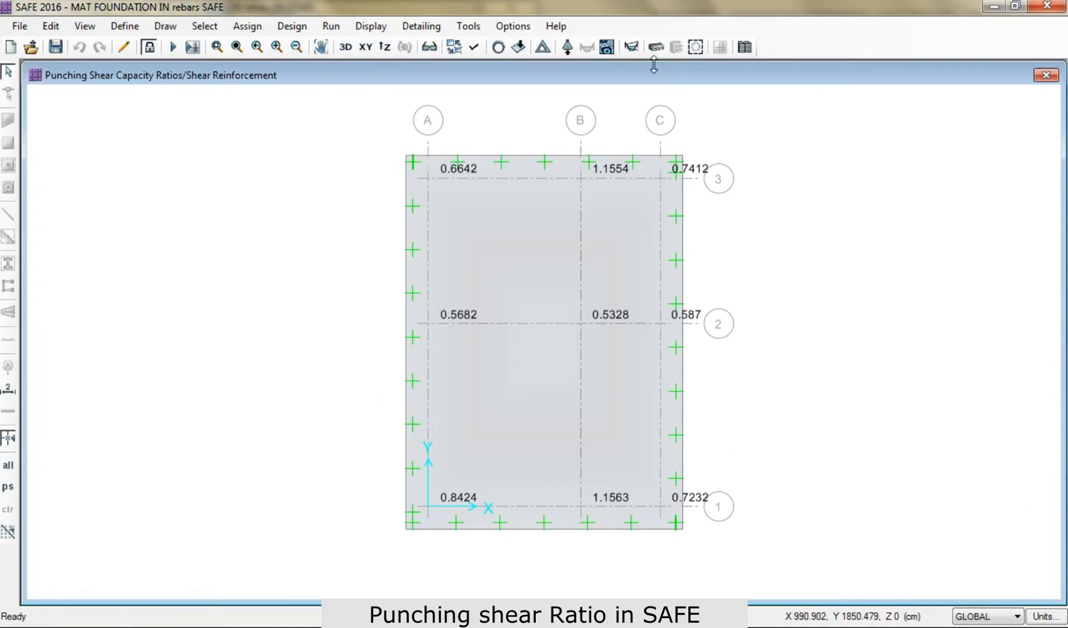
# Set the slab design display to layers A and B with minimum reinforcing imposed and typical uniform bars of size 18 at 20 cm, top and bottom
pyautogui.click(655, 47)
pyautogui.moveTo(732, 250); pyautogui.dragTo(1029, 254, button='middle')
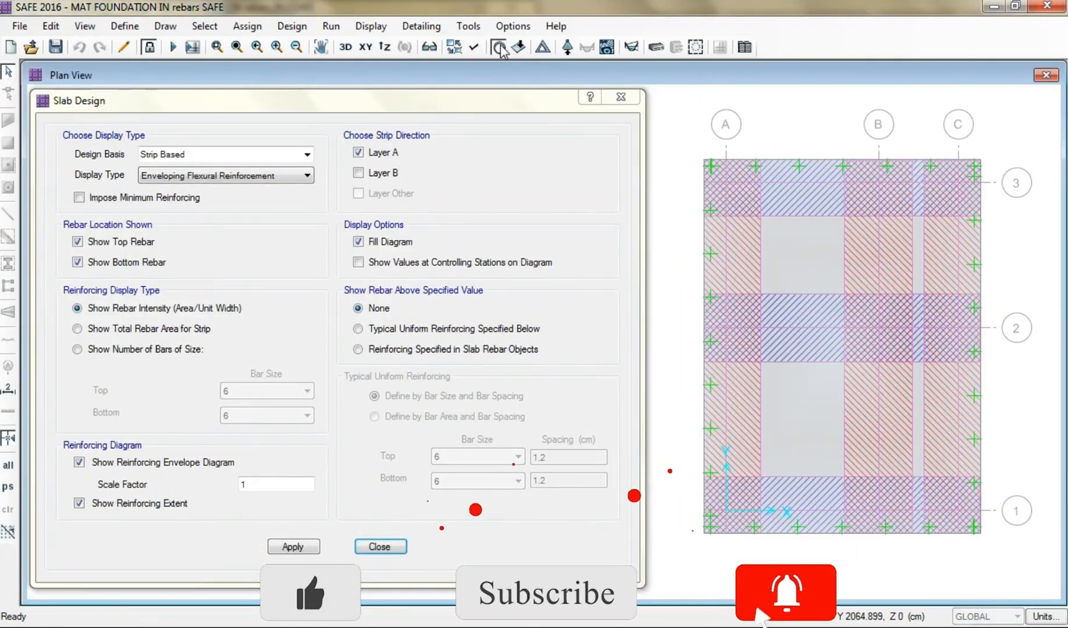
pyautogui.click(358, 172)
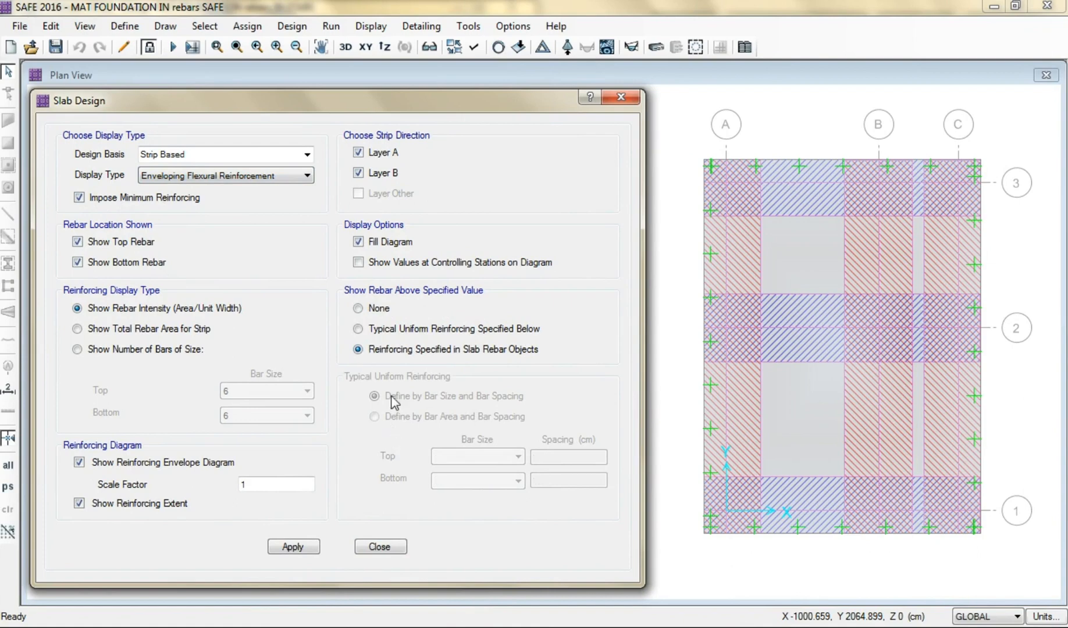
pyautogui.click(386, 331)
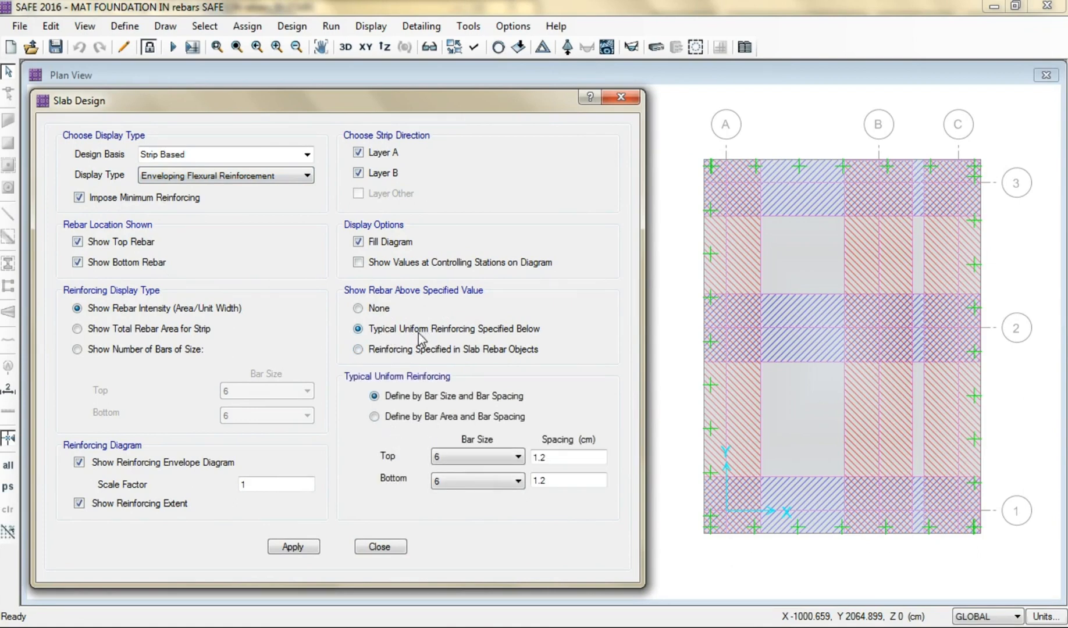
pyautogui.click(451, 457)
pyautogui.click(454, 356)
pyautogui.click(458, 477)
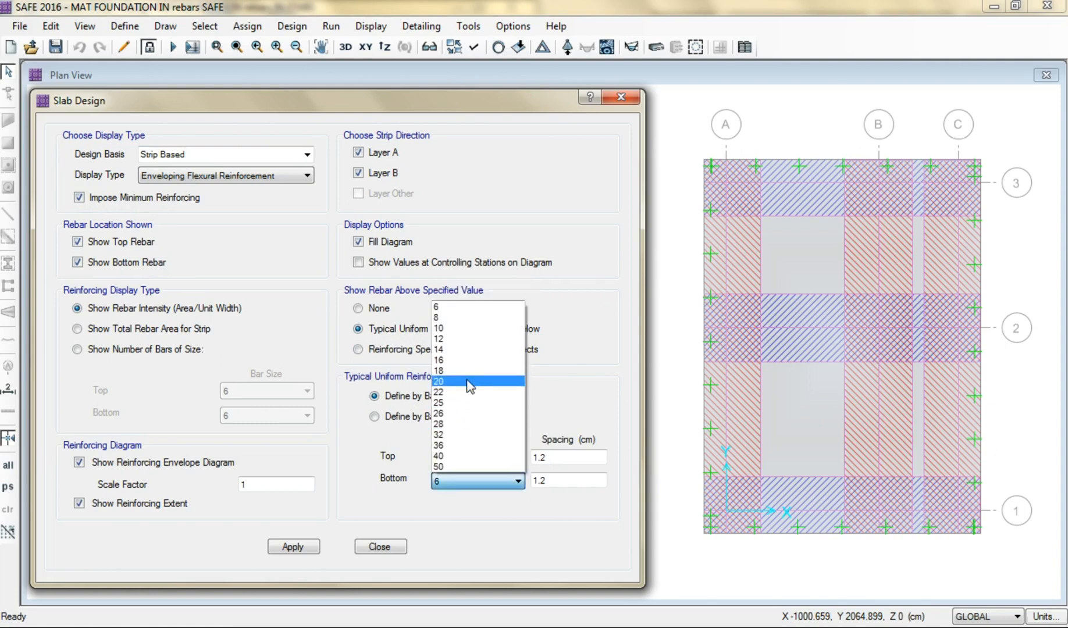
pyautogui.click(443, 370)
pyautogui.moveTo(552, 458); pyautogui.dragTo(513, 457)
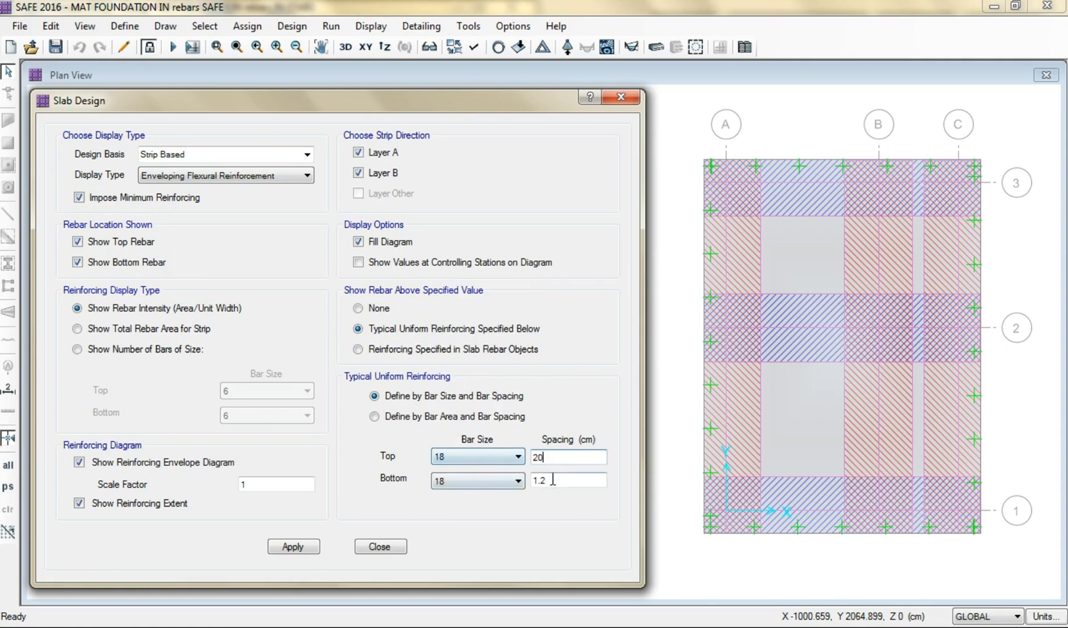
# Show the strip reinforcement as numbers of size 20 bars, top and bottom, with values at controlling stations and an unfilled diagram
pyautogui.click(175, 349)
pyautogui.click(266, 391)
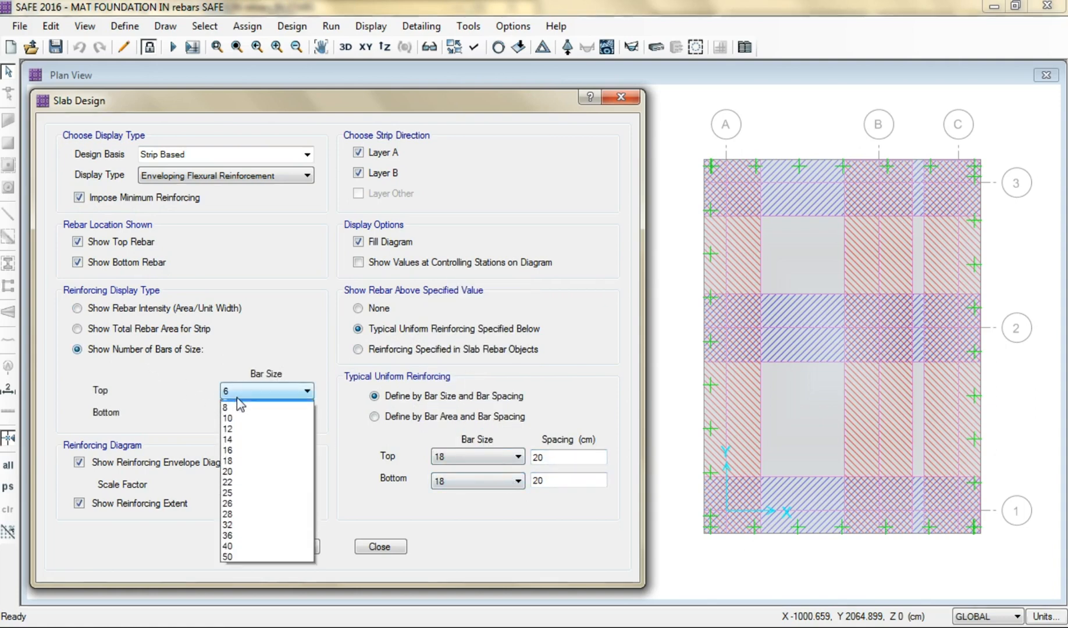
pyautogui.click(255, 478)
pyautogui.click(266, 415)
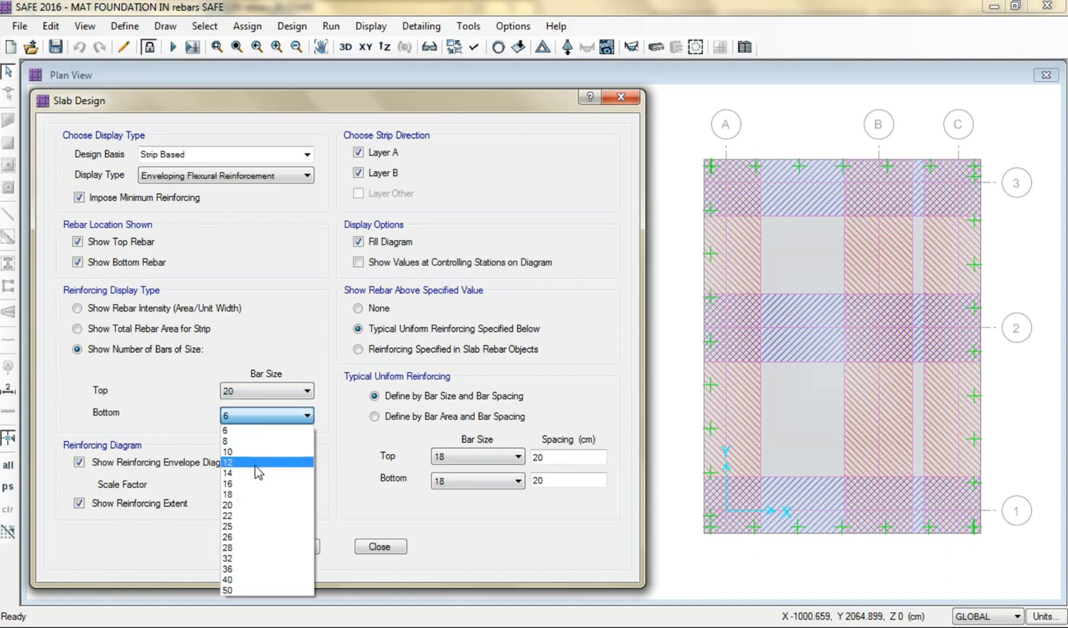
pyautogui.click(265, 506)
pyautogui.click(311, 549)
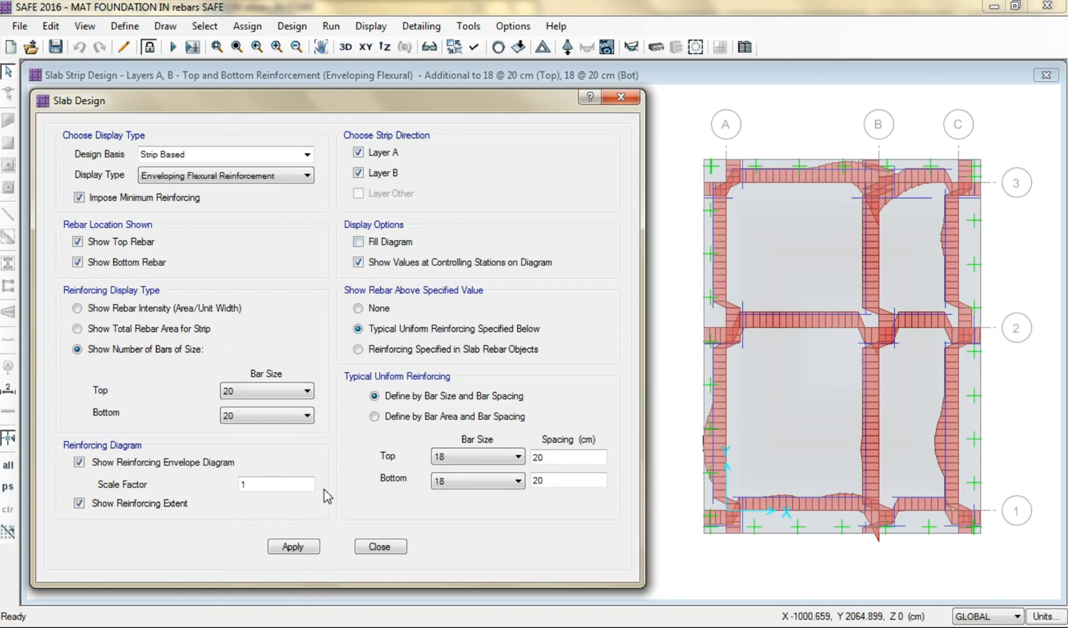
pyautogui.click(300, 548)
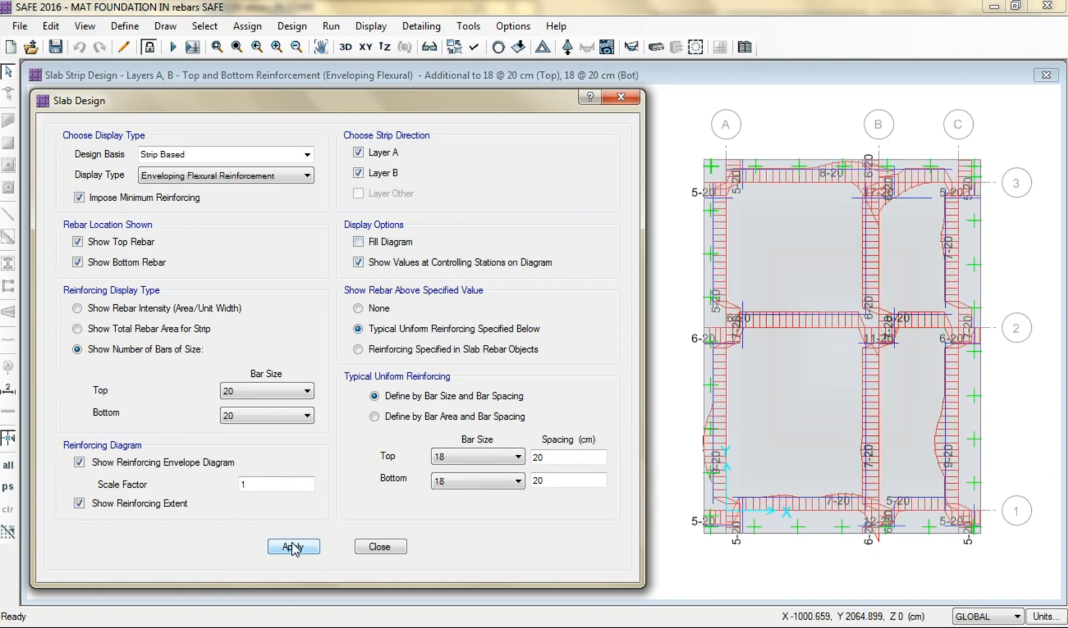
pyautogui.click(380, 546)
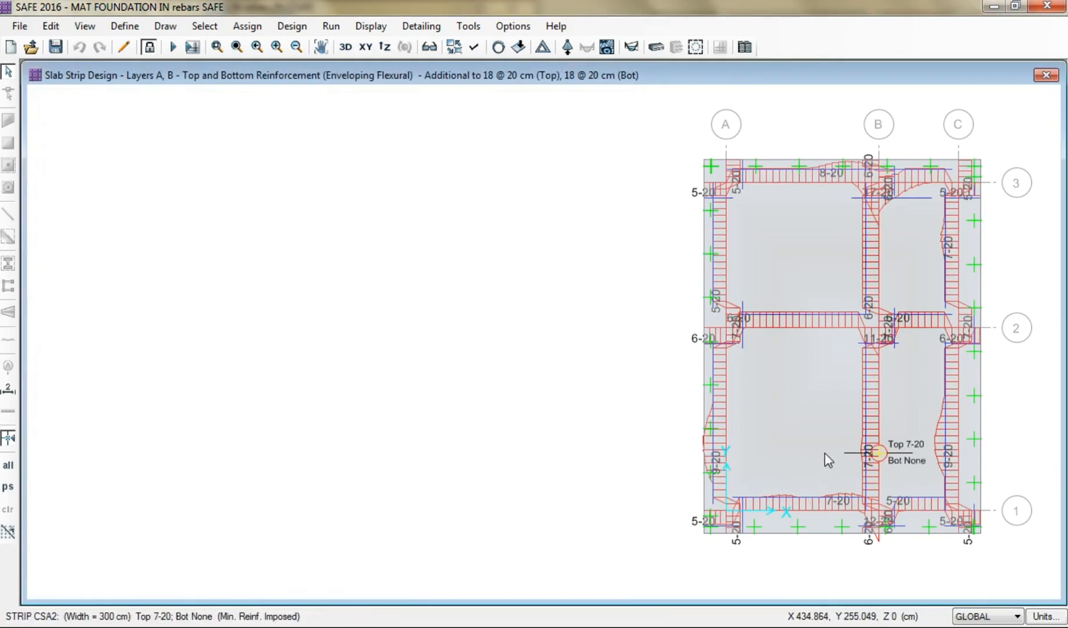
# Snap the SAFE window to the left half of the screen, switch to ETABS and close its second plan view
pyautogui.moveTo(721, 444); pyautogui.dragTo(403, 424, button='middle')
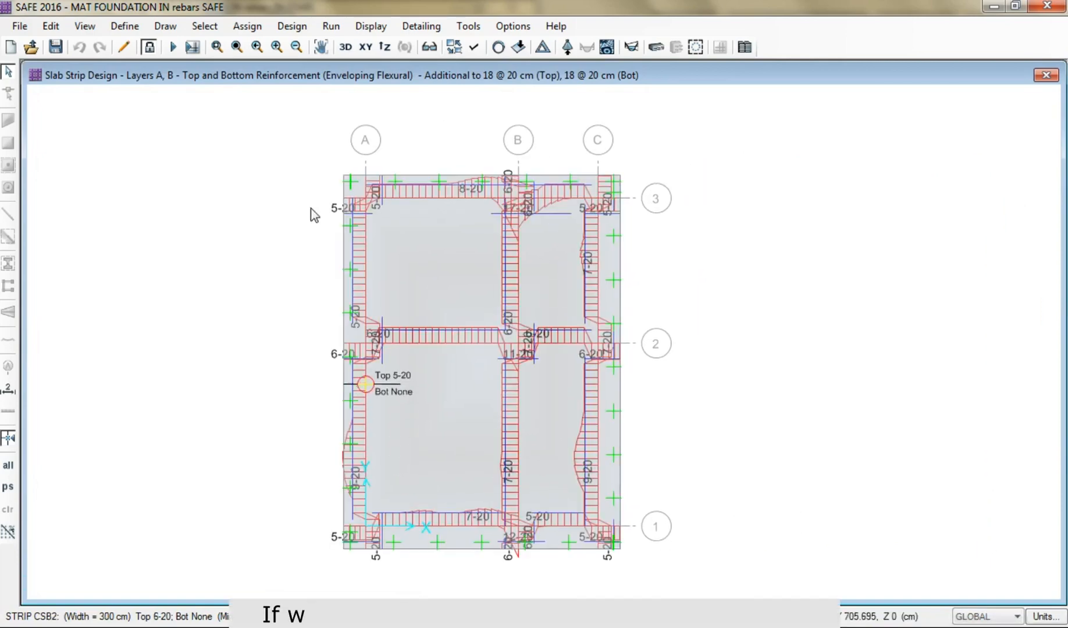
pyautogui.doubleClick(192, 7)
pyautogui.press('super+Left')
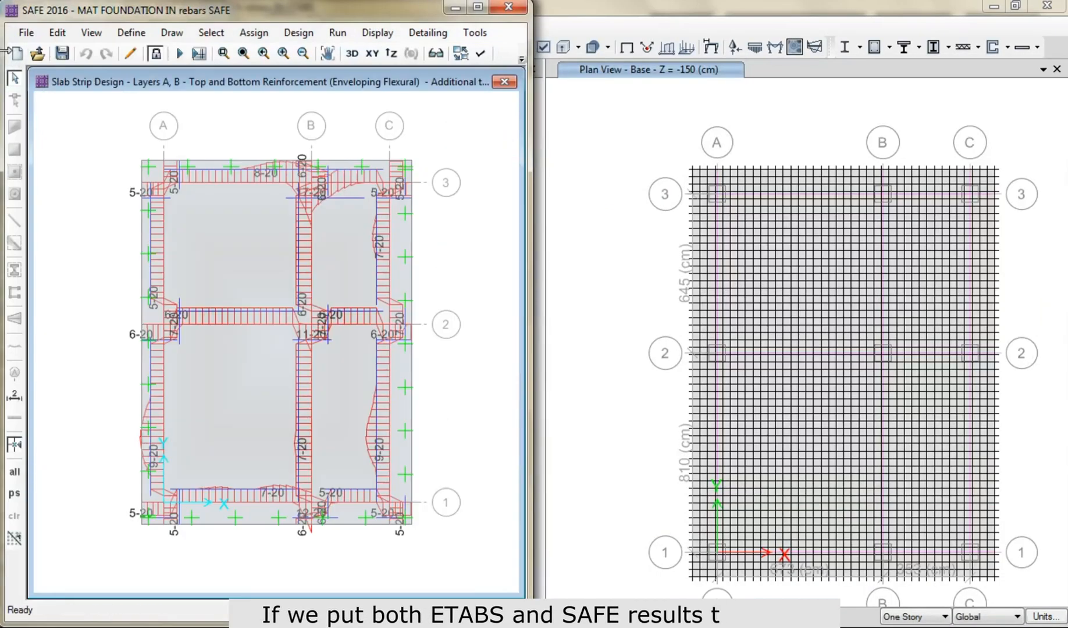
pyautogui.click(686, 26)
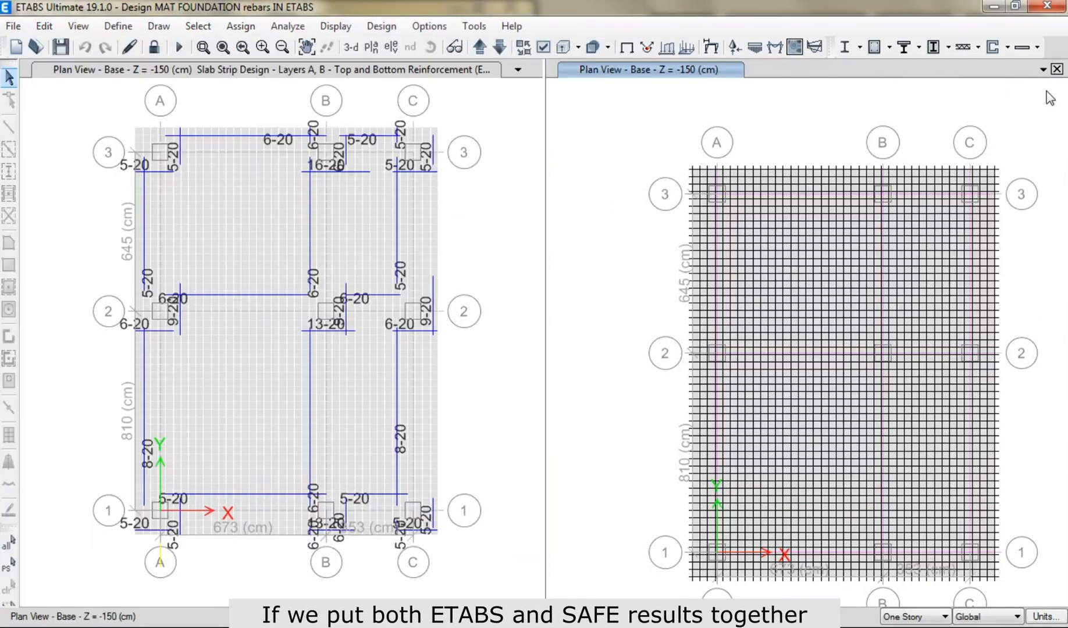
pyautogui.click(1057, 69)
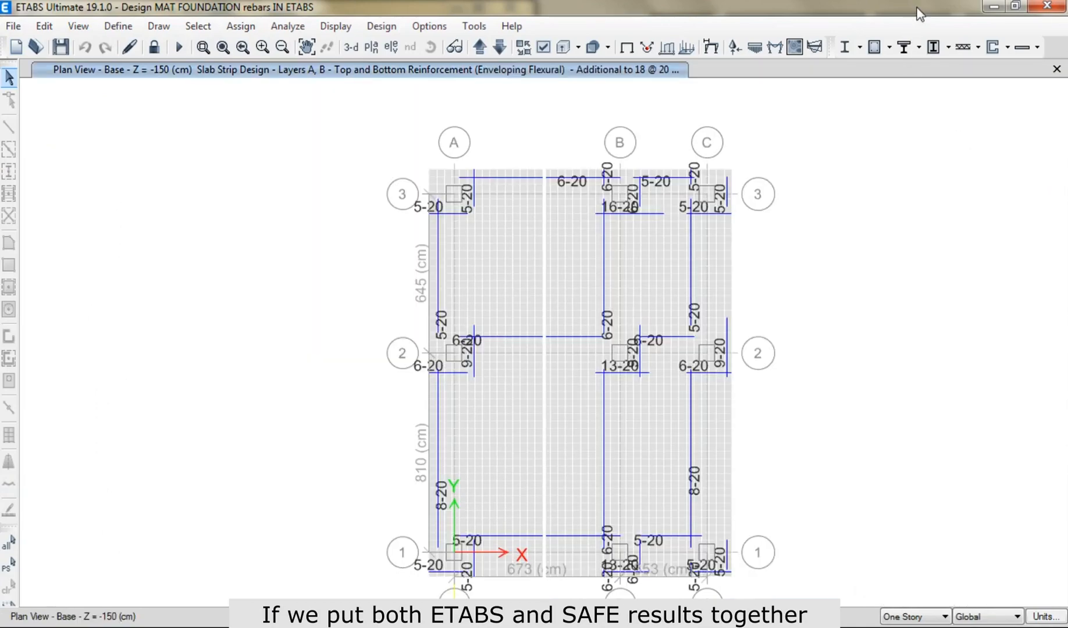
# Snap the ETABS window to the right half of the screen and enlarge the foundation plan in SAFE beside it
pyautogui.moveTo(917, 7); pyautogui.dragTo(1067, 71)
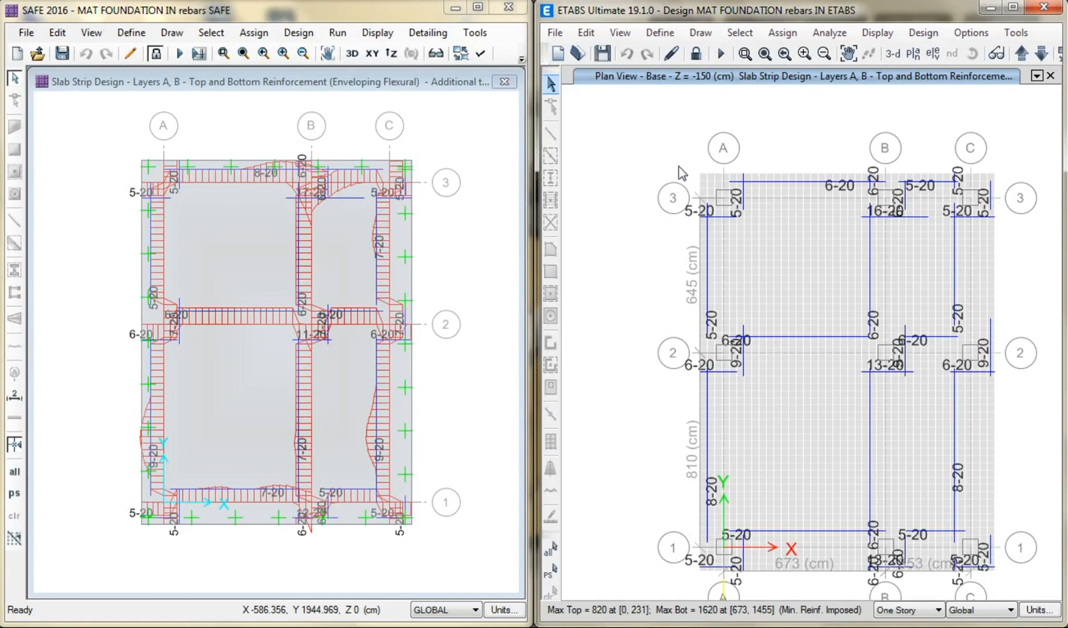
pyautogui.click(446, 277)
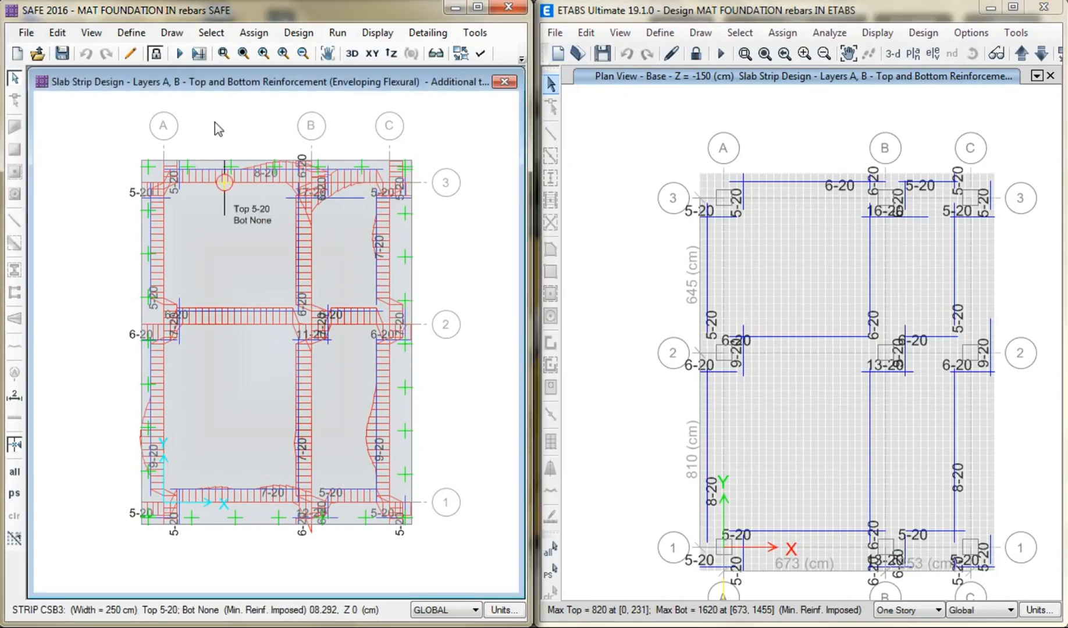
pyautogui.press('F2')
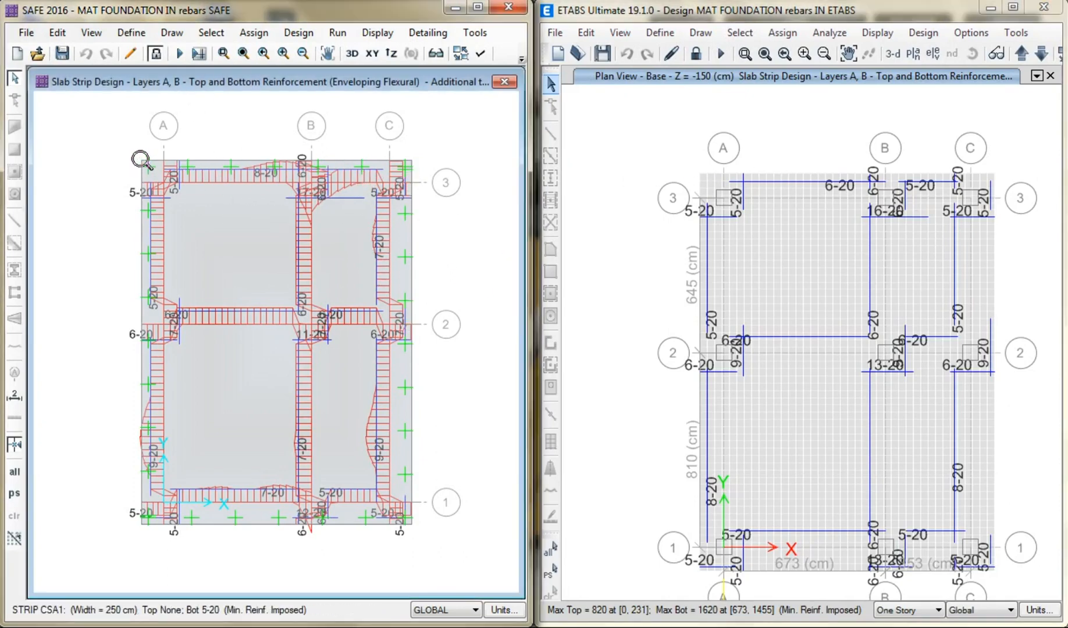
pyautogui.moveTo(117, 142); pyautogui.dragTo(438, 564)
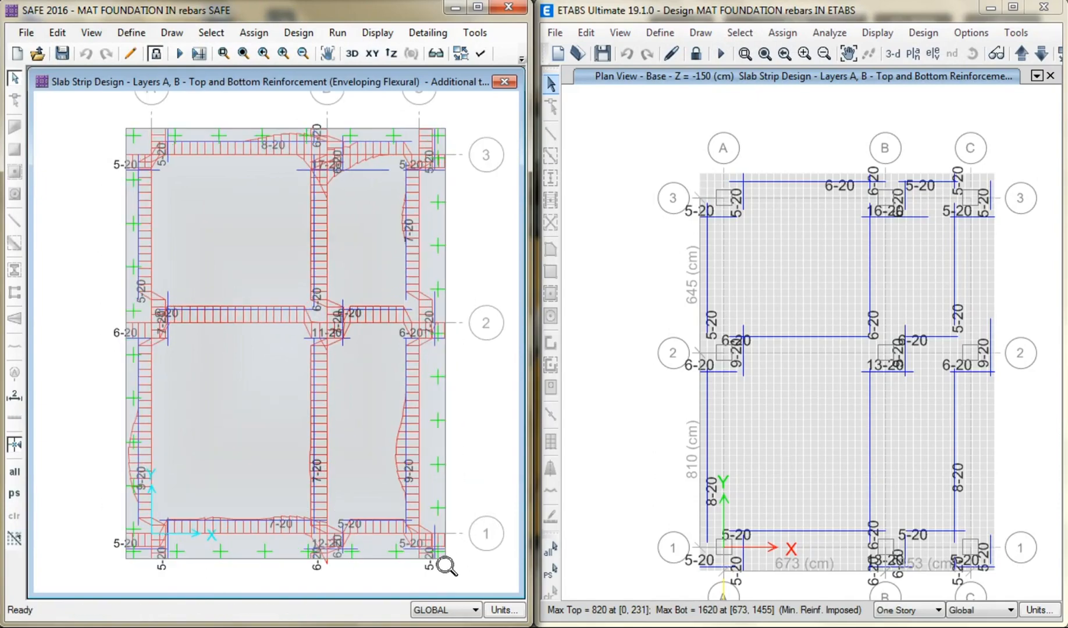
pyautogui.moveTo(439, 450); pyautogui.dragTo(425, 453, button='middle')
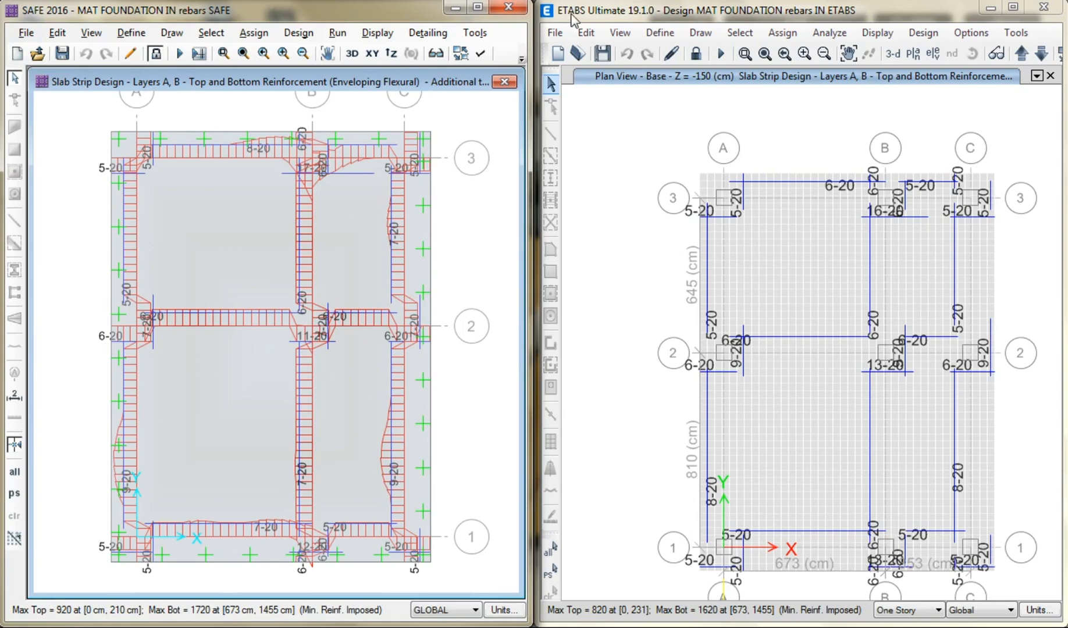
# Compare the additional flexural bars in SAFE and ETABS along grid 3 and around its intersection with grid B
pyautogui.click(640, 203)
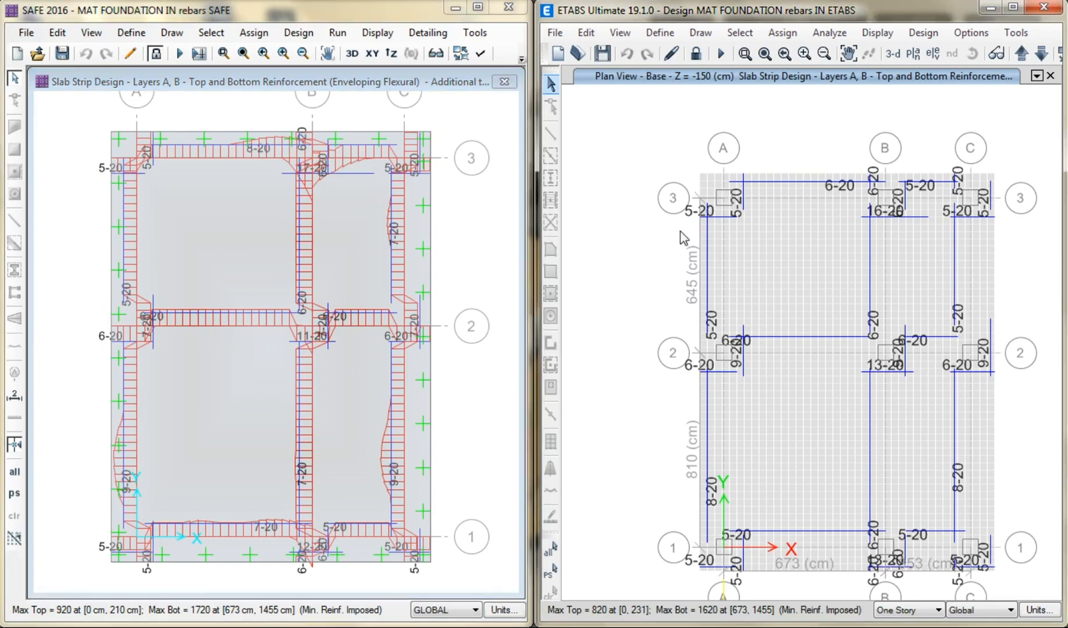
pyautogui.moveTo(106, 180)
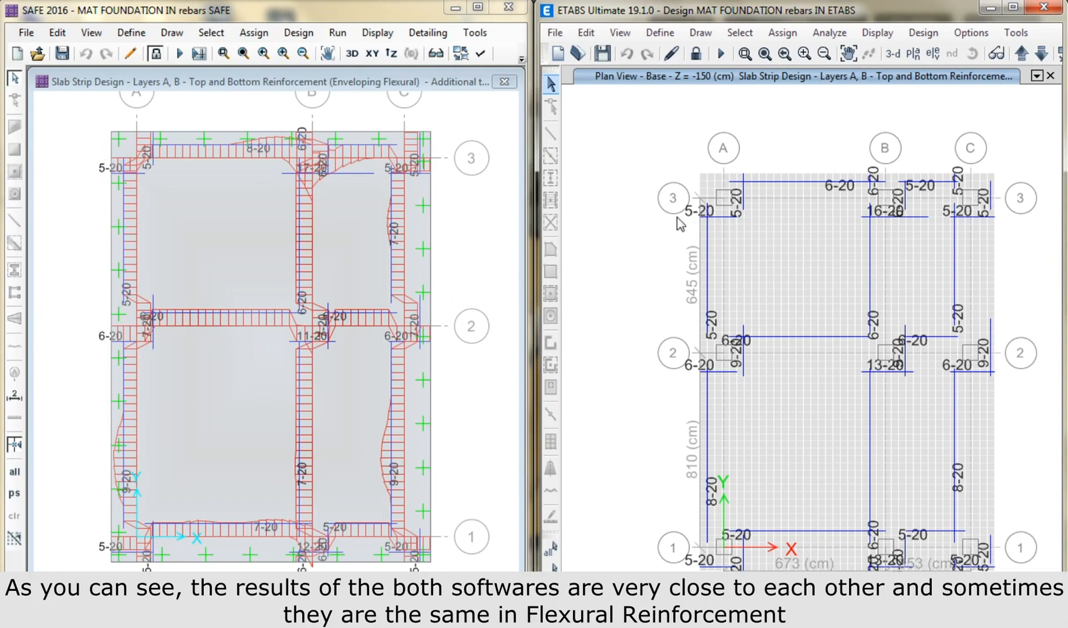
pyautogui.moveTo(173, 156)
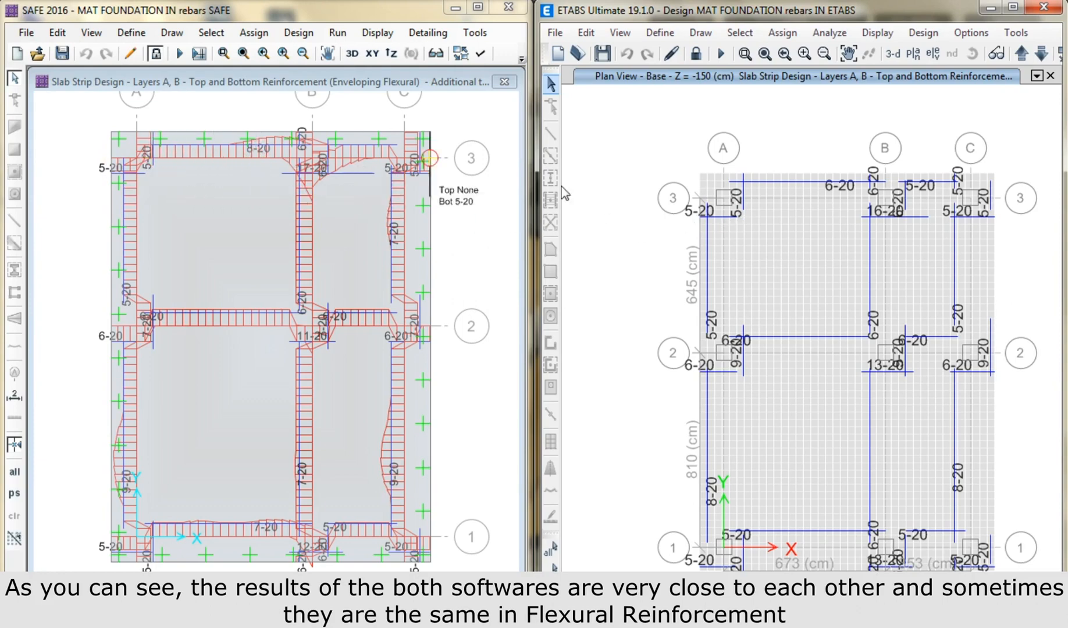
pyautogui.click(832, 198)
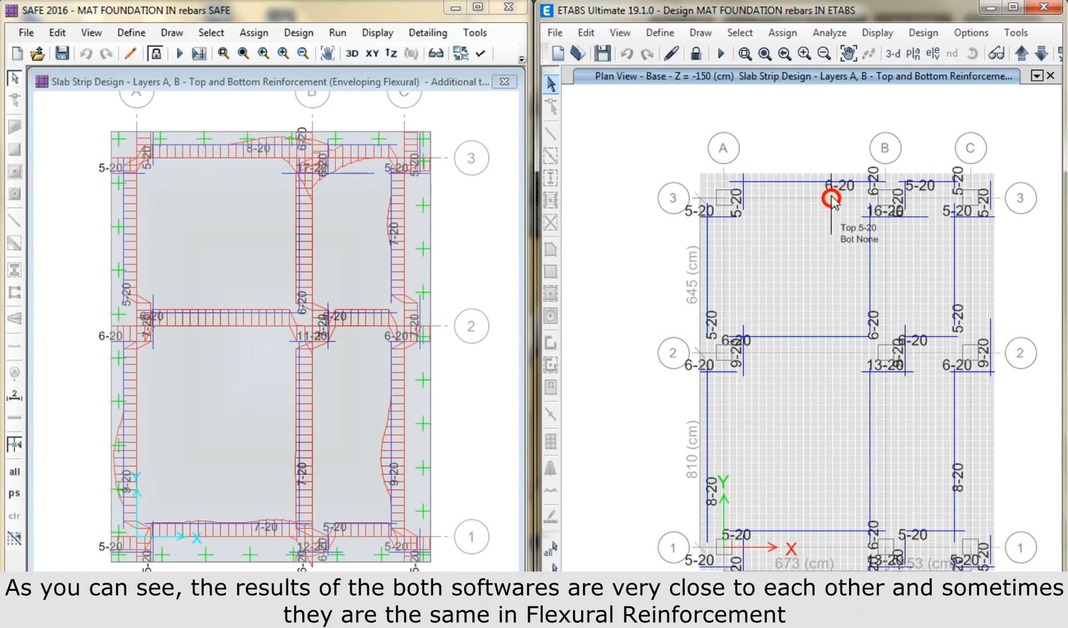
pyautogui.moveTo(886, 223)
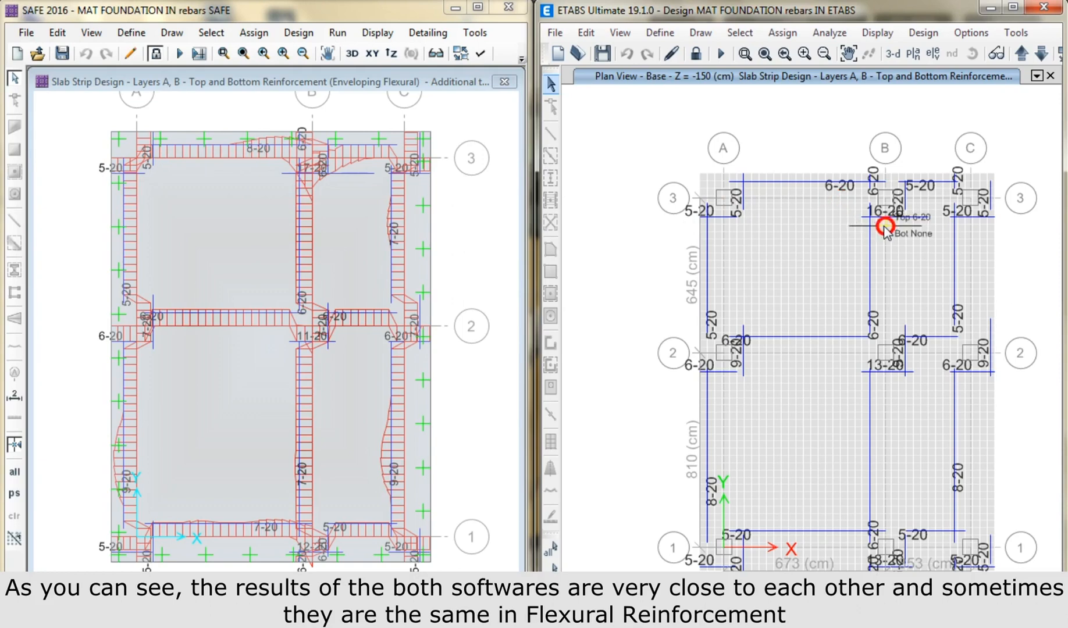
pyautogui.moveTo(306, 180)
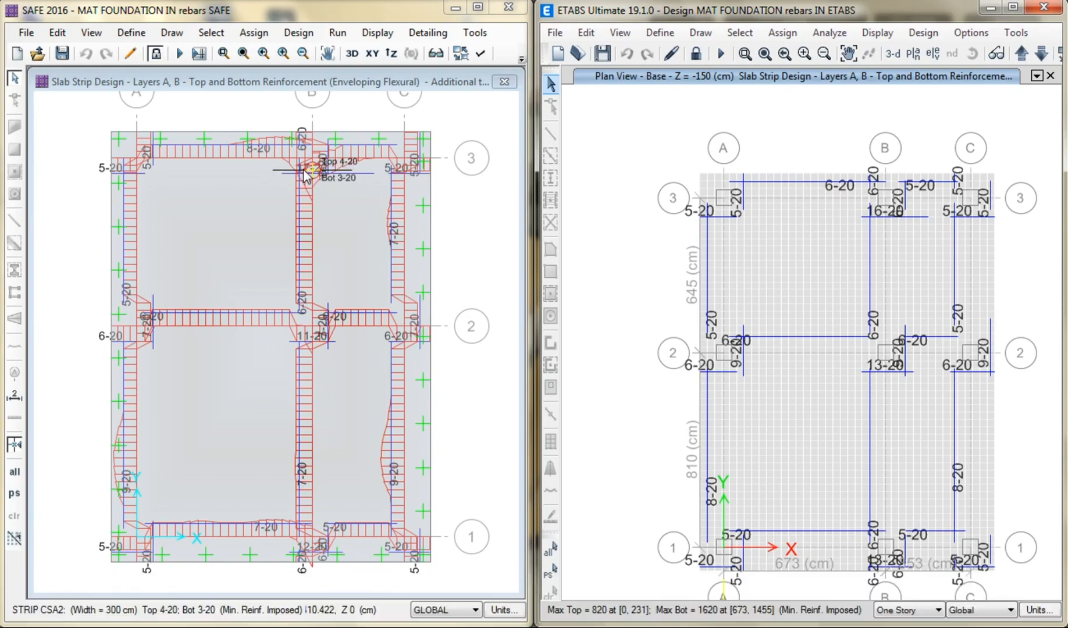
pyautogui.moveTo(346, 214)
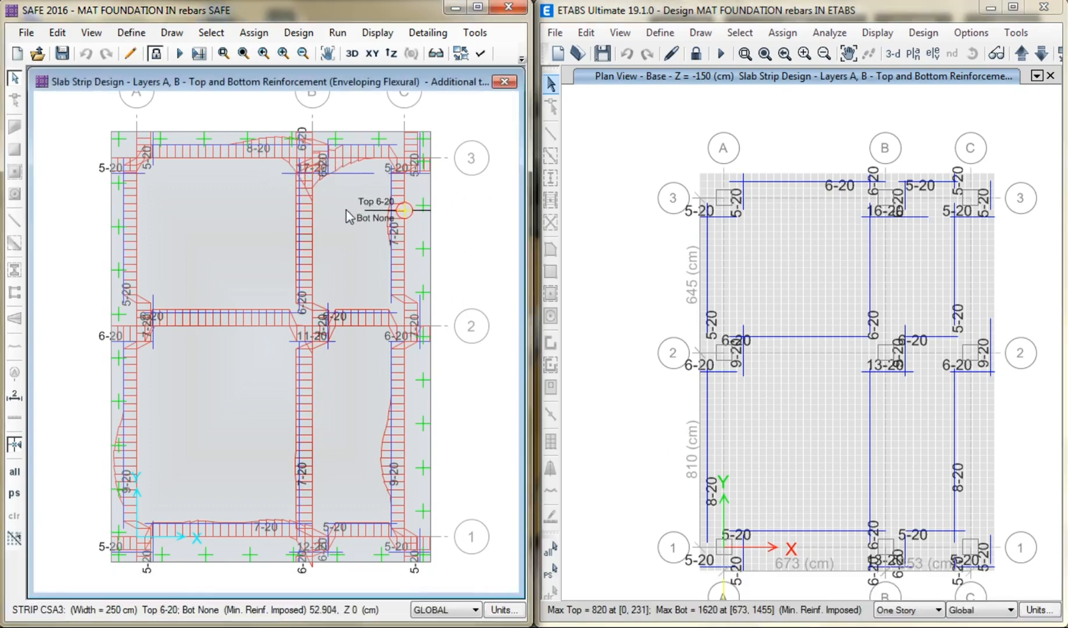
pyautogui.scroll(3, 308, 179)
pyautogui.moveTo(317, 160)
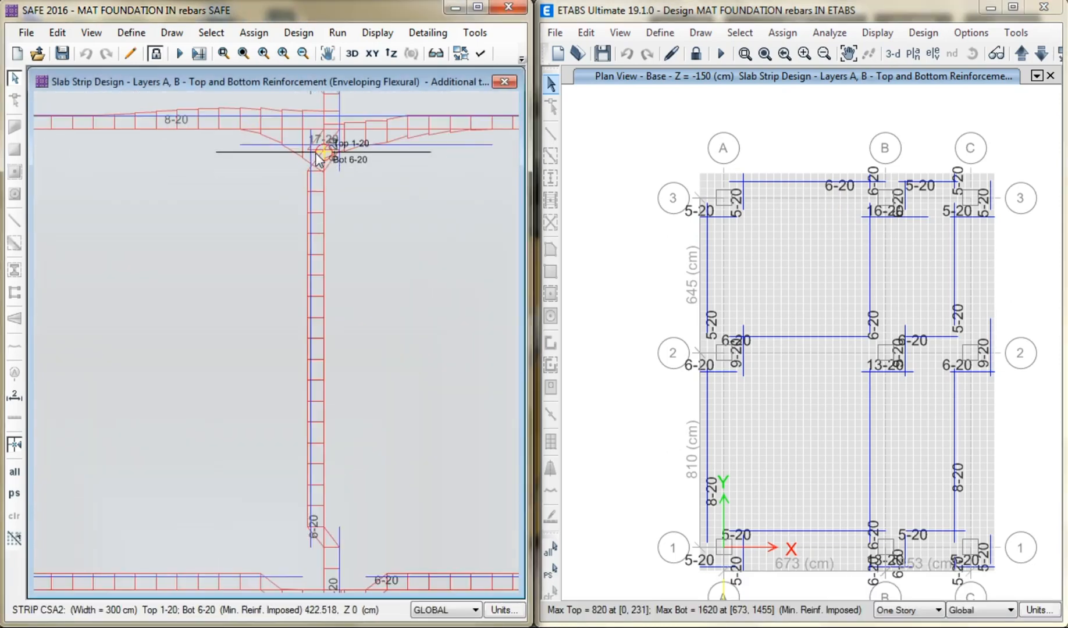
pyautogui.scroll(-3, 317, 166)
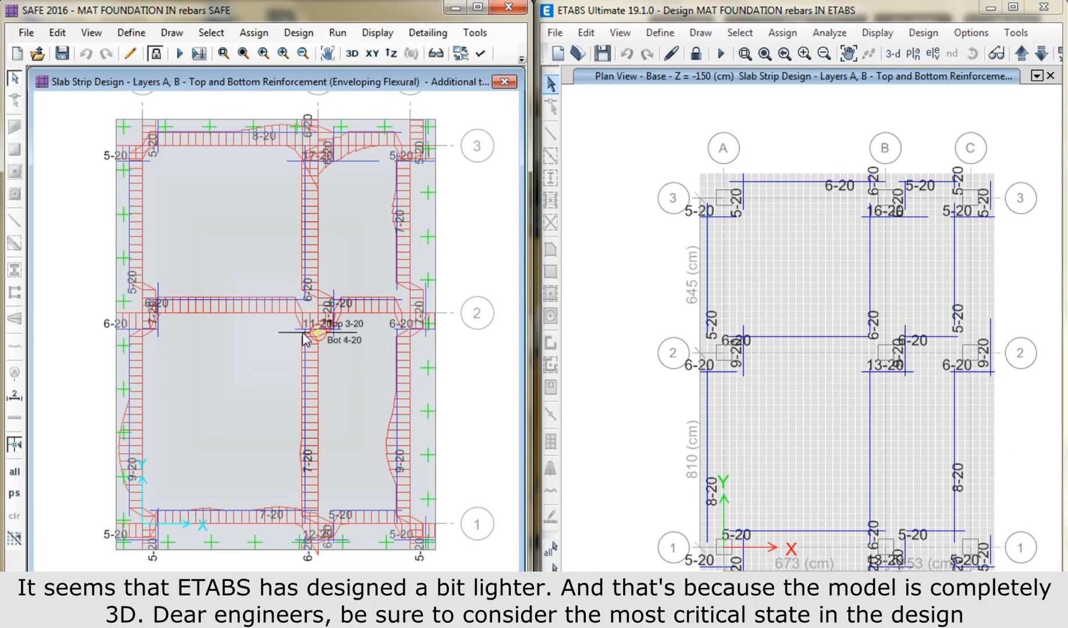
# Compare the flexural bars of the grid C strip between grids 1 and 2 in ETABS and SAFE
pyautogui.click(970, 493)
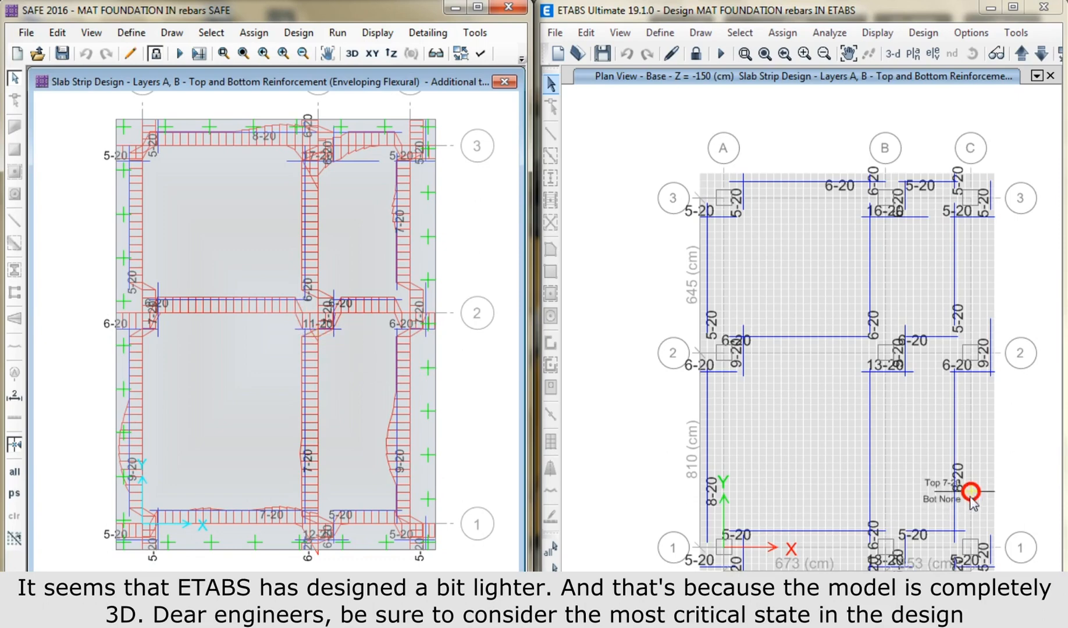
pyautogui.click(410, 470)
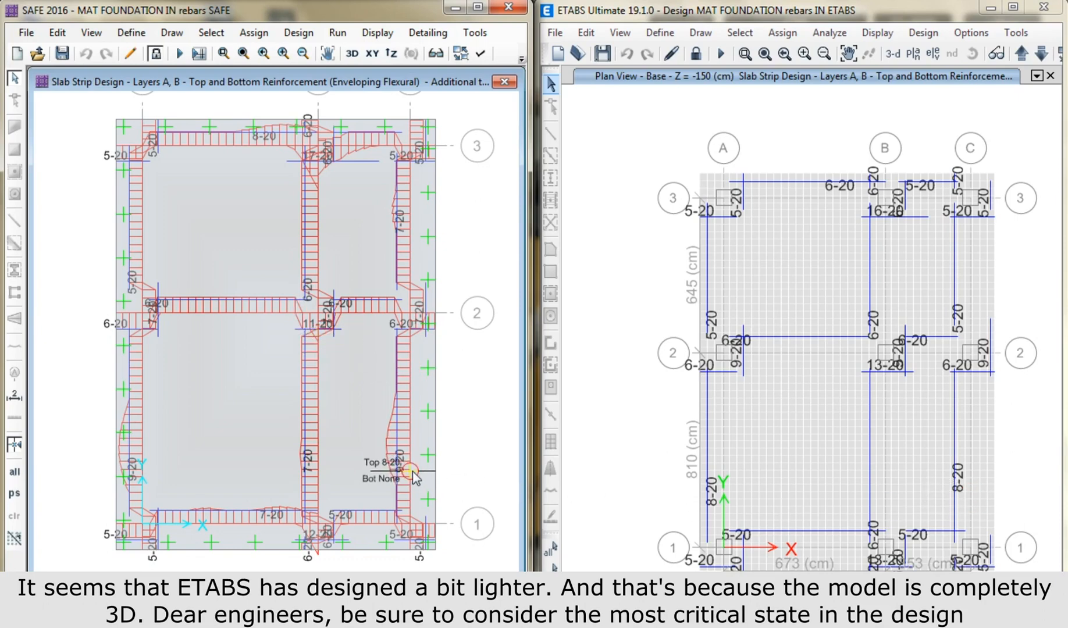
pyautogui.click(410, 549)
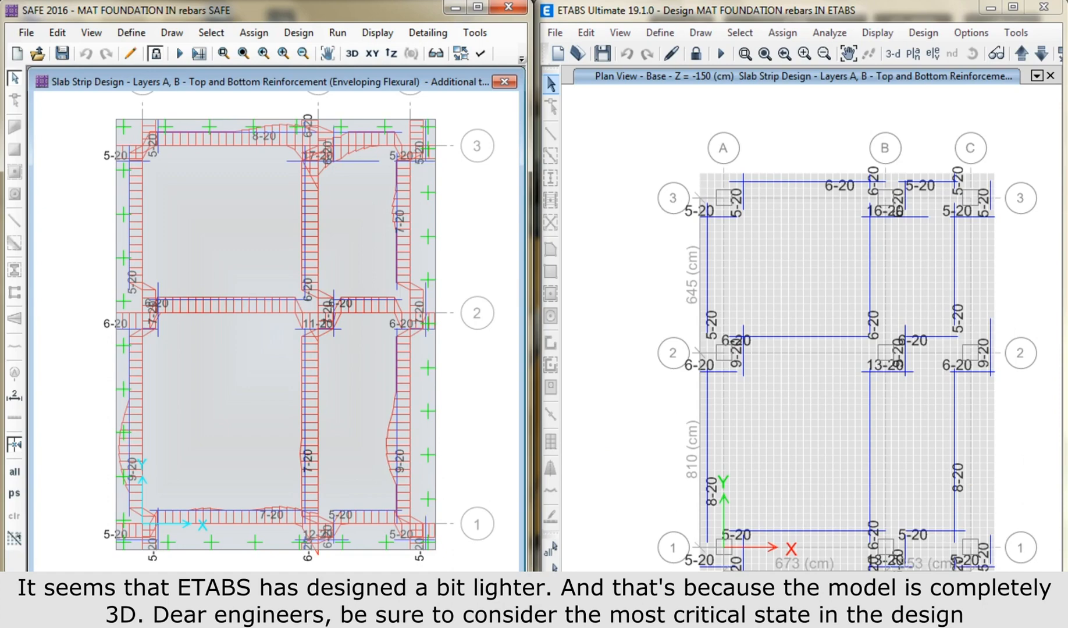
# Display the strip-based Shear Reinforcement for layers A and B in ETABS as a filled diagram
pyautogui.click(937, 36)
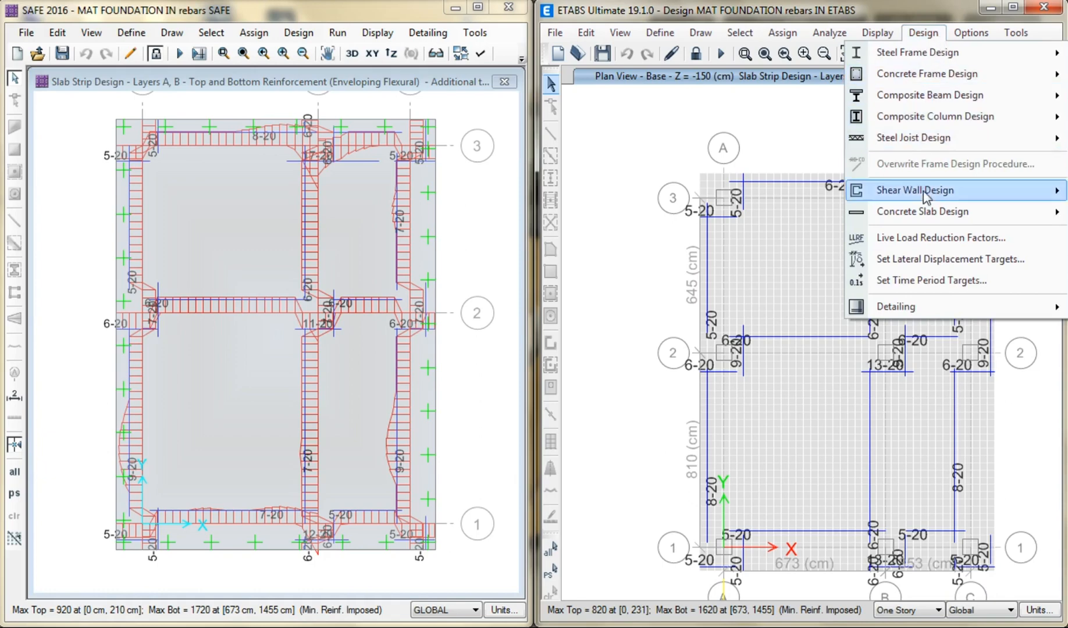
pyautogui.moveTo(922, 215)
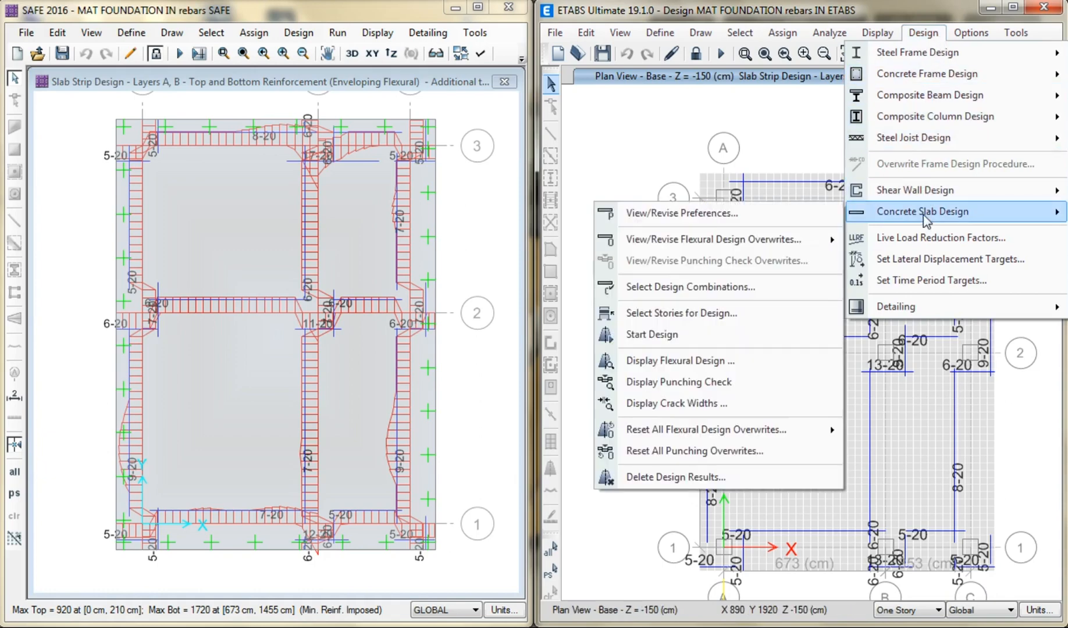
pyautogui.click(772, 362)
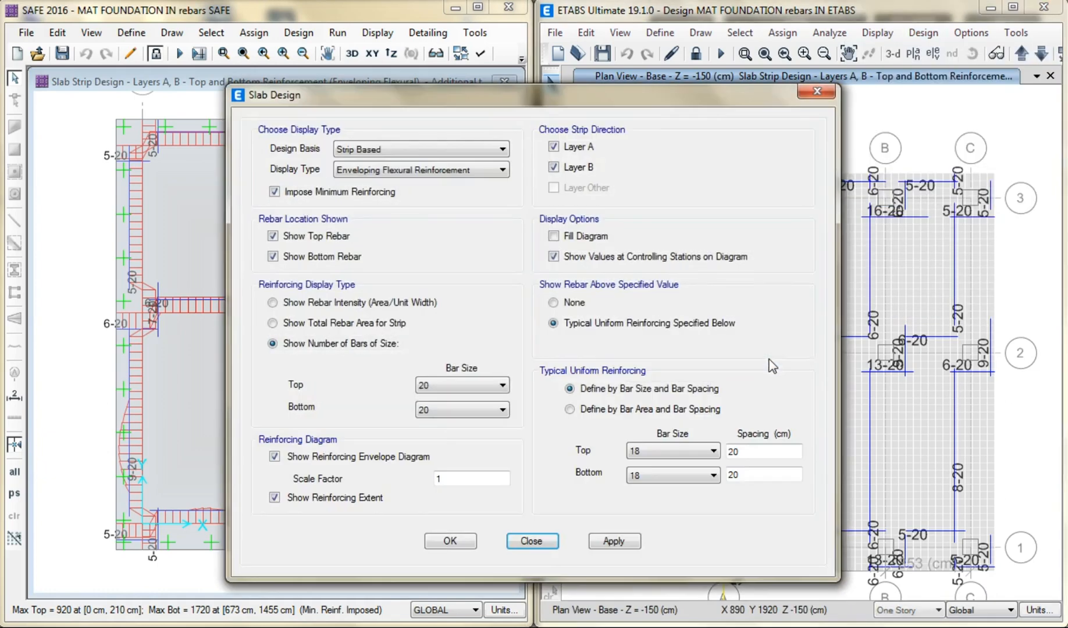
pyautogui.click(374, 174)
pyautogui.click(379, 200)
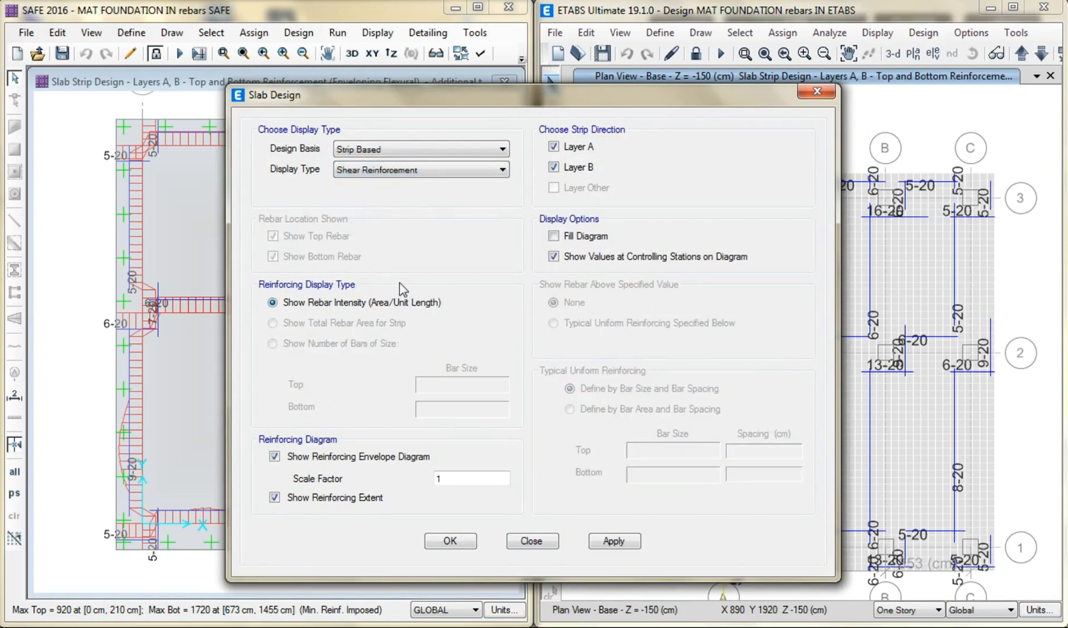
pyautogui.moveTo(406, 121); pyautogui.dragTo(683, 101)
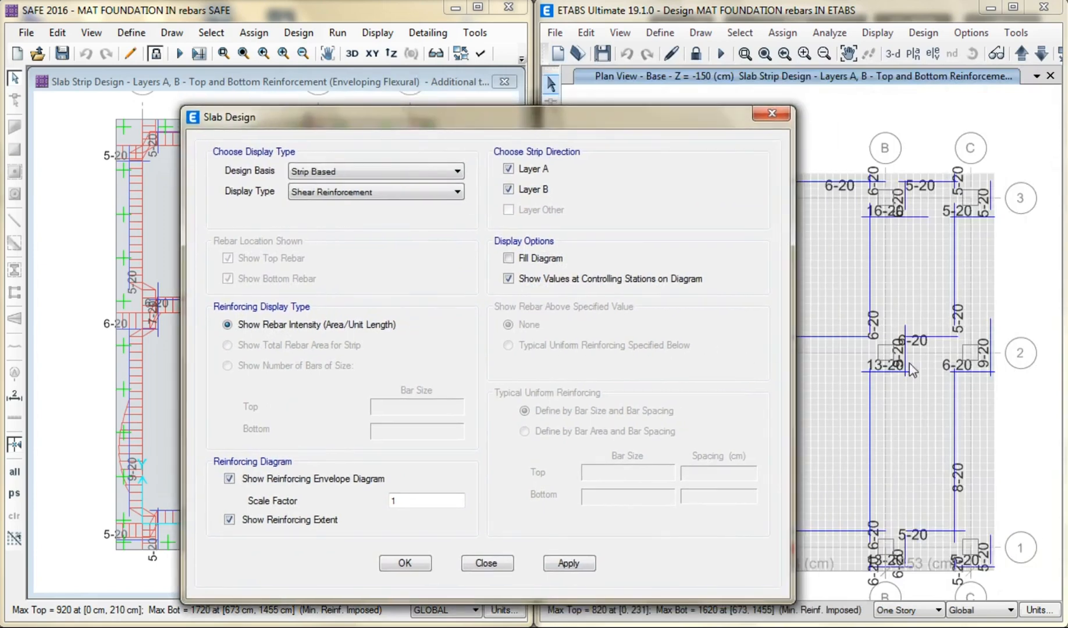
pyautogui.click(575, 564)
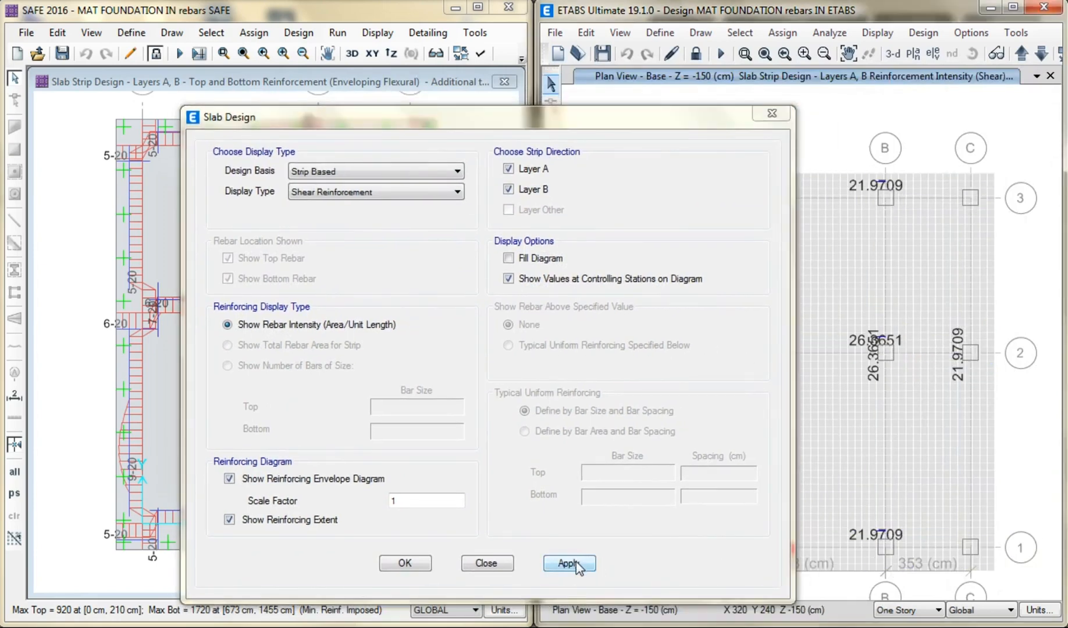
pyautogui.click(536, 257)
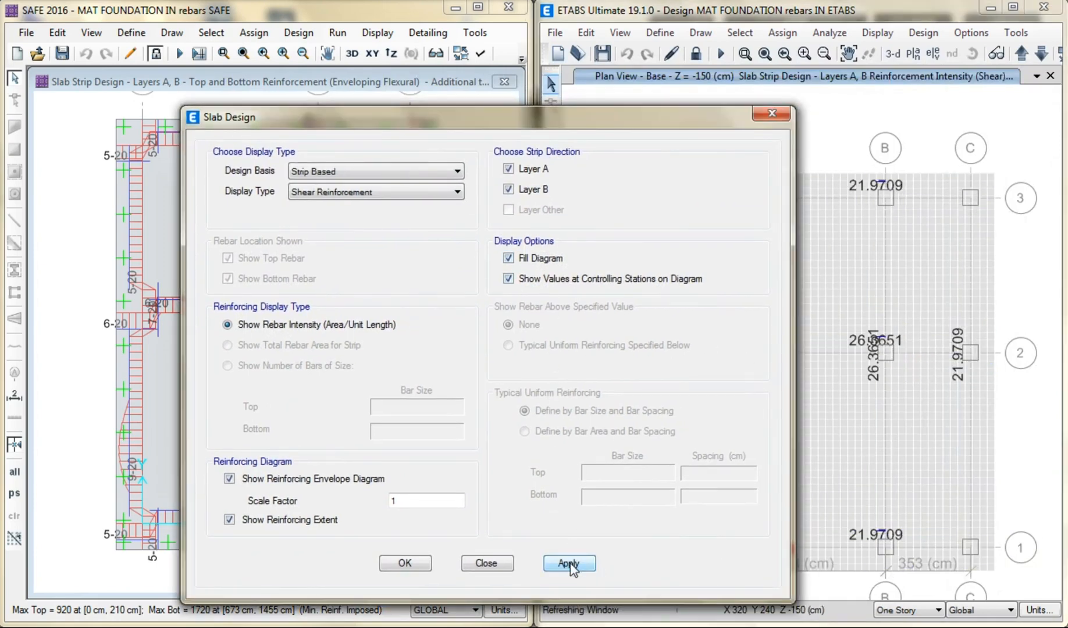
pyautogui.click(569, 564)
pyautogui.click(487, 563)
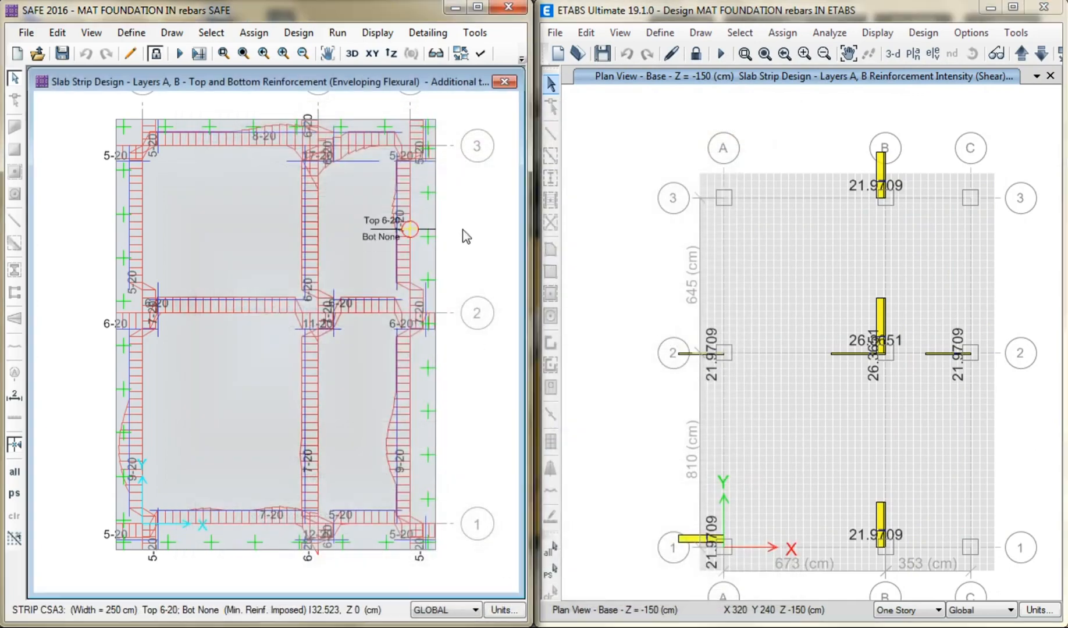
# Switch to SAFE and display the strip-based Shear Reinforcement intensity for layers A and B
pyautogui.click(522, 61)
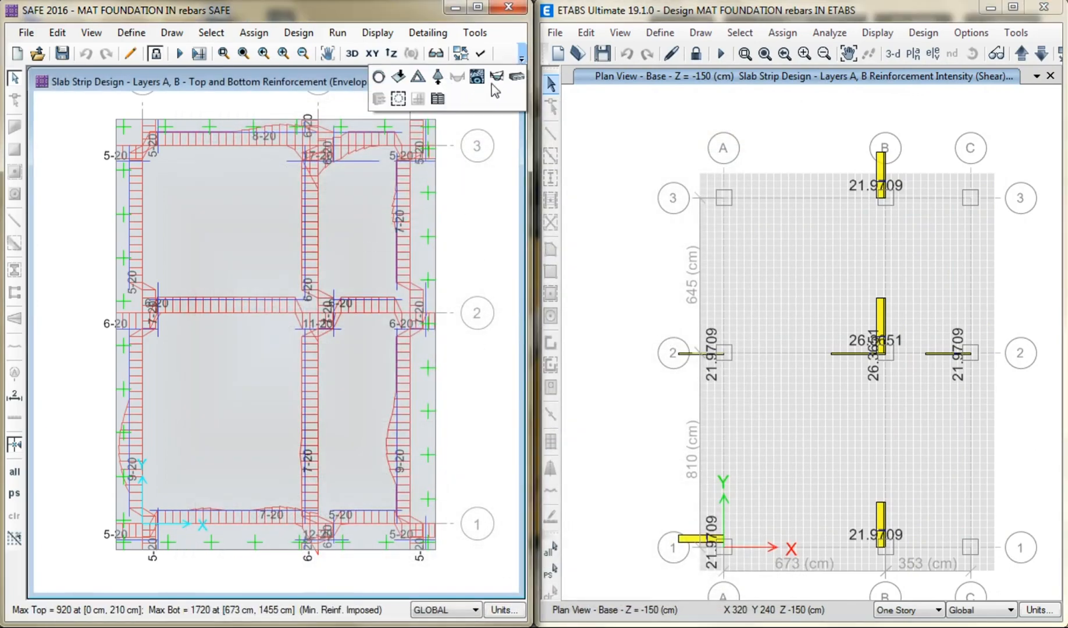
pyautogui.click(511, 80)
pyautogui.click(360, 172)
pyautogui.click(366, 198)
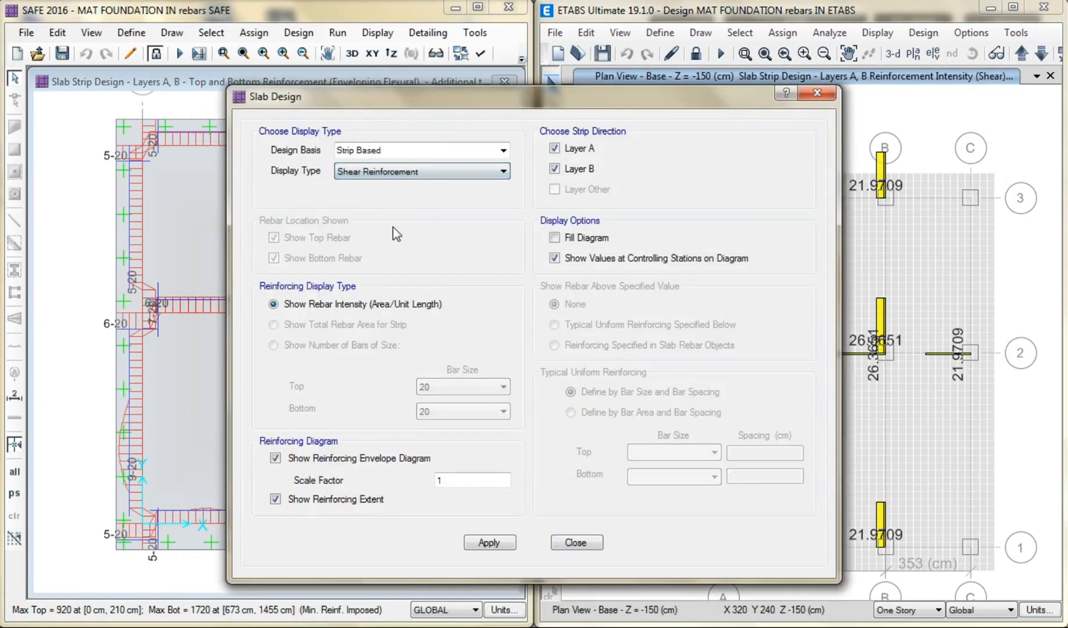
pyautogui.click(483, 541)
pyautogui.click(567, 542)
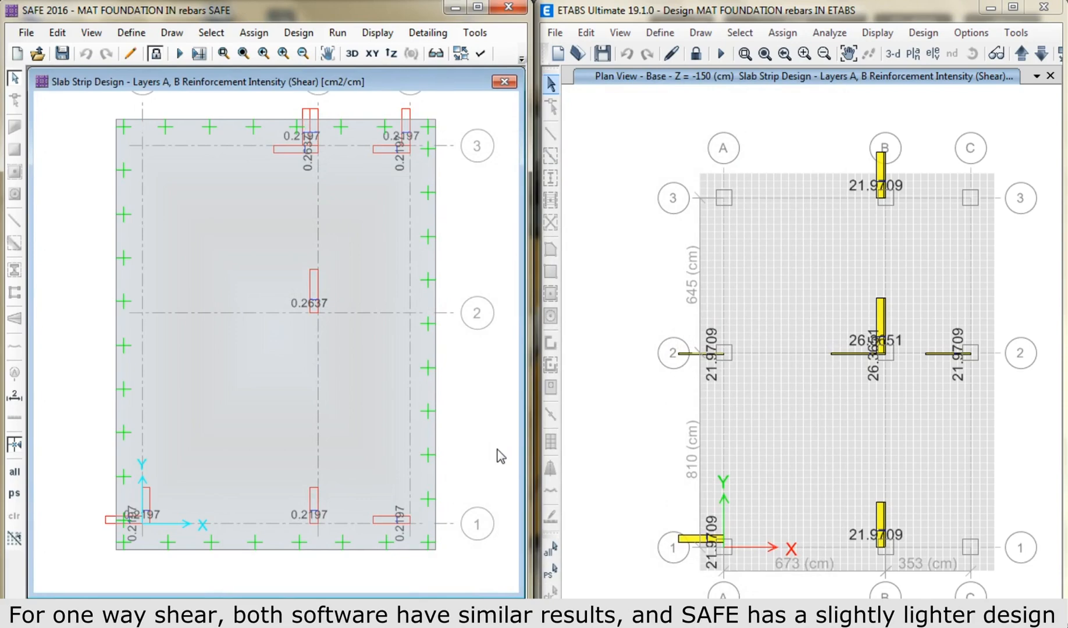
# Set the Rebar Area/Length display unit in ETABS to cm, giving cm2/cm, and look closer at the shear values
pyautogui.moveTo(647, 317); pyautogui.dragTo(653, 290, button='middle')
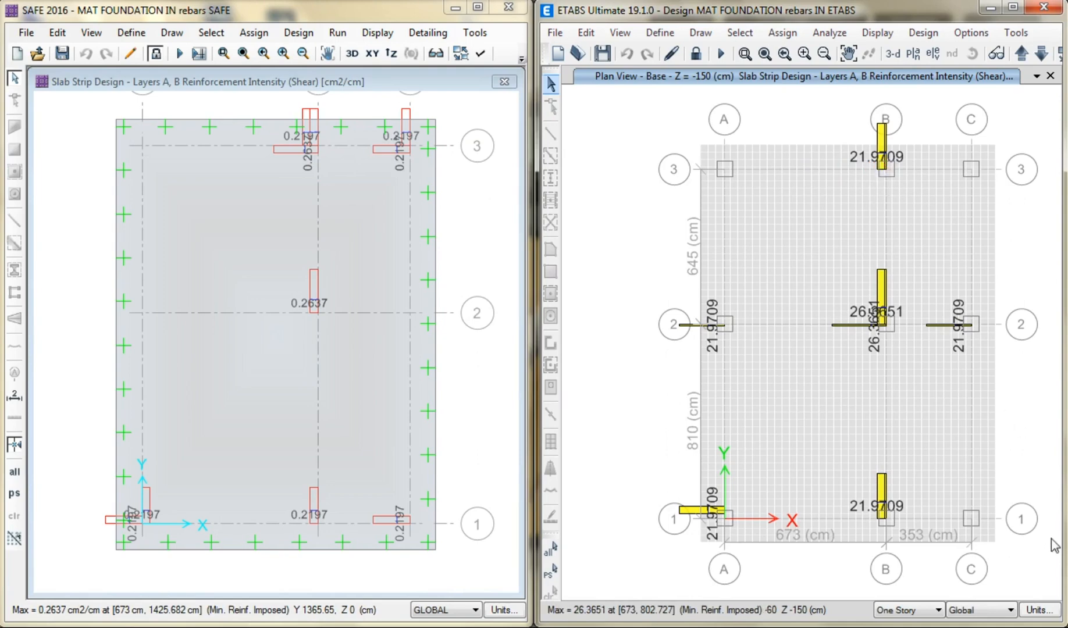
pyautogui.click(1036, 605)
pyautogui.click(1024, 616)
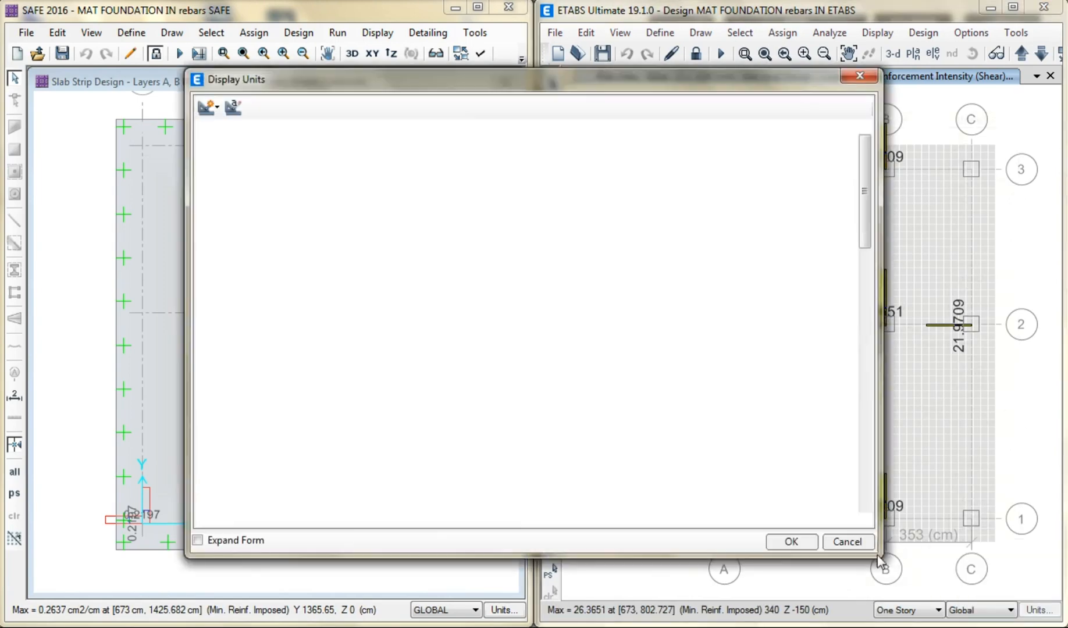
pyautogui.click(269, 333)
pyautogui.click(401, 332)
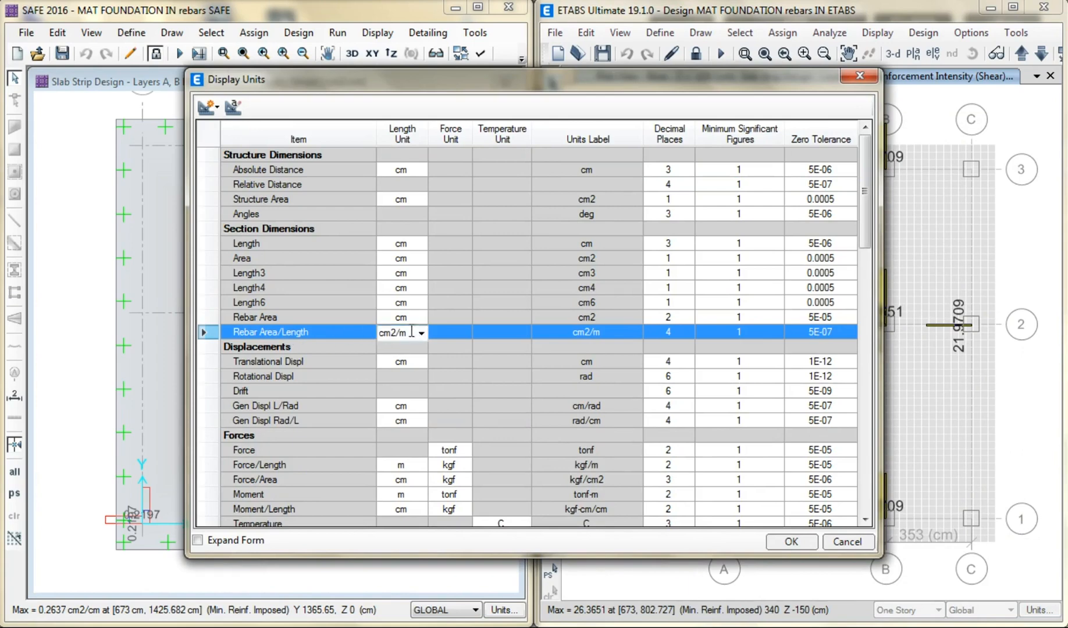
pyautogui.click(420, 332)
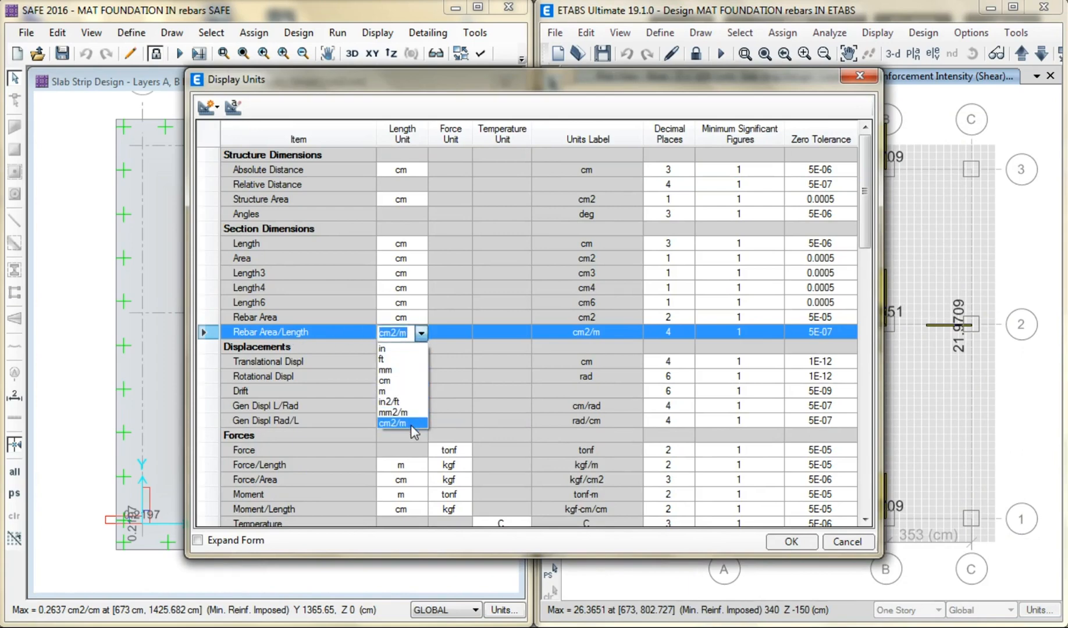
pyautogui.click(408, 382)
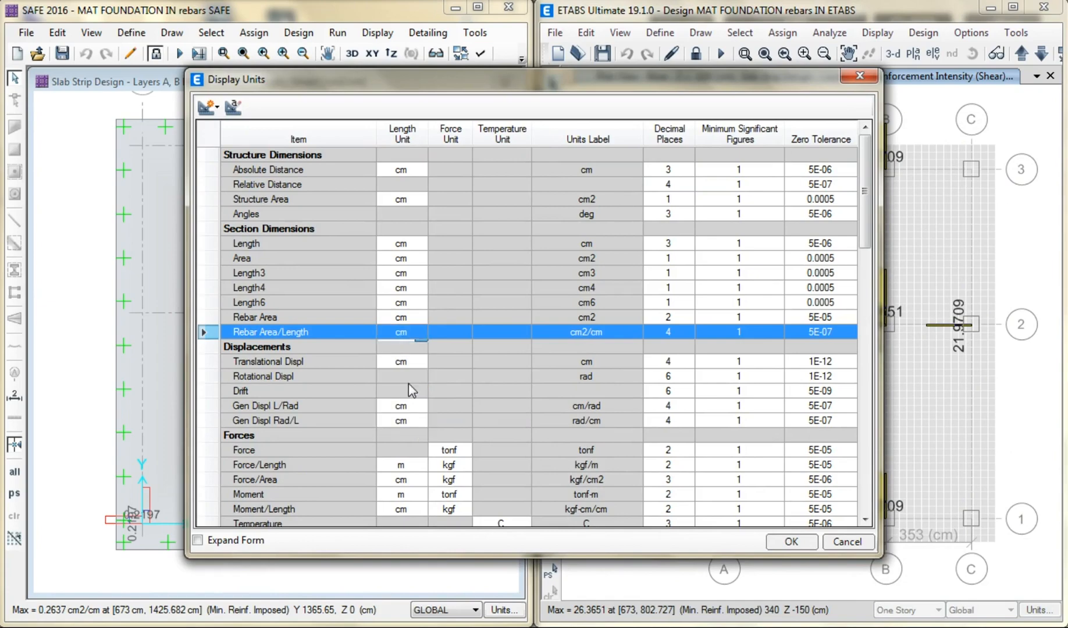
pyautogui.click(792, 542)
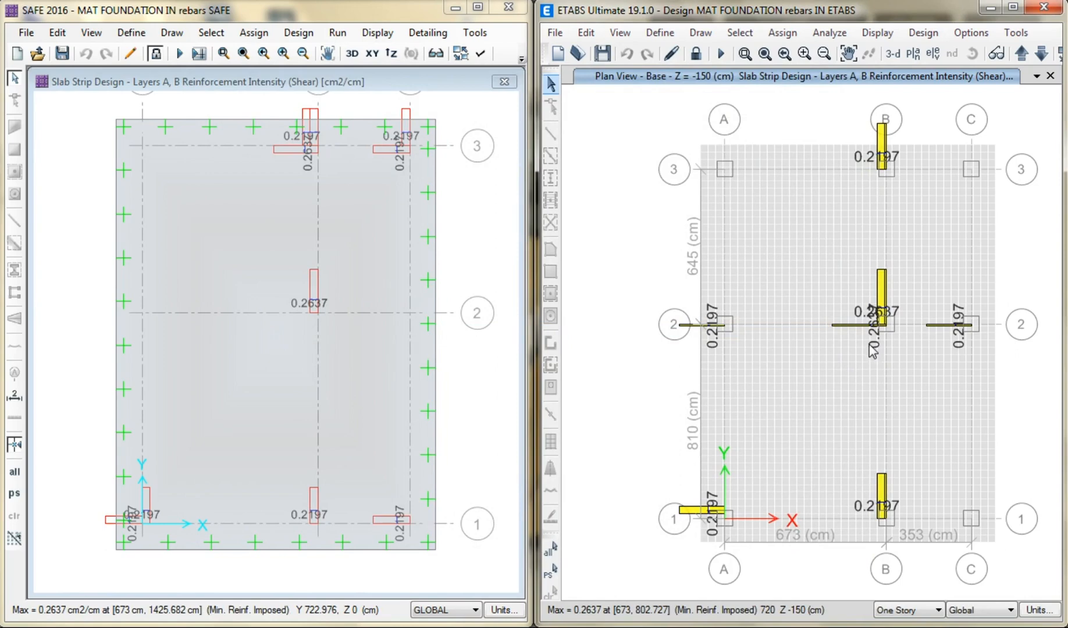
pyautogui.scroll(2, 876, 325)
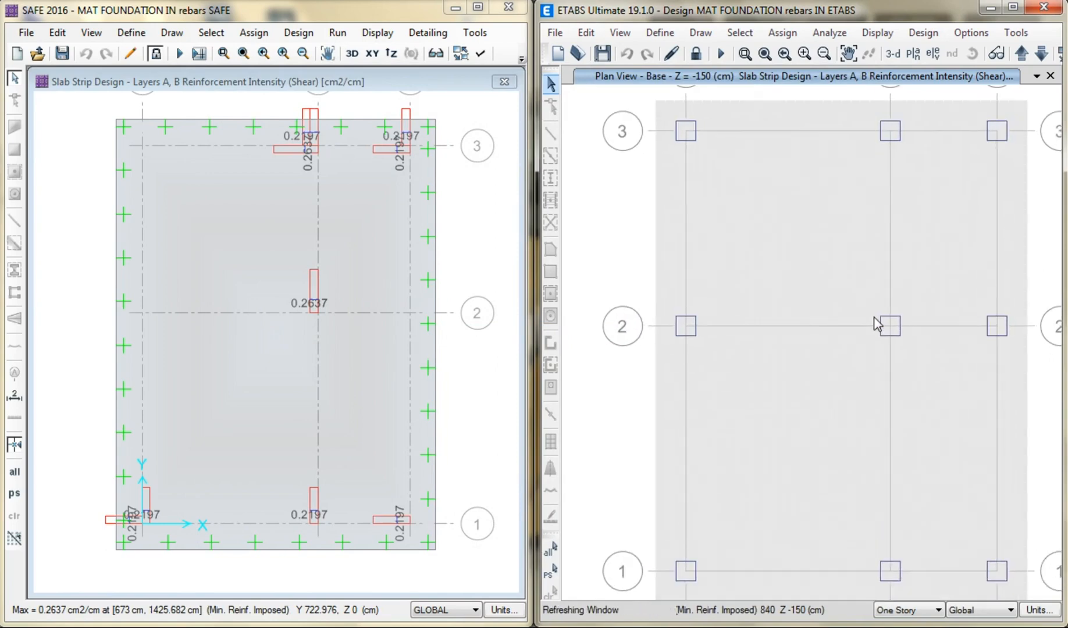
# Compare the layers A and B shear reinforcement intensity along grids 1 to 3 of the whole mat in ETABS and SAFE
pyautogui.scroll(-3, 876, 326)
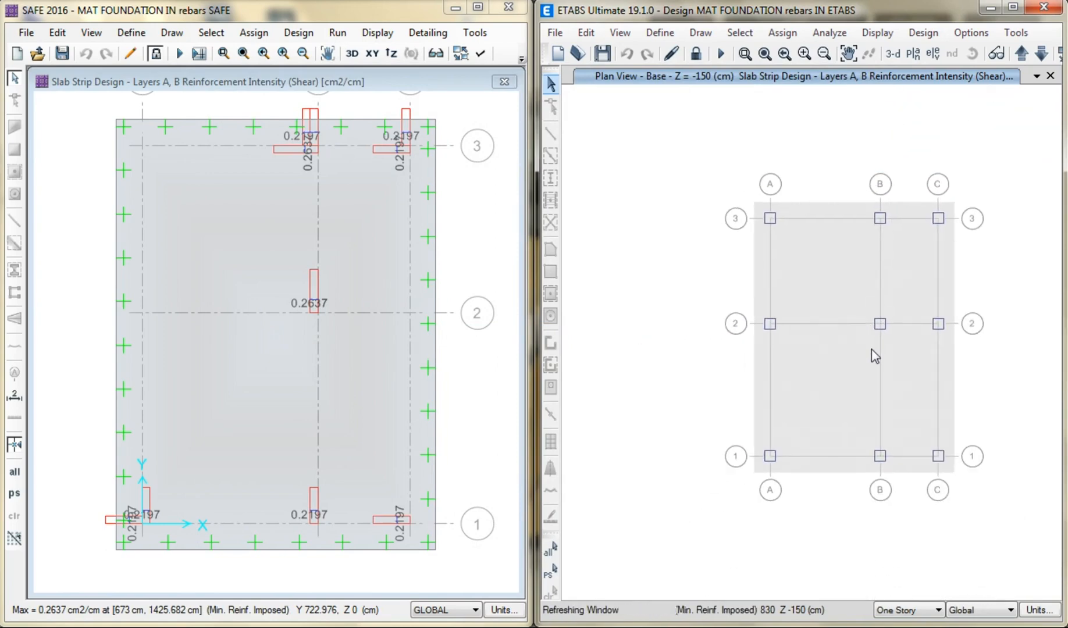
pyautogui.moveTo(863, 348); pyautogui.dragTo(830, 347, button='middle')
pyautogui.scroll(1, 846, 336)
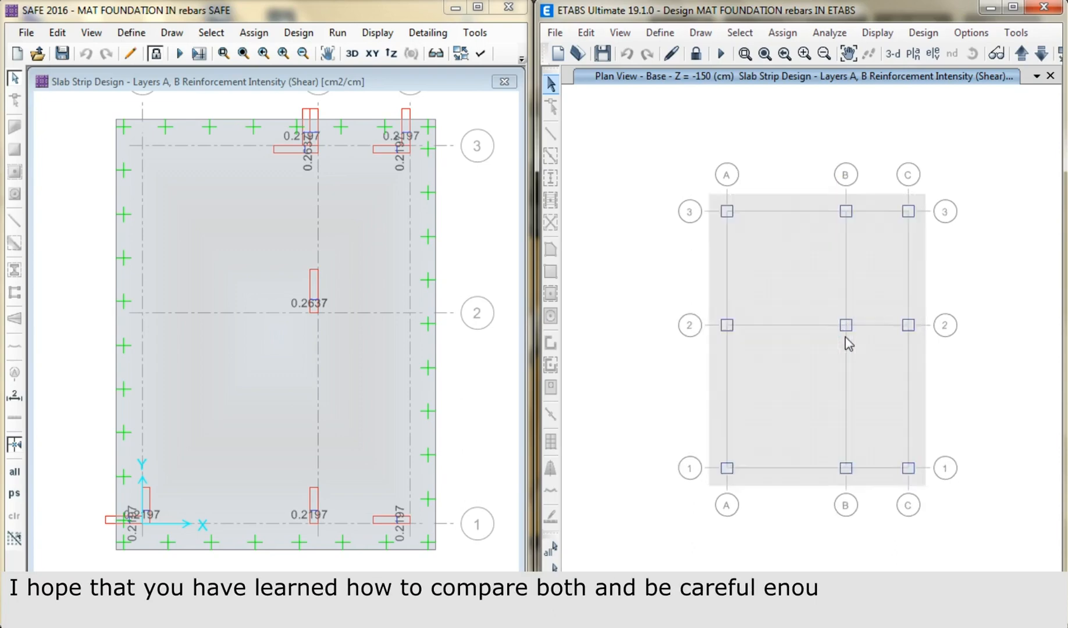
pyautogui.scroll(2, 845, 337)
pyautogui.click(846, 311)
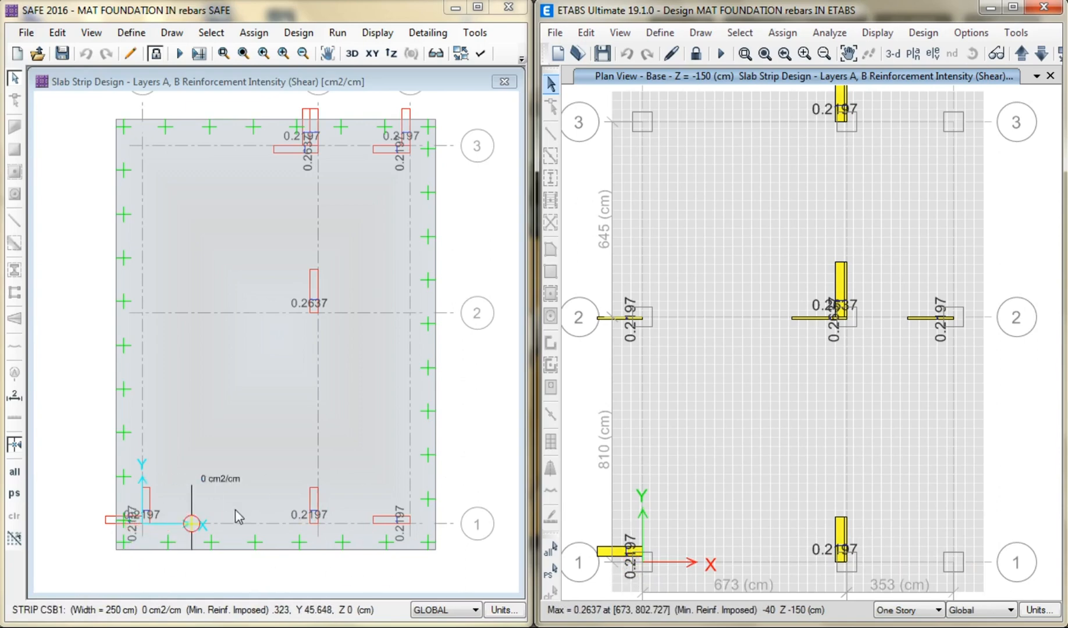
pyautogui.moveTo(467, 353); pyautogui.dragTo(467, 375, button='middle')
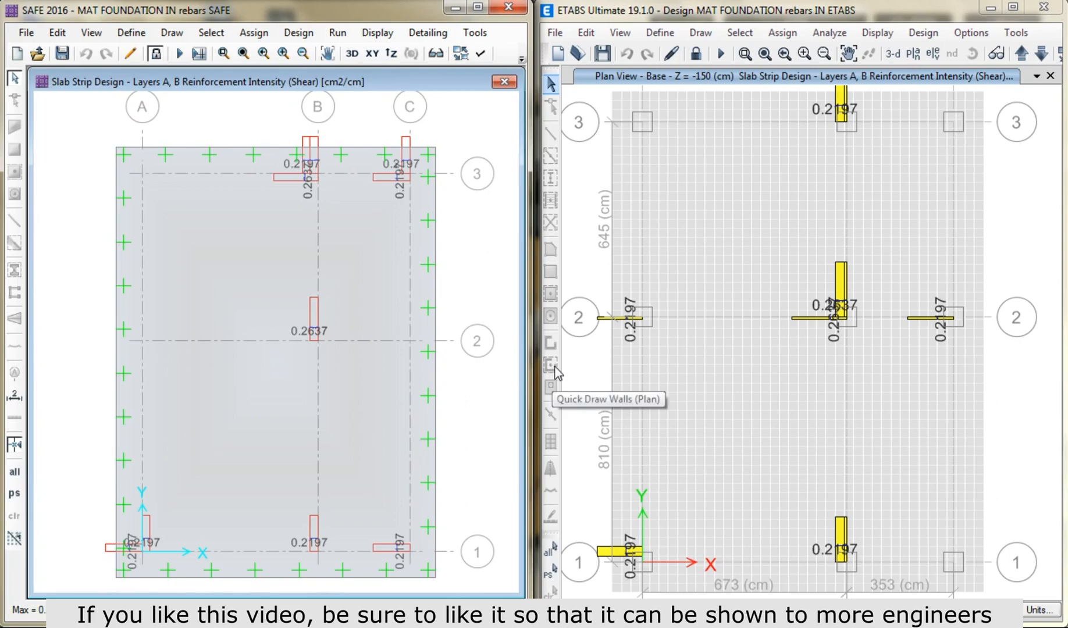
# Switch to ETABS and save the mat foundation model
pyautogui.click(579, 373)
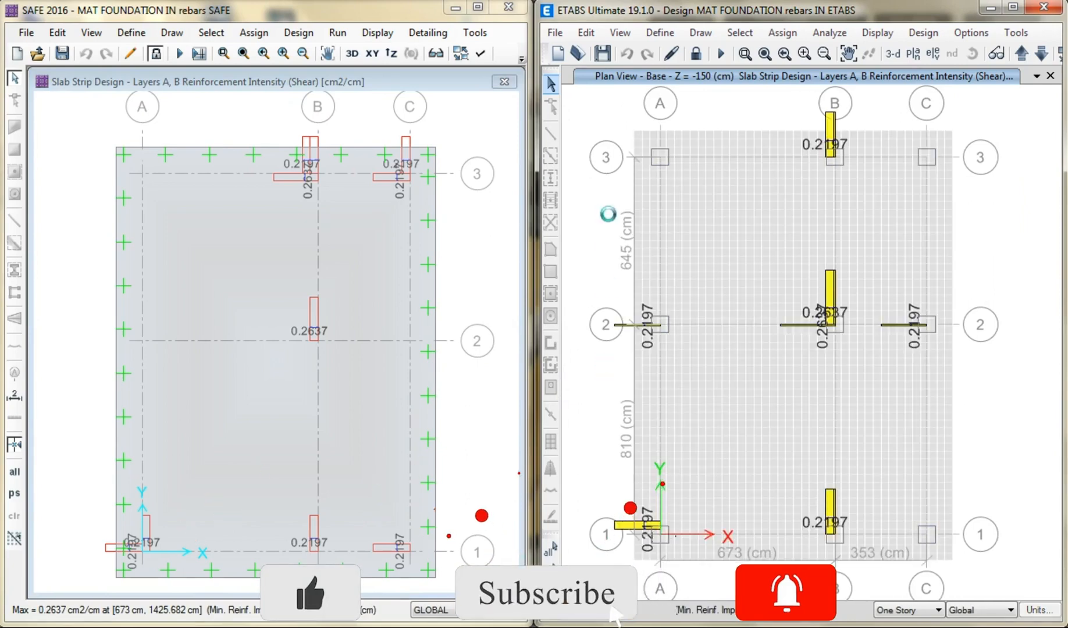
pyautogui.click(603, 54)
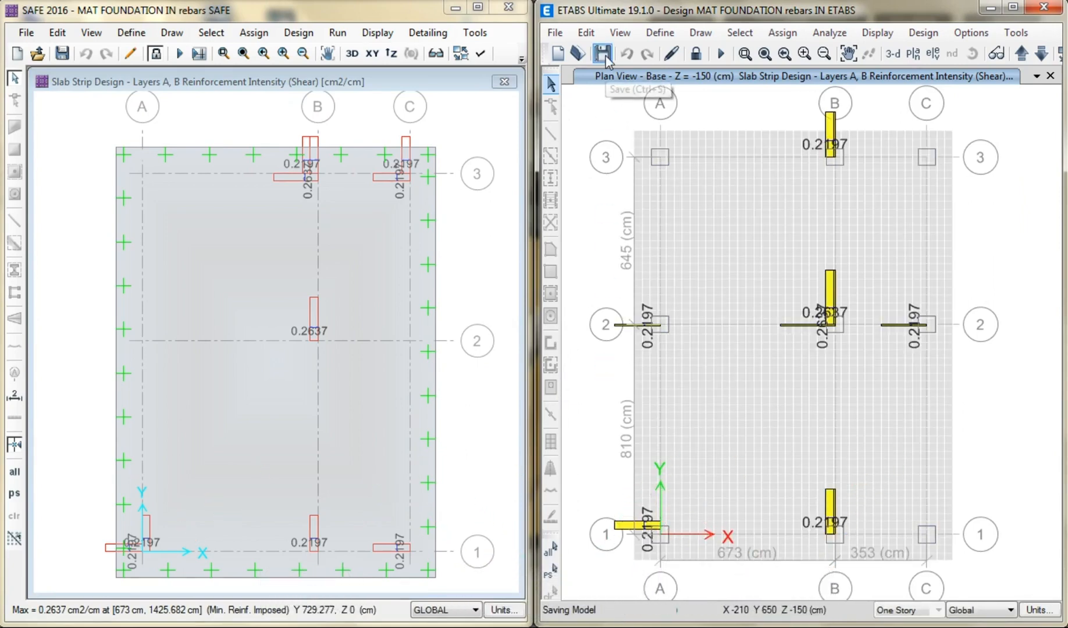
# View the strip shear reinforcement in 3D from a low angle in ETABS, and likewise in SAFE
pyautogui.click(893, 54)
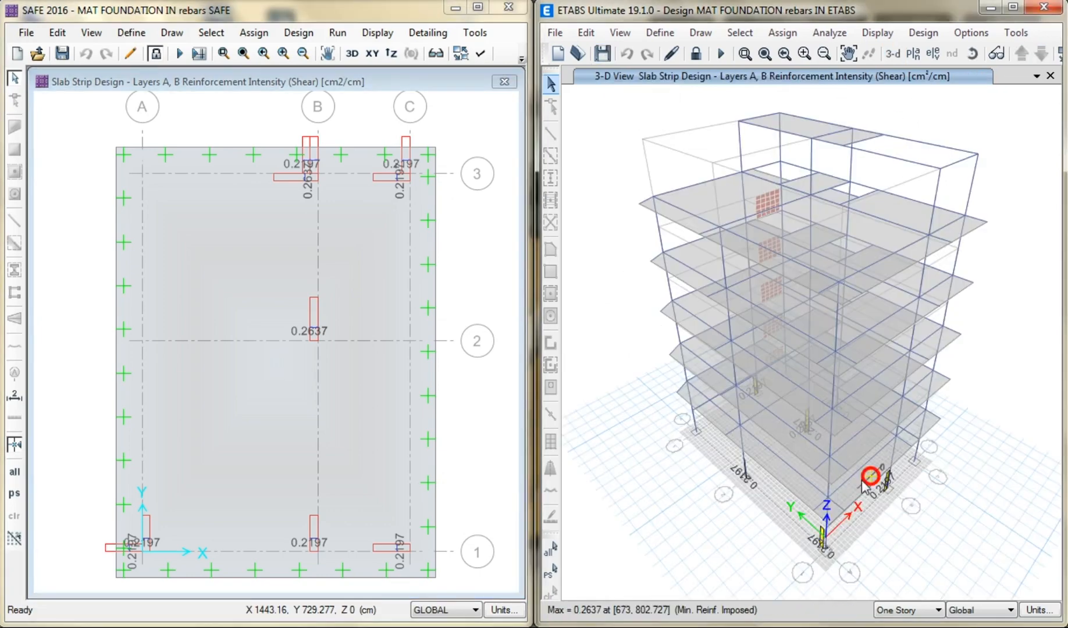
pyautogui.keyDown('shift'); pyautogui.moveTo(839, 576); pyautogui.dragTo(841, 510, button='middle'); pyautogui.keyUp('shift')
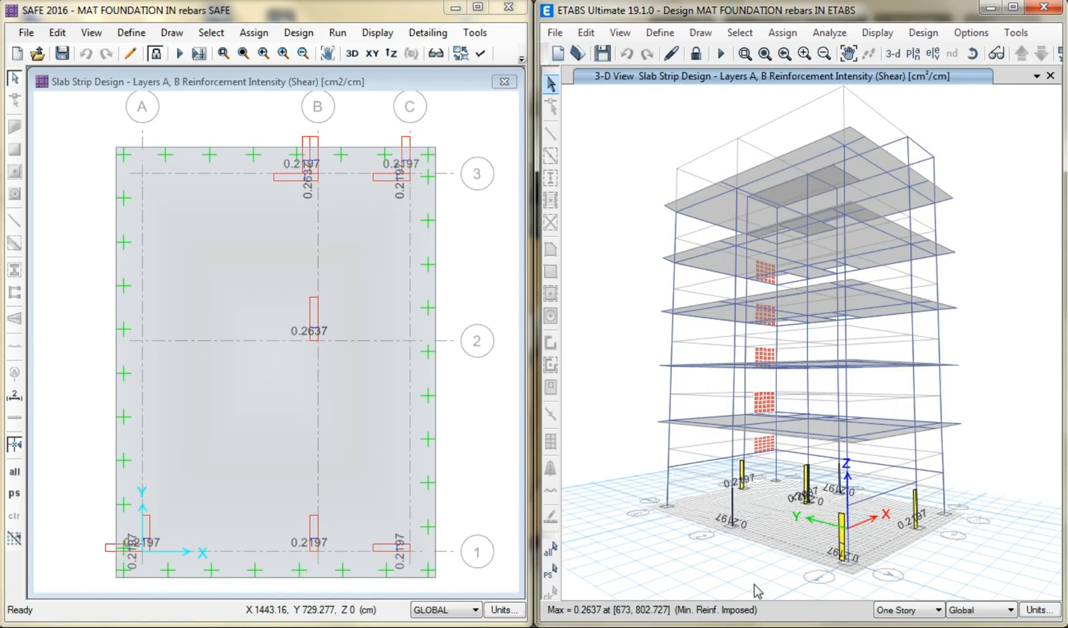
pyautogui.click(352, 54)
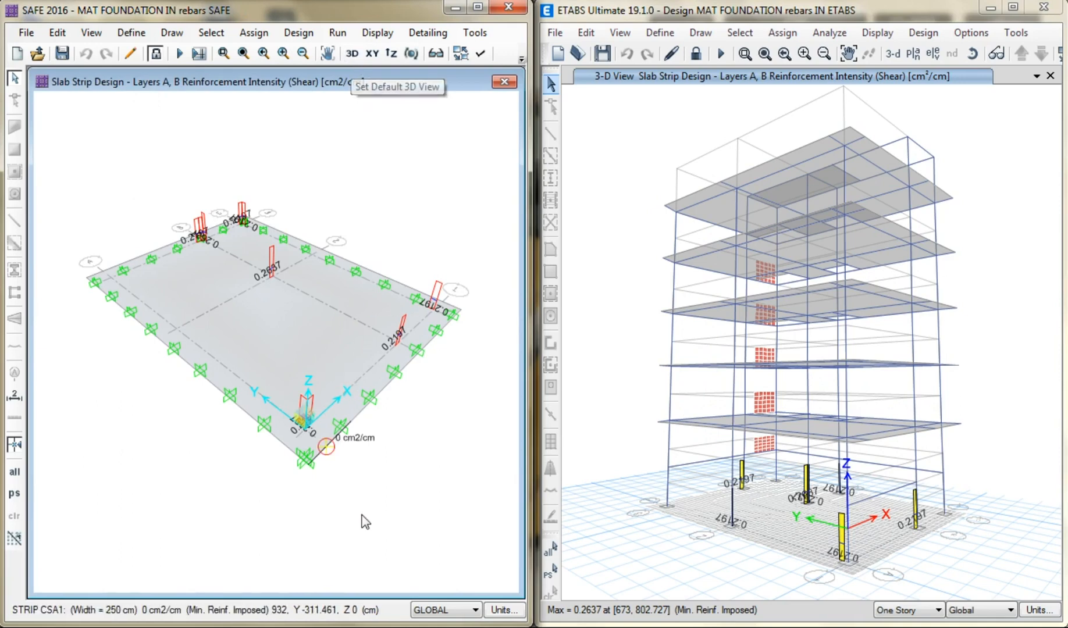
pyautogui.keyDown('shift'); pyautogui.moveTo(366, 487); pyautogui.dragTo(366, 454, button='middle'); pyautogui.keyUp('shift')
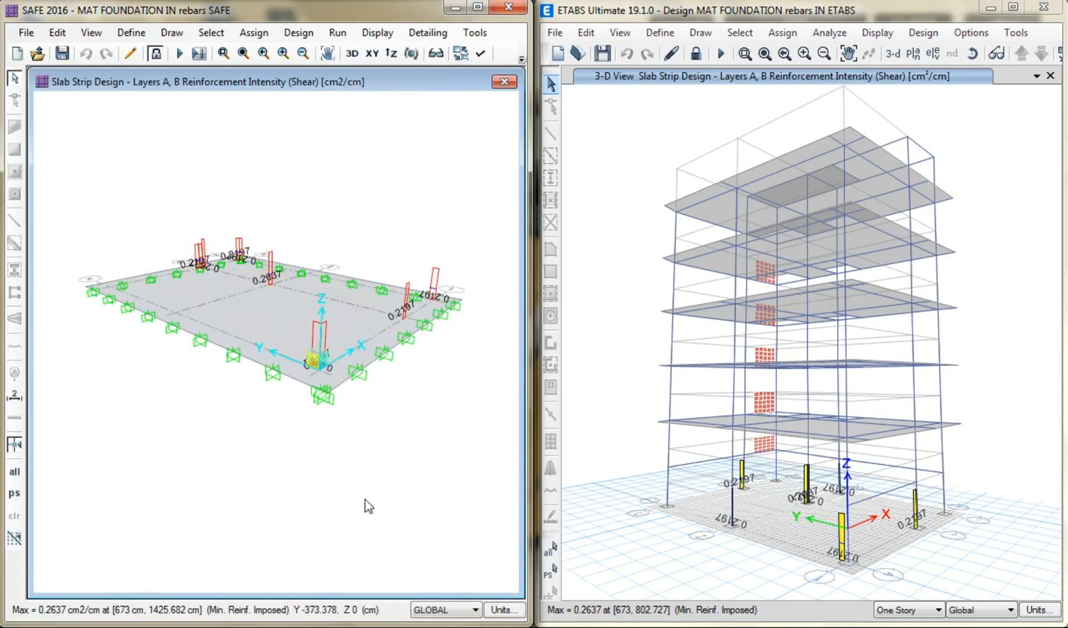
pyautogui.moveTo(365, 476); pyautogui.dragTo(367, 548, button='middle')
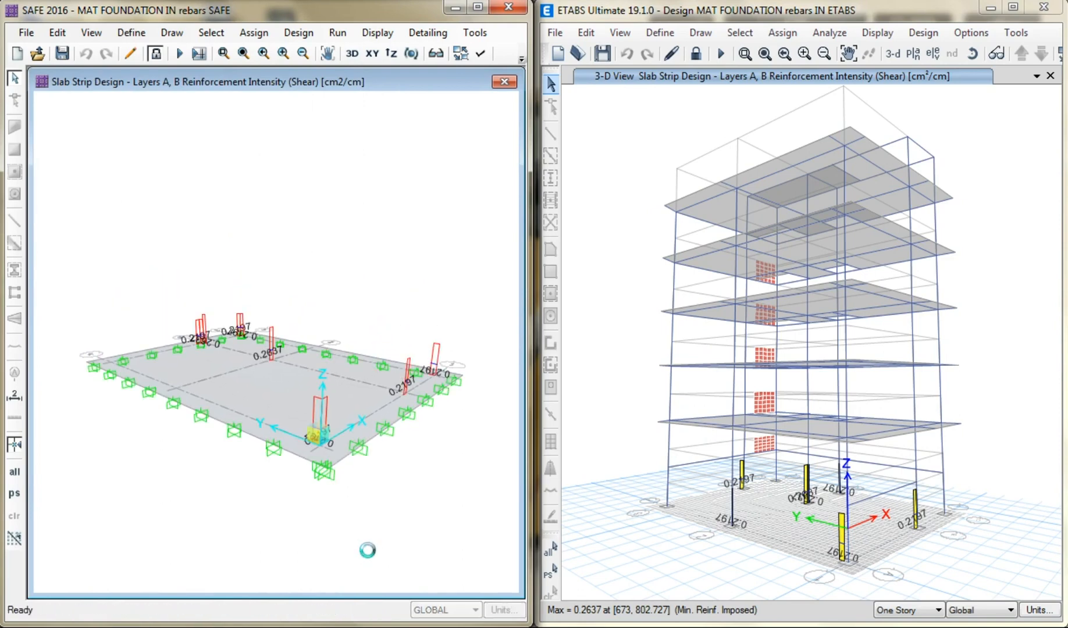